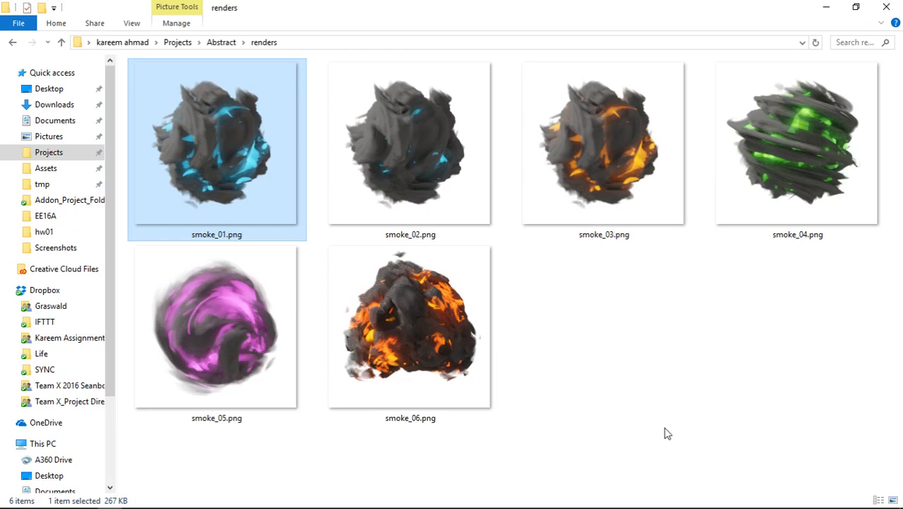
# Step: Switch to Blender with smokeyBall.blend and examine the coordinate, twist, distortion and gradient nodes of the Smokester.Green material
pyautogui.press('super+Tab')
pyautogui.click(515, 474)
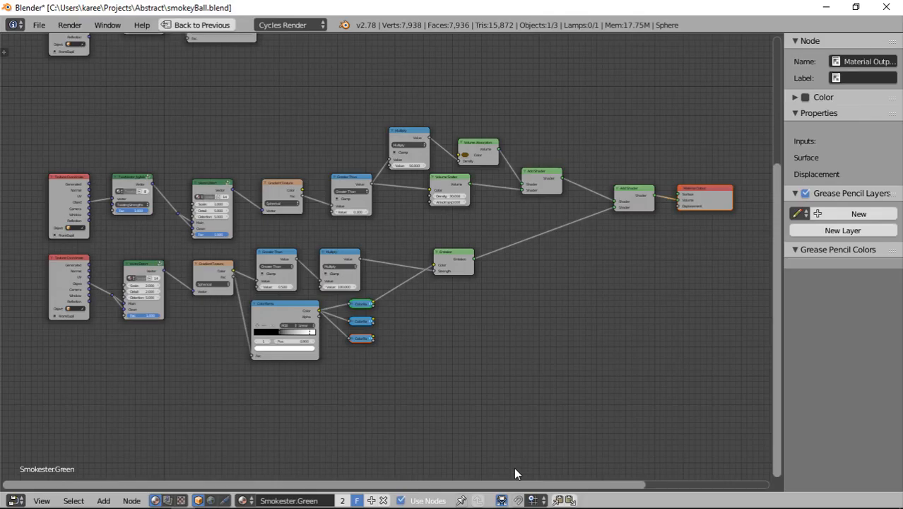
pyautogui.scroll(5, 513, 415)
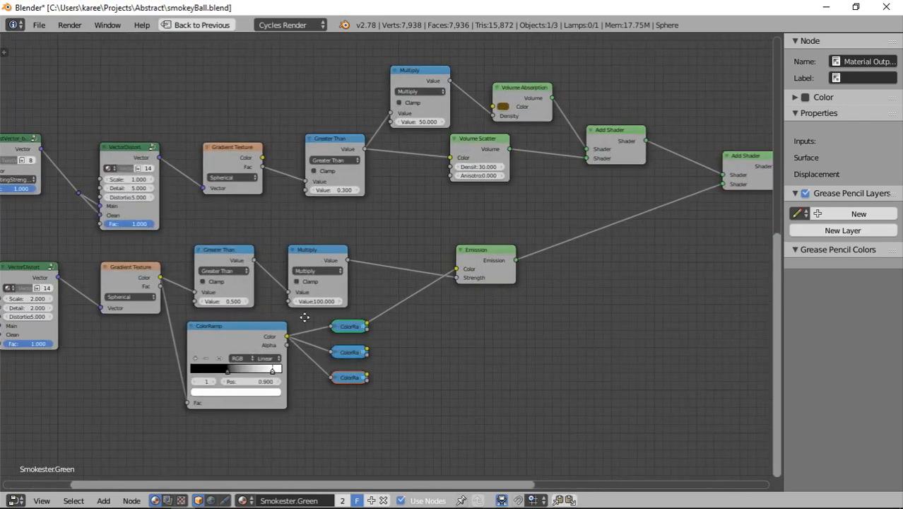
pyautogui.moveTo(304, 318); pyautogui.dragTo(433, 290, button='middle')
pyautogui.scroll(1, 407, 306)
pyautogui.scroll(2, 407, 306)
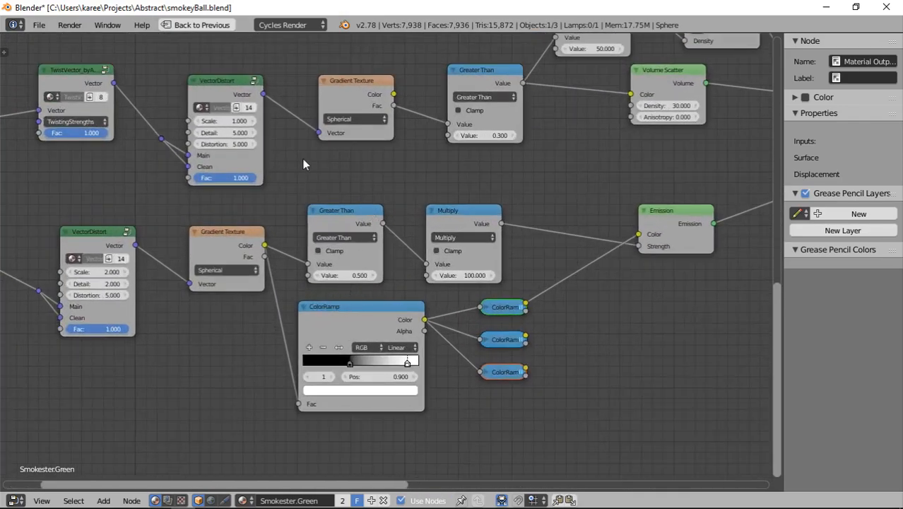
pyautogui.moveTo(281, 156); pyautogui.dragTo(454, 166, button='middle')
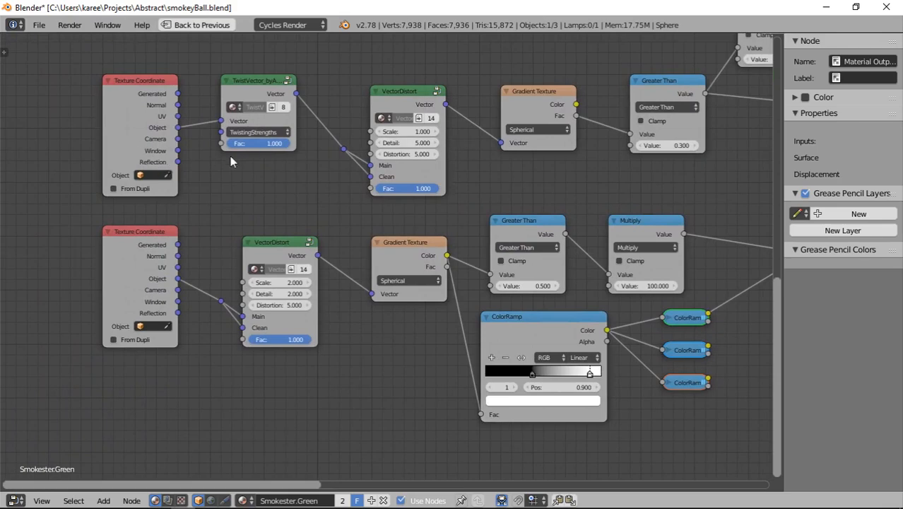
pyautogui.click(142, 136)
pyautogui.click(531, 111)
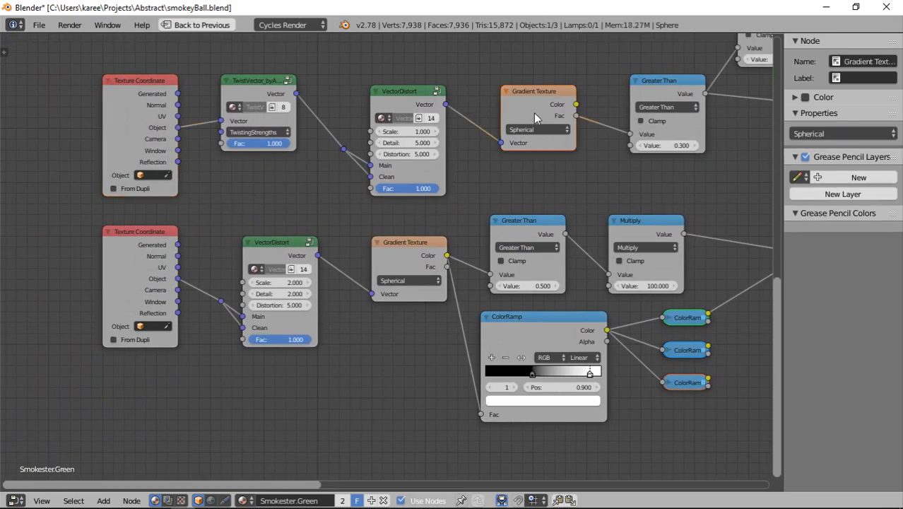
# Step: Move the Volume Scatter node so that it lines up directly beneath the Volume Absorption node
pyautogui.moveTo(614, 191); pyautogui.dragTo(289, 261, button='middle')
pyautogui.click(571, 108)
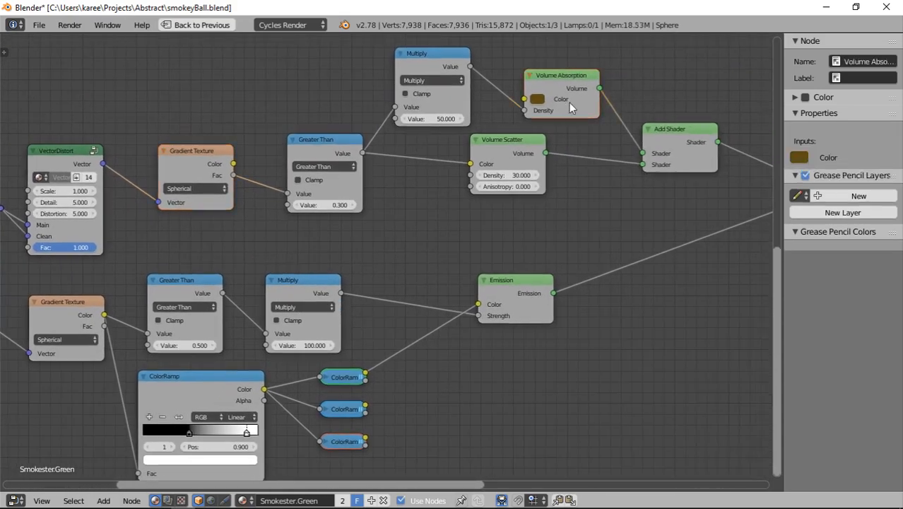
pyautogui.moveTo(512, 159); pyautogui.dragTo(566, 159)
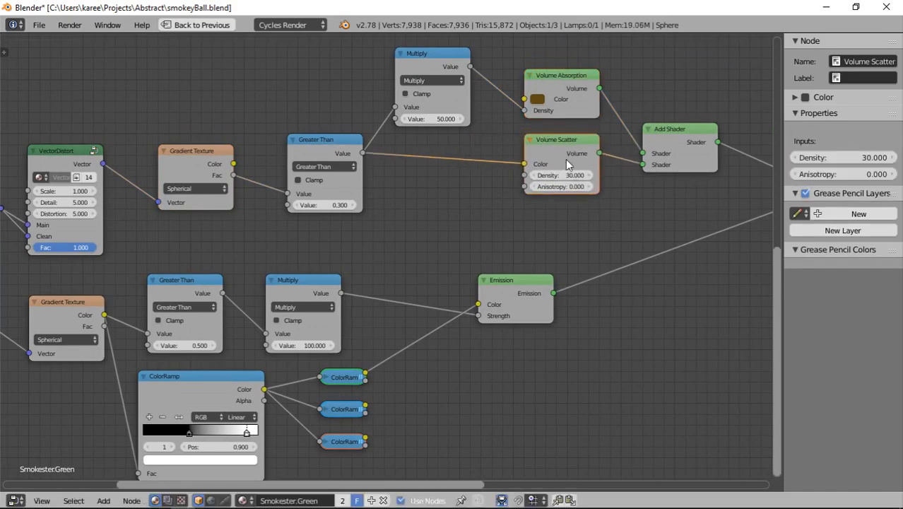
# Step: Examine the Emission branch, its link to the Material Output, and the Smokester.Green node tree as a whole
pyautogui.moveTo(538, 255); pyautogui.dragTo(537, 158, button='middle')
pyautogui.click(526, 200)
pyautogui.moveTo(489, 212); pyautogui.dragTo(245, 242, button='middle')
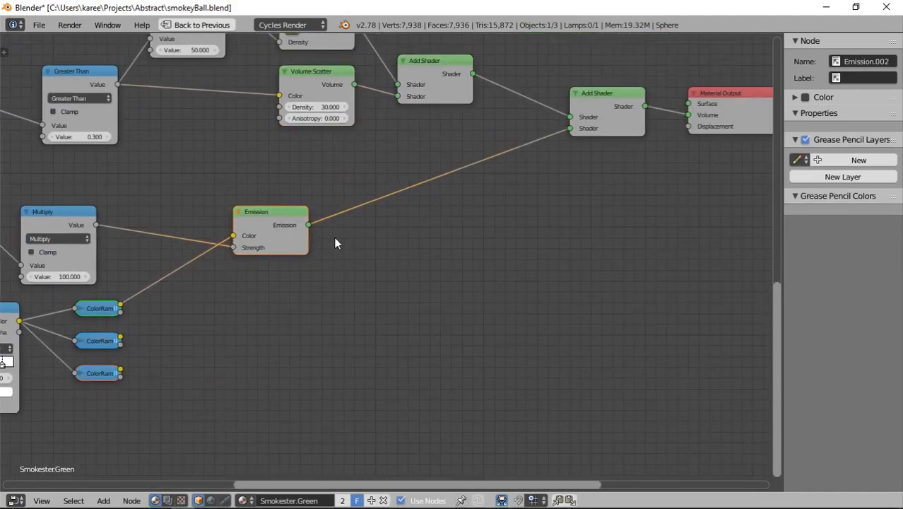
pyautogui.scroll(-1, 361, 242)
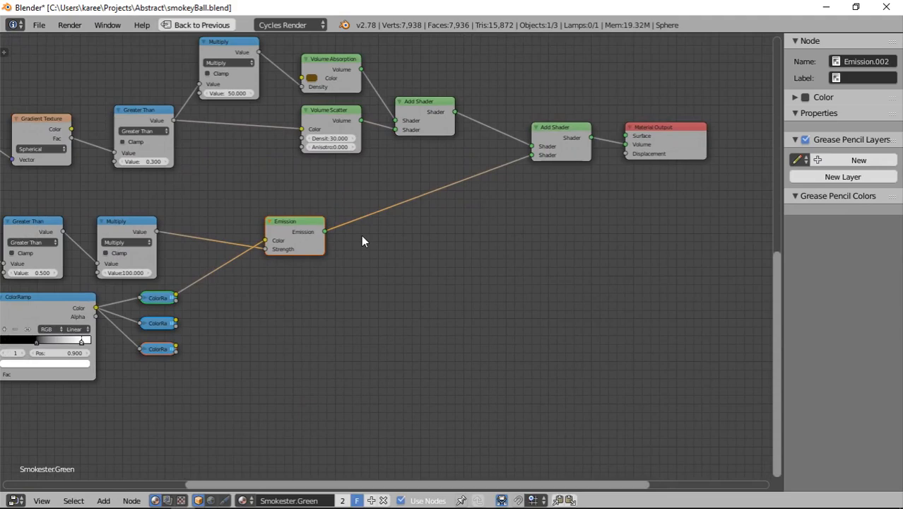
pyautogui.scroll(-2, 376, 199)
pyautogui.moveTo(211, 221); pyautogui.dragTo(388, 236, button='middle')
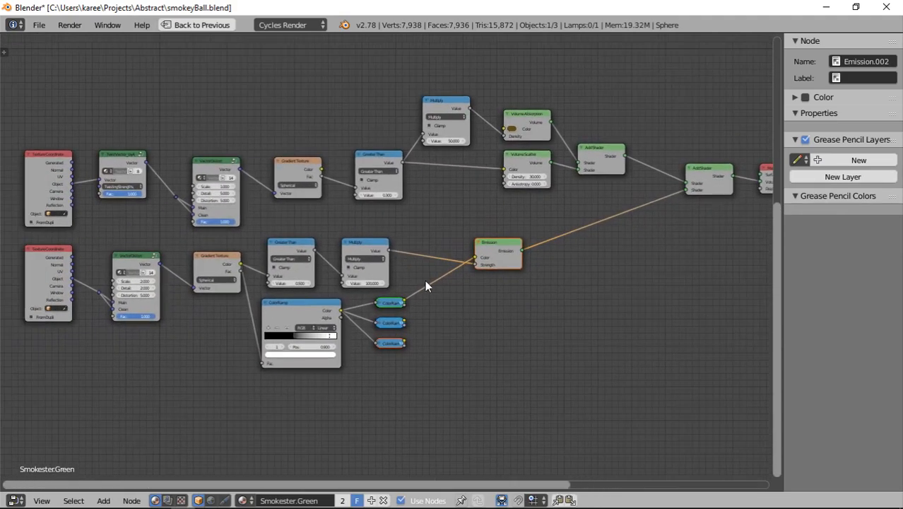
# Step: Switch to the Blender window on the first desktop and reload the start-up file
pyautogui.press('super+Tab')
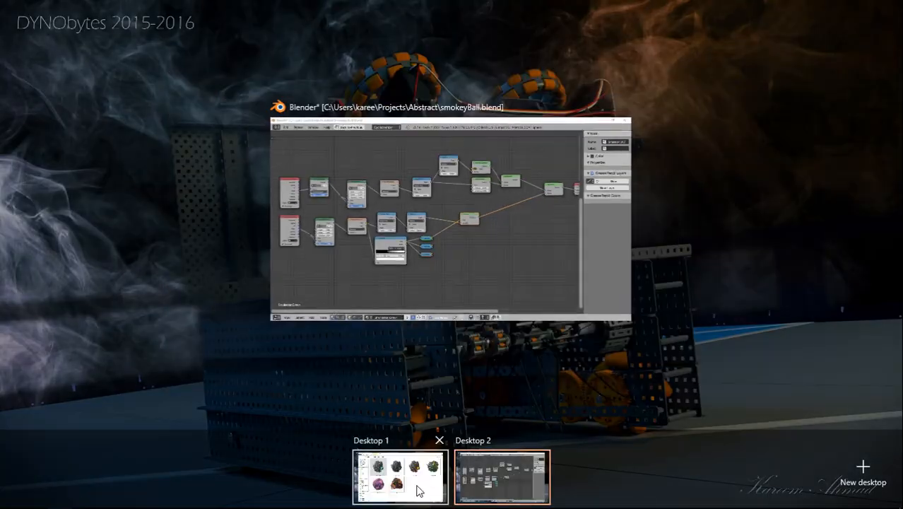
pyautogui.moveTo(417, 491)
pyautogui.click(692, 207)
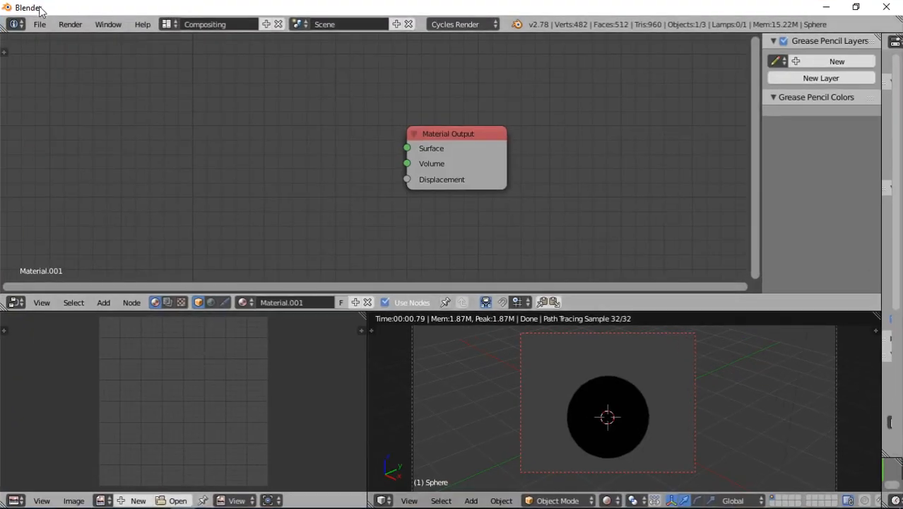
pyautogui.hotkey('ctrl', 'n')
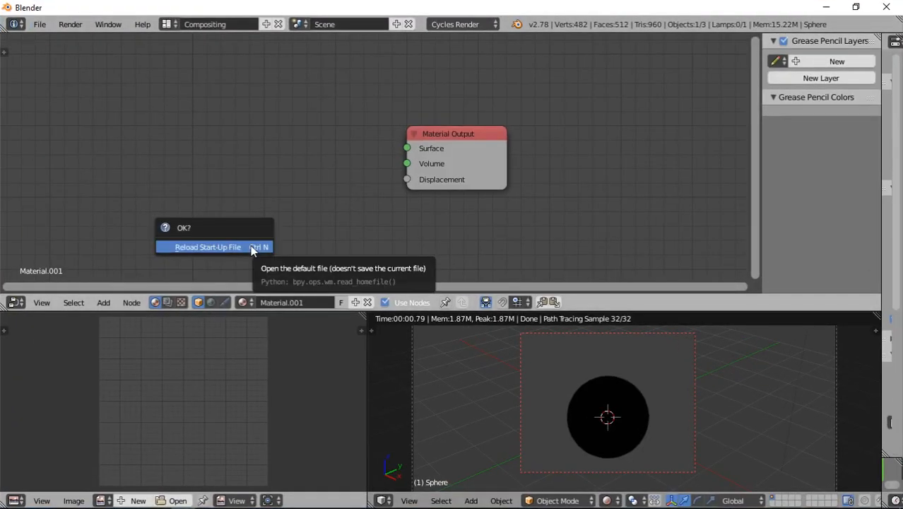
pyautogui.click(250, 246)
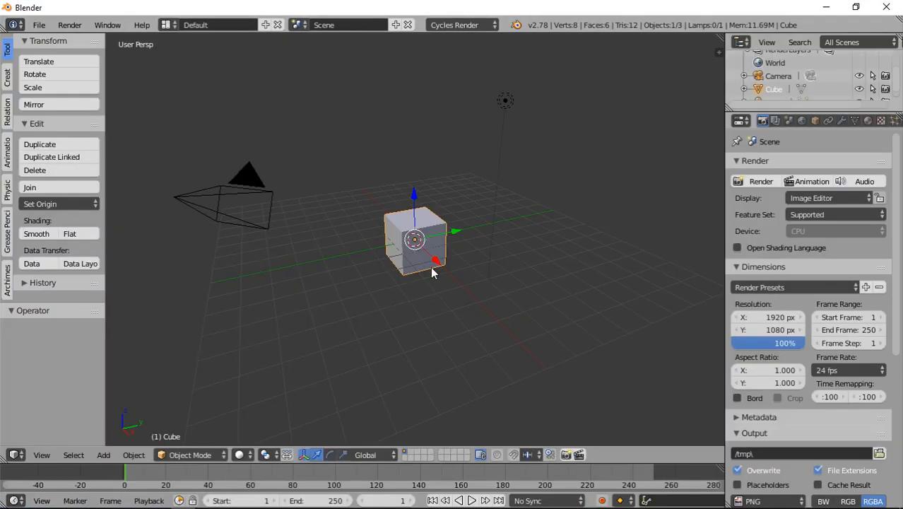
# Step: Select all objects in the default scene and delete them
pyautogui.press('a')
pyautogui.press('a')
pyautogui.press('Delete')
pyautogui.hotkey('shift', 'a')
pyautogui.moveTo(431, 269)
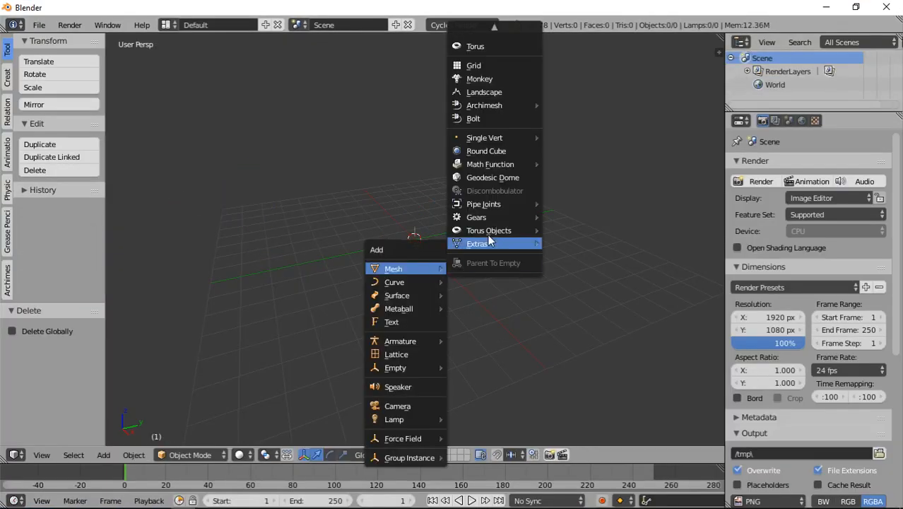
pyautogui.scroll(3, 514, 171)
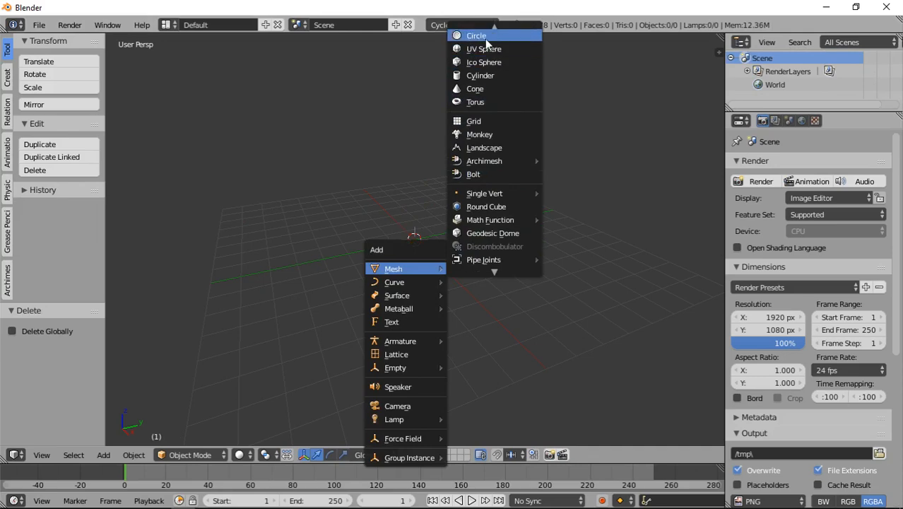
pyautogui.click(485, 37)
pyautogui.press('x')
pyautogui.click(450, 252)
# Step: Add a UV sphere mesh at the centre of the empty scene
pyautogui.hotkey('shift', 'a')
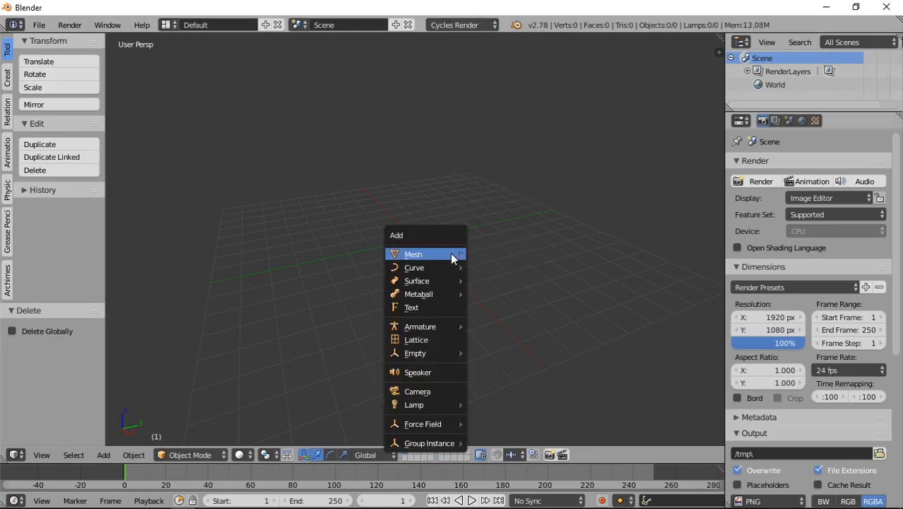
pyautogui.moveTo(450, 252)
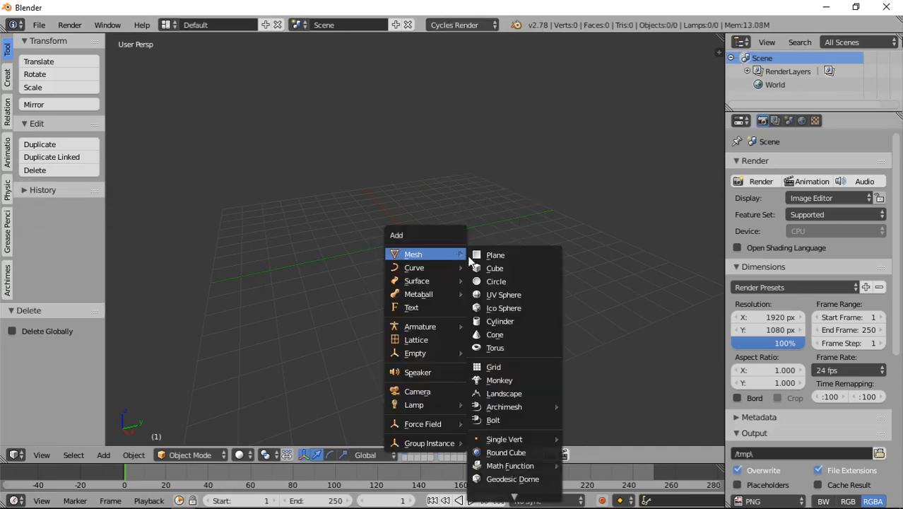
pyautogui.click(520, 294)
pyautogui.scroll(1, 369, 263)
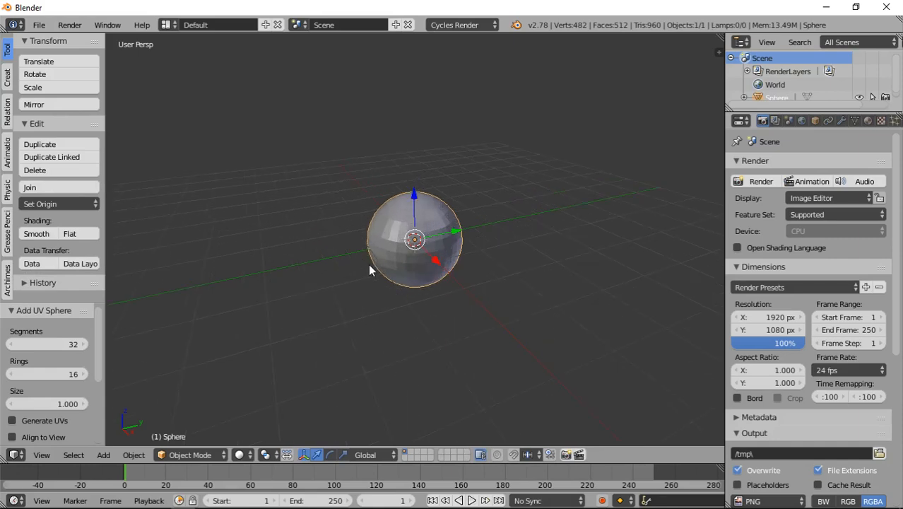
# Step: Change to the Compositing screen layout and create a new node material for the sphere in the shader node editor
pyautogui.hotkey('ctrl', 'Left')
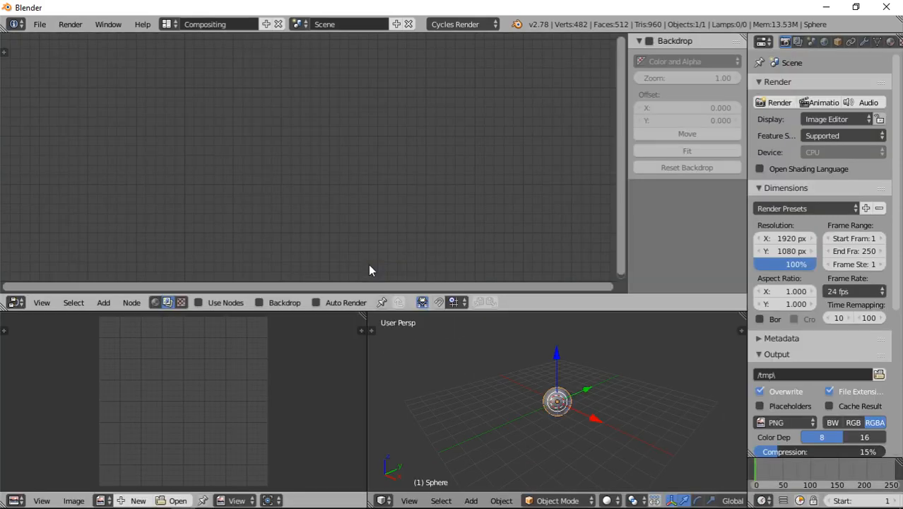
pyautogui.click(154, 302)
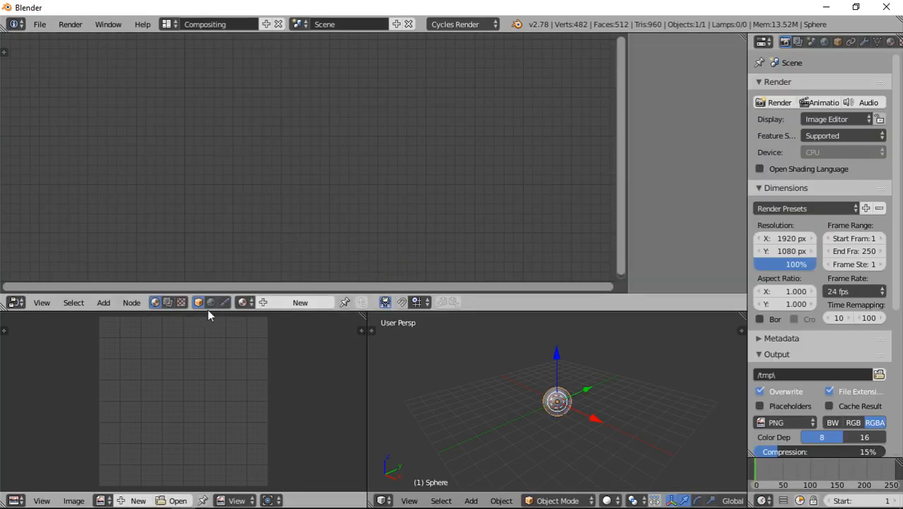
pyautogui.click(300, 301)
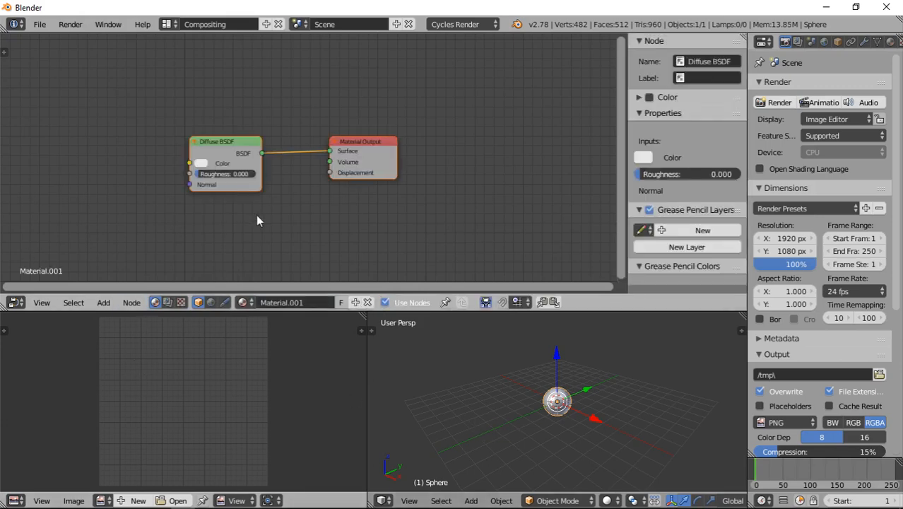
pyautogui.hotkey('ctrl', 'Up')
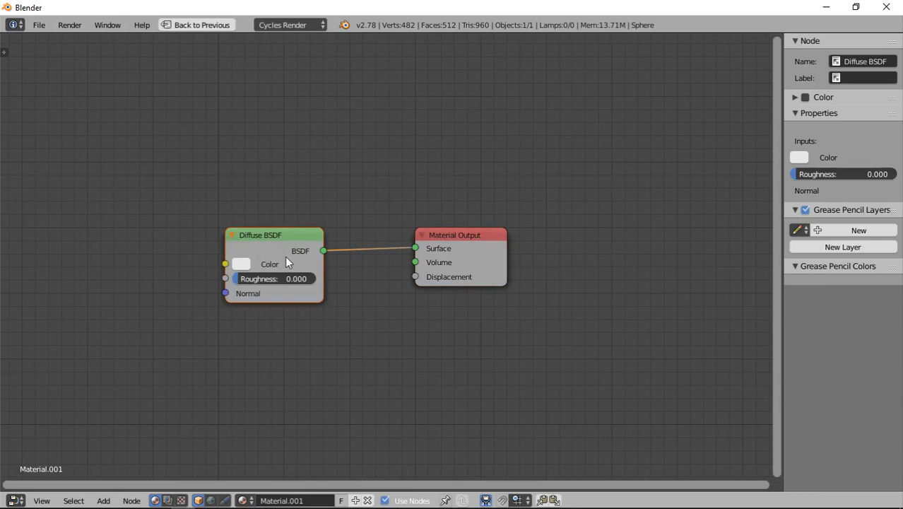
pyautogui.hotkey('ctrl', 'Up')
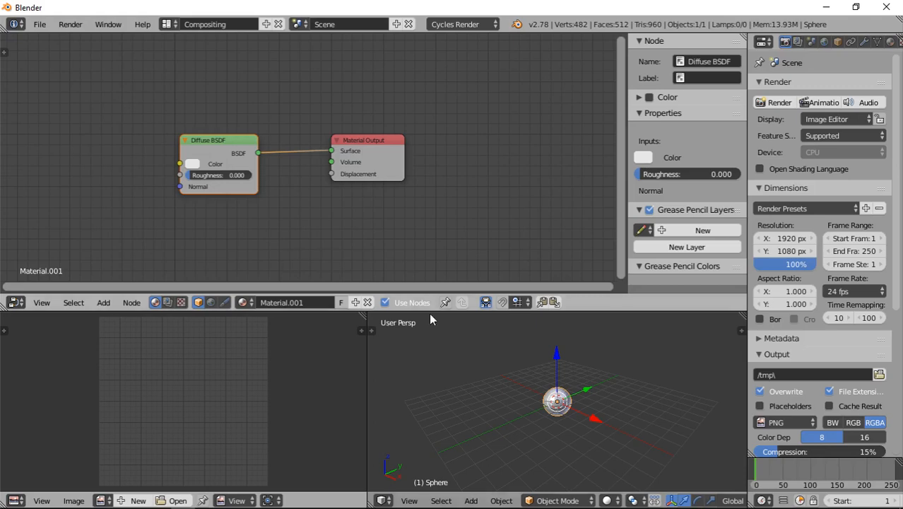
# Step: Delete the Diffuse BSDF node from the sphere's material, keeping only the Material Output
pyautogui.scroll(8, 528, 444)
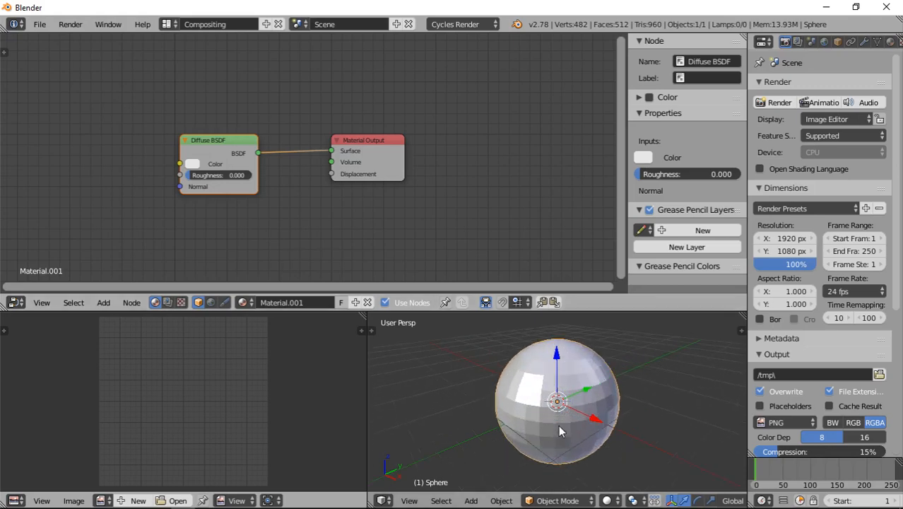
pyautogui.moveTo(237, 225); pyautogui.dragTo(325, 227, button='middle')
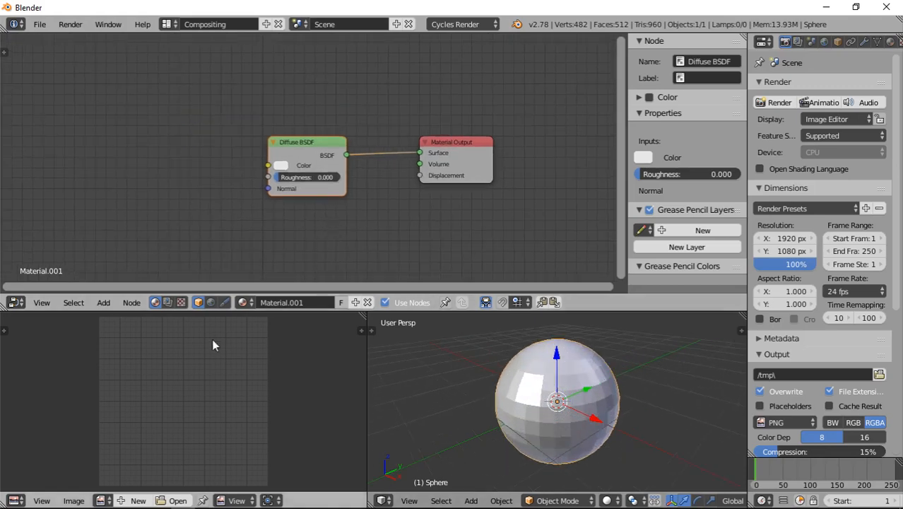
pyautogui.press('x')
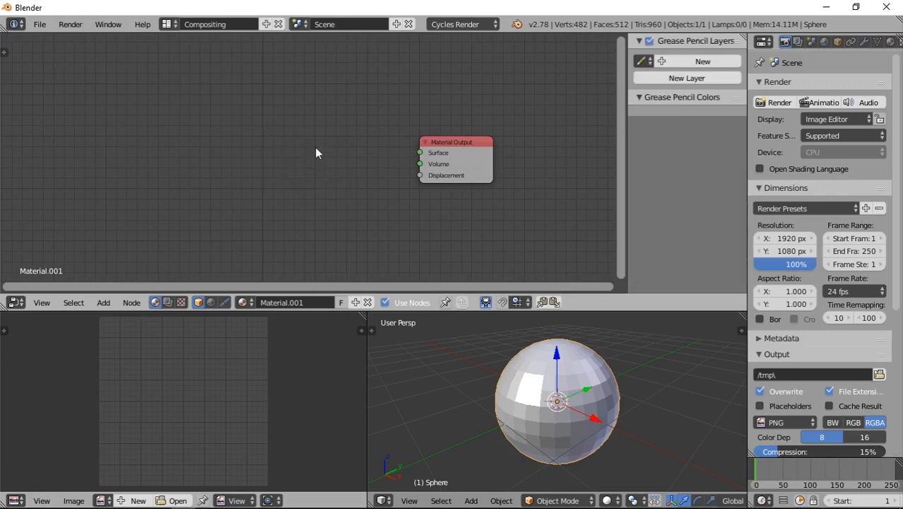
pyautogui.hotkey('shift', 'a')
pyautogui.click(213, 181)
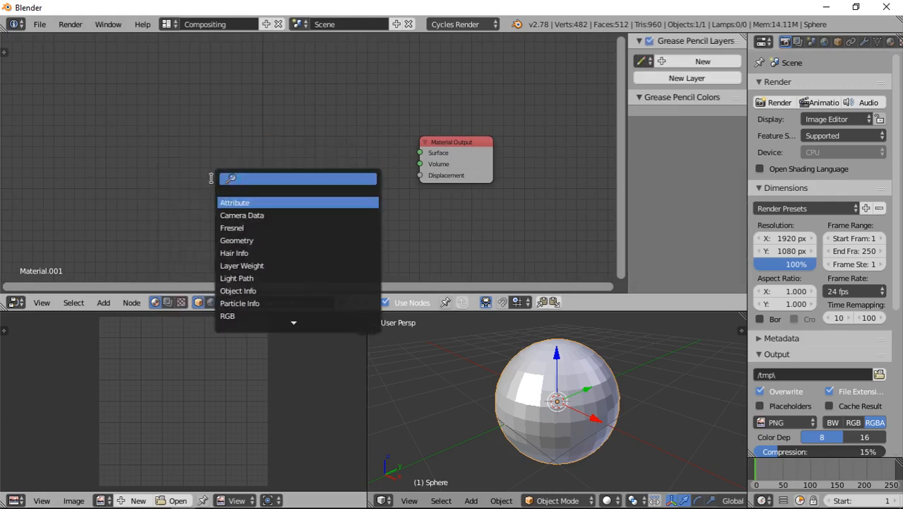
pyautogui.write('spl')
pyautogui.press('BackSpace')
pyautogui.press('BackSpace')
pyautogui.press('BackSpace')
pyautogui.press('Escape')
# Step: Add a Gradient Texture node of type Spherical before the Material Output and connect it to a Viewer node for preview
pyautogui.hotkey('shift', 'a')
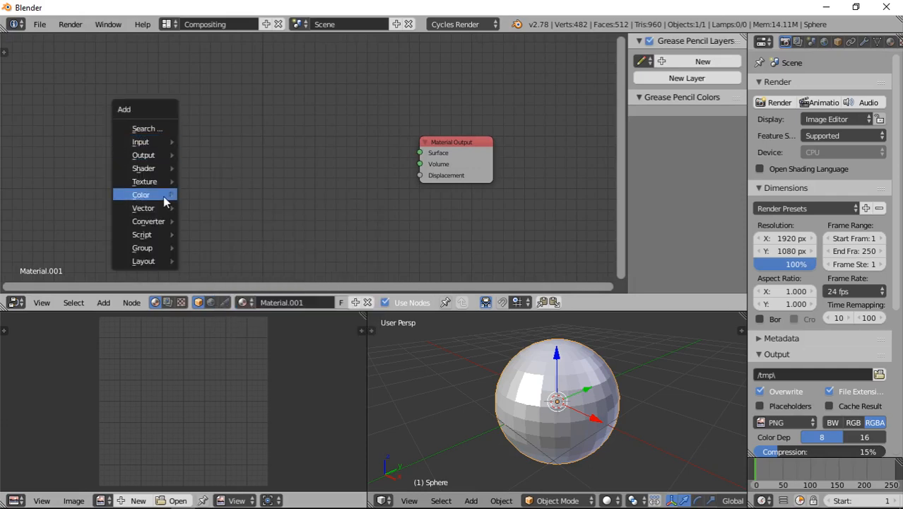
pyautogui.moveTo(161, 181)
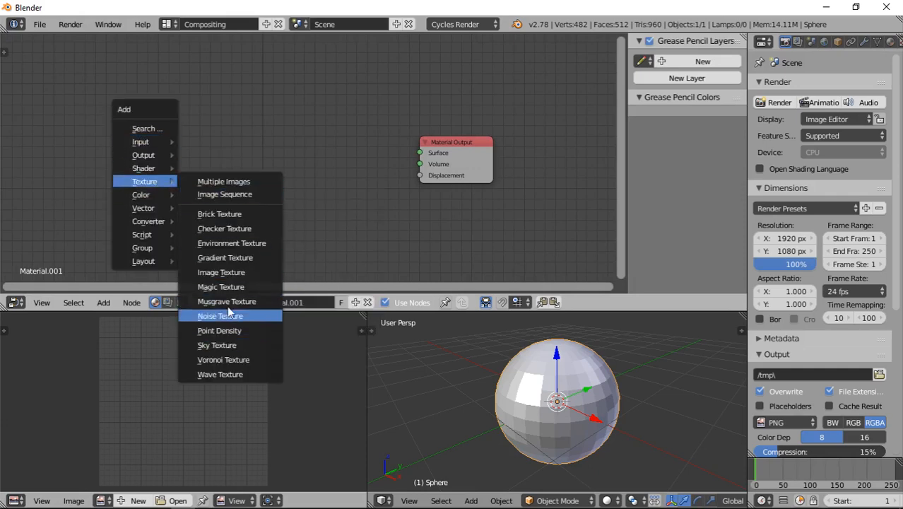
pyautogui.click(225, 257)
pyautogui.click(155, 135)
pyautogui.click(185, 169)
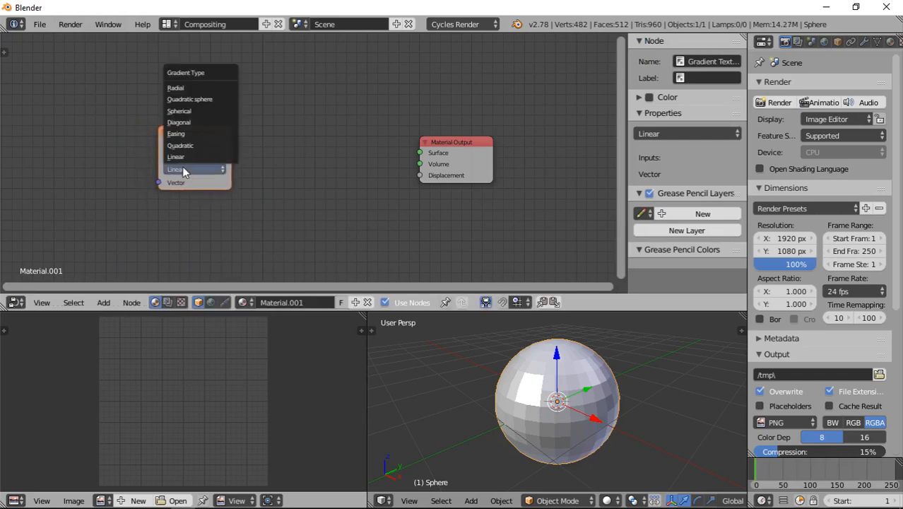
pyautogui.click(185, 111)
pyautogui.moveTo(200, 142); pyautogui.dragTo(203, 154)
pyautogui.keyDown('ctrl'); pyautogui.keyDown('shift'); pyautogui.click(209, 146); pyautogui.keyUp('shift'); pyautogui.keyUp('ctrl')
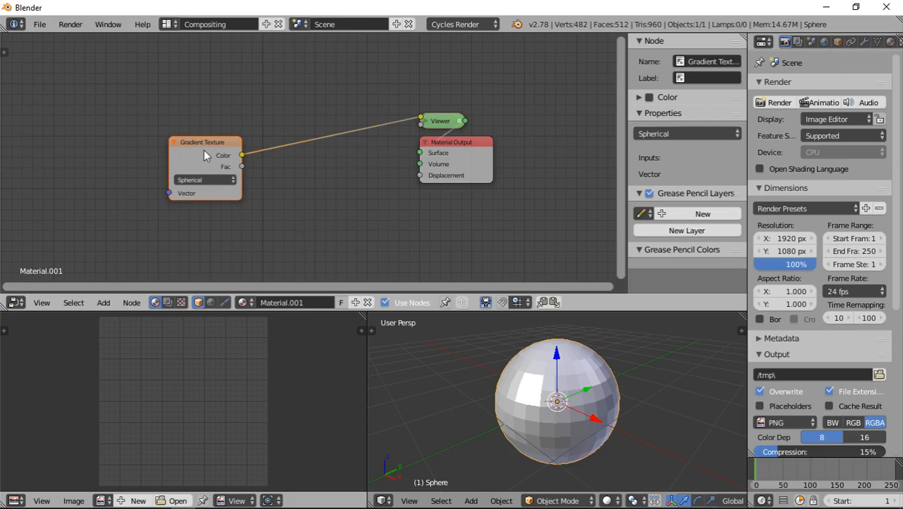
# Step: Open the user preferences and search the add-ons for "node" to check Node Wrangler
pyautogui.hotkey('ctrl', 'alt', 'u')
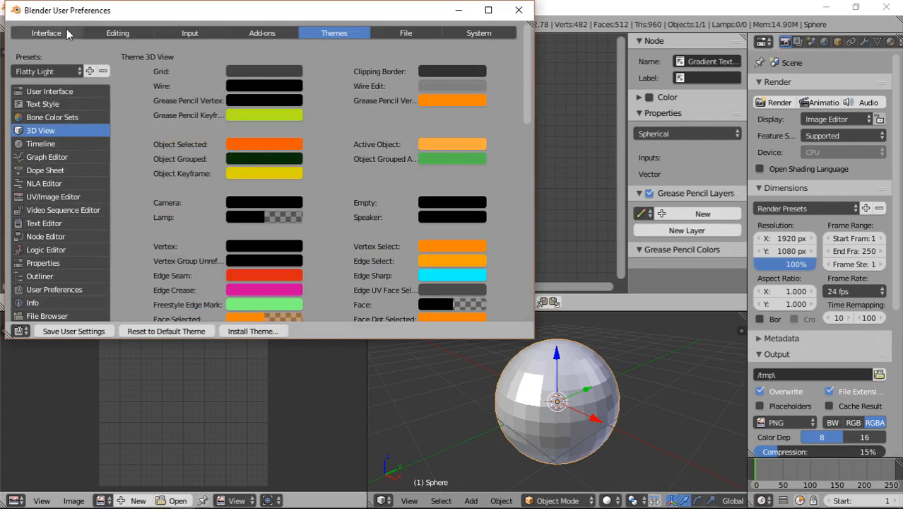
pyautogui.click(264, 33)
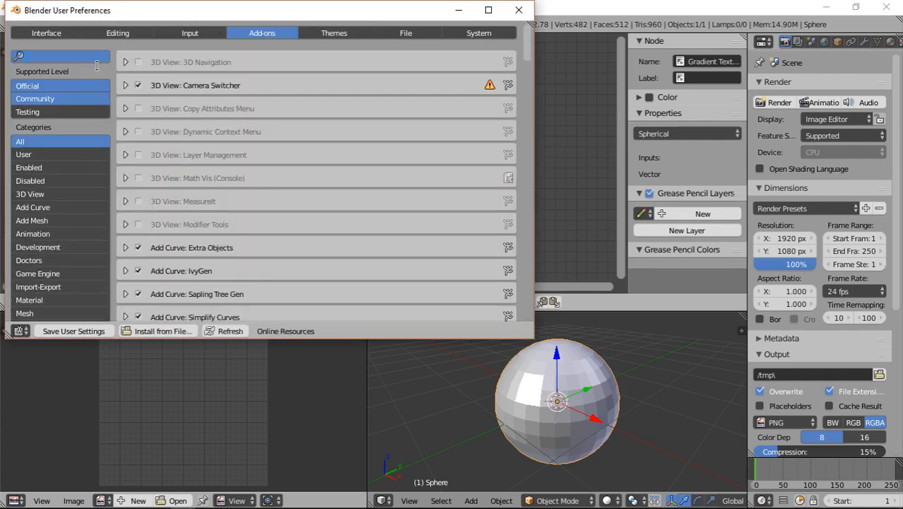
pyautogui.write('node')
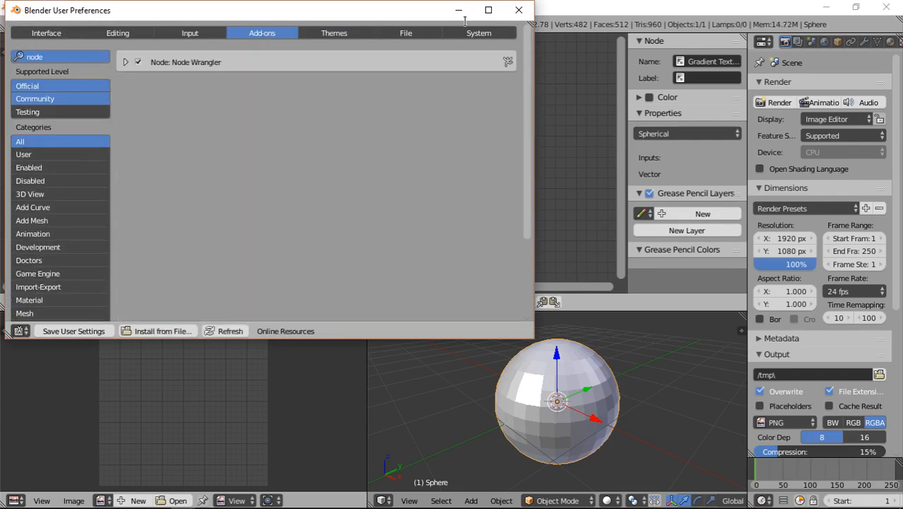
# Step: Close the preferences, then move the Viewer's link to the Material Output's Volume input and preview the sphere in rendered shading
pyautogui.click(518, 10)
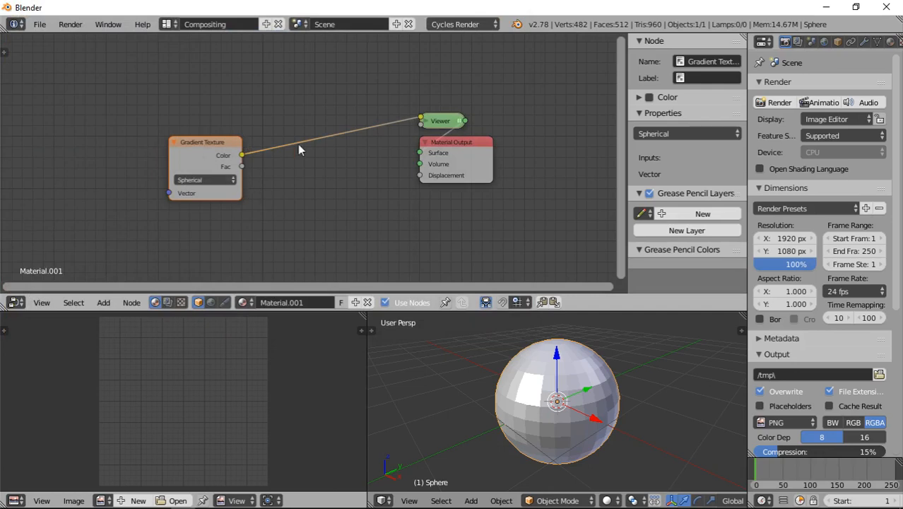
pyautogui.moveTo(420, 155); pyautogui.dragTo(428, 164)
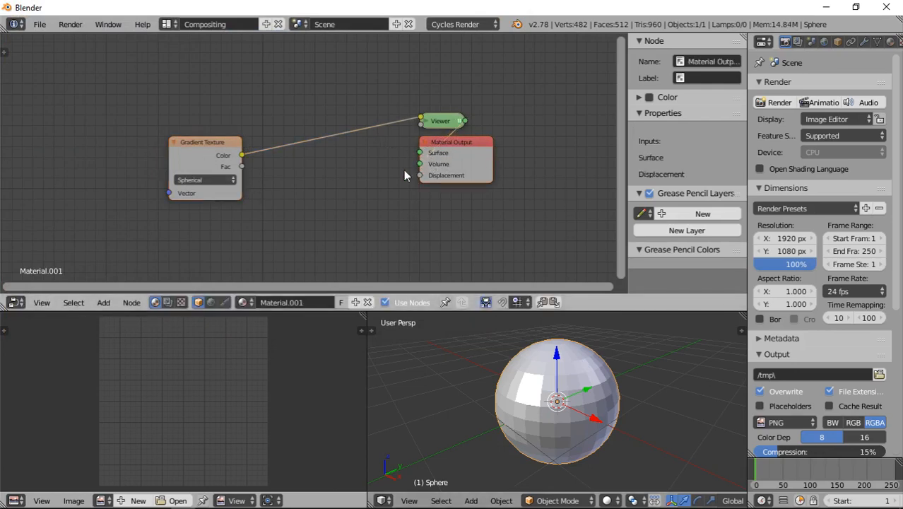
pyautogui.hotkey('shift', 'z')
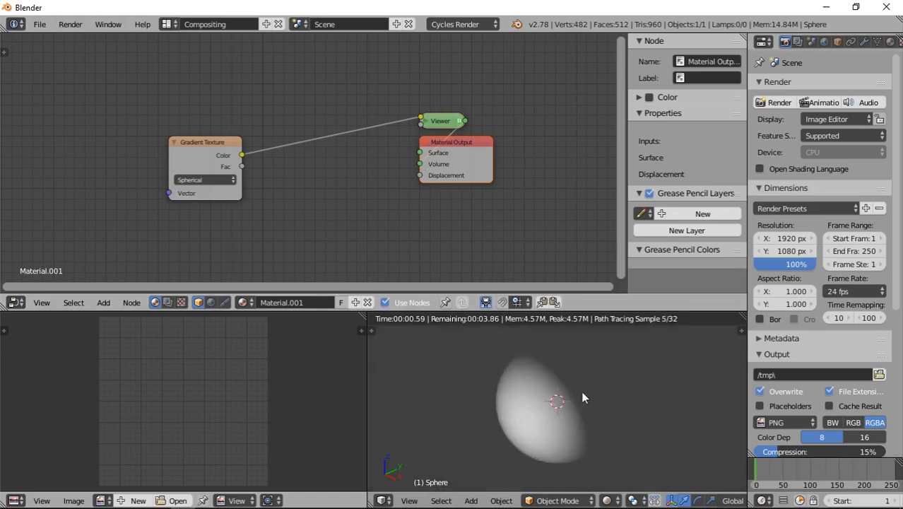
pyautogui.moveTo(558, 351); pyautogui.dragTo(707, 397, button='middle')
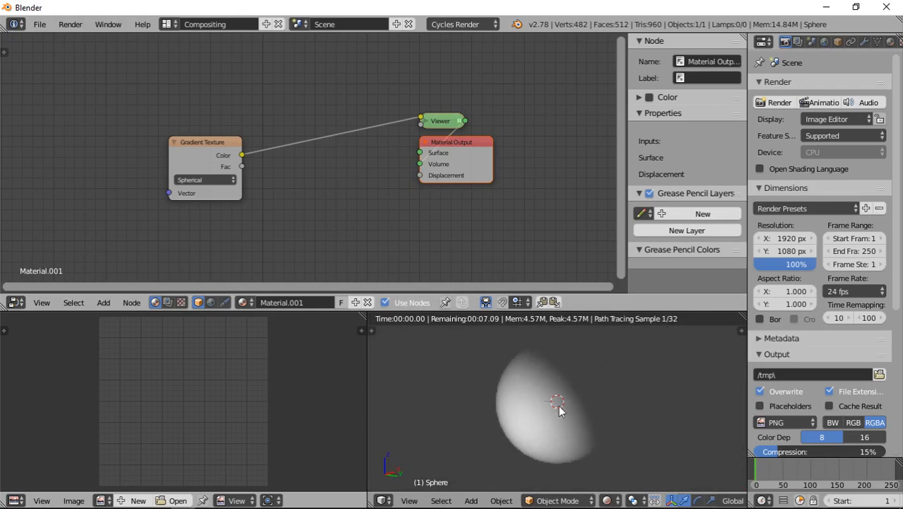
# Step: Add a Texture Coordinate node in front of the Gradient Texture node
pyautogui.click(194, 147)
pyautogui.moveTo(195, 147); pyautogui.dragTo(335, 129, button='middle')
pyautogui.hotkey('shift', 'a')
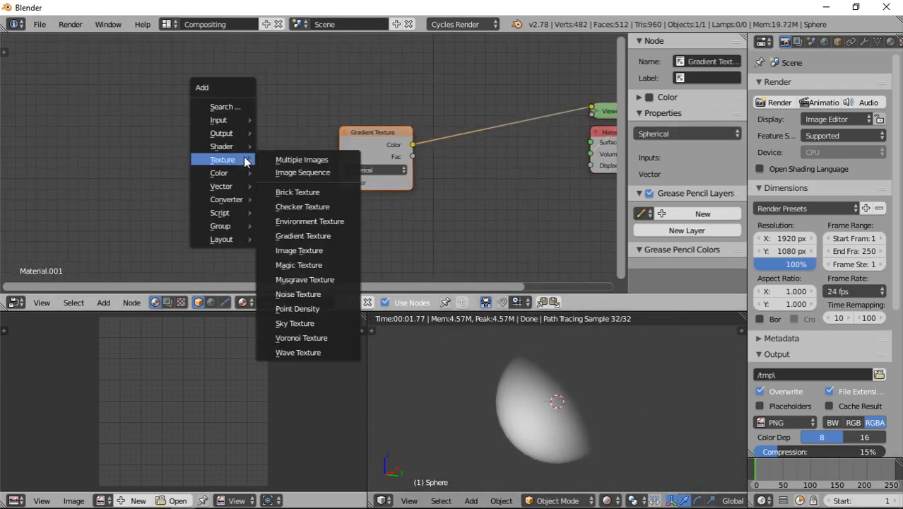
pyautogui.click(238, 107)
pyautogui.write('tex')
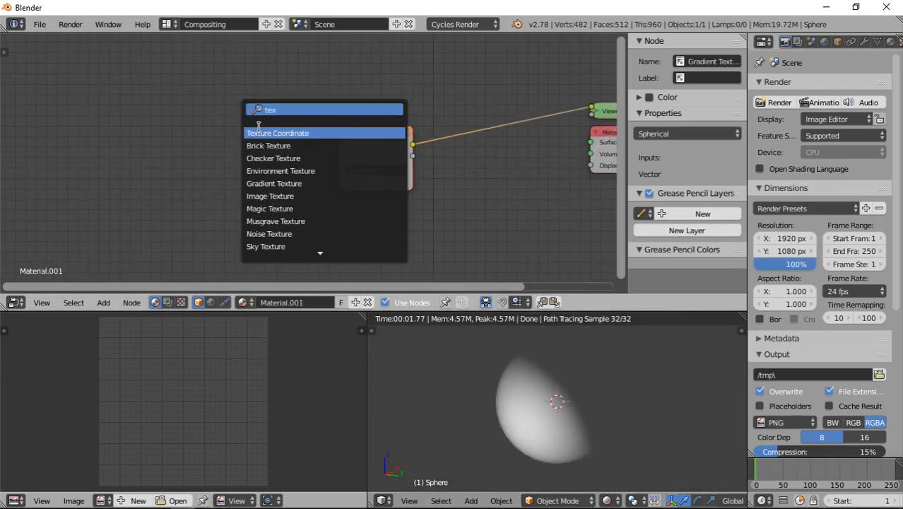
pyautogui.press('Return')
pyautogui.click(121, 129)
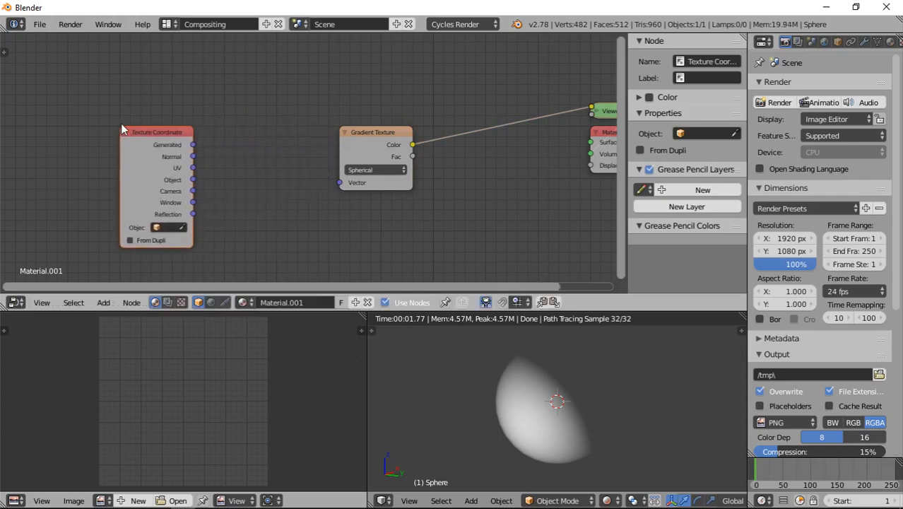
# Step: Connect the Object coordinates to the Gradient Texture's Vector input and move the gradient node closer to the Texture Coordinate node
pyautogui.hotkey('shift', 'a')
pyautogui.moveTo(205, 184)
pyautogui.moveTo(193, 181); pyautogui.dragTo(340, 183)
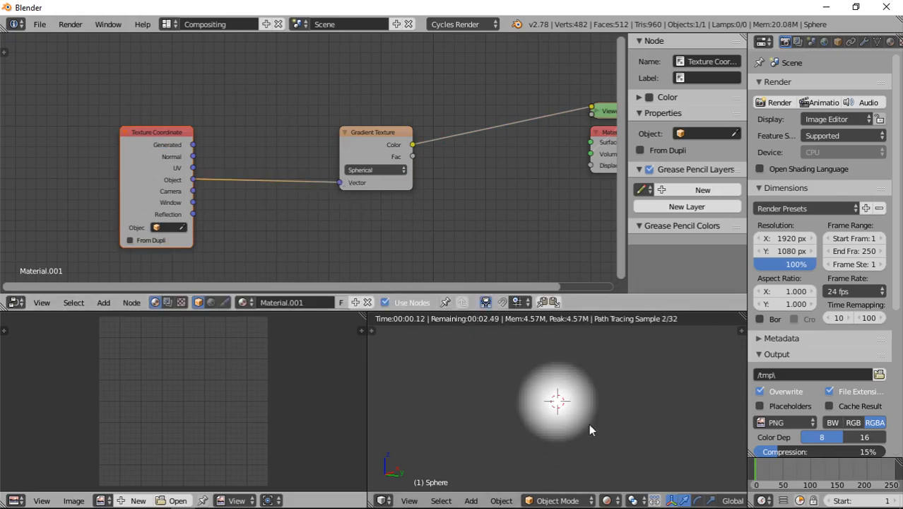
pyautogui.moveTo(362, 144); pyautogui.dragTo(269, 142)
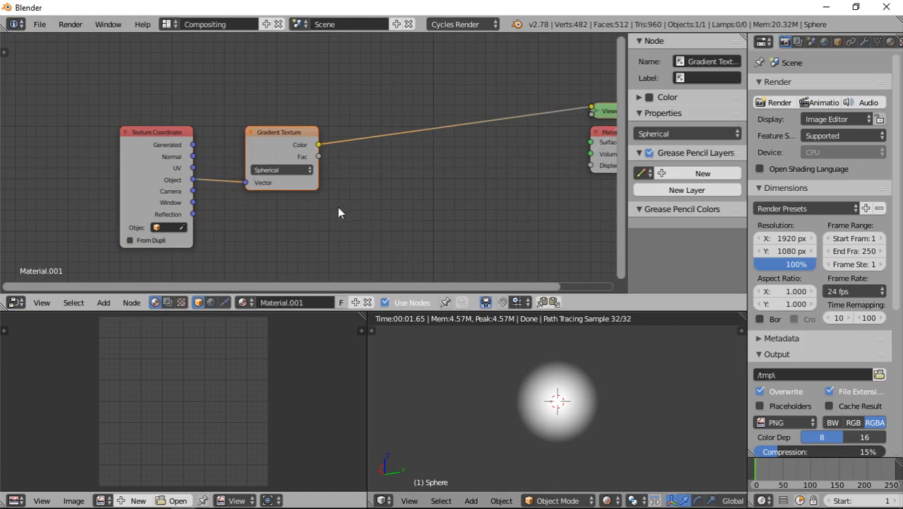
pyautogui.moveTo(340, 210); pyautogui.dragTo(294, 211, button='middle')
pyautogui.hotkey('shift', 'a')
pyautogui.click(343, 190)
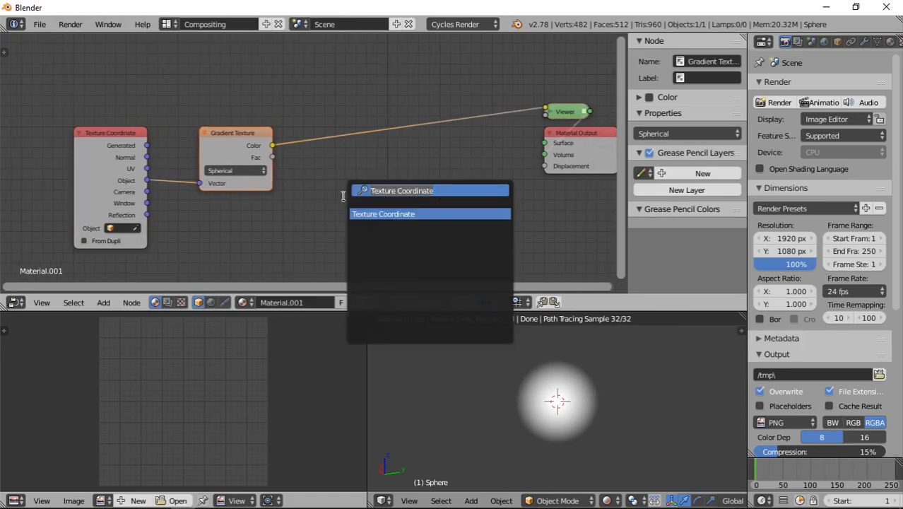
pyautogui.write('mat')
pyautogui.press('Escape')
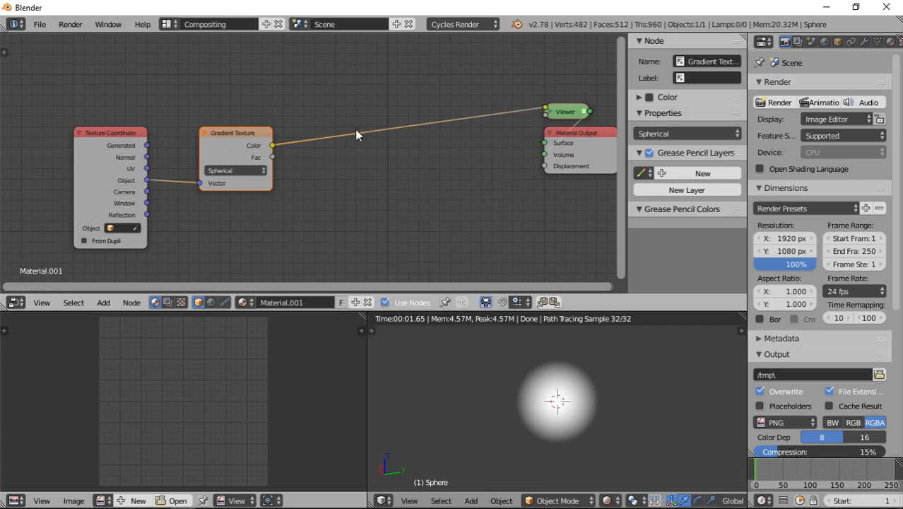
# Step: Insert a Math node between the Gradient Texture and the Viewer and set its operation to Greater Than
pyautogui.hotkey('shift', 'a')
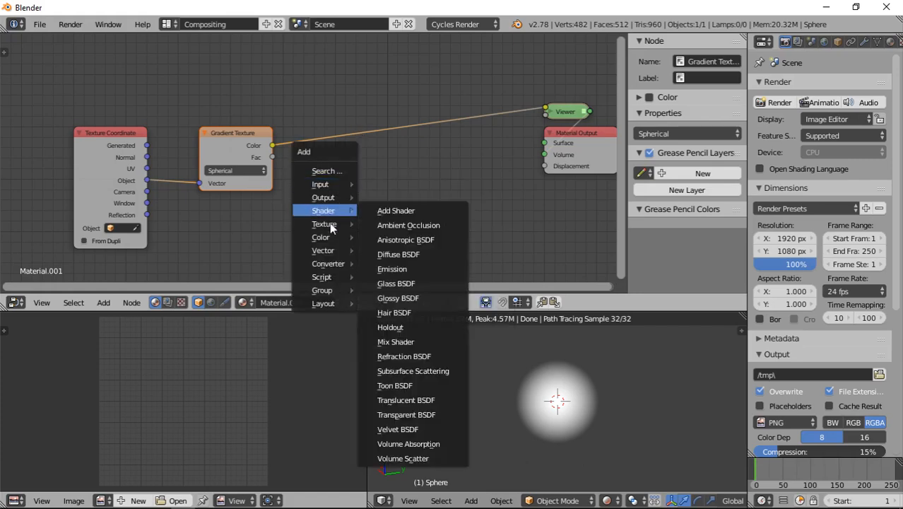
pyautogui.moveTo(335, 263)
pyautogui.click(396, 338)
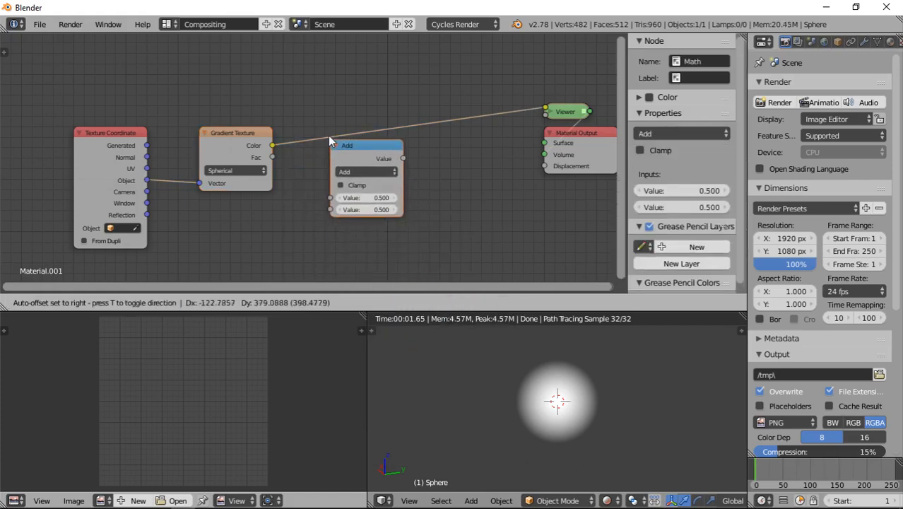
pyautogui.click(325, 132)
pyautogui.click(350, 158)
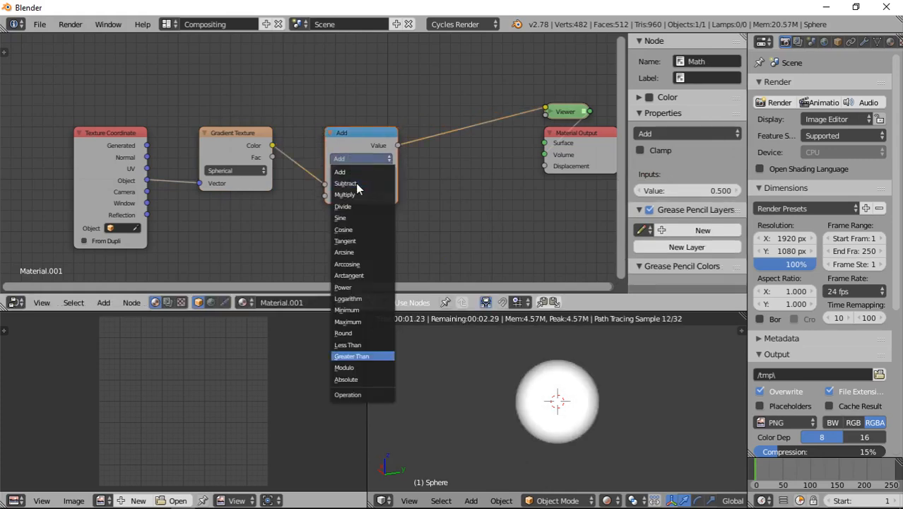
pyautogui.click(360, 355)
# Step: Try Greater Than thresholds from 0.9 down to 0 to compare their effect on the sphere volume
pyautogui.scroll(3, 379, 218)
pyautogui.click(412, 207)
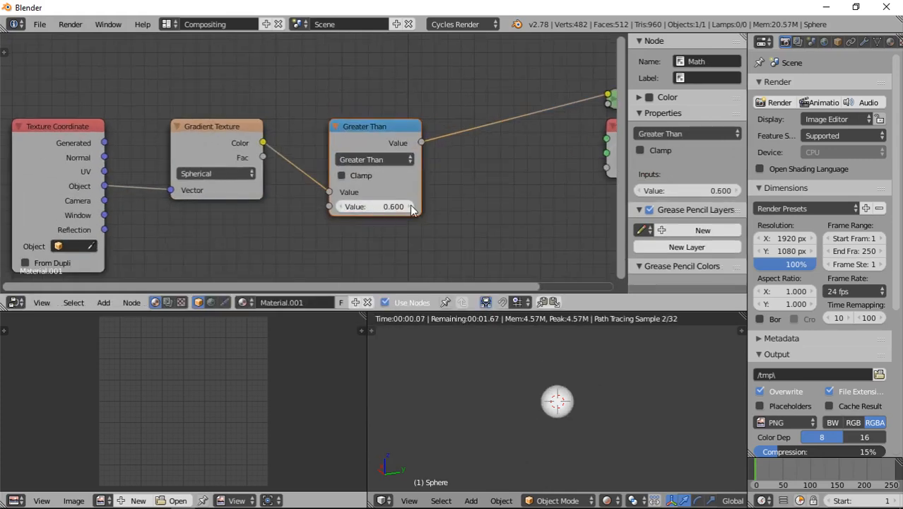
pyautogui.click(411, 206)
pyautogui.click(411, 206)
pyautogui.click(411, 206)
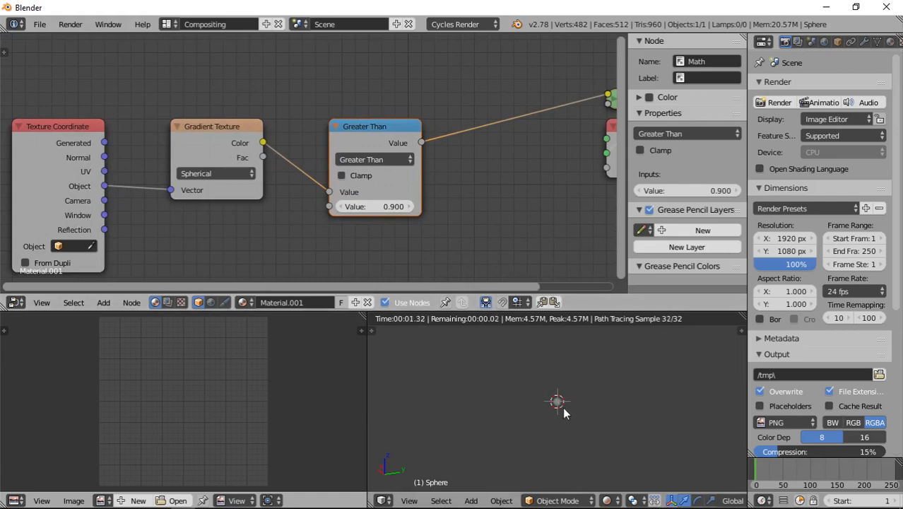
pyautogui.moveTo(340, 208); pyautogui.dragTo(275, 208)
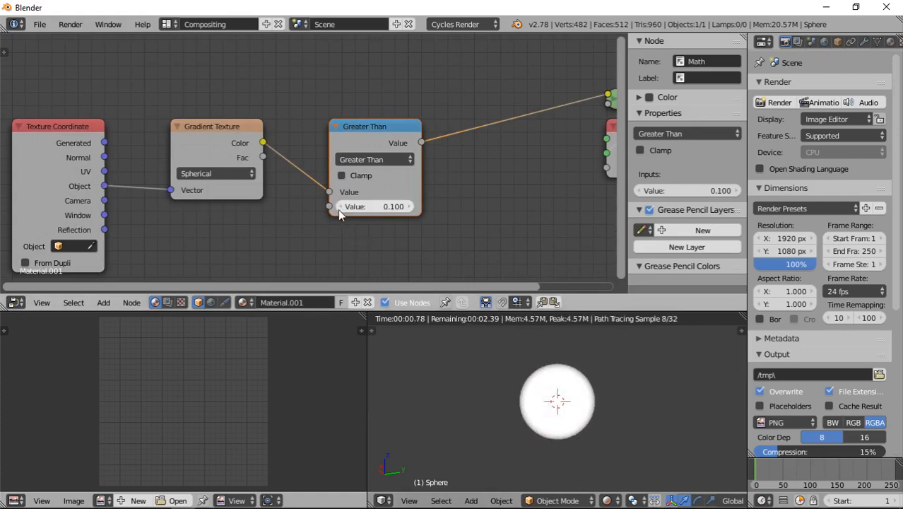
pyautogui.moveTo(345, 210); pyautogui.dragTo(347, 209)
pyautogui.click(345, 210)
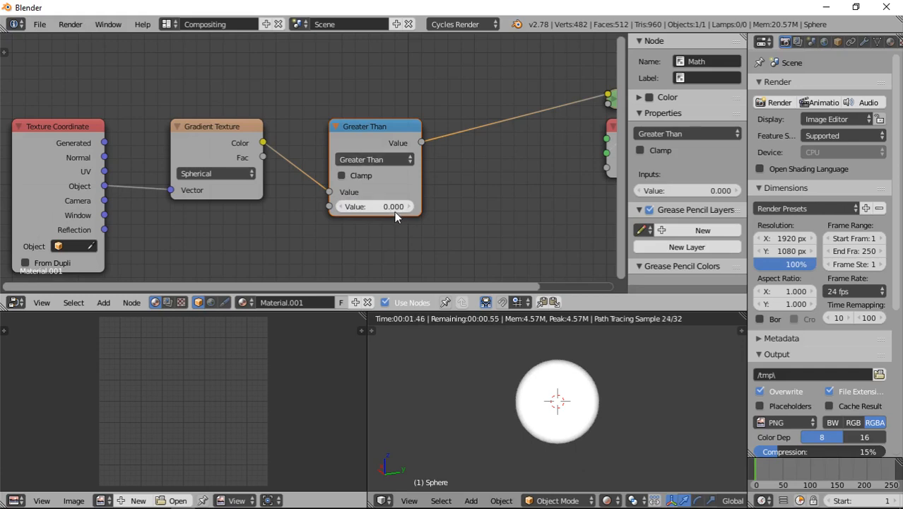
# Step: Set the threshold value of the Greater Than node to 0.5
pyautogui.click(393, 207)
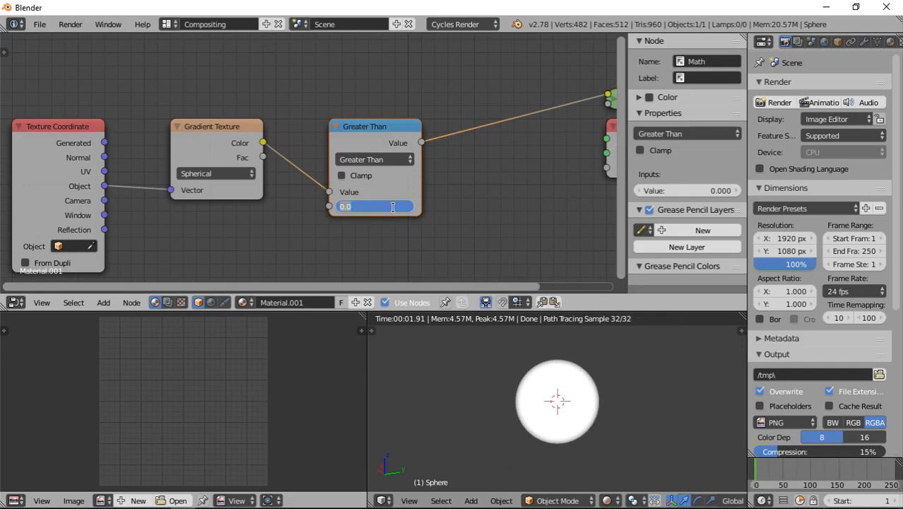
pyautogui.write('.5')
pyautogui.press('Return')
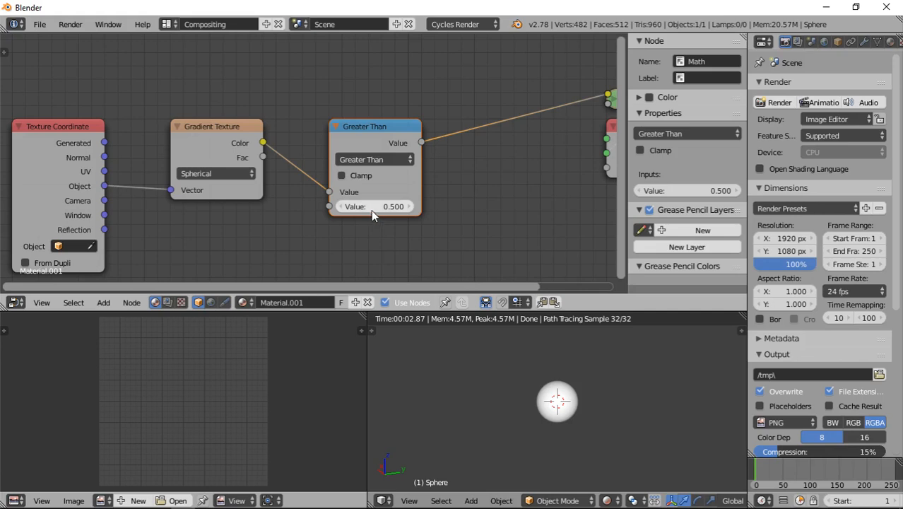
# Step: Move the Texture Coordinate node well away from the Gradient Texture to make room for nodes between them
pyautogui.moveTo(382, 208); pyautogui.dragTo(413, 198, button='middle')
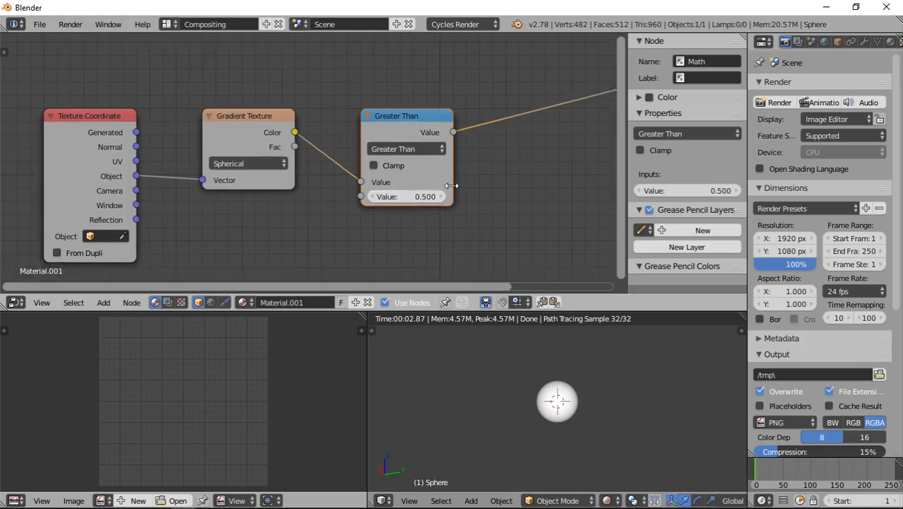
pyautogui.scroll(-3, 363, 217)
pyautogui.moveTo(284, 225); pyautogui.dragTo(394, 181, button='middle')
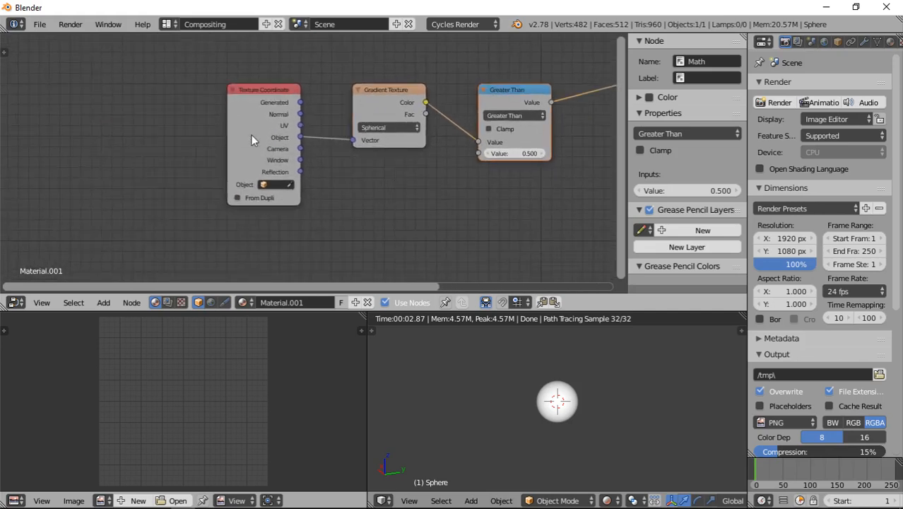
pyautogui.moveTo(253, 140); pyautogui.dragTo(60, 133)
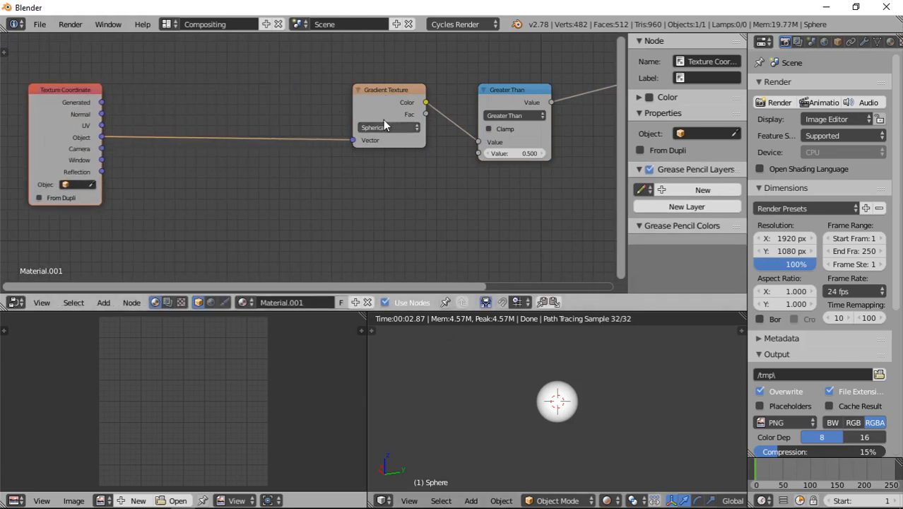
pyautogui.scroll(5, 588, 407)
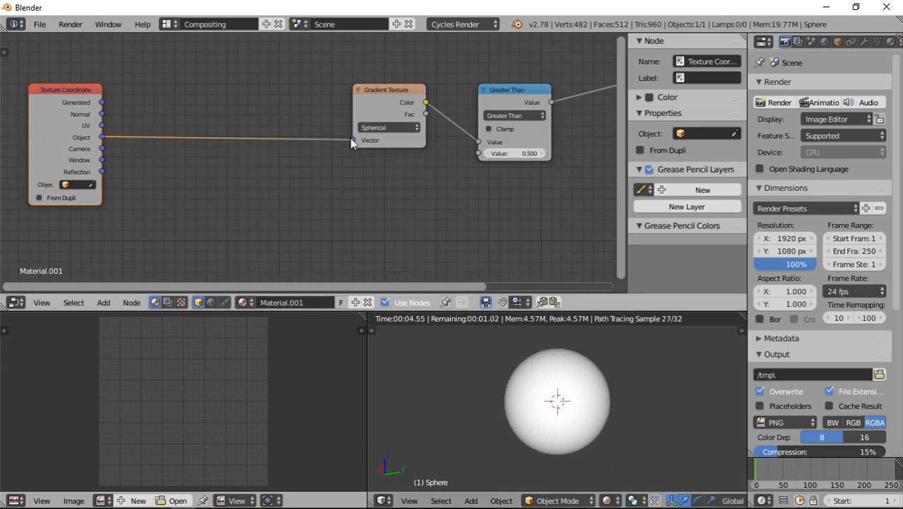
# Step: Add a Noise Texture node below the link between the Texture Coordinate and Gradient Texture nodes
pyautogui.moveTo(275, 199); pyautogui.dragTo(374, 204, button='middle')
pyautogui.hotkey('shift', 'a')
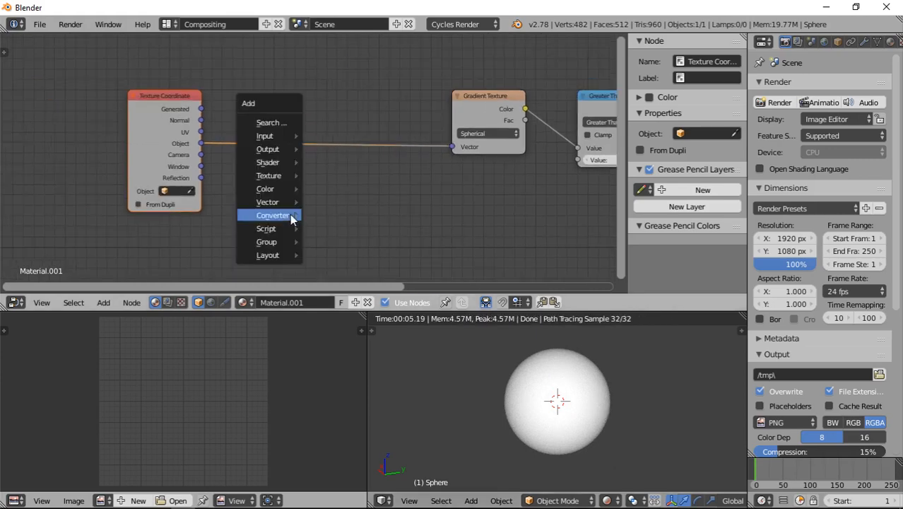
pyautogui.click(268, 123)
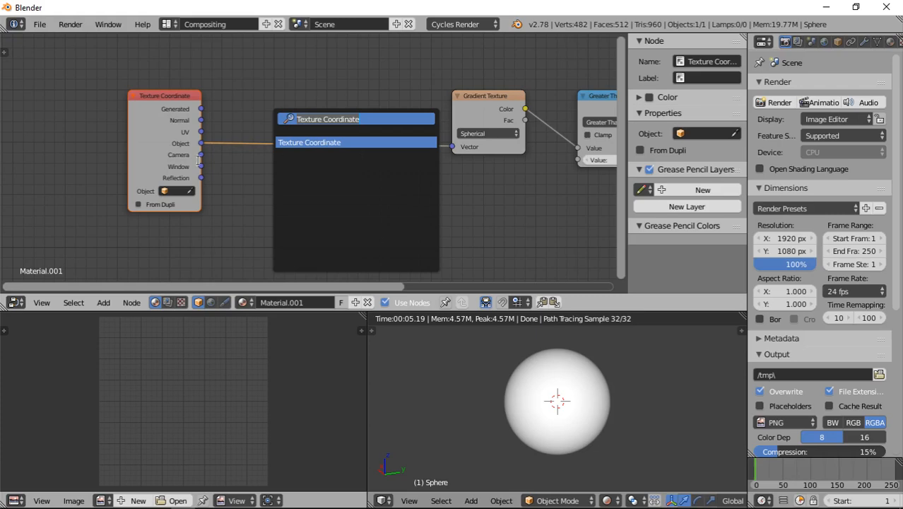
pyautogui.hotkey('shift', 'a')
pyautogui.moveTo(250, 215)
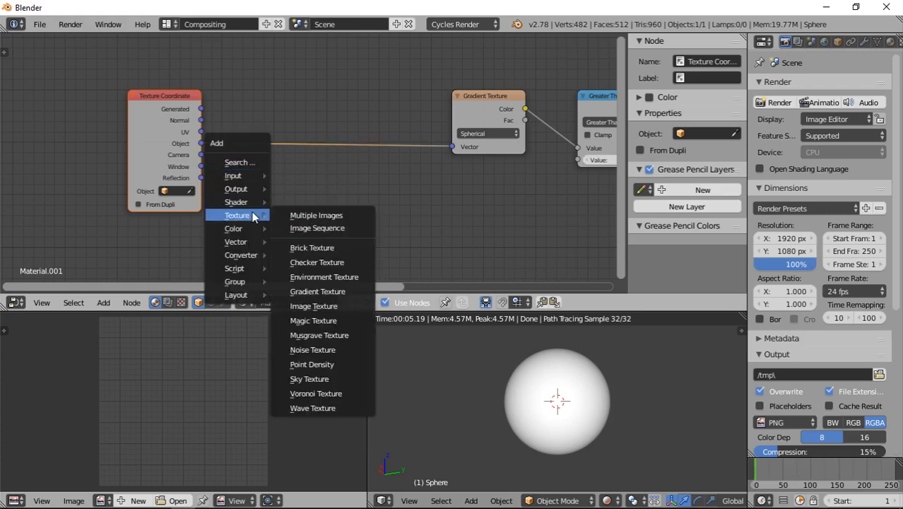
pyautogui.click(319, 352)
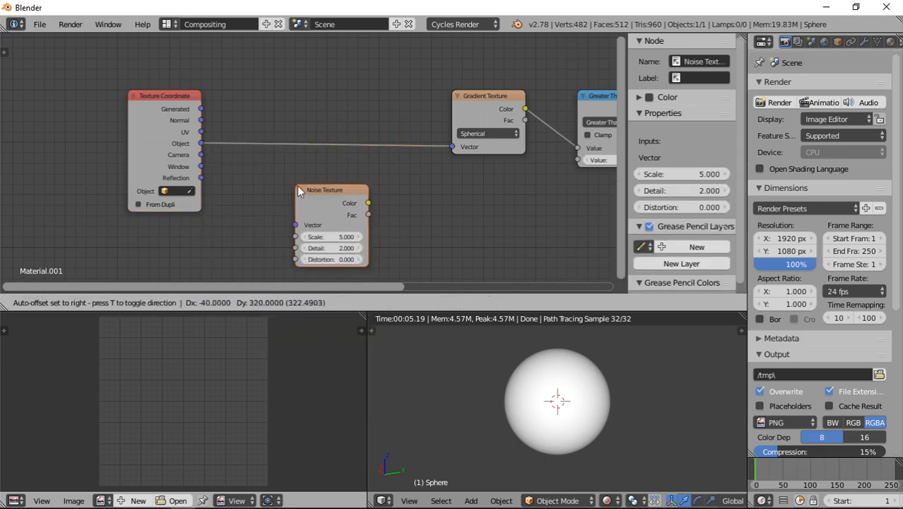
pyautogui.click(297, 186)
# Step: Preview the Noise Texture's color output on the sphere through the Viewer node
pyautogui.scroll(-1, 414, 212)
pyautogui.moveTo(414, 212); pyautogui.dragTo(428, 133, button='middle')
pyautogui.keyDown('ctrl'); pyautogui.keyDown('shift'); pyautogui.click(269, 185); pyautogui.keyUp('shift'); pyautogui.keyUp('ctrl')
pyautogui.scroll(-2, 566, 402)
pyautogui.scroll(1, 332, 220)
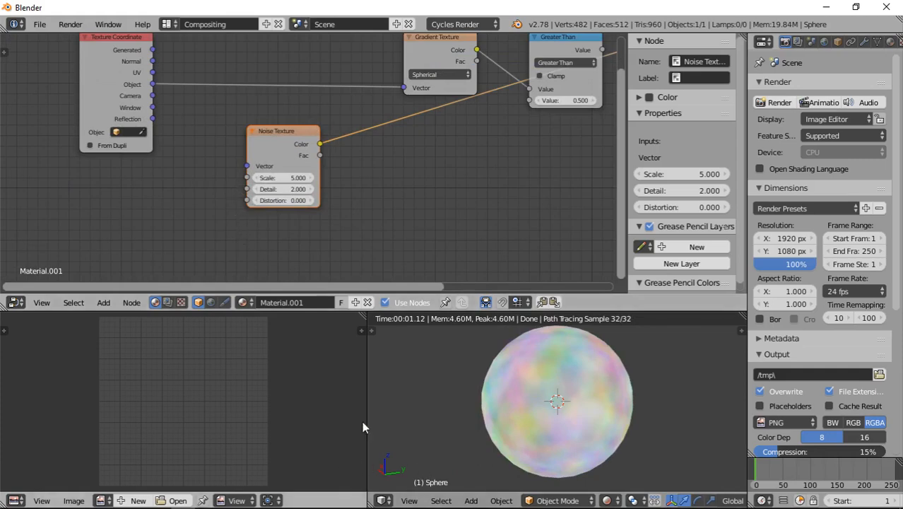
# Step: Connect the Object coordinates to the Noise Texture's Vector input and move the noise node slightly lower
pyautogui.moveTo(214, 177); pyautogui.dragTo(213, 198, button='middle')
pyautogui.moveTo(154, 107); pyautogui.dragTo(281, 144)
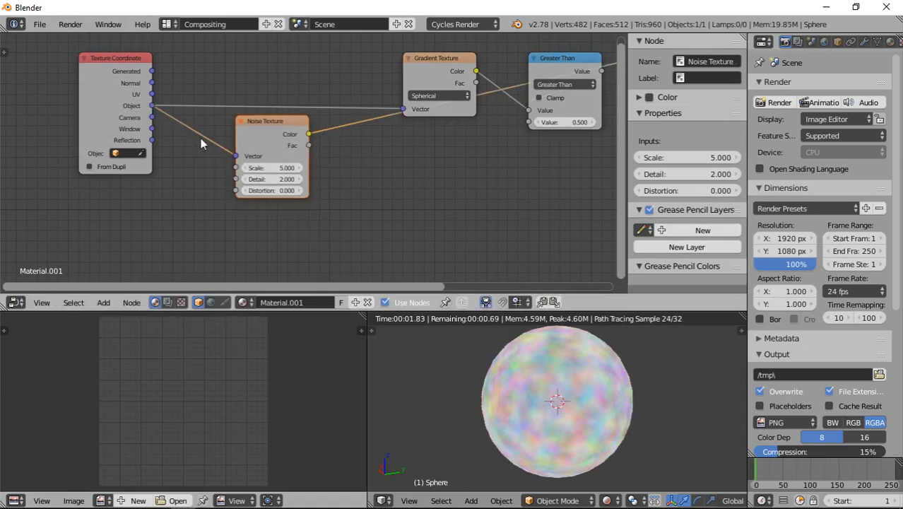
pyautogui.scroll(3, 258, 161)
pyautogui.moveTo(360, 178); pyautogui.dragTo(343, 141, button='middle')
pyautogui.moveTo(237, 90); pyautogui.dragTo(235, 130)
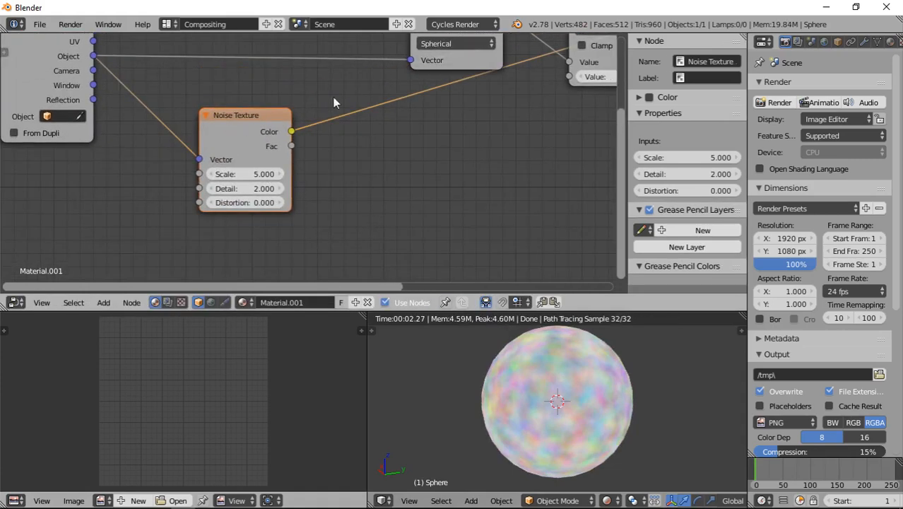
pyautogui.moveTo(333, 97); pyautogui.dragTo(327, 129, button='middle')
pyautogui.hotkey('shift', 'a')
pyautogui.click(290, 69)
pyautogui.write('add')
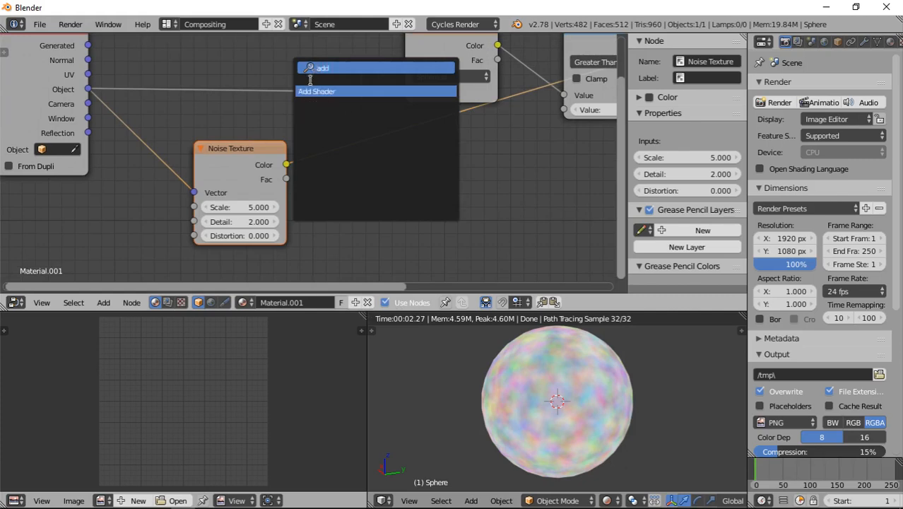
pyautogui.press('Escape')
# Step: Insert a MixRGB node into the link between the Texture Coordinate's Object output and the Gradient Texture
pyautogui.hotkey('shift', 'a')
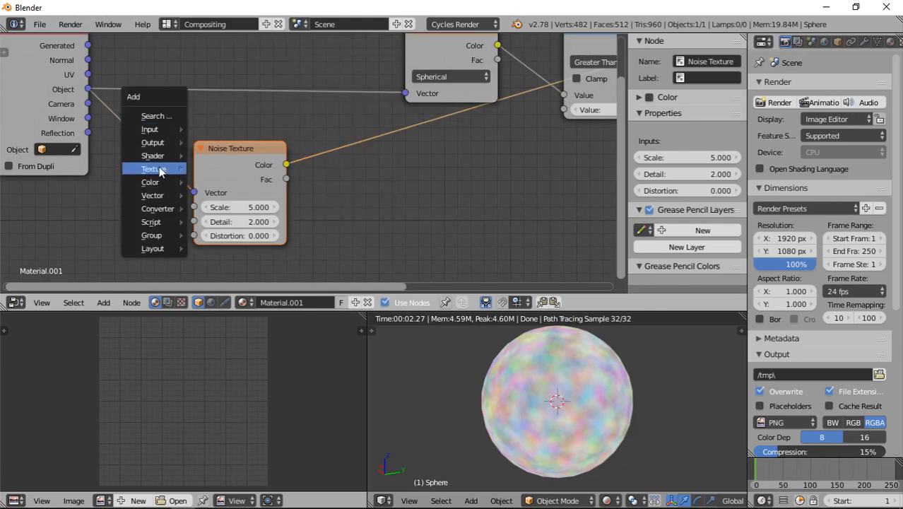
pyautogui.moveTo(172, 212)
pyautogui.moveTo(173, 182)
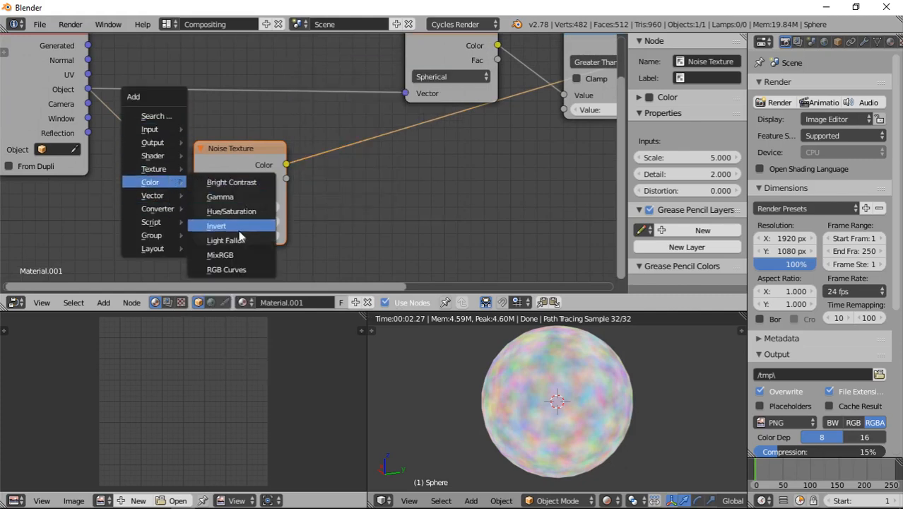
pyautogui.click(235, 252)
pyautogui.click(260, 49)
pyautogui.moveTo(313, 86); pyautogui.dragTo(345, 132, button='middle')
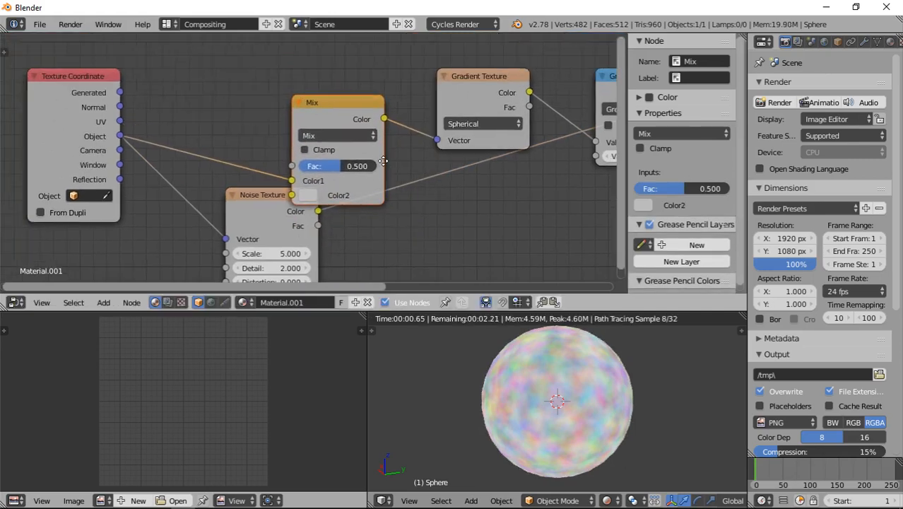
# Step: Move the Texture Coordinate and Noise Texture nodes farther from the Mix node and connect the noise Color to the Mix node's Color2
pyautogui.moveTo(368, 161); pyautogui.dragTo(559, 104, button='middle')
pyautogui.scroll(-3, 537, 106)
pyautogui.moveTo(274, 110); pyautogui.dragTo(180, 118)
pyautogui.moveTo(416, 141); pyautogui.dragTo(322, 155)
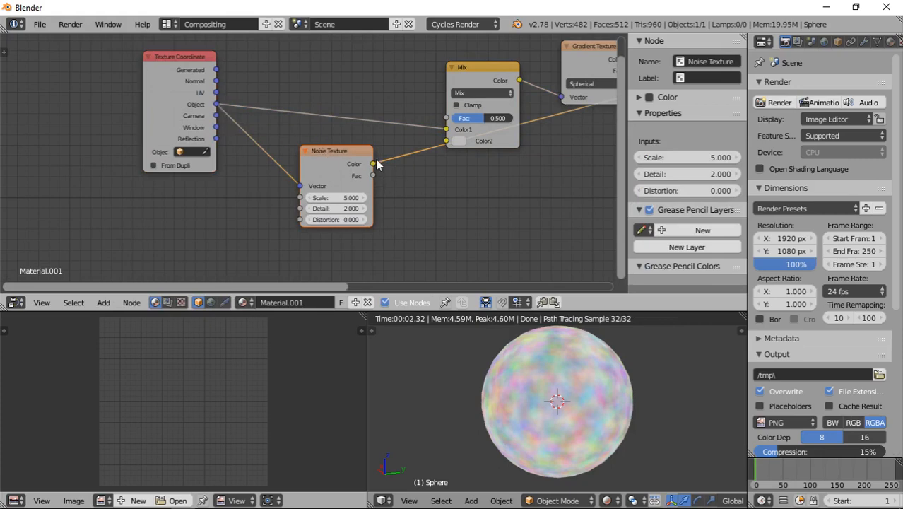
pyautogui.moveTo(377, 164); pyautogui.dragTo(447, 140)
pyautogui.moveTo(451, 157); pyautogui.dragTo(387, 149, button='middle')
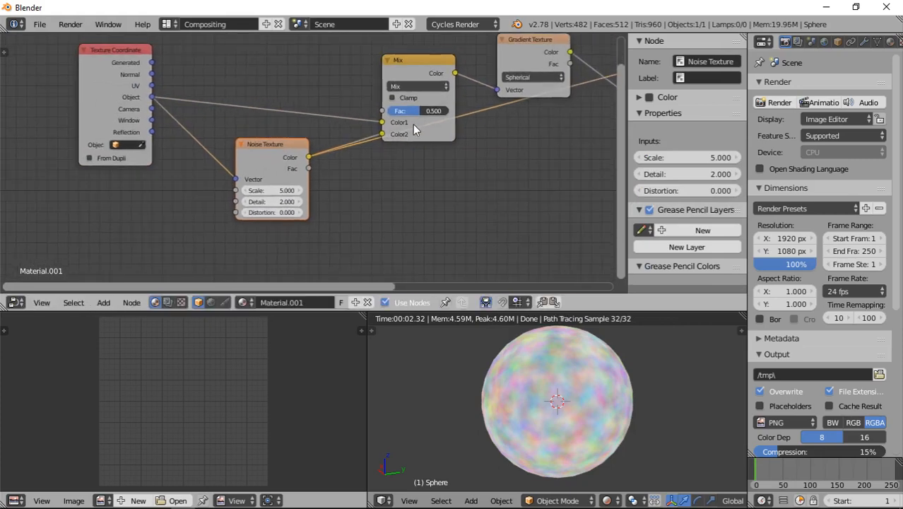
# Step: Preview the Mix node's output on the sphere through the Viewer and try its factor at 1.000
pyautogui.click(426, 81)
pyautogui.scroll(2, 518, 417)
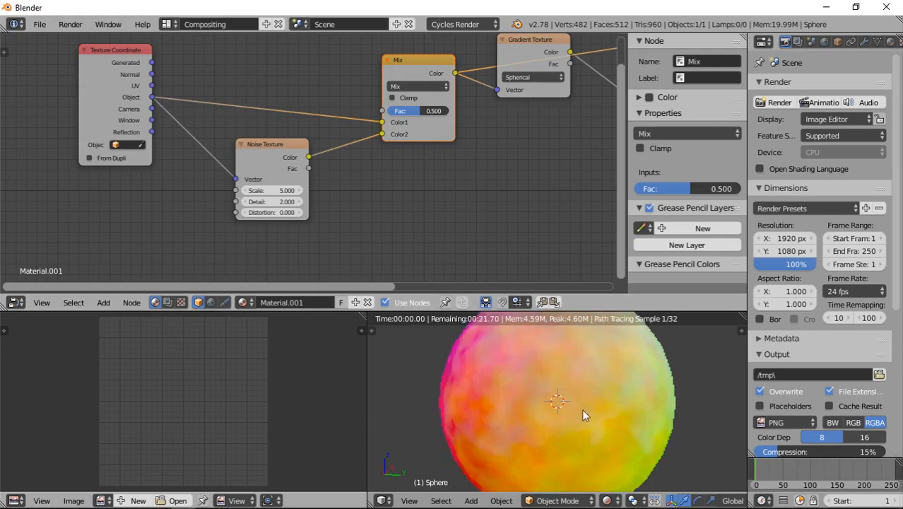
pyautogui.scroll(1, 448, 169)
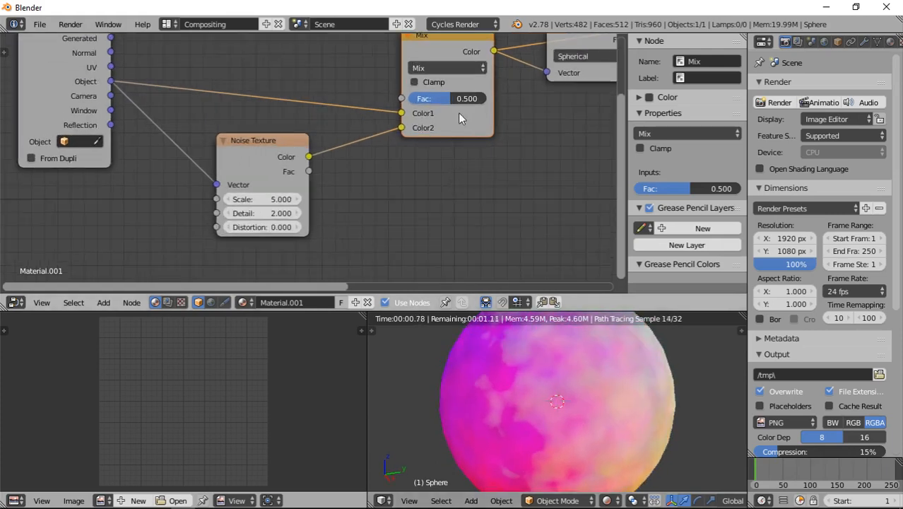
pyautogui.moveTo(458, 98); pyautogui.dragTo(501, 98)
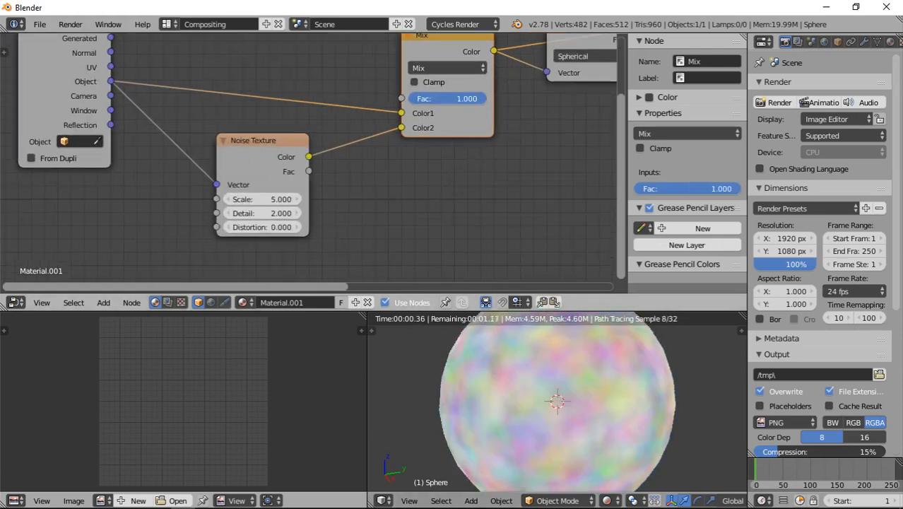
# Step: Change the Mix node's blend mode to Add and set its factor to about 0.418
pyautogui.click(442, 68)
pyautogui.click(432, 94)
pyautogui.moveTo(485, 98); pyautogui.dragTo(442, 98)
# Step: Duplicate the Add node into the link between the Noise Texture and Color2, and set the copy's blend mode to Subtract
pyautogui.hotkey('shift', 'd')
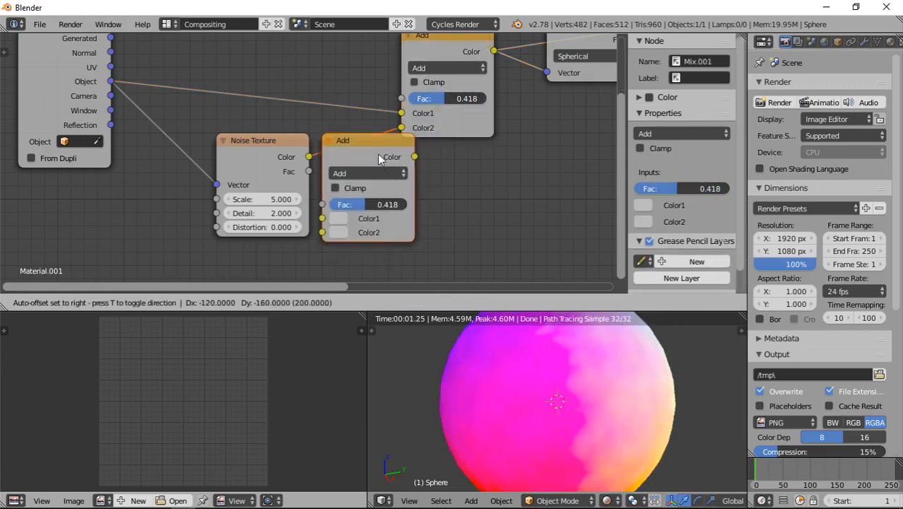
pyautogui.click(419, 152)
pyautogui.click(420, 159)
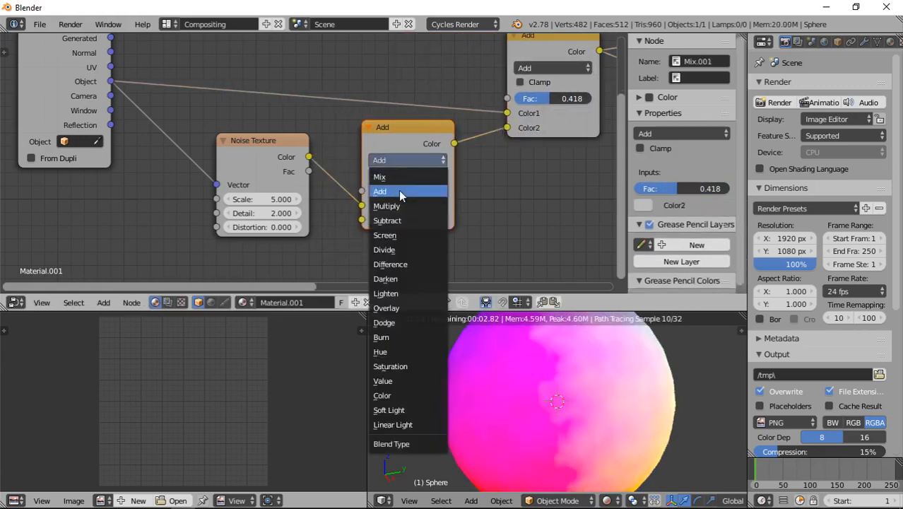
pyautogui.click(375, 224)
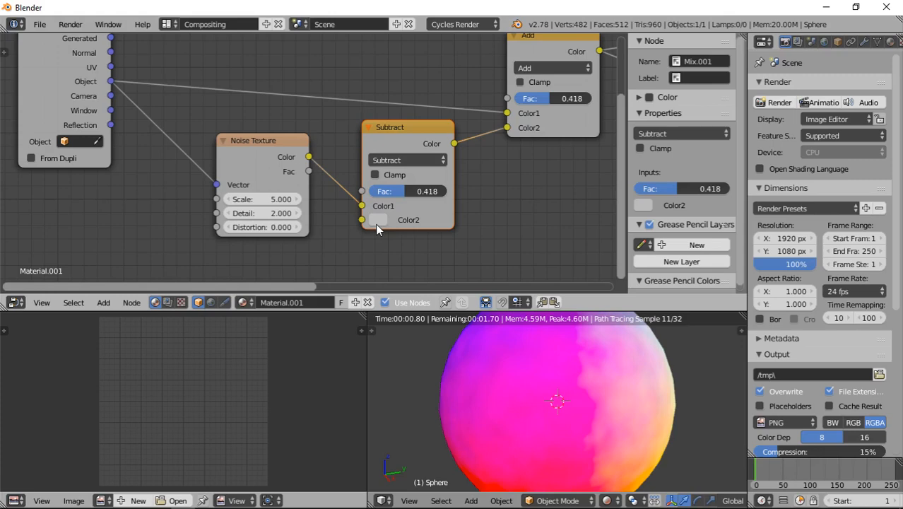
# Step: Set the Subtract node's factor to 1.000, mute and unmute it for comparison, and set the Add node's factor to about 0.882
pyautogui.moveTo(406, 191); pyautogui.dragTo(519, 100)
pyautogui.press('m')
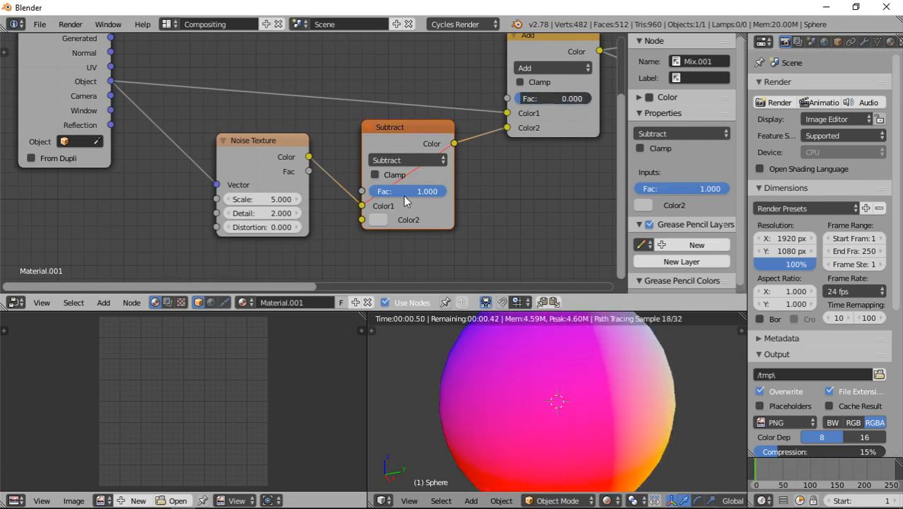
pyautogui.press('m')
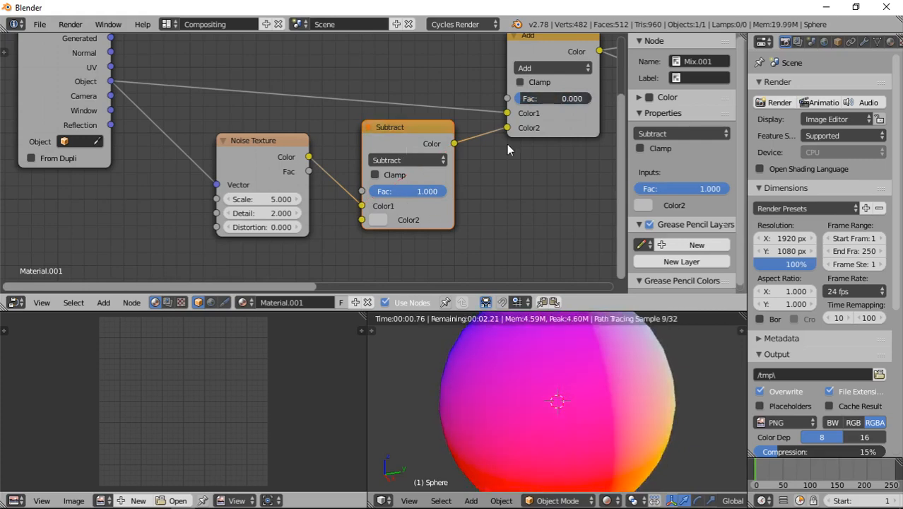
pyautogui.moveTo(527, 100); pyautogui.dragTo(545, 107)
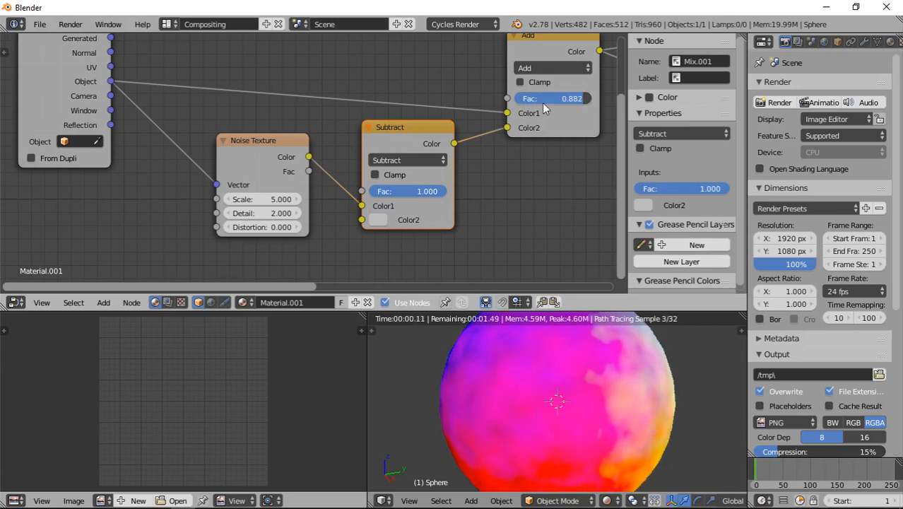
# Step: Add a reroute point across the Object coordinate links and group it with the Noise Texture, Subtract and Add nodes
pyautogui.scroll(-2, 311, 159)
pyautogui.moveTo(434, 142); pyautogui.dragTo(402, 167, button='middle')
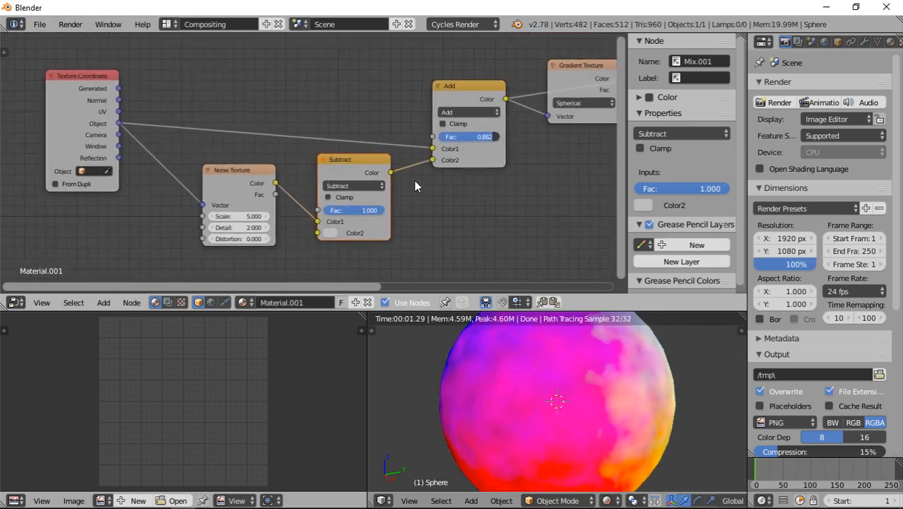
pyautogui.click(462, 152)
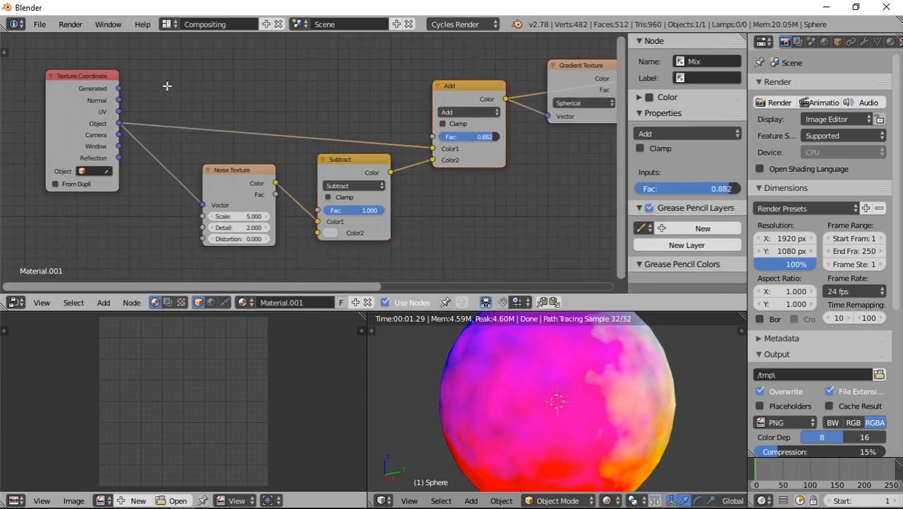
pyautogui.keyDown('shift'); pyautogui.moveTo(167, 86); pyautogui.dragTo(166, 183, button='right'); pyautogui.keyUp('shift')
pyautogui.press('b')
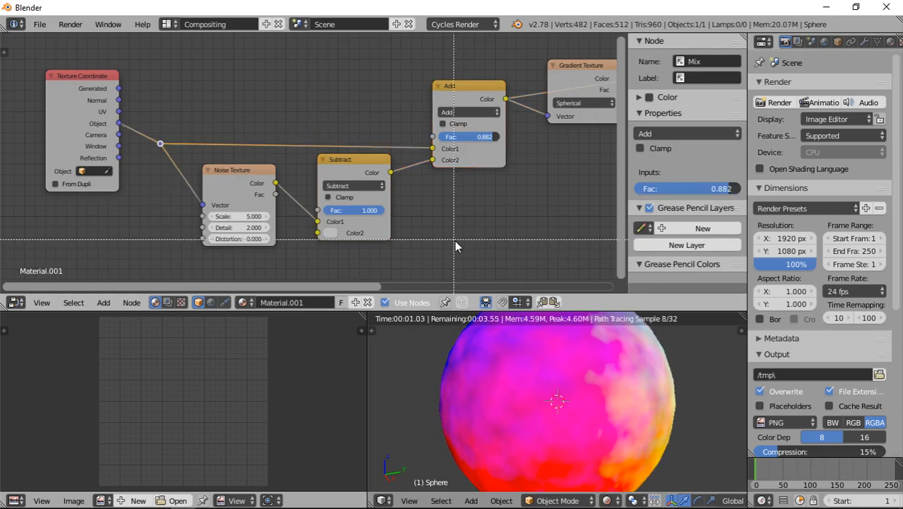
pyautogui.moveTo(464, 261); pyautogui.dragTo(158, 77)
pyautogui.hotkey('ctrl', 'g')
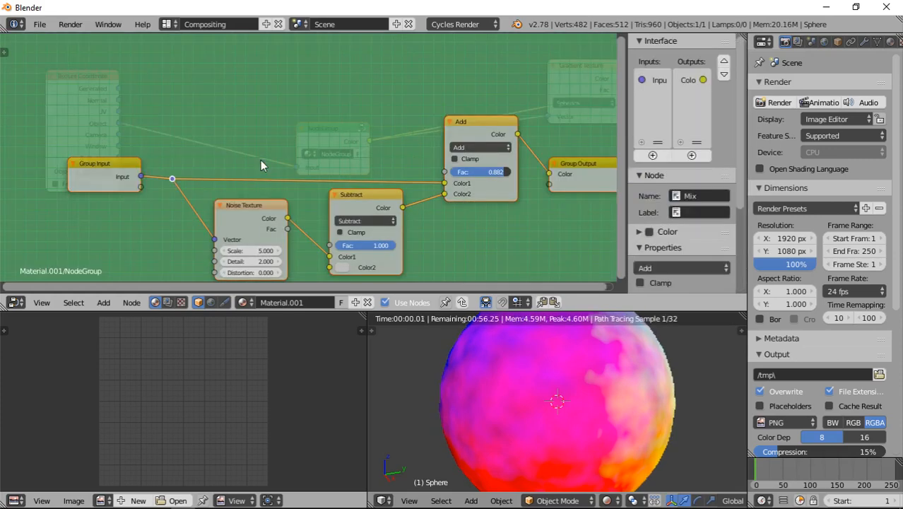
# Step: Rename the node group's input socket to Vector
pyautogui.moveTo(280, 215); pyautogui.dragTo(268, 150, button='middle')
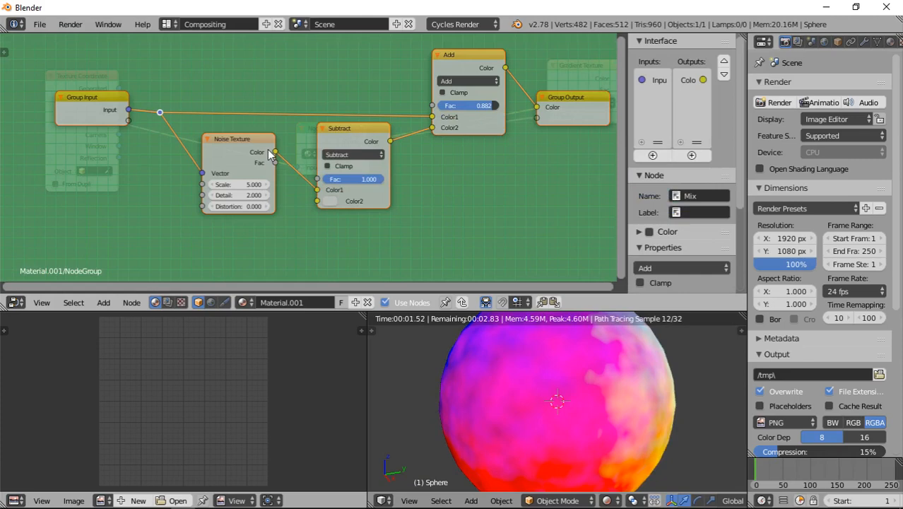
pyautogui.scroll(1, 236, 169)
pyautogui.moveTo(230, 174); pyautogui.dragTo(260, 147, button='middle')
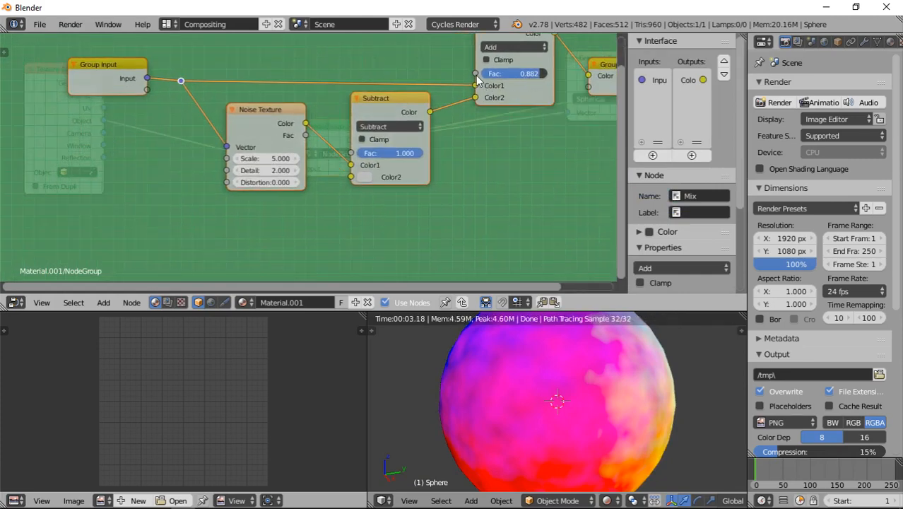
pyautogui.moveTo(476, 75); pyautogui.dragTo(420, 84)
pyautogui.click(657, 80)
pyautogui.doubleClick(657, 80)
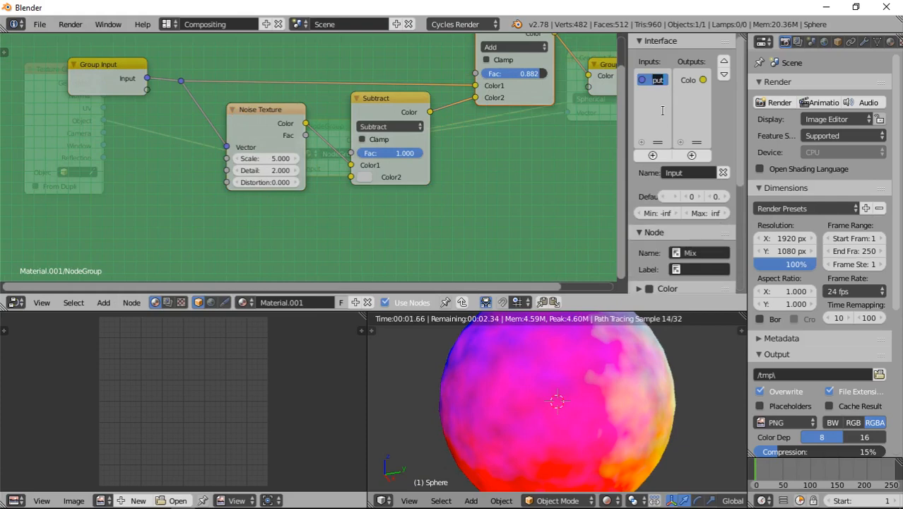
pyautogui.write('Vector')
pyautogui.press('Return')
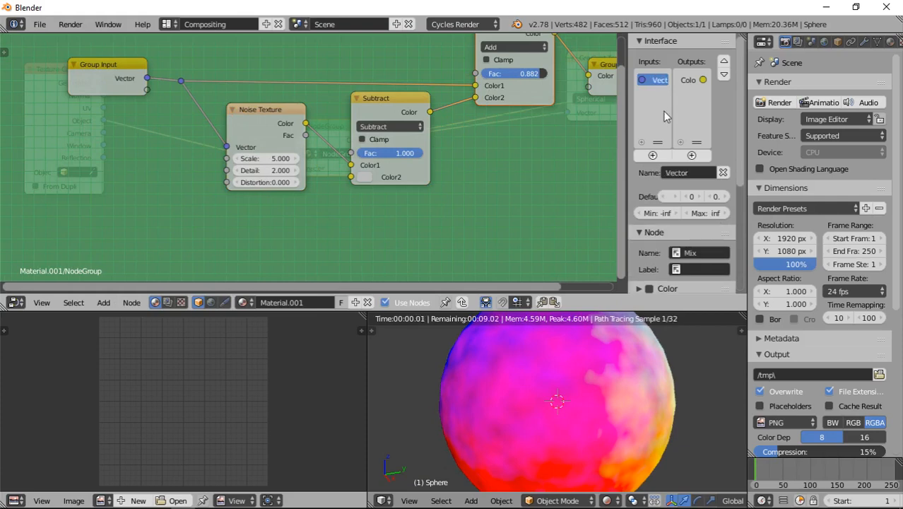
# Step: Rename the node group's output socket to Vector
pyautogui.moveTo(593, 95); pyautogui.dragTo(506, 116, button='middle')
pyautogui.doubleClick(686, 80)
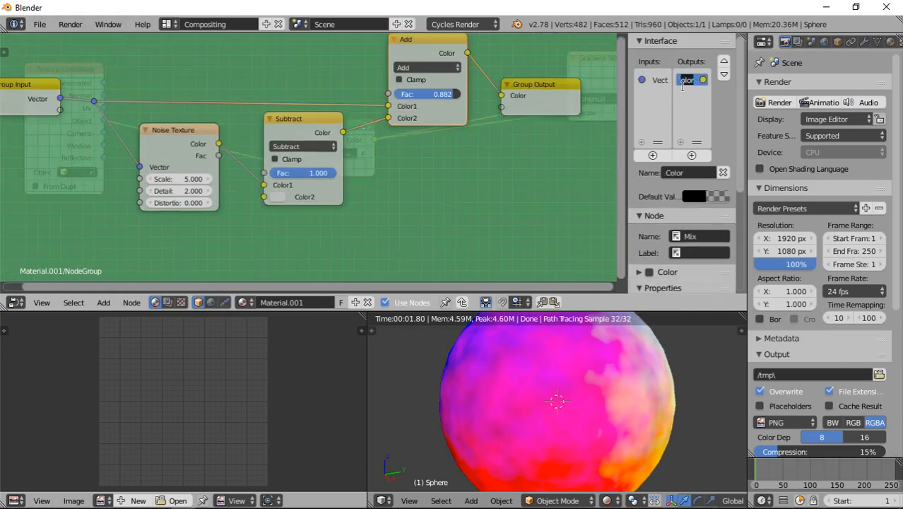
pyautogui.write('Vector')
pyautogui.press('Return')
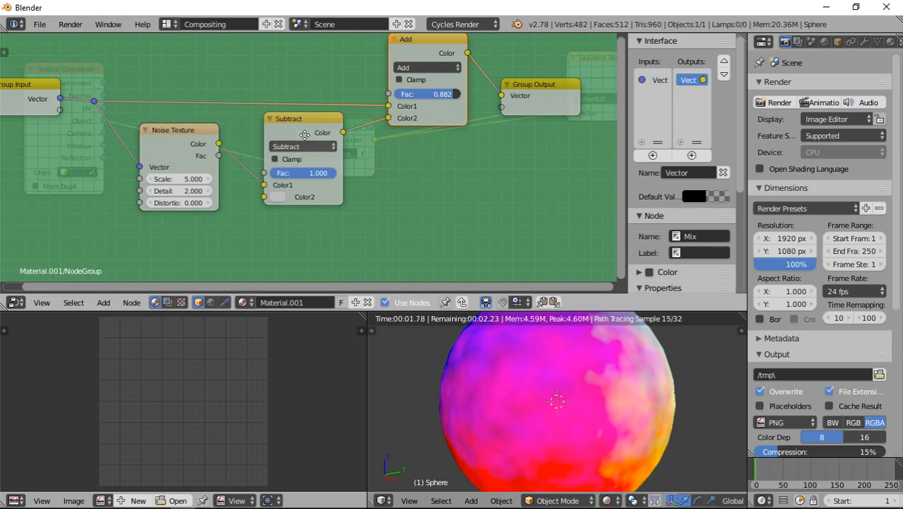
# Step: Expose the noise's Scale, Detail and Distortion and the Add node's Fac as group inputs, and exit the group
pyautogui.moveTo(305, 135); pyautogui.dragTo(421, 129, button='middle')
pyautogui.moveTo(176, 104); pyautogui.dragTo(254, 175)
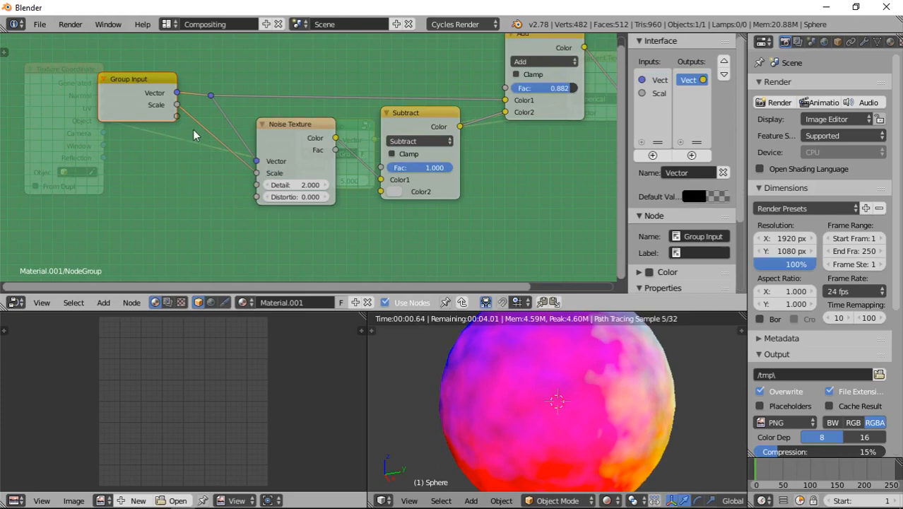
pyautogui.moveTo(177, 116); pyautogui.dragTo(256, 184)
pyautogui.moveTo(177, 128); pyautogui.dragTo(256, 197)
pyautogui.moveTo(181, 144); pyautogui.dragTo(504, 91)
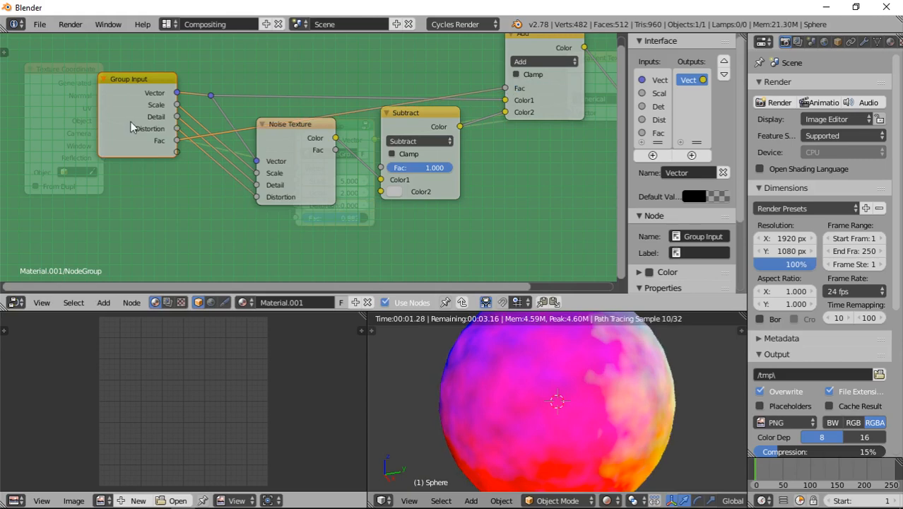
pyautogui.press('Tab')
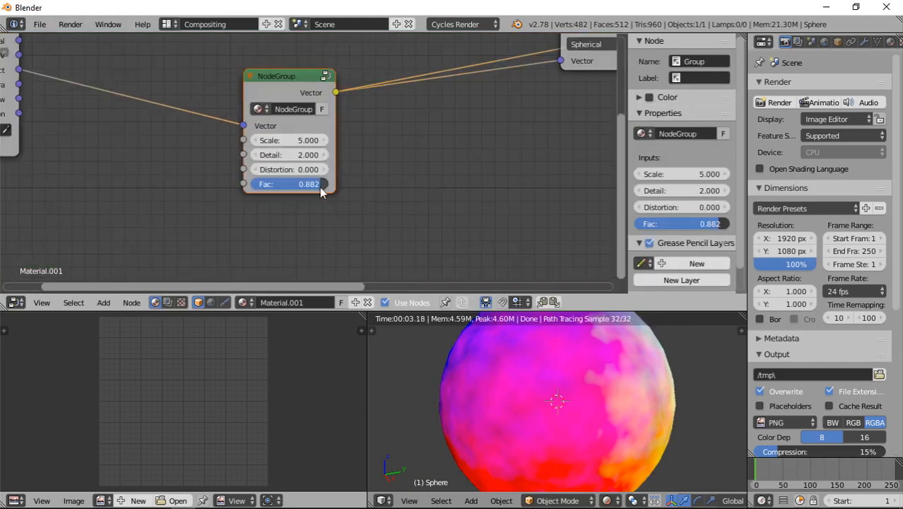
# Step: Set the group's Fac to about 0.473 and try a Scale of 15.8 before resetting it to 5
pyautogui.moveTo(320, 185); pyautogui.dragTo(289, 185)
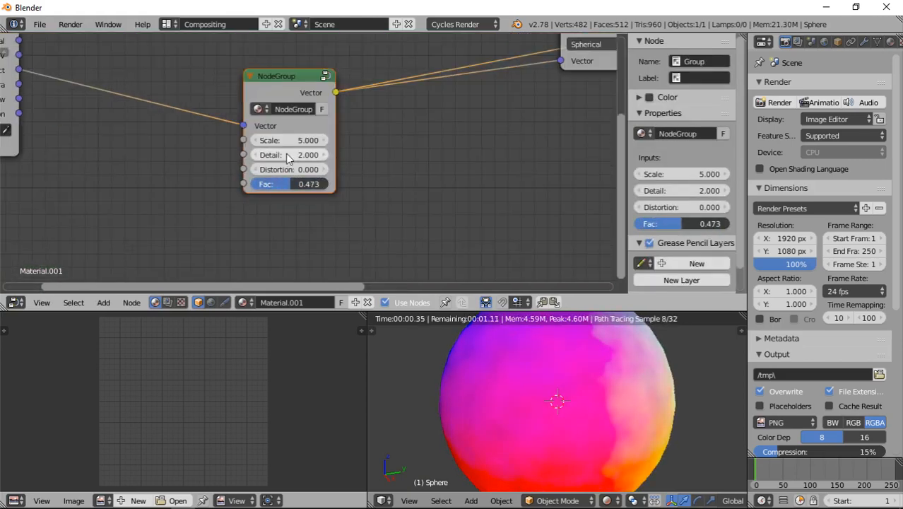
pyautogui.moveTo(291, 143); pyautogui.dragTo(345, 143)
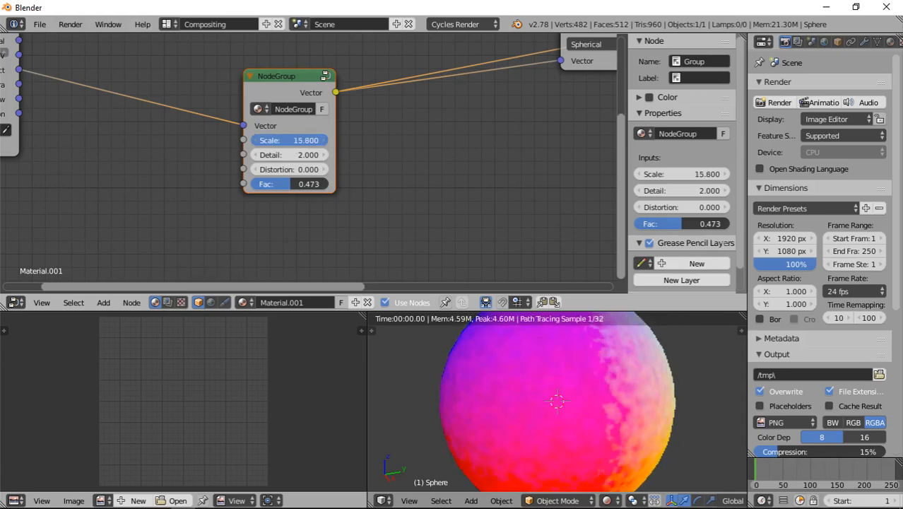
pyautogui.click(283, 143)
pyautogui.press('Return')
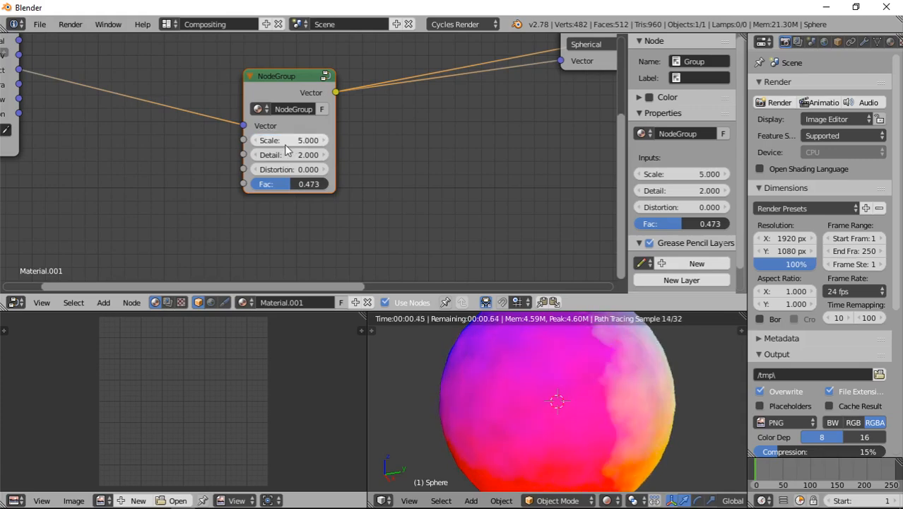
# Step: Set the group's Detail and Distortion to 0
pyautogui.moveTo(298, 170); pyautogui.dragTo(308, 154)
pyautogui.click(287, 169)
pyautogui.write('0')
pyautogui.press('Return')
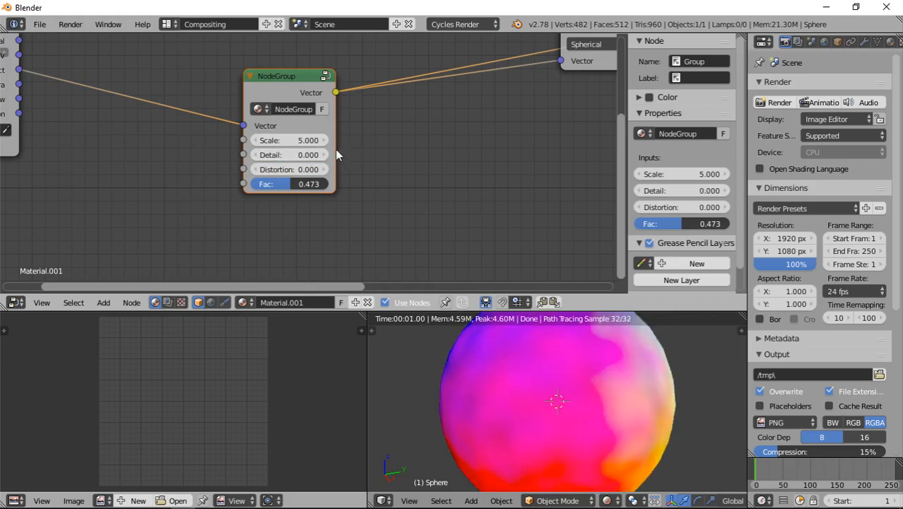
# Step: Rename the node group to VectorDistort
pyautogui.moveTo(309, 113); pyautogui.dragTo(328, 135, button='middle')
pyautogui.click(321, 131)
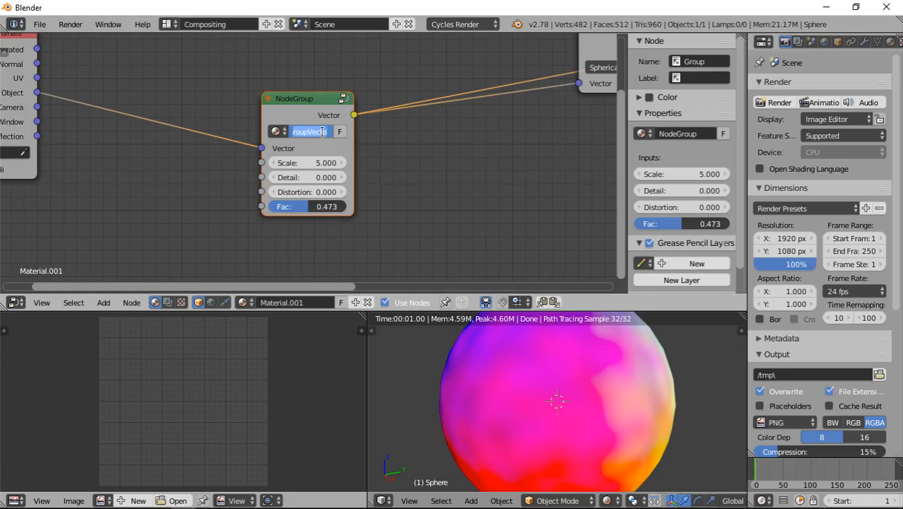
pyautogui.write('B')
pyautogui.write('ectorDistort')
pyautogui.press('Return')
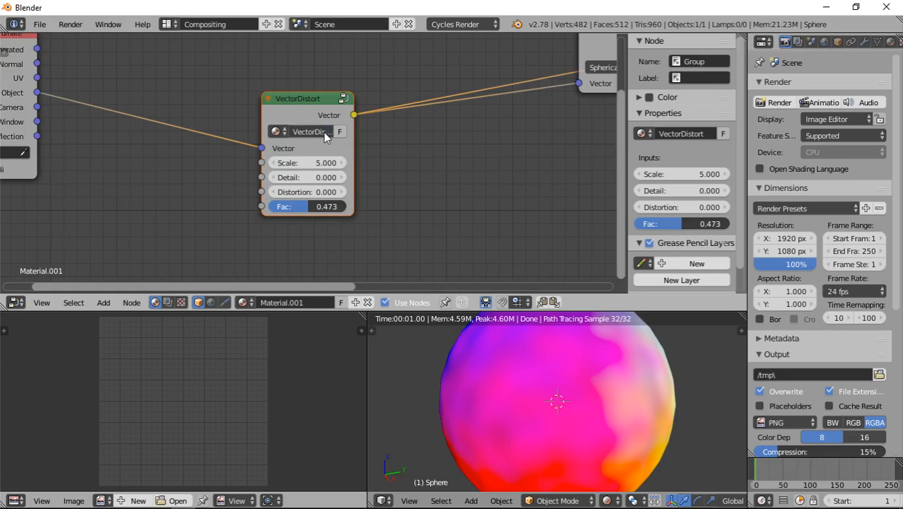
# Step: Move the VectorDistort group closer to the Texture Coordinate node and give it a fake user
pyautogui.scroll(-3, 325, 134)
pyautogui.moveTo(296, 123); pyautogui.dragTo(182, 81)
pyautogui.click(218, 97)
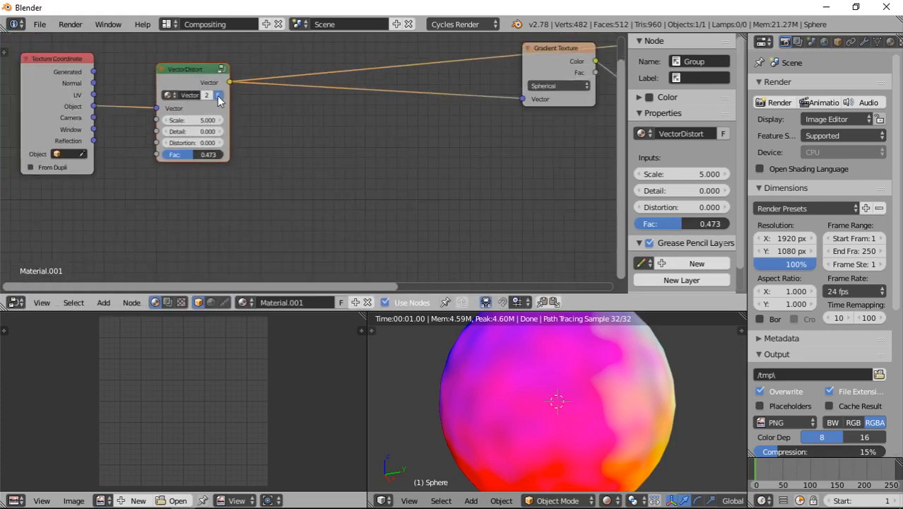
# Step: Move the Gradient Texture and Greater Than nodes close to the VectorDistort group
pyautogui.moveTo(282, 182); pyautogui.dragTo(238, 209, button='middle')
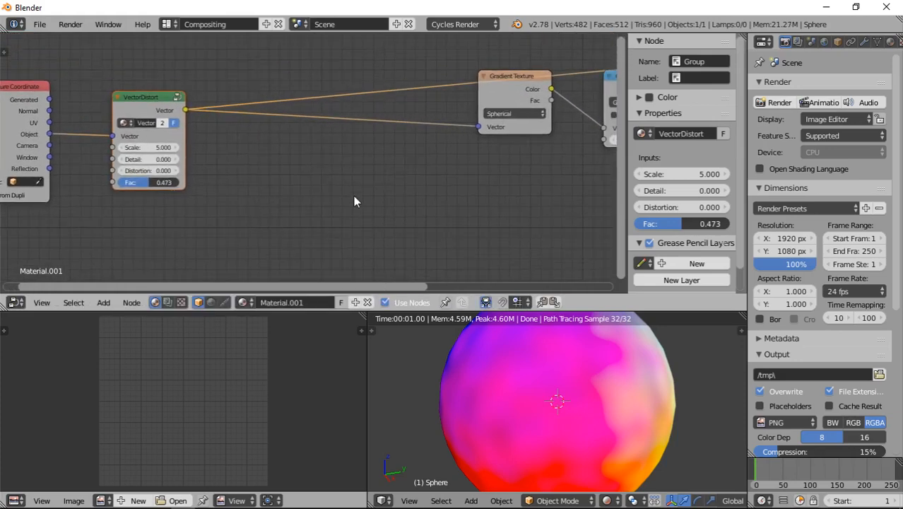
pyautogui.moveTo(521, 84); pyautogui.dragTo(298, 134)
pyautogui.moveTo(381, 135); pyautogui.dragTo(242, 111, button='middle')
pyautogui.scroll(-3, 367, 133)
pyautogui.scroll(-1, 382, 136)
pyautogui.moveTo(445, 97); pyautogui.dragTo(287, 128)
# Step: Connect the Greater Than node's Value output to the Viewer to preview it on the sphere
pyautogui.click(96, 122)
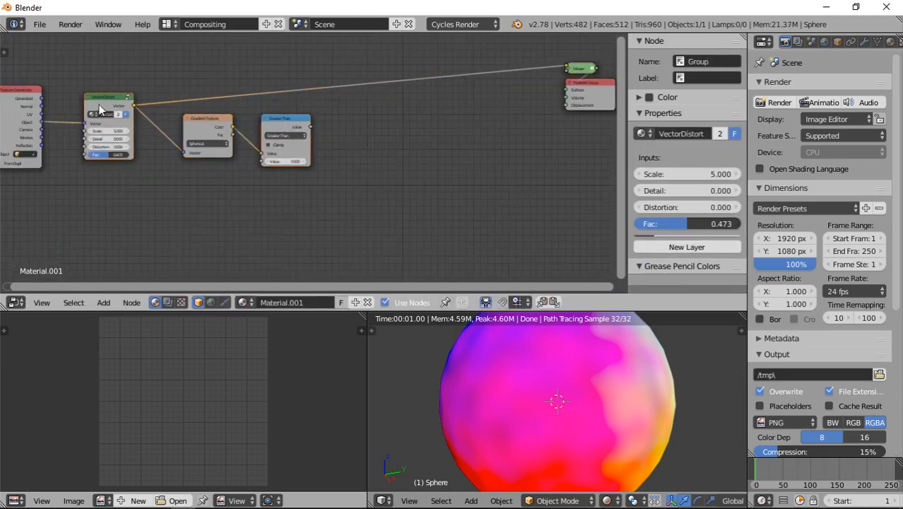
pyautogui.scroll(2, 167, 184)
pyautogui.click(198, 122)
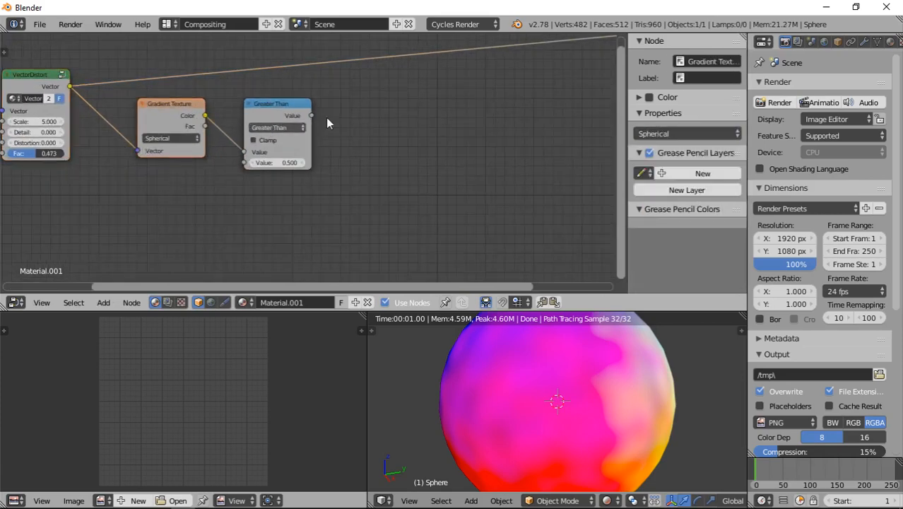
pyautogui.scroll(-2, 319, 141)
pyautogui.moveTo(285, 147); pyautogui.dragTo(542, 89)
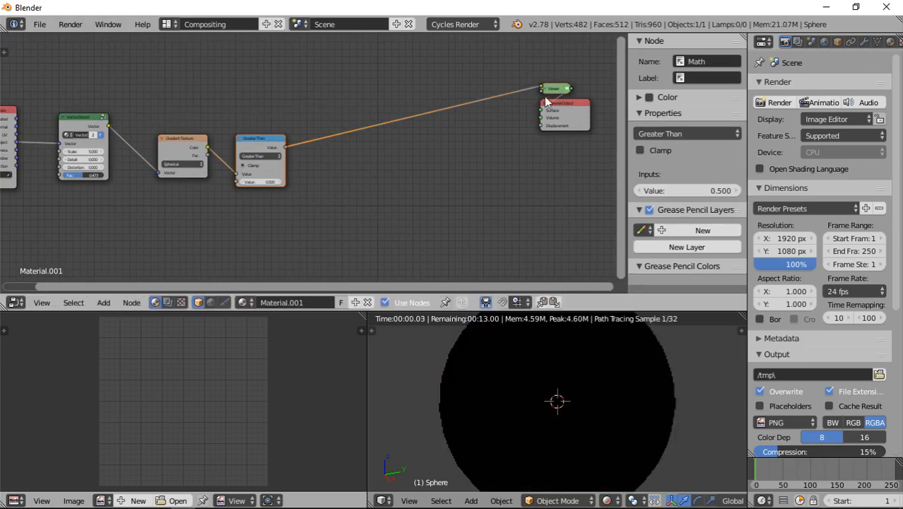
# Step: Move the Viewer's link on the Material Output node from the Surface input to the Volume input
pyautogui.click(537, 91)
pyautogui.click(253, 152)
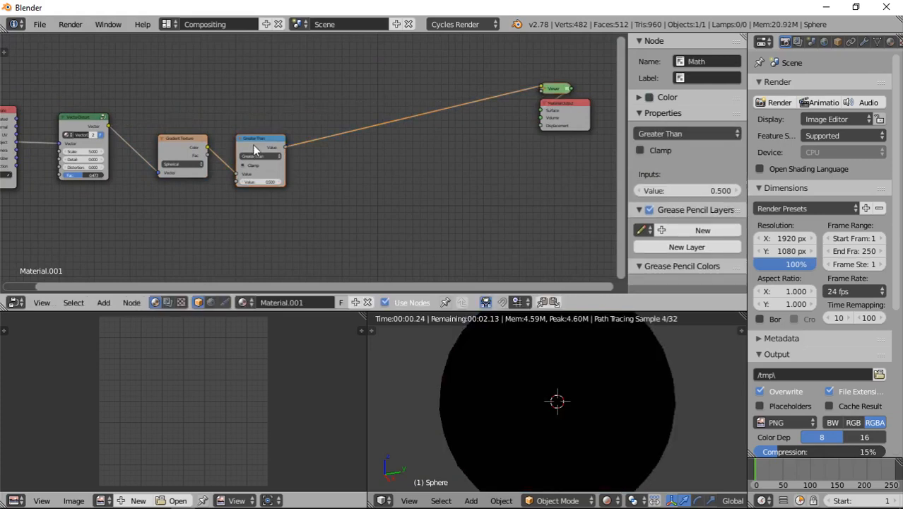
pyautogui.click(546, 117)
pyautogui.moveTo(542, 111); pyautogui.dragTo(541, 118)
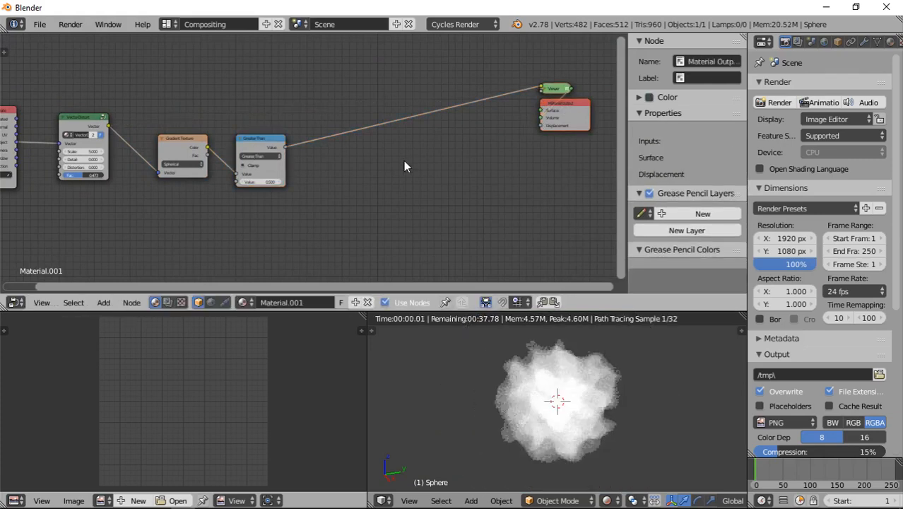
# Step: Compare the volume with the VectorDistort group muted and unmuted, and lower its Fac to 0
pyautogui.scroll(1, 315, 192)
pyautogui.moveTo(314, 193); pyautogui.dragTo(404, 167, button='middle')
pyautogui.click(138, 100)
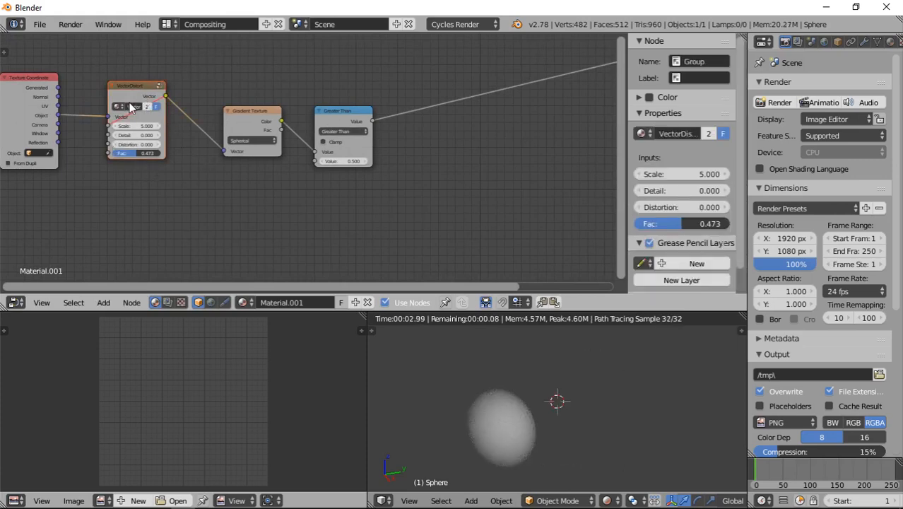
pyautogui.press('m')
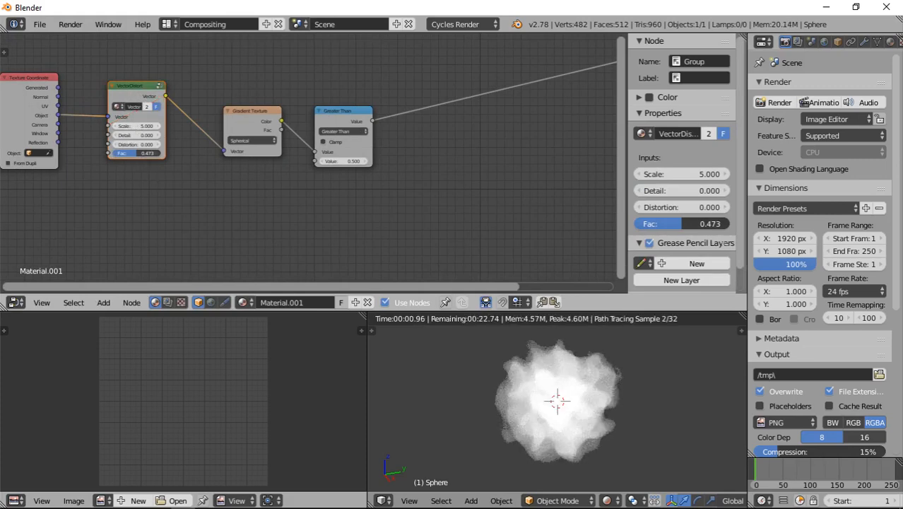
pyautogui.moveTo(137, 154); pyautogui.dragTo(115, 153)
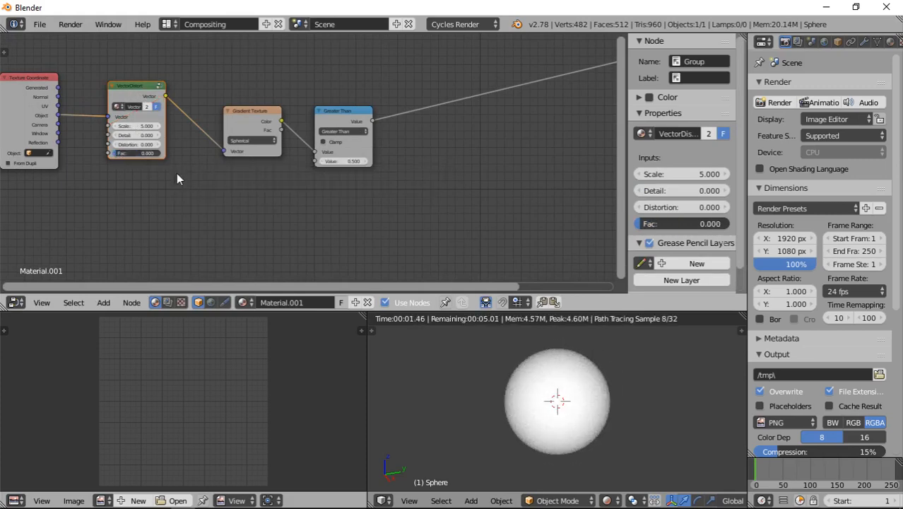
# Step: Raise the VectorDistort group's Fac to about 0.764 and inspect the distorted volume from another angle
pyautogui.scroll(3, 177, 178)
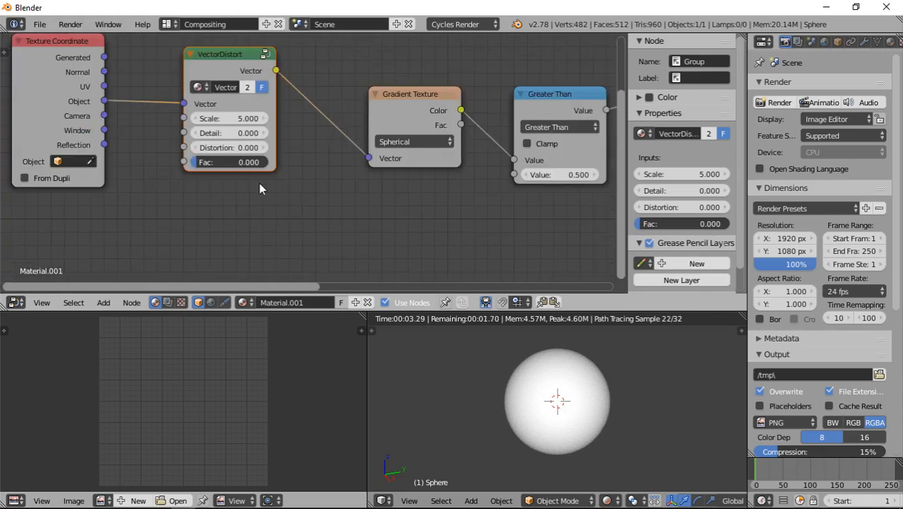
pyautogui.moveTo(581, 409); pyautogui.dragTo(551, 366, button='middle')
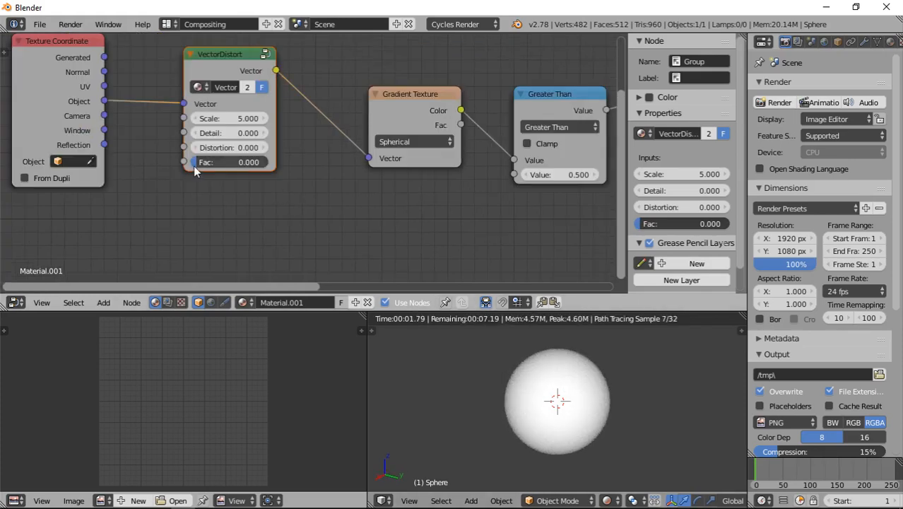
pyautogui.moveTo(196, 171); pyautogui.dragTo(253, 170)
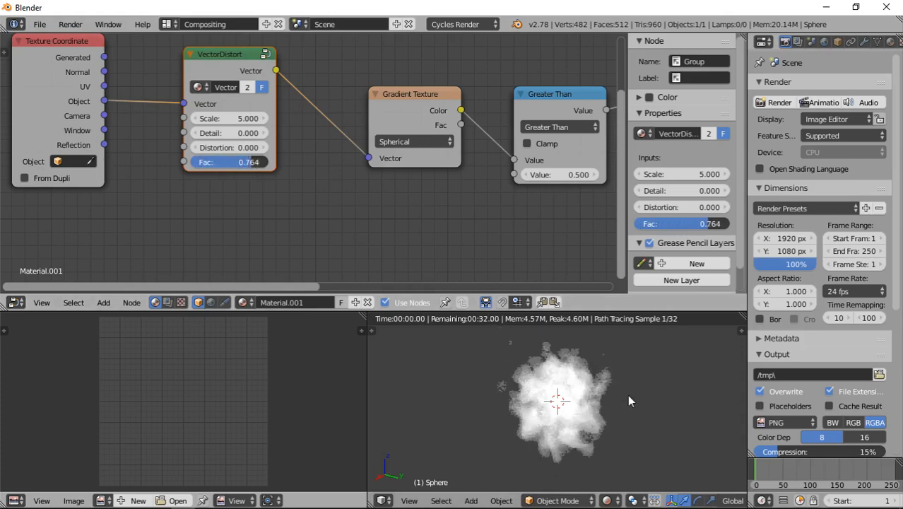
pyautogui.moveTo(629, 396); pyautogui.dragTo(540, 407, button='middle')
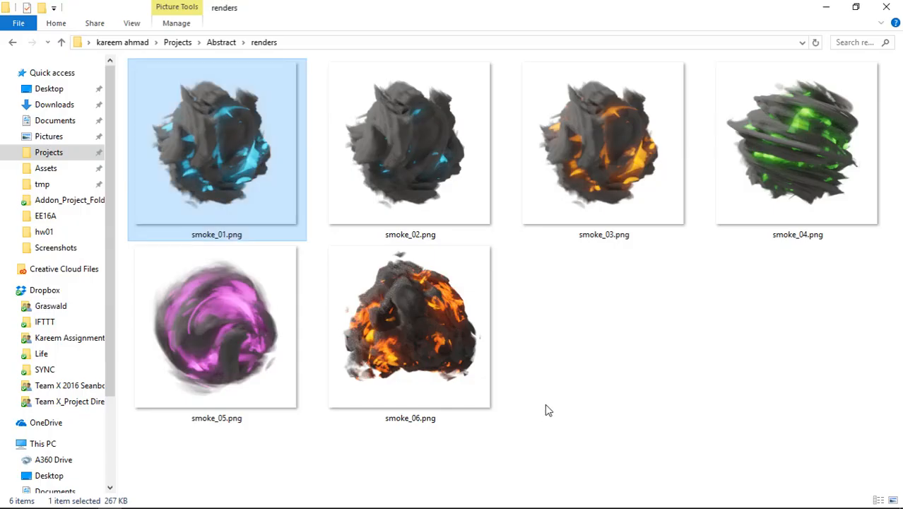
# Step: Return to Blender from the reference renders and set the VectorDistort group's Distortion to 6.4 and Scale to 2
pyautogui.hotkey('alt', 'Tab')
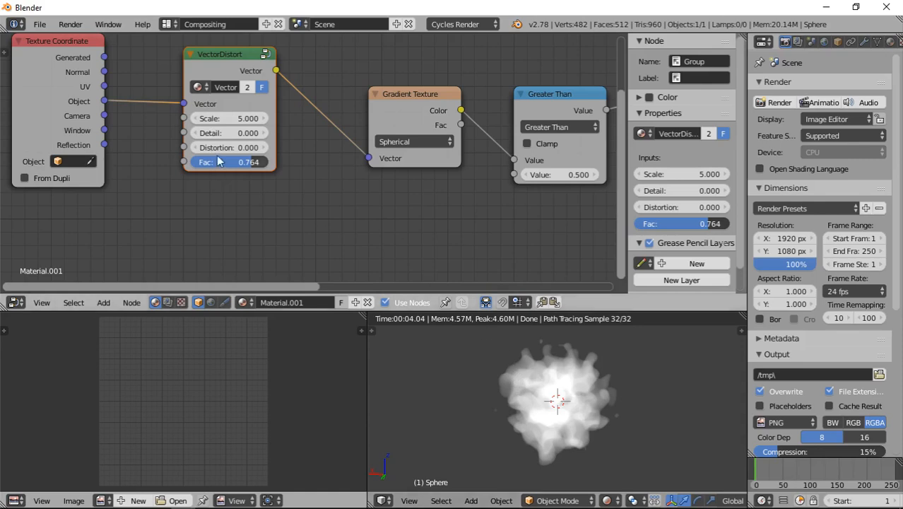
pyautogui.moveTo(226, 147); pyautogui.dragTo(272, 147)
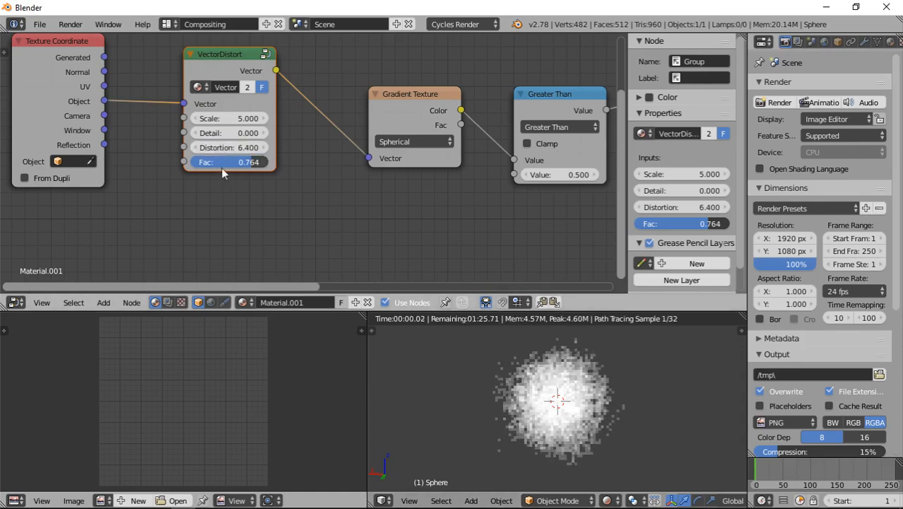
pyautogui.click(226, 119)
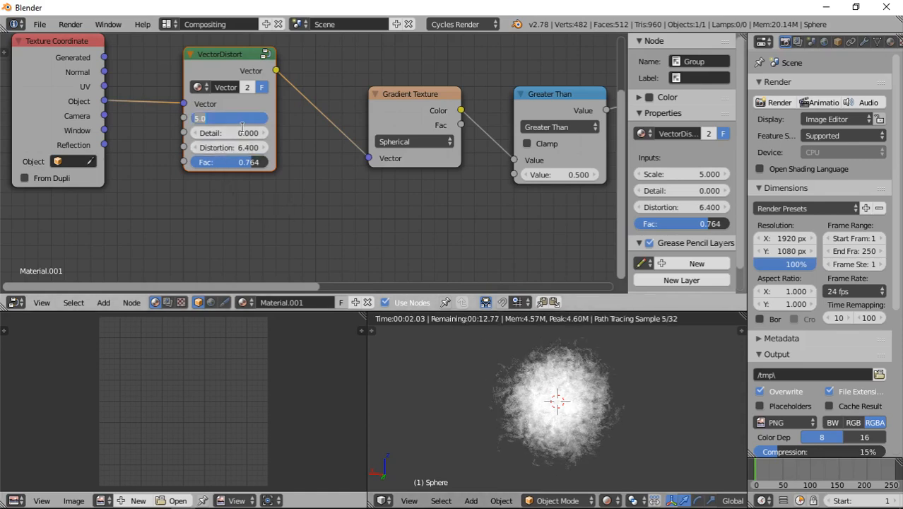
pyautogui.write('2')
pyautogui.press('Return')
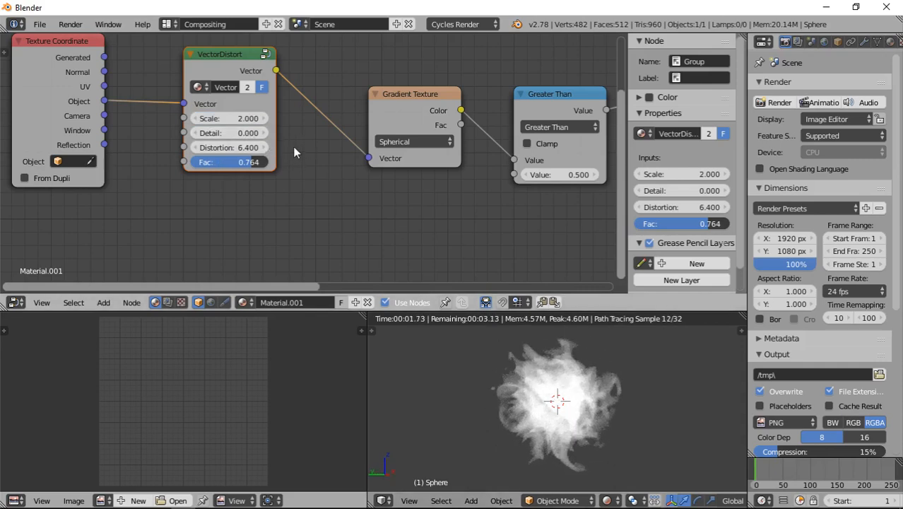
# Step: Move the Gradient Texture and Greater Than nodes closer to the VectorDistort group and align them in a row
pyautogui.scroll(-2, 293, 146)
pyautogui.moveTo(387, 125); pyautogui.dragTo(363, 104)
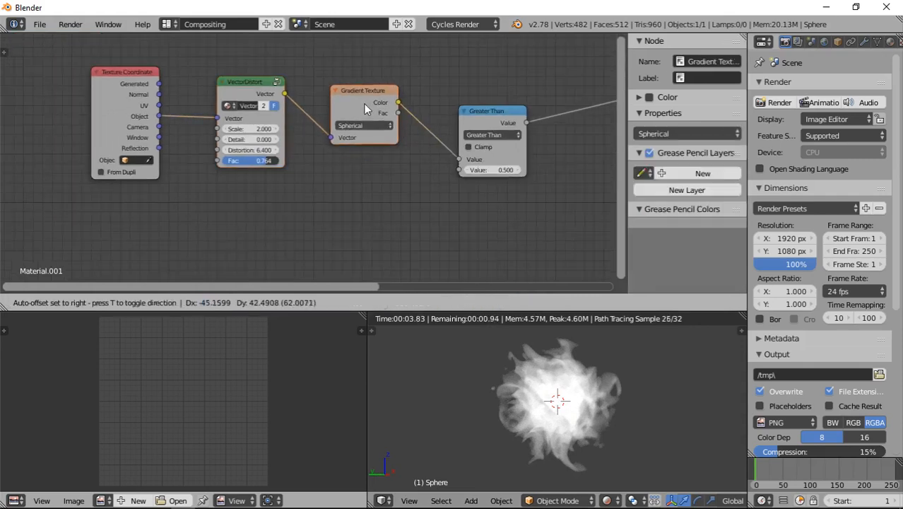
pyautogui.moveTo(496, 113); pyautogui.dragTo(477, 94)
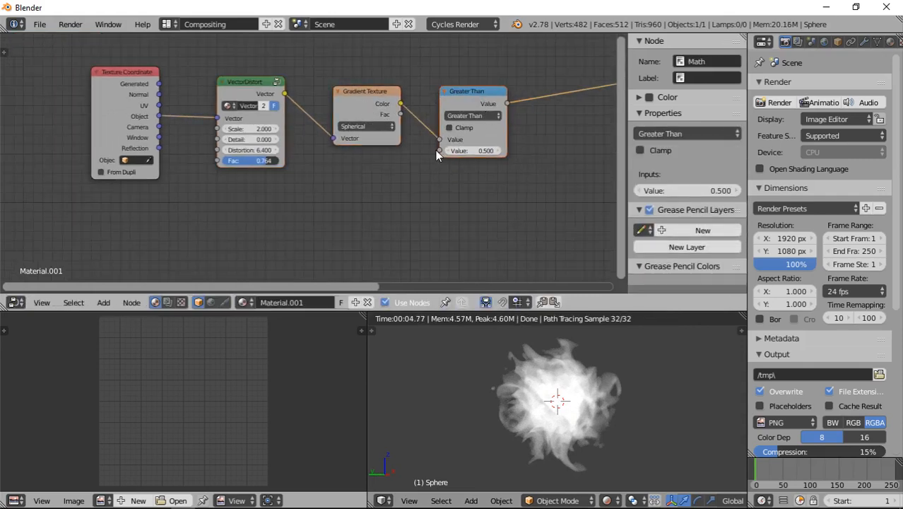
# Step: Try a Greater Than threshold of 0.2 on the volume and restore it to 0.5
pyautogui.moveTo(487, 150); pyautogui.dragTo(484, 150)
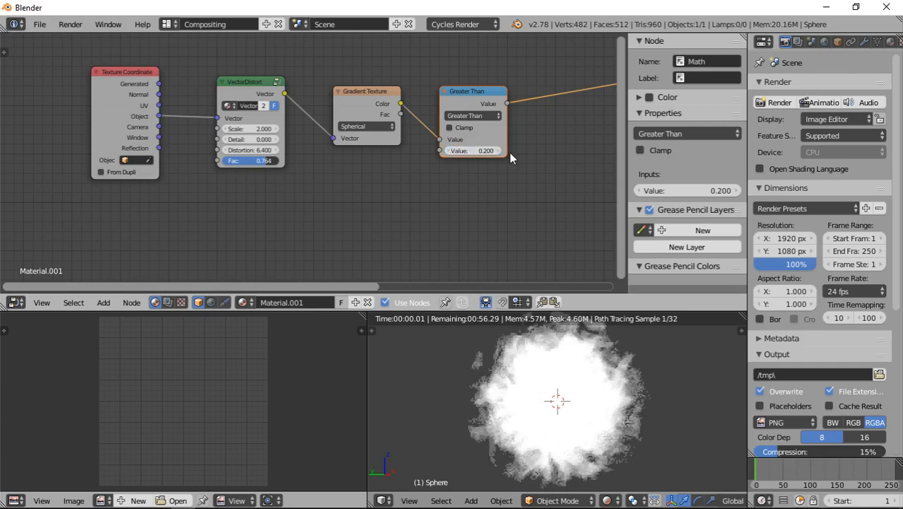
pyautogui.click(498, 151)
pyautogui.write('0.5')
pyautogui.press('Return')
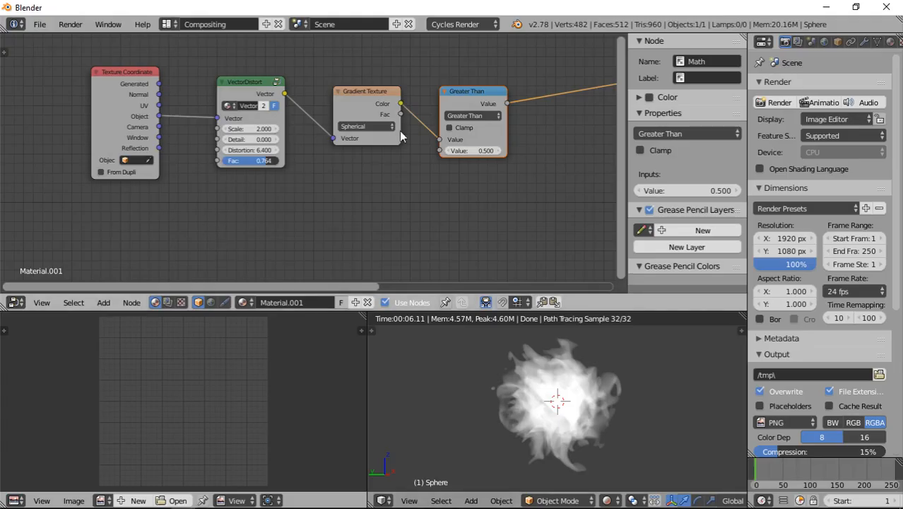
# Step: Add a Volume Scatter shader node between the Greater Than and Material Output nodes
pyautogui.moveTo(400, 130); pyautogui.dragTo(351, 147, button='middle')
pyautogui.moveTo(497, 156); pyautogui.dragTo(361, 172, button='middle')
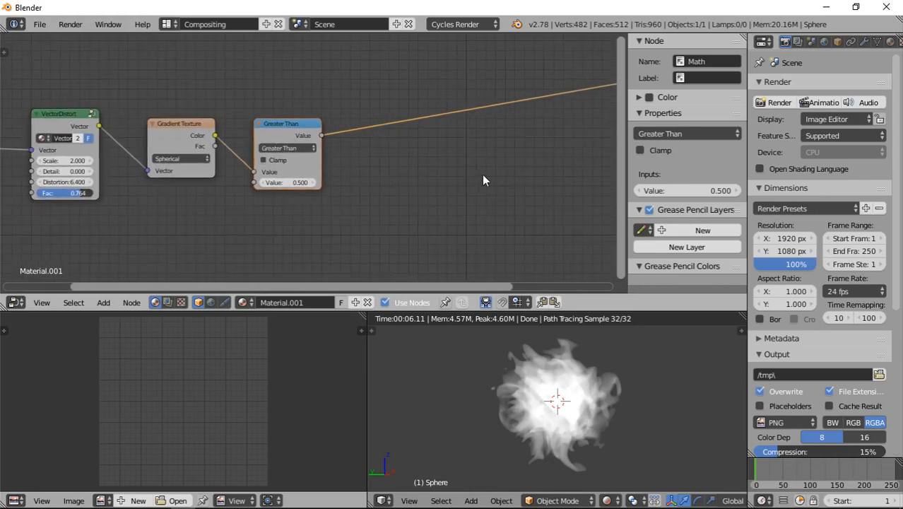
pyautogui.scroll(-3, 481, 174)
pyautogui.scroll(2, 439, 172)
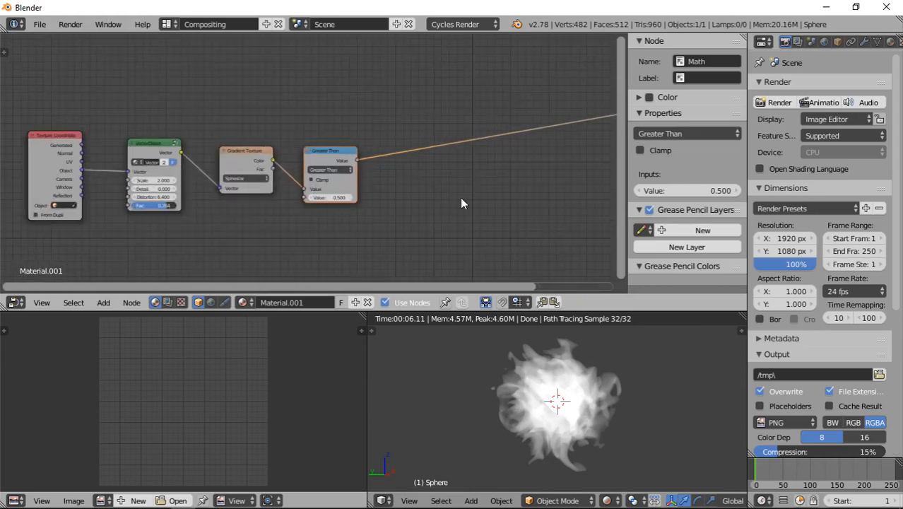
pyautogui.moveTo(461, 202); pyautogui.dragTo(302, 169, button='middle')
pyautogui.hotkey('shift', 'a')
pyautogui.press('Escape')
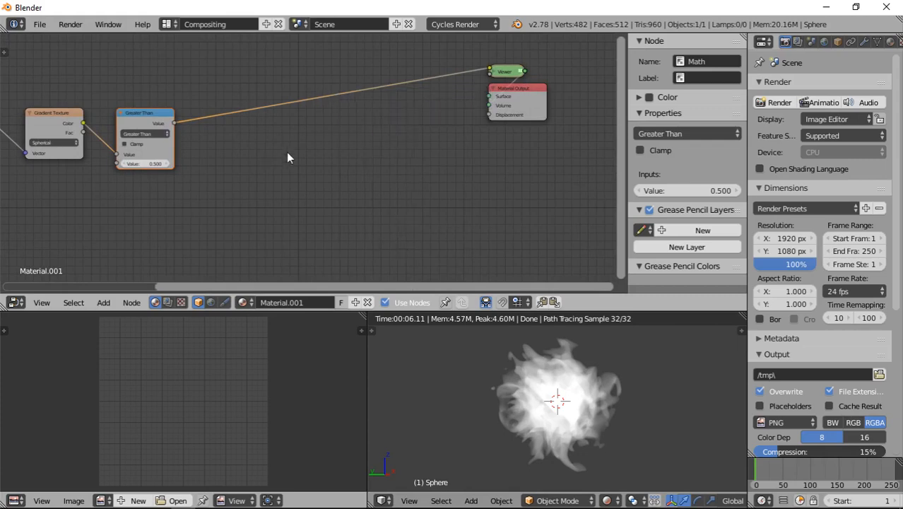
pyautogui.hotkey('shift', 'a')
pyautogui.moveTo(267, 192)
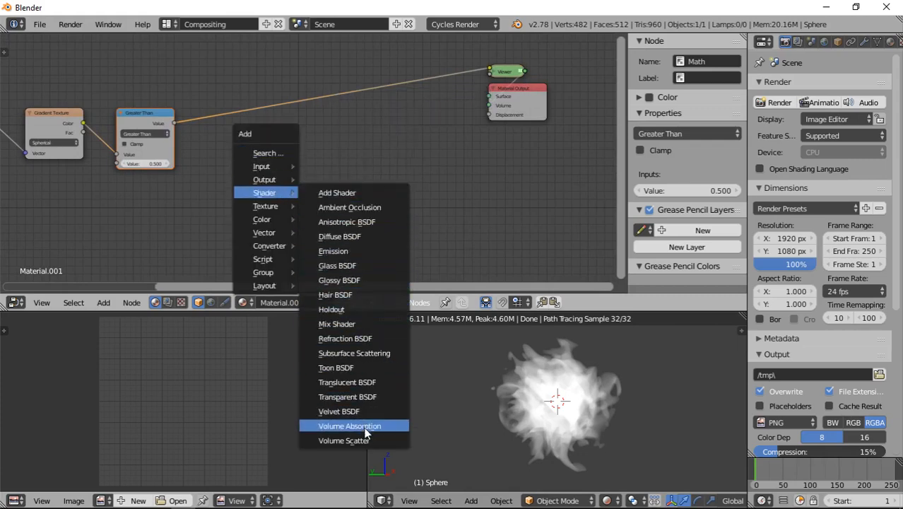
pyautogui.click(344, 441)
pyautogui.click(275, 138)
# Step: Wire Greater Than's Value through Volume Scatter's Density to the Material Output's Volume, and move Volume Scatter beside Greater Than
pyautogui.moveTo(169, 122); pyautogui.dragTo(274, 174)
pyautogui.keyDown('ctrl'); pyautogui.keyDown('shift'); pyautogui.click(298, 152); pyautogui.keyUp('shift'); pyautogui.keyUp('ctrl')
pyautogui.moveTo(413, 143); pyautogui.dragTo(426, 119, button='middle')
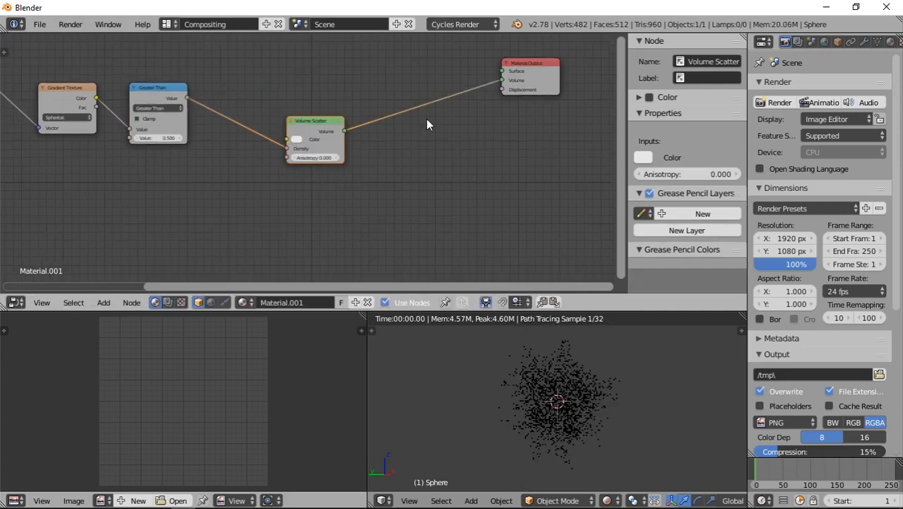
pyautogui.moveTo(359, 150); pyautogui.dragTo(392, 169, button='middle')
pyautogui.moveTo(351, 142); pyautogui.dragTo(291, 107)
# Step: Leave the rendered view, add a Sun lamp to the scene and raise it vertically above the sphere
pyautogui.press('z')
pyautogui.scroll(-10, 573, 417)
pyautogui.moveTo(602, 377); pyautogui.dragTo(585, 367, button='middle')
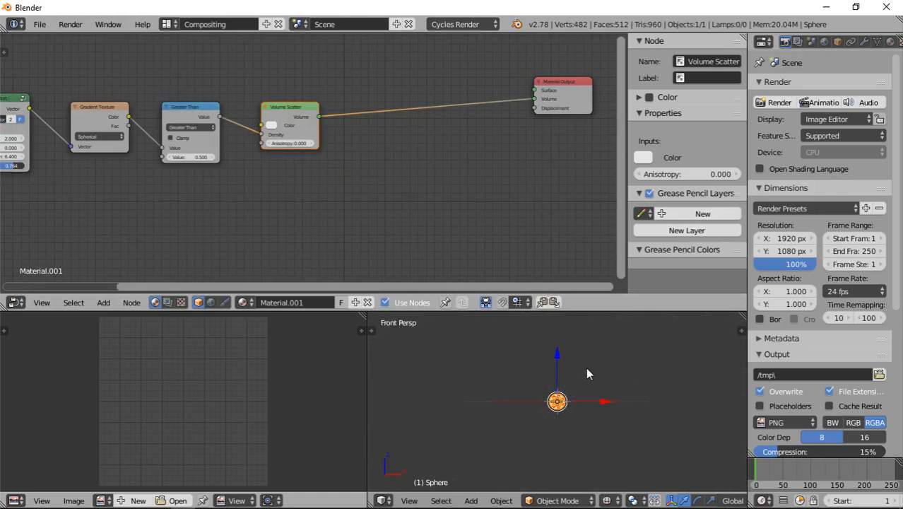
pyautogui.scroll(8, 586, 366)
pyautogui.hotkey('shift', 'a')
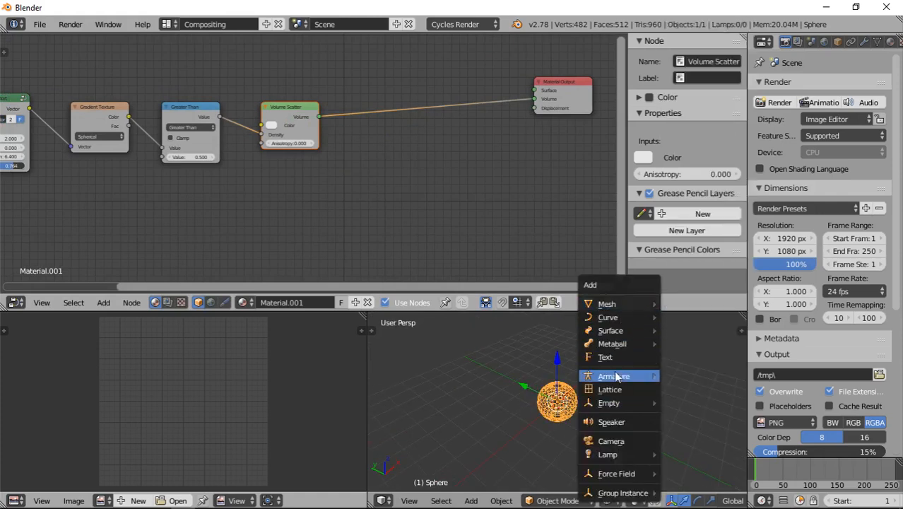
pyautogui.moveTo(631, 459)
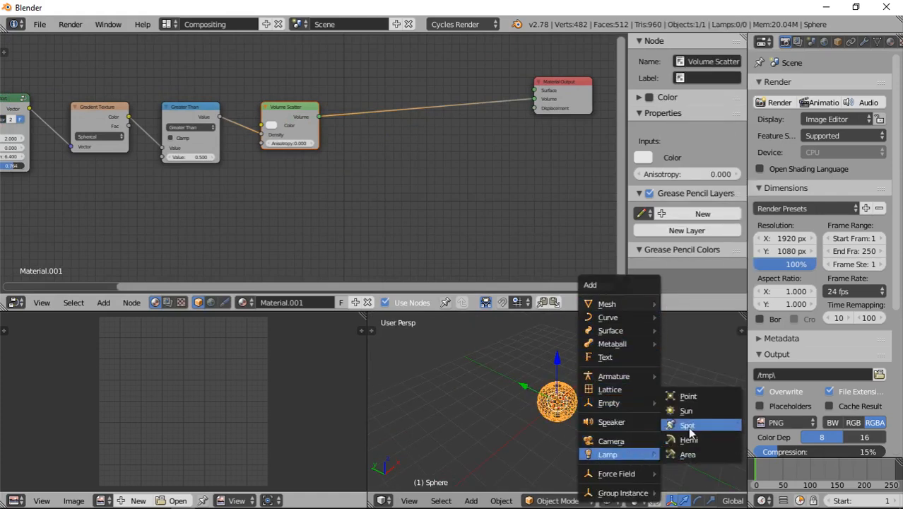
pyautogui.click(693, 411)
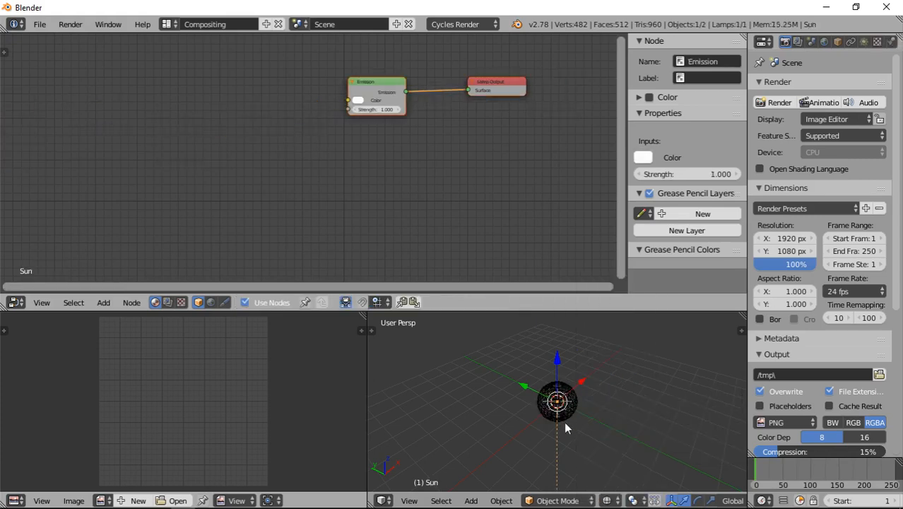
pyautogui.press('g')
pyautogui.press('z')
pyautogui.click(559, 485)
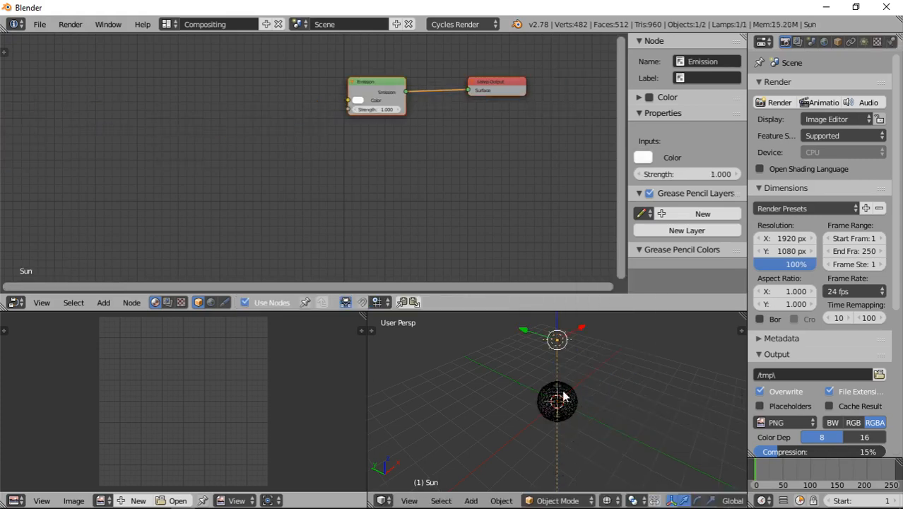
# Step: Tilt the Sun lamp in front view, offset it diagonally from the sphere in top view and turn it toward the sphere
pyautogui.press('KP_1')
pyautogui.press('r')
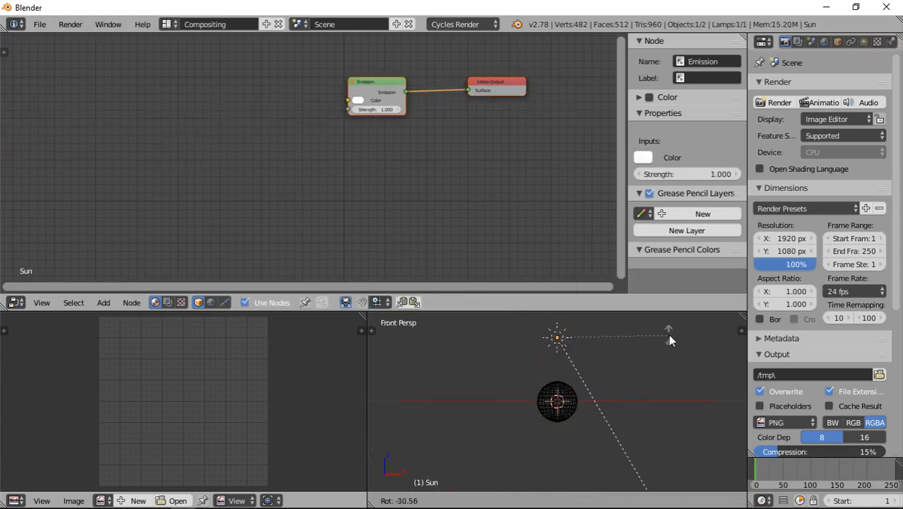
pyautogui.click(655, 367)
pyautogui.press('KP_7')
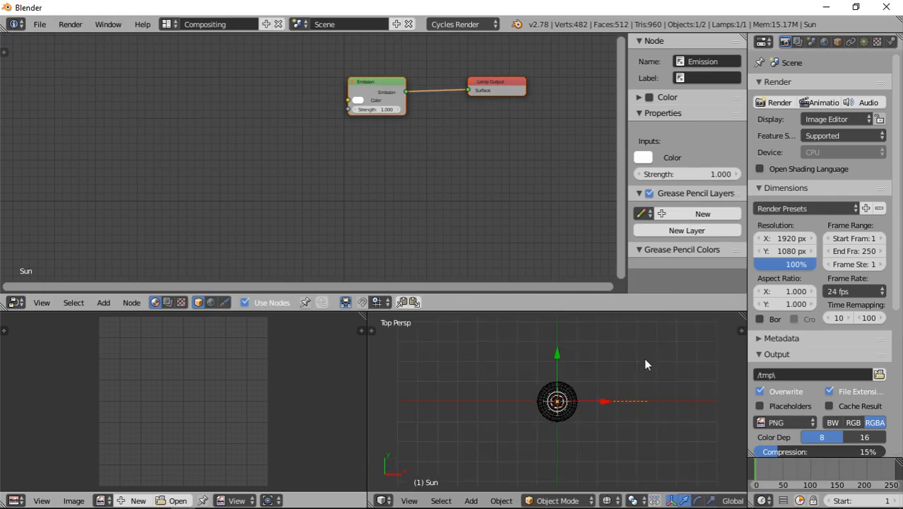
pyautogui.press('g')
pyautogui.click(596, 392)
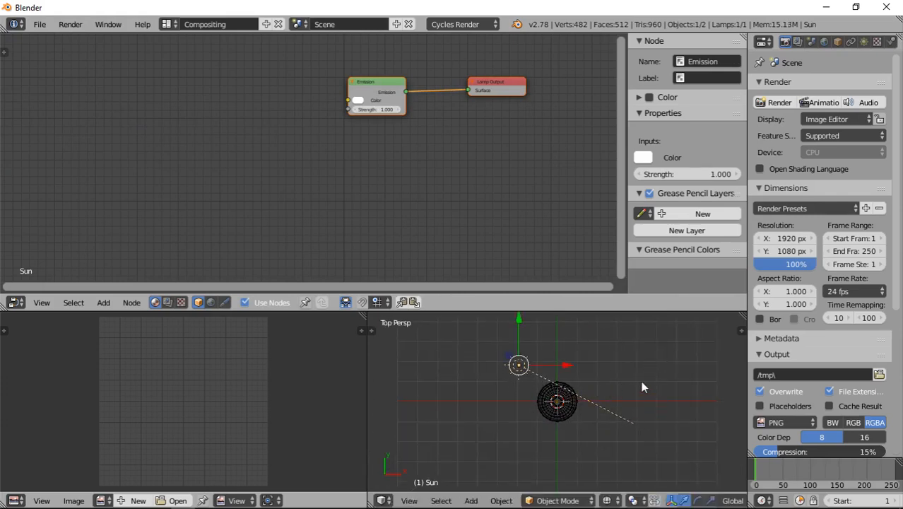
pyautogui.press('r')
pyautogui.click(580, 404)
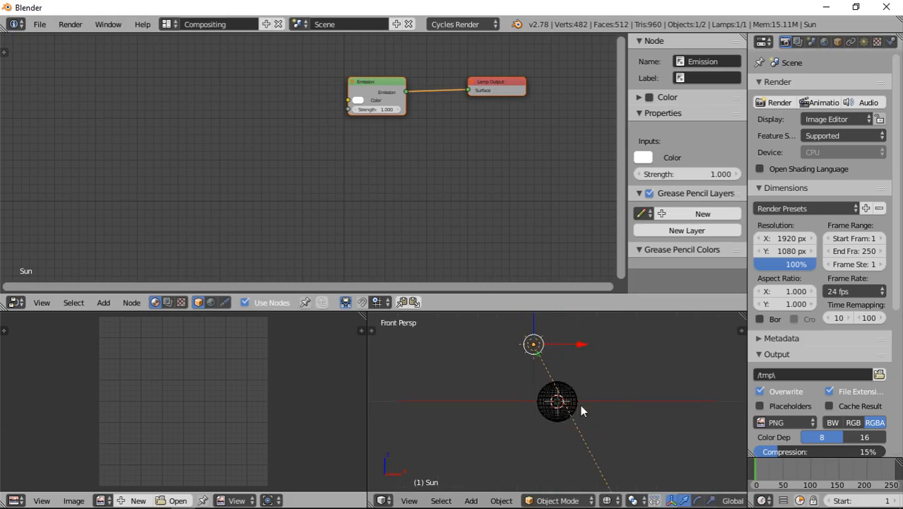
# Step: Switch the 3D viewport to rendered shading and open the Sun lamp's settings
pyautogui.hotkey('shift', 'z')
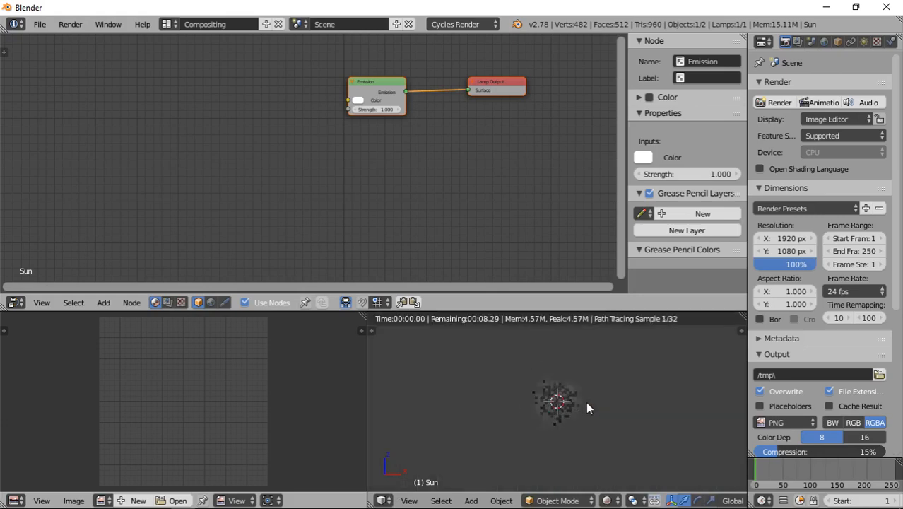
pyautogui.click(863, 42)
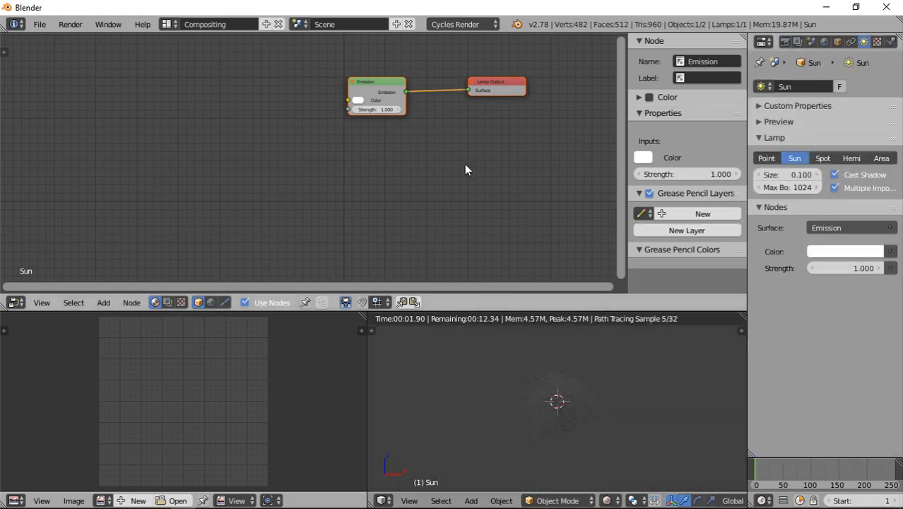
# Step: Select the sphere and insert a Math node on the link between Greater Than and Volume Scatter's Density
pyautogui.rightClick(577, 398)
pyautogui.moveTo(195, 166); pyautogui.dragTo(311, 185, button='middle')
pyautogui.scroll(3, 412, 168)
pyautogui.scroll(3, 413, 172)
pyautogui.moveTo(414, 172); pyautogui.dragTo(302, 191, button='middle')
pyautogui.hotkey('shift', 'a')
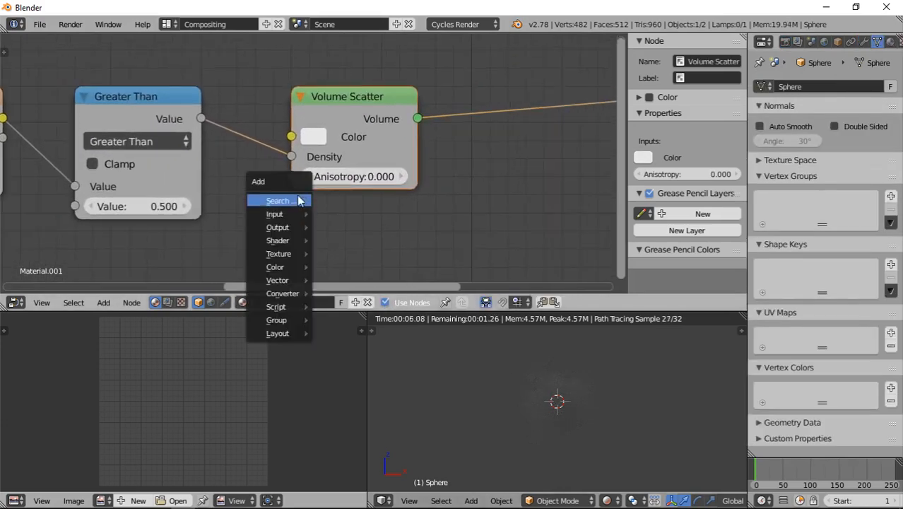
pyautogui.click(298, 198)
pyautogui.write('Texture Coordinate')
pyautogui.write('math')
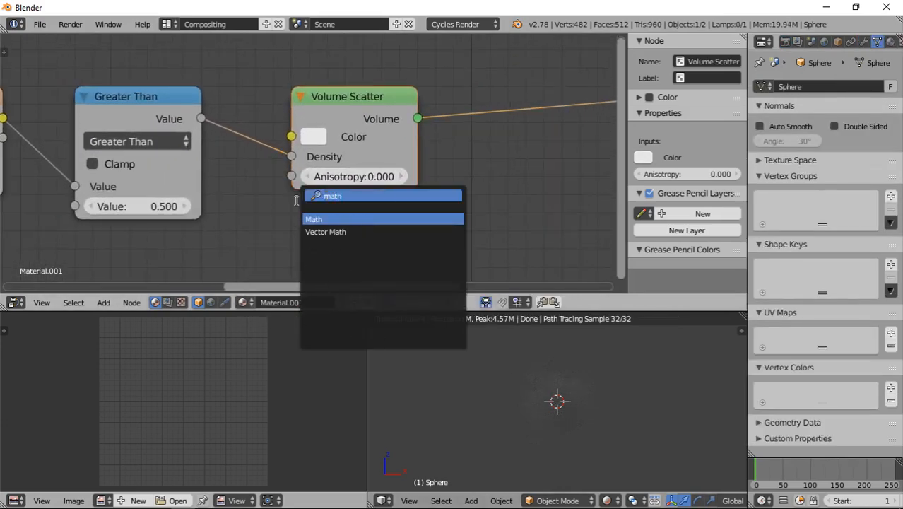
pyautogui.press('Return')
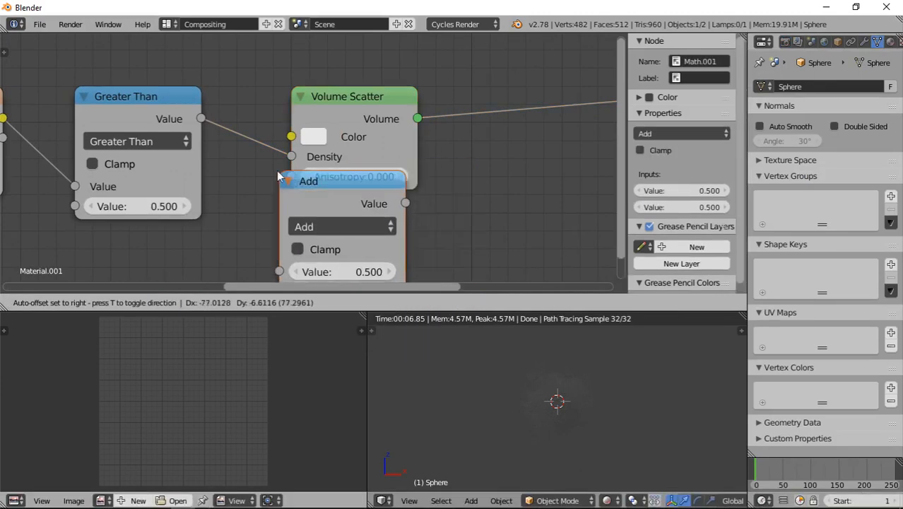
pyautogui.click(274, 92)
# Step: Set the new Math node's operation to Multiply and its second value to 30
pyautogui.click(315, 145)
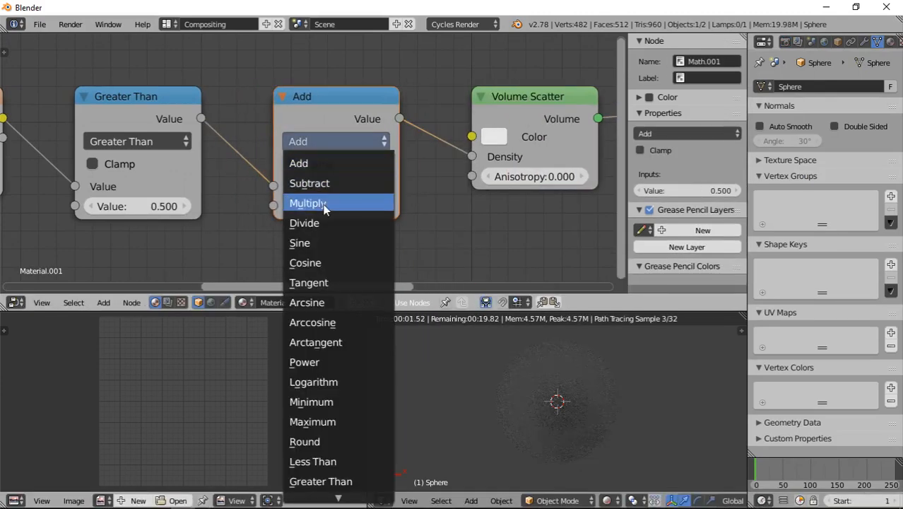
pyautogui.click(313, 202)
pyautogui.click(336, 203)
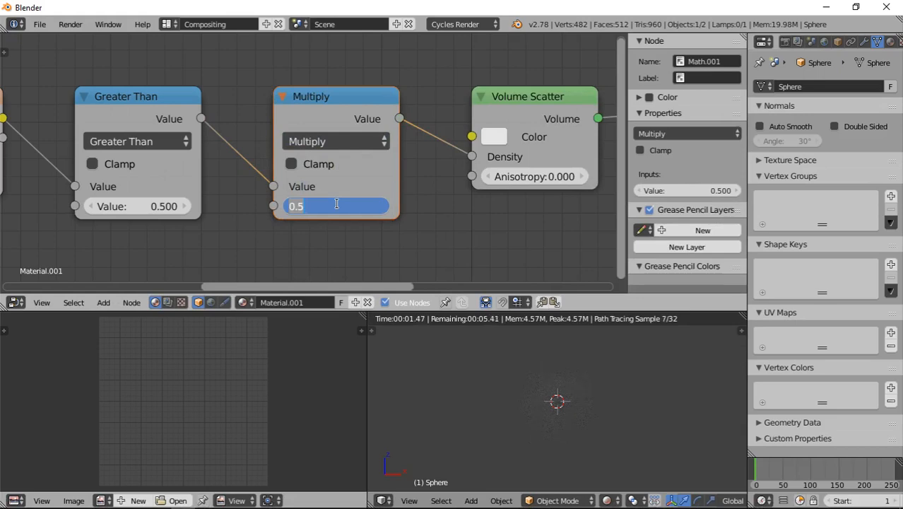
pyautogui.write('30')
pyautogui.press('Return')
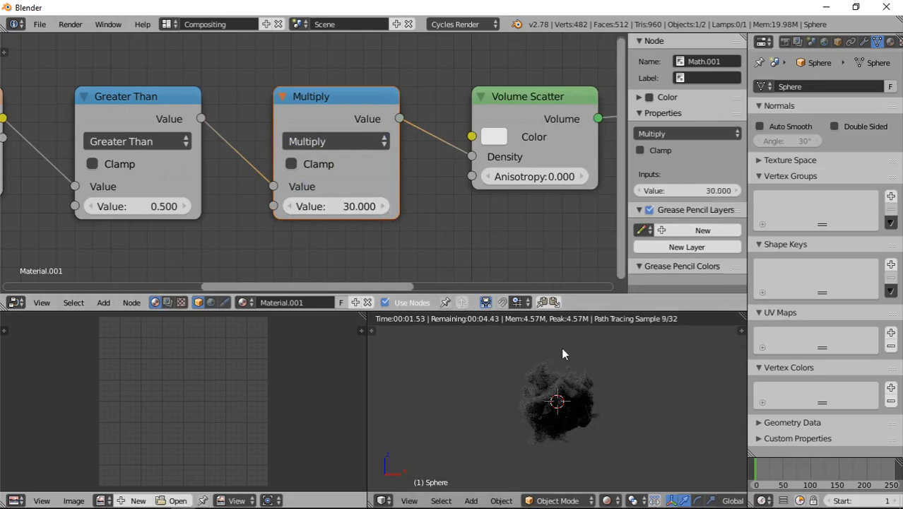
# Step: Enable nodes for the World and use an Environment Texture as its background color
pyautogui.moveTo(553, 380); pyautogui.dragTo(581, 408, button='middle')
pyautogui.scroll(2, 580, 405)
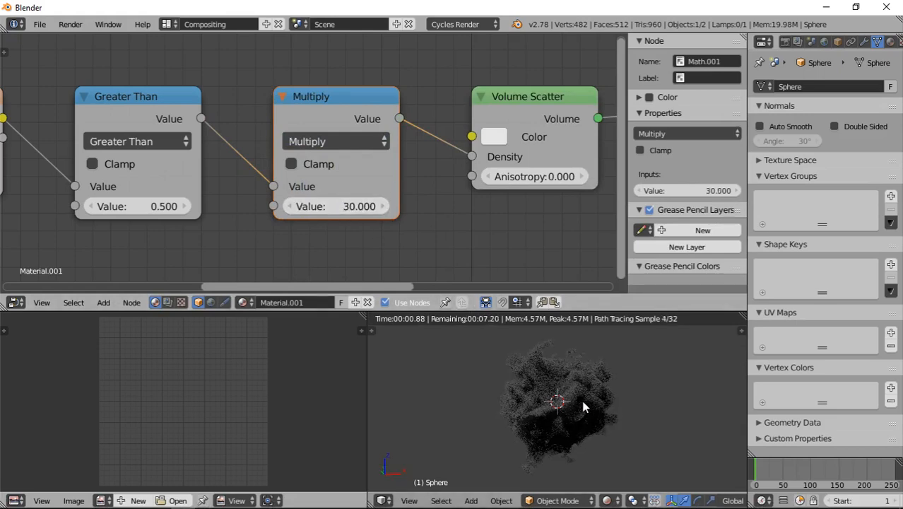
pyautogui.click(824, 42)
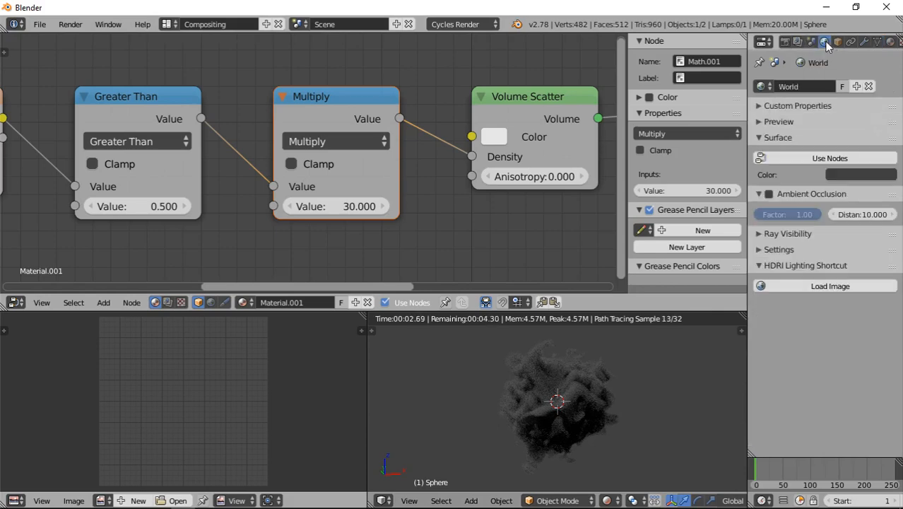
pyautogui.click(802, 161)
pyautogui.click(891, 182)
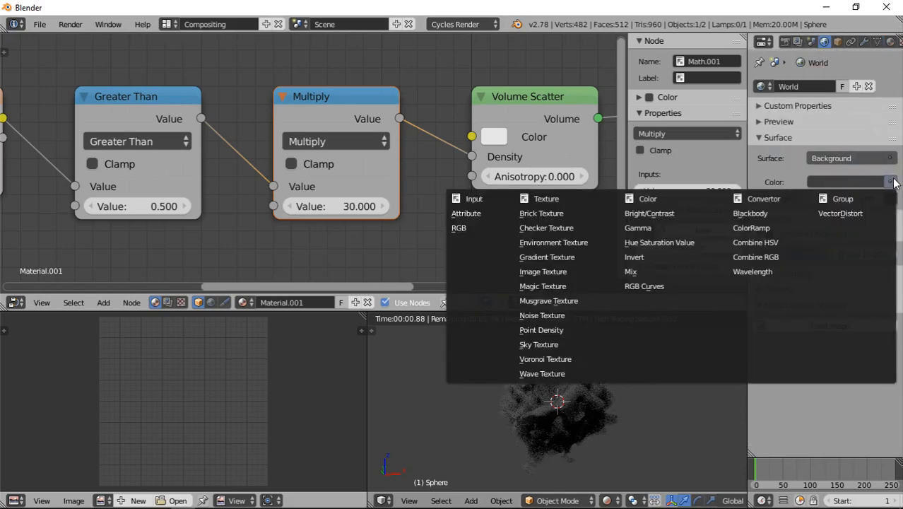
pyautogui.click(553, 242)
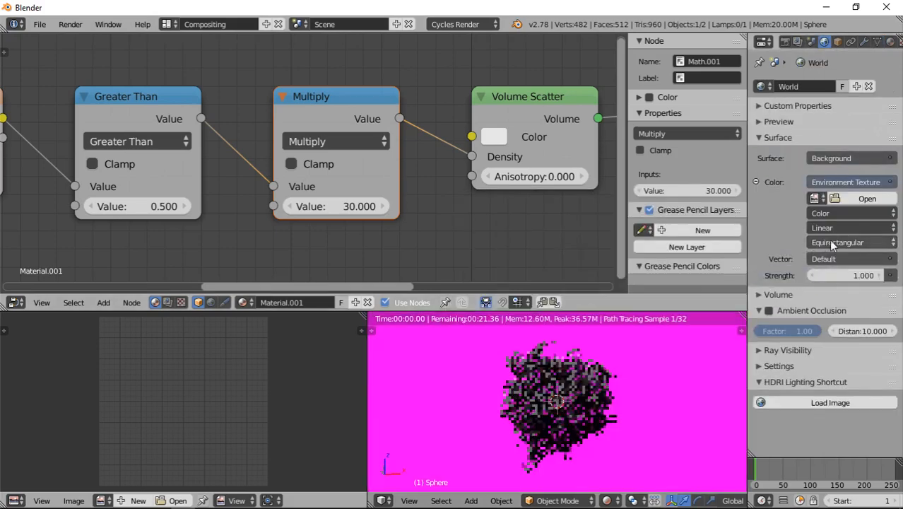
# Step: Open the image browser for the Environment Texture and go to the C:\Assets\CG\HDR\RoyaltyFree_CC0\Outdoor folder
pyautogui.click(862, 202)
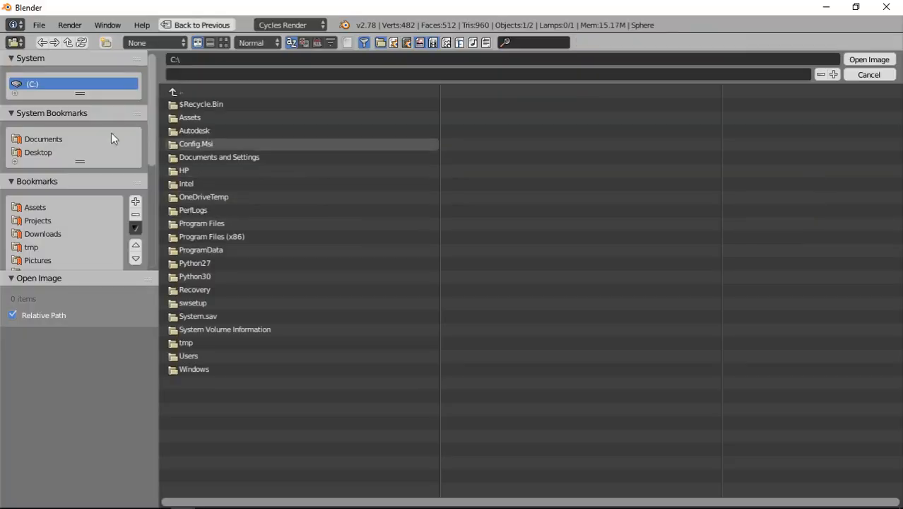
pyautogui.click(39, 209)
pyautogui.click(198, 145)
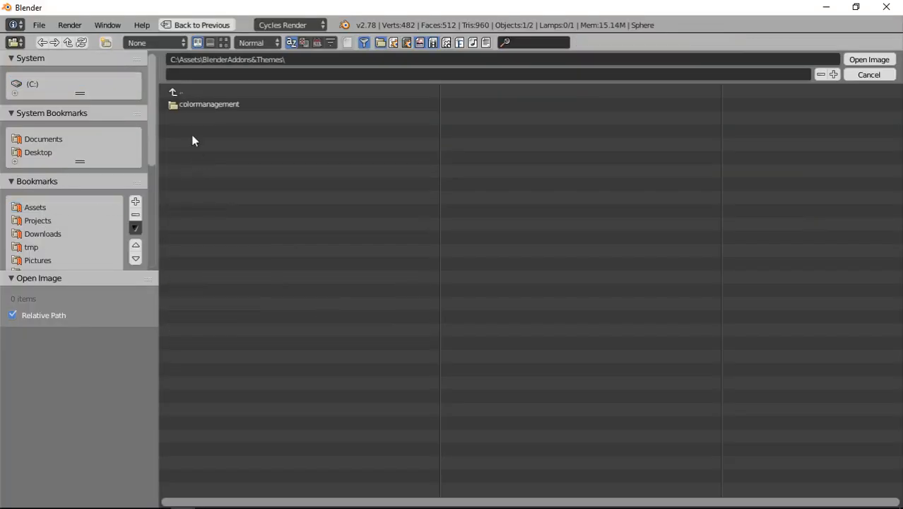
pyautogui.click(178, 92)
pyautogui.click(202, 157)
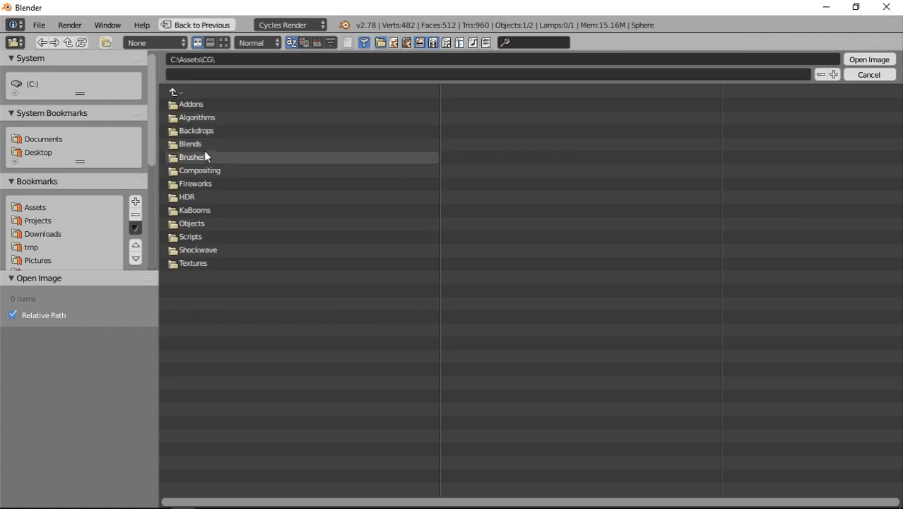
pyautogui.click(202, 198)
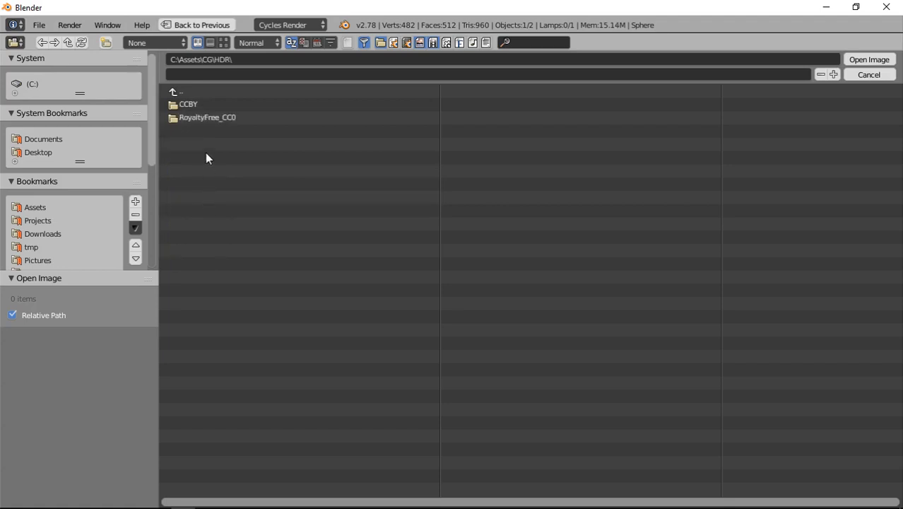
pyautogui.click(203, 117)
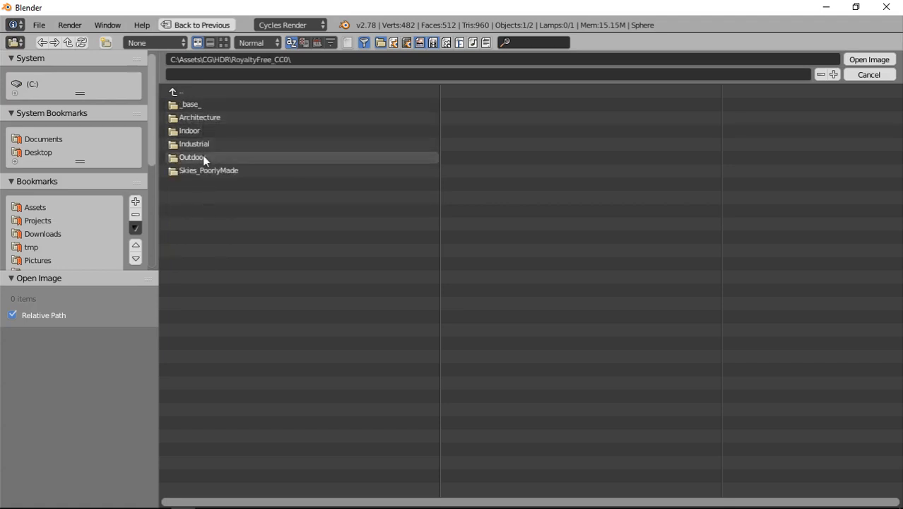
pyautogui.click(203, 157)
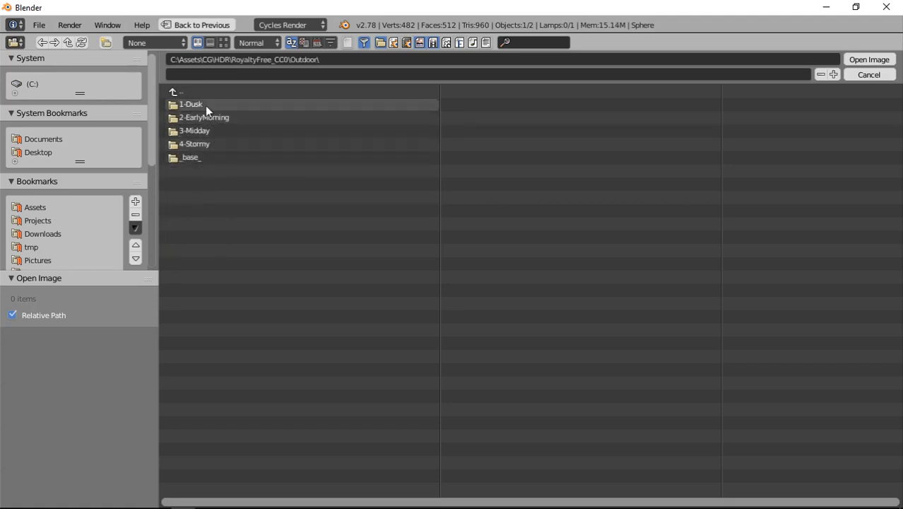
# Step: Load pond_bridge_night_4k.hdr from the 1-Dusk\4k folder as the environment image
pyautogui.click(205, 105)
pyautogui.click(190, 117)
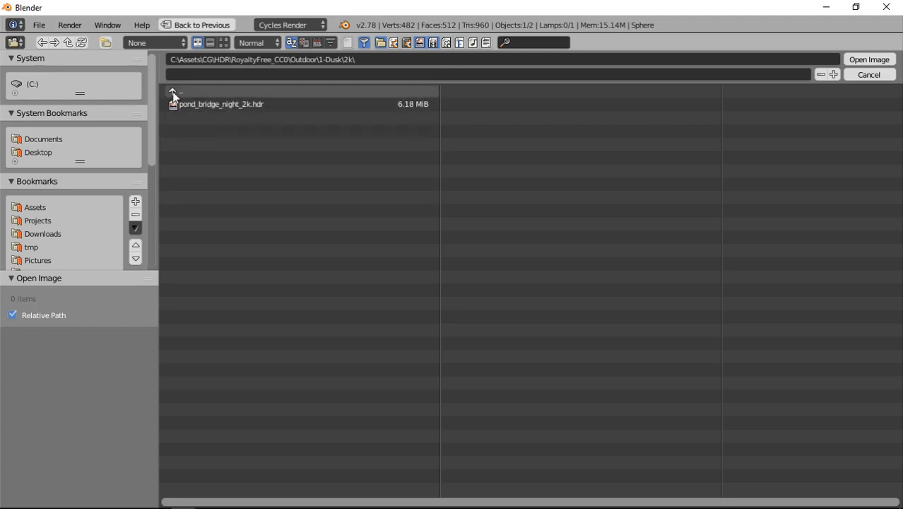
pyautogui.click(173, 92)
pyautogui.click(192, 129)
pyautogui.click(205, 105)
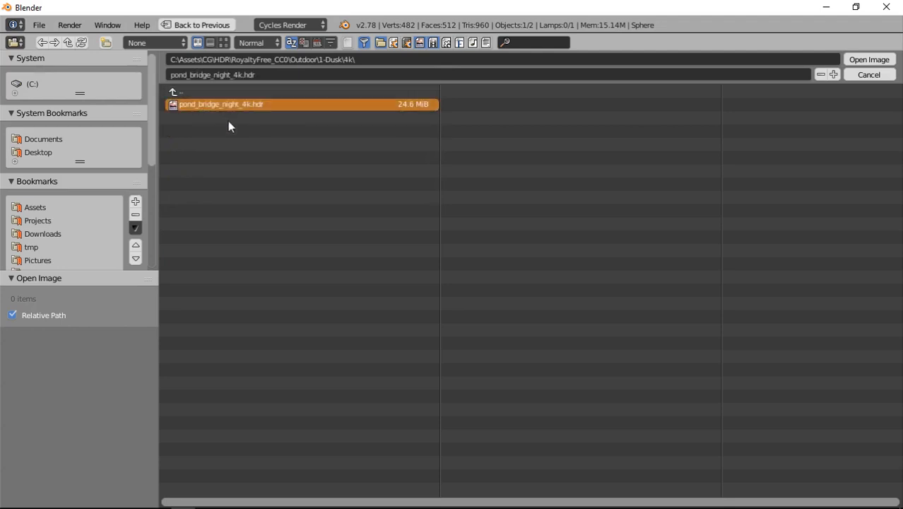
pyautogui.press('Return')
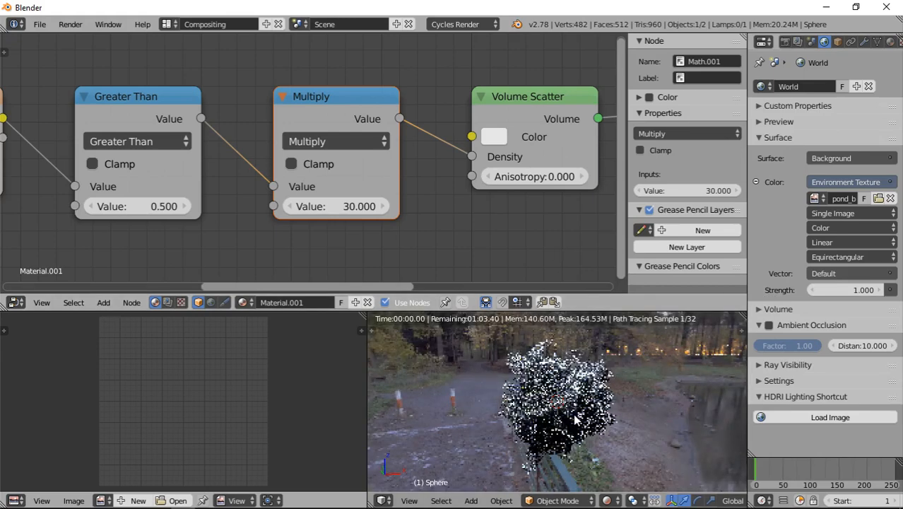
# Step: Make the render background transparent in the Film settings
pyautogui.click(796, 42)
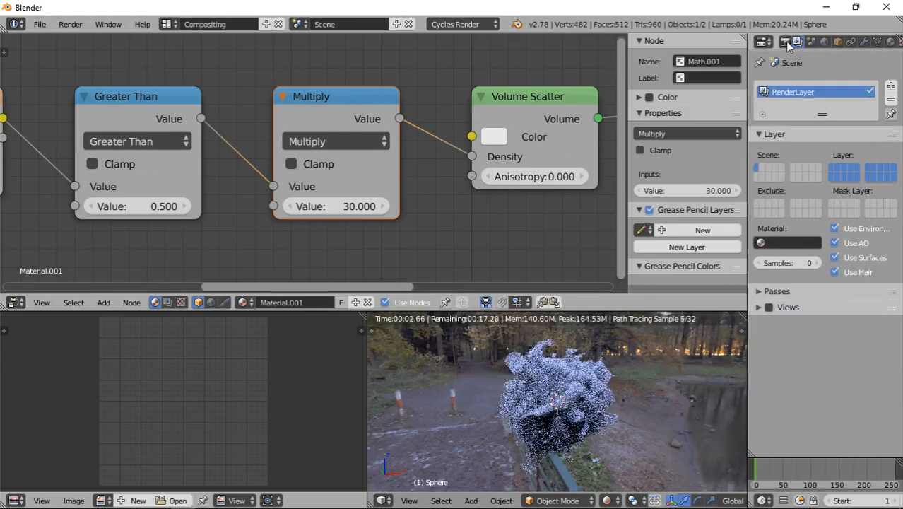
pyautogui.click(786, 42)
pyautogui.scroll(-7, 804, 363)
pyautogui.scroll(-5, 768, 370)
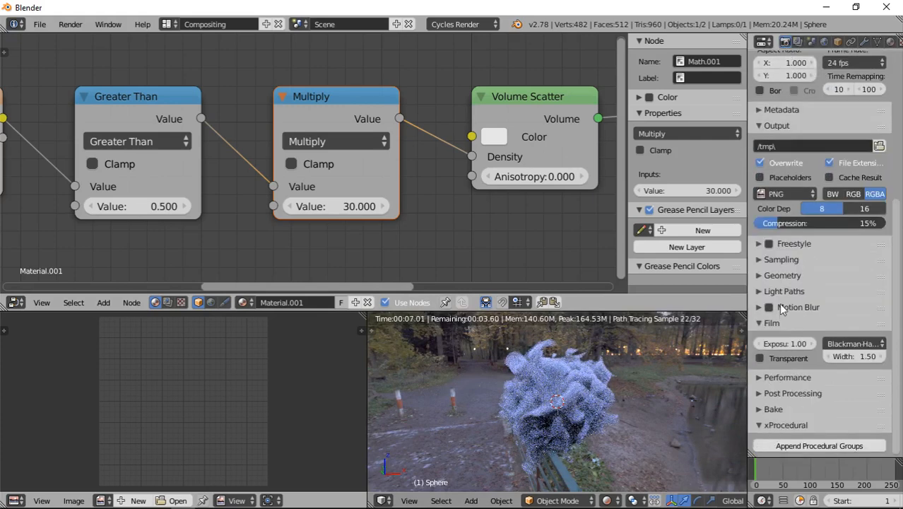
pyautogui.click(760, 358)
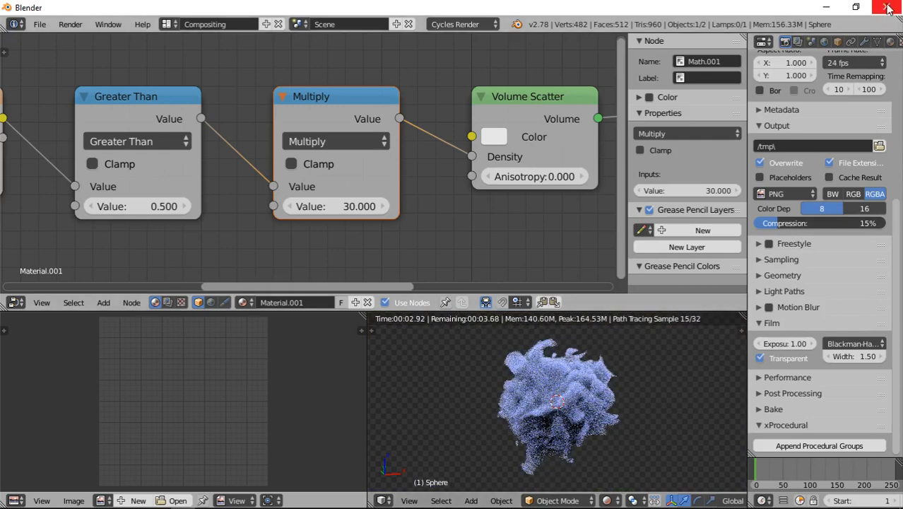
# Step: Try a World background strength of 0.5 and restore it to 1
pyautogui.click(823, 42)
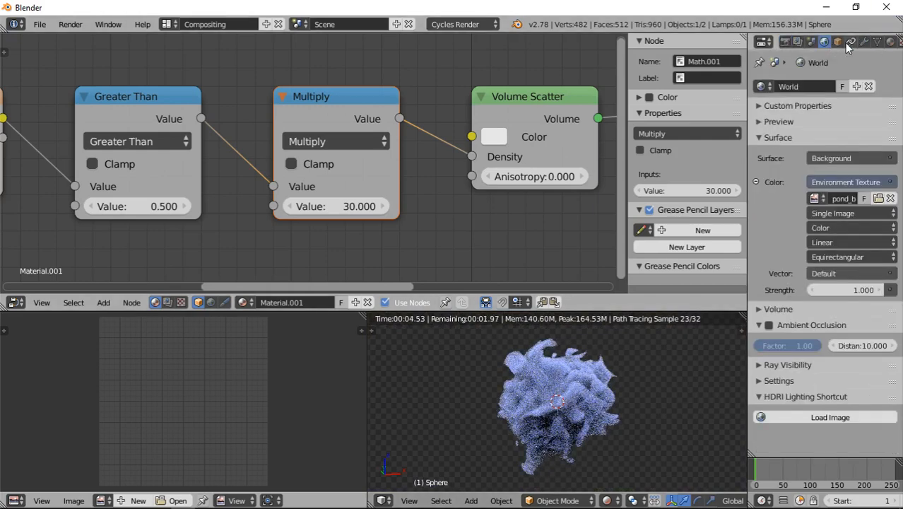
pyautogui.click(856, 290)
pyautogui.write('0.5')
pyautogui.press('Return')
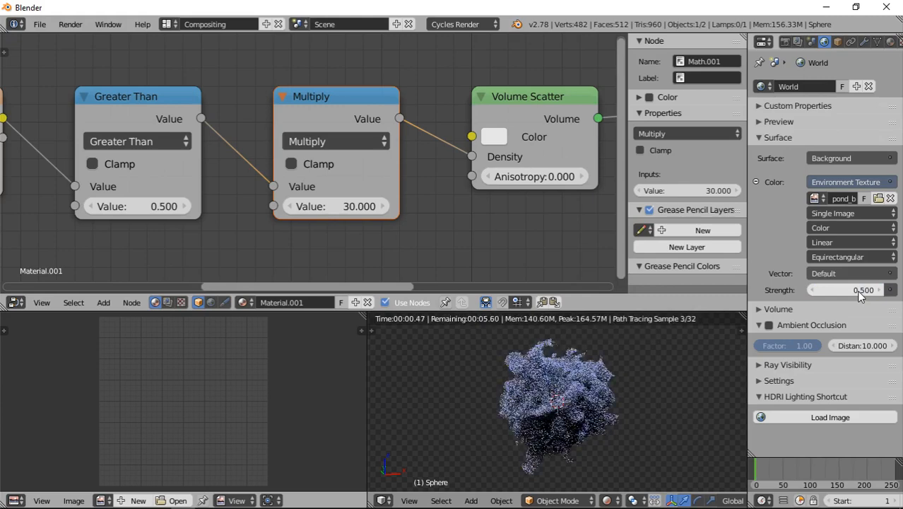
pyautogui.click(839, 290)
pyautogui.write('1')
pyautogui.press('Return')
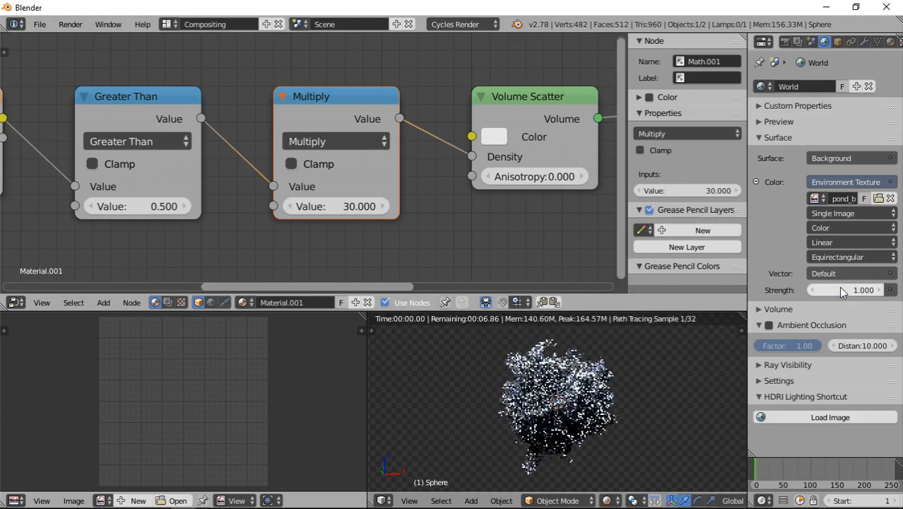
# Step: Move the Volume Scatter node farther from Multiply to widen the gap between them
pyautogui.scroll(-2, 470, 155)
pyautogui.moveTo(459, 126); pyautogui.dragTo(324, 84, button='middle')
pyautogui.moveTo(324, 84); pyautogui.dragTo(385, 85)
pyautogui.moveTo(358, 175); pyautogui.dragTo(313, 119, button='middle')
pyautogui.hotkey('shift', 'a')
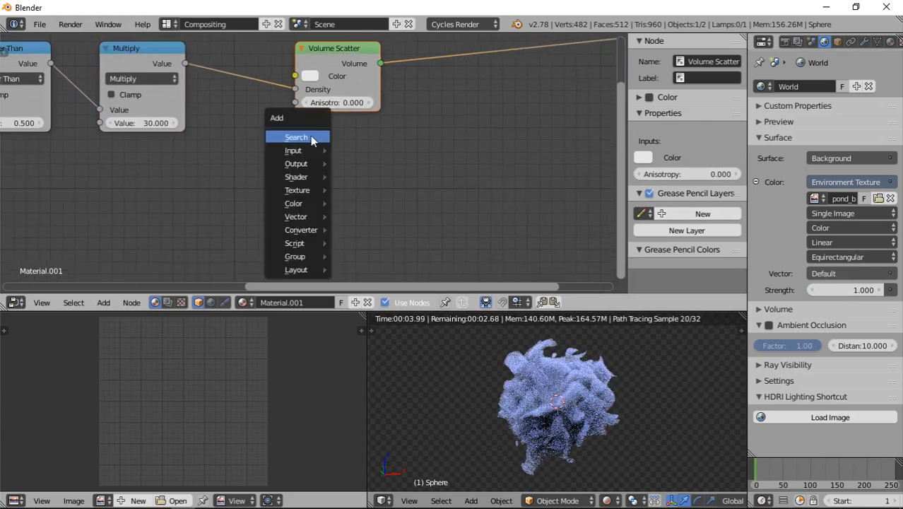
# Step: Label the Multiply node "Density"
pyautogui.moveTo(162, 88); pyautogui.dragTo(255, 120, button='middle')
pyautogui.click(253, 85)
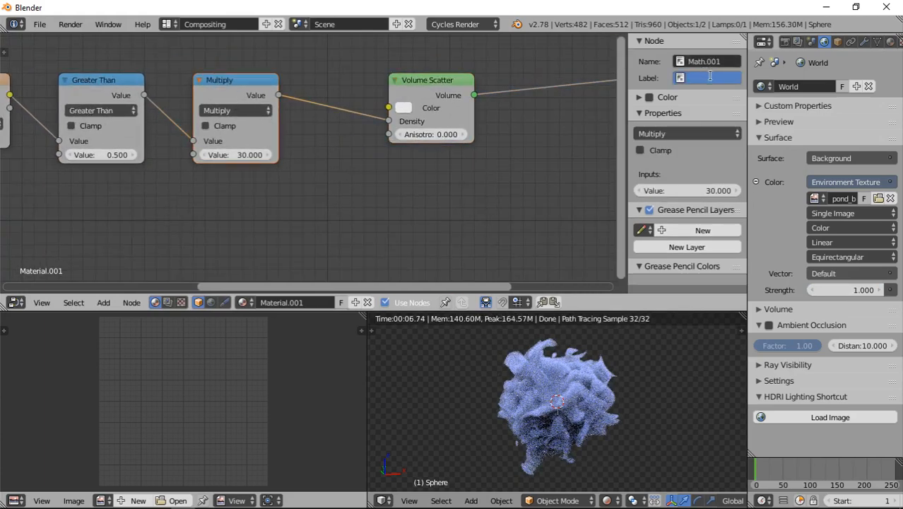
pyautogui.press('Return')
pyautogui.press('t')
pyautogui.press('t')
pyautogui.press('n')
pyautogui.press('n')
pyautogui.press('n')
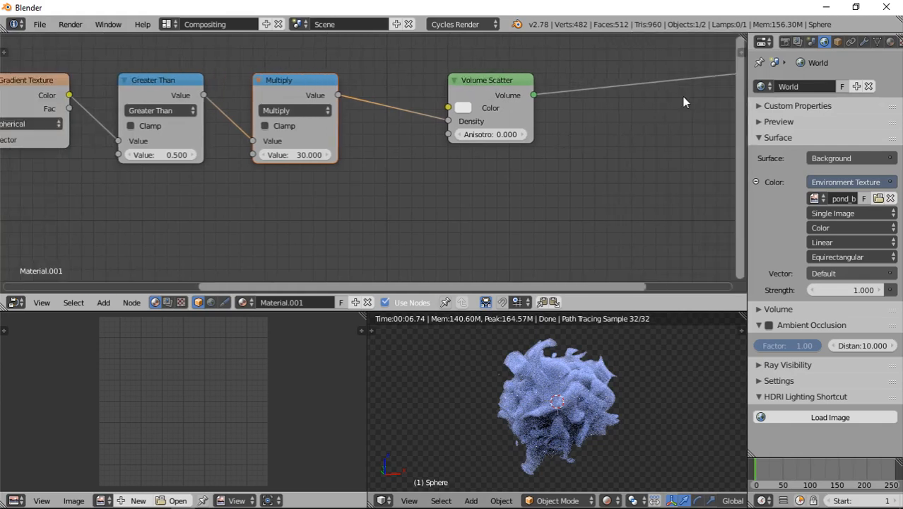
pyautogui.press('n')
pyautogui.click(706, 79)
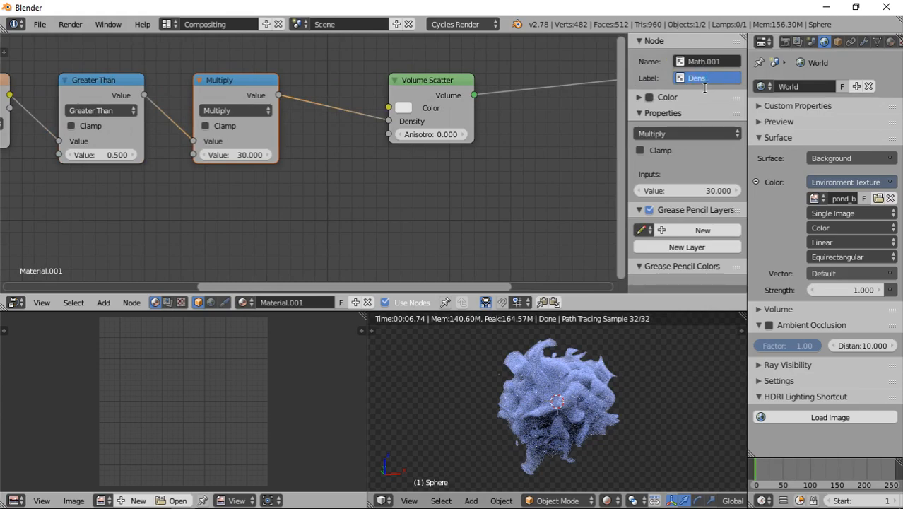
pyautogui.write('Density')
pyautogui.press('Return')
# Step: Add a Volume Absorption shader below Volume Scatter and connect the Density node's Value to its Density input
pyautogui.moveTo(434, 169); pyautogui.dragTo(406, 149, button='middle')
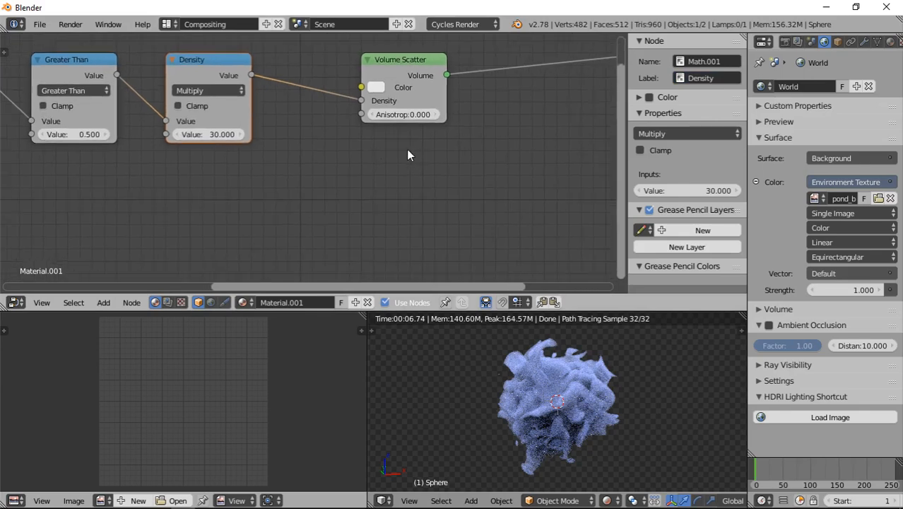
pyautogui.hotkey('shift', 'a')
pyautogui.click(410, 79)
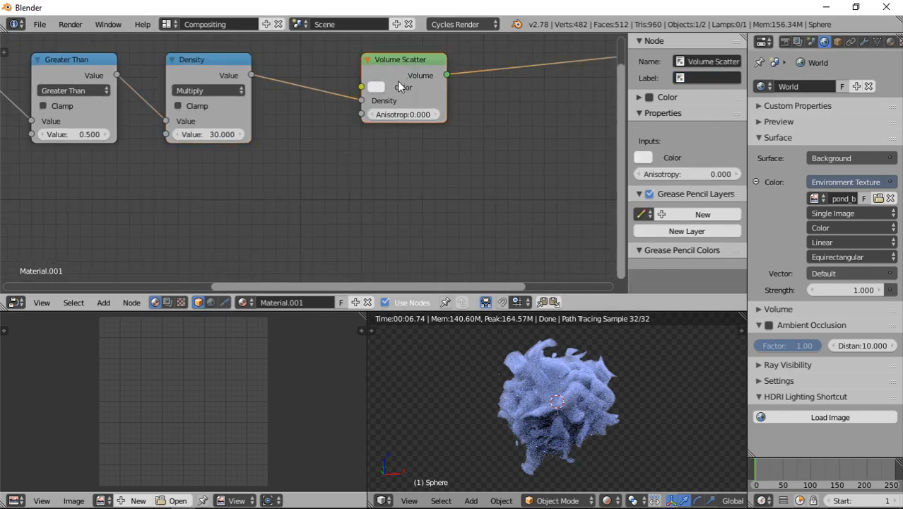
pyautogui.hotkey('shift', 'a')
pyautogui.moveTo(403, 167)
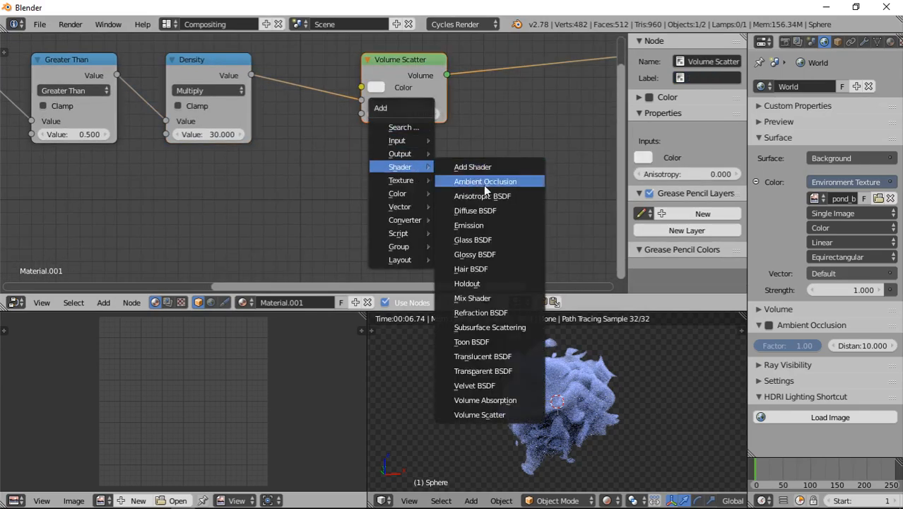
pyautogui.click(506, 402)
pyautogui.click(362, 143)
pyautogui.moveTo(253, 75); pyautogui.dragTo(361, 188)
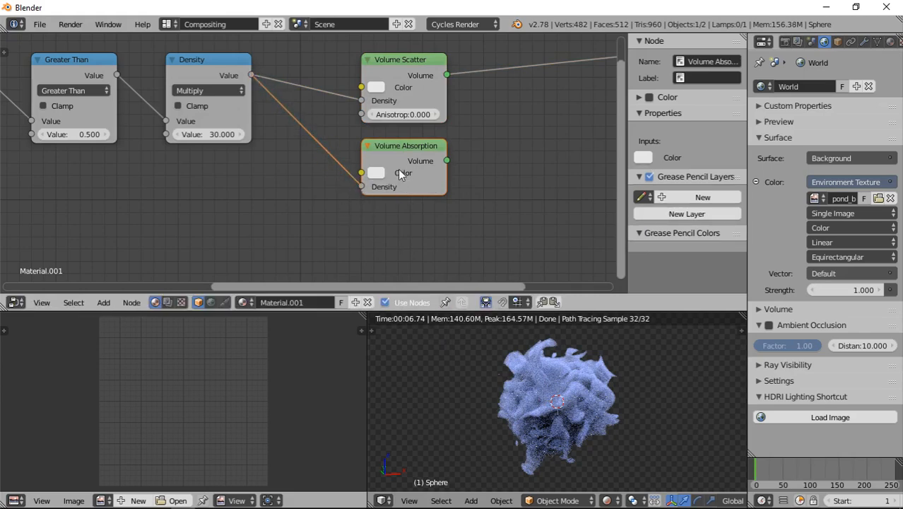
# Step: Combine Volume Scatter and Volume Absorption through an Add Shader that feeds the Material Output's Volume
pyautogui.moveTo(400, 175); pyautogui.dragTo(272, 195, button='middle')
pyautogui.click(309, 116)
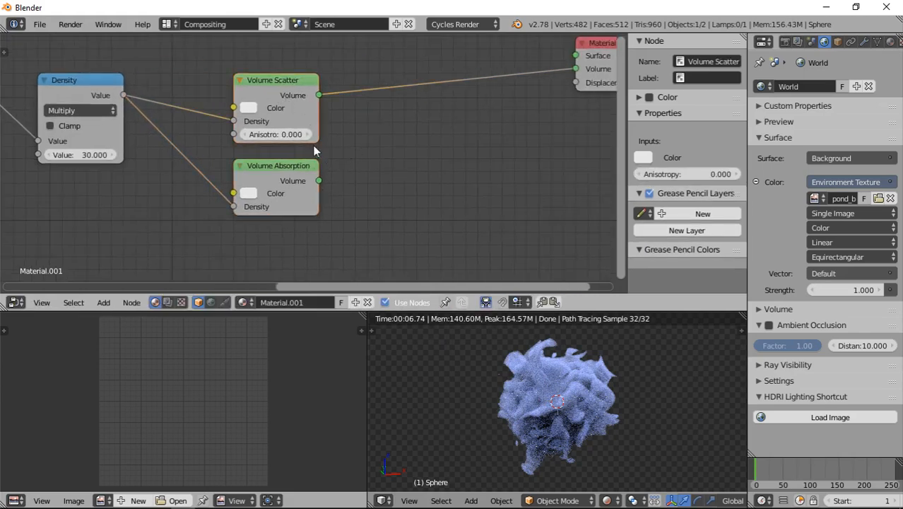
pyautogui.click(284, 170)
pyautogui.hotkey('ctrl', '=')
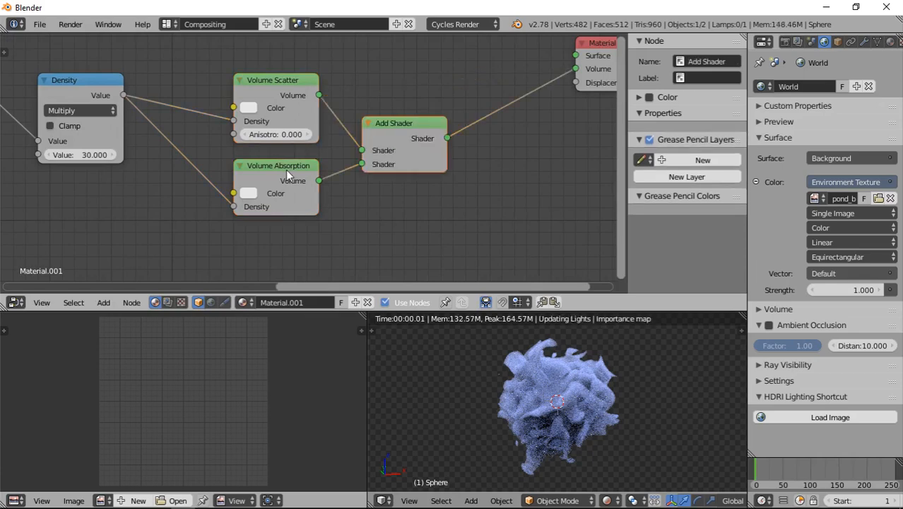
# Step: Try blue, orange, red and yellow tints for the Volume Absorption node's color
pyautogui.moveTo(275, 210); pyautogui.dragTo(315, 145, button='middle')
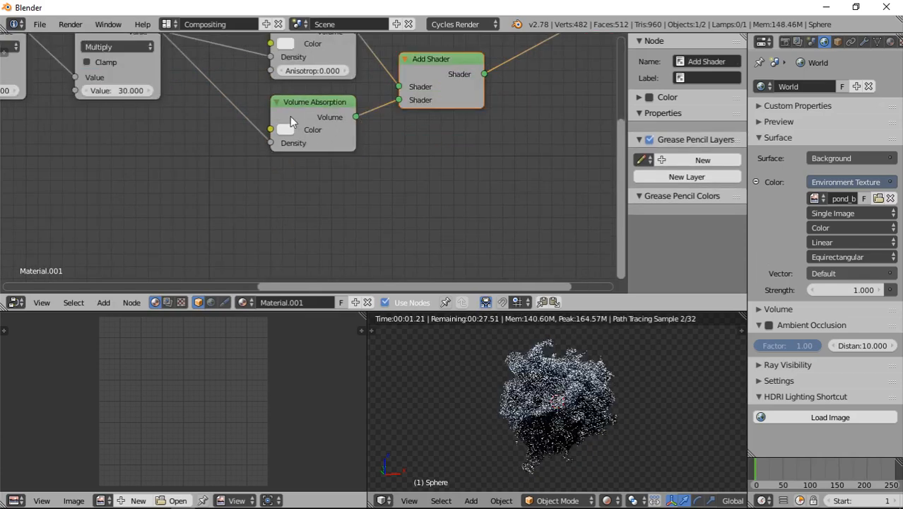
pyautogui.click(287, 130)
pyautogui.click(337, 159)
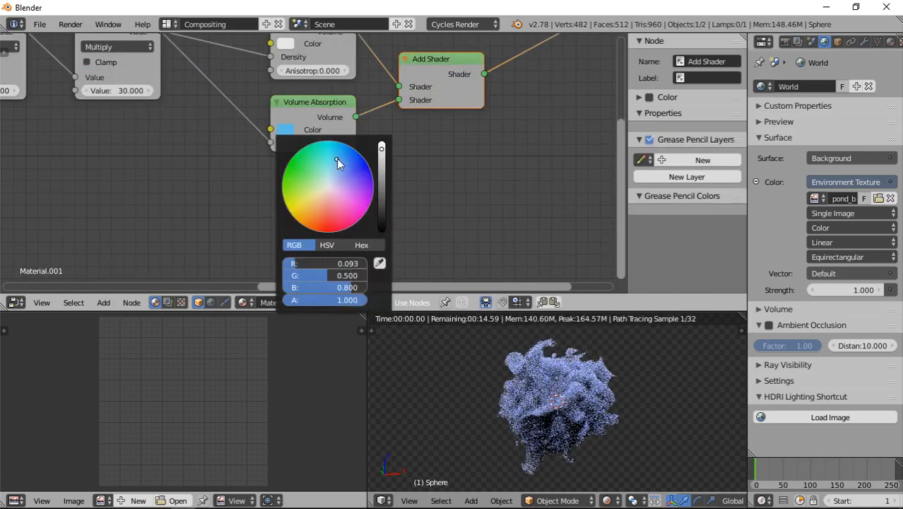
pyautogui.click(304, 210)
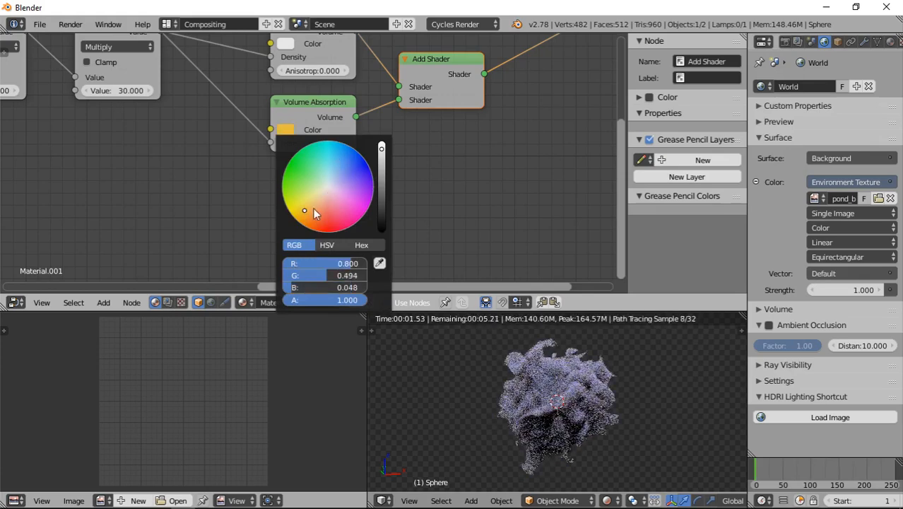
pyautogui.click(336, 221)
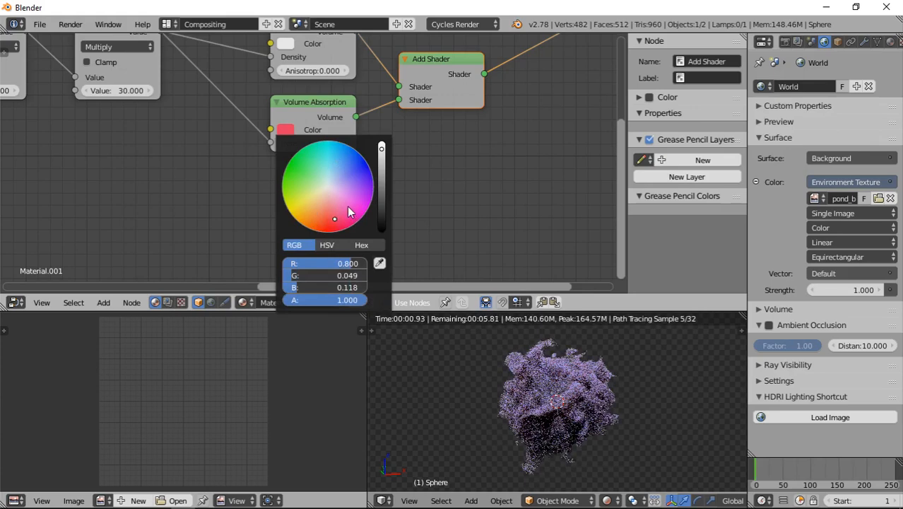
pyautogui.click(310, 200)
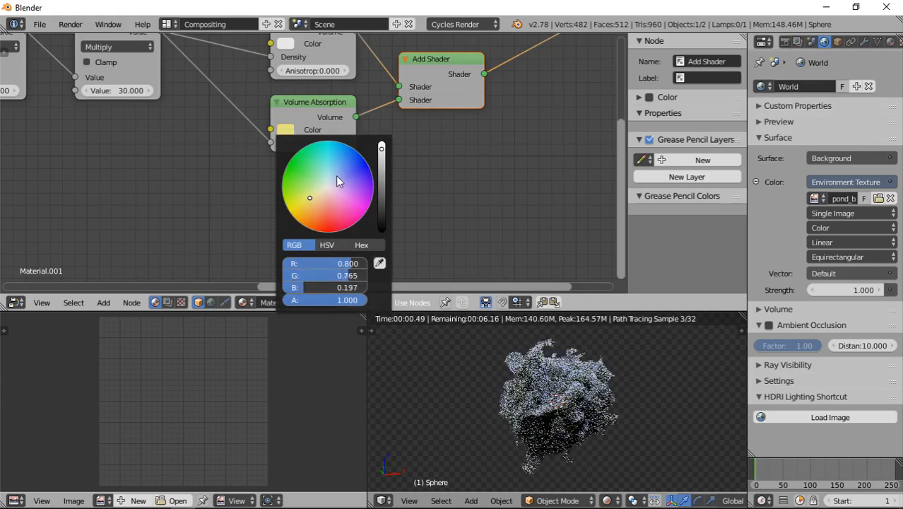
pyautogui.click(305, 207)
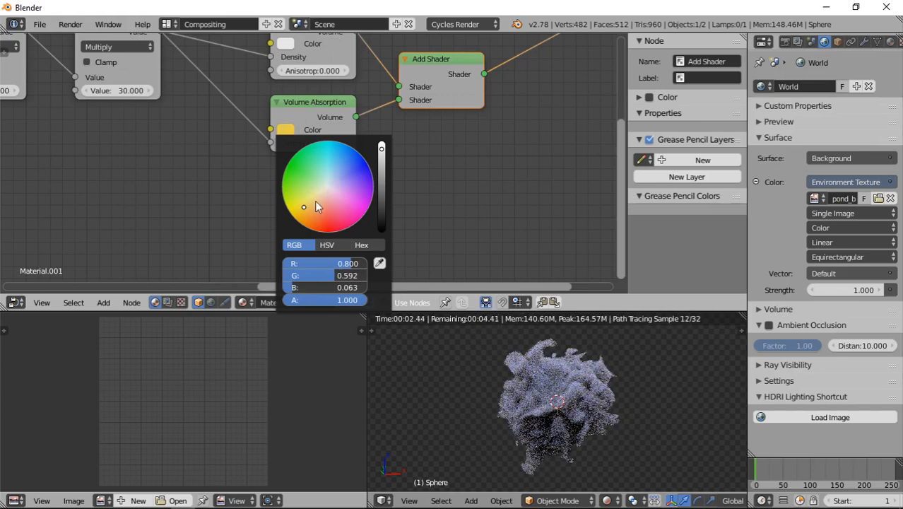
pyautogui.rightClick(316, 206)
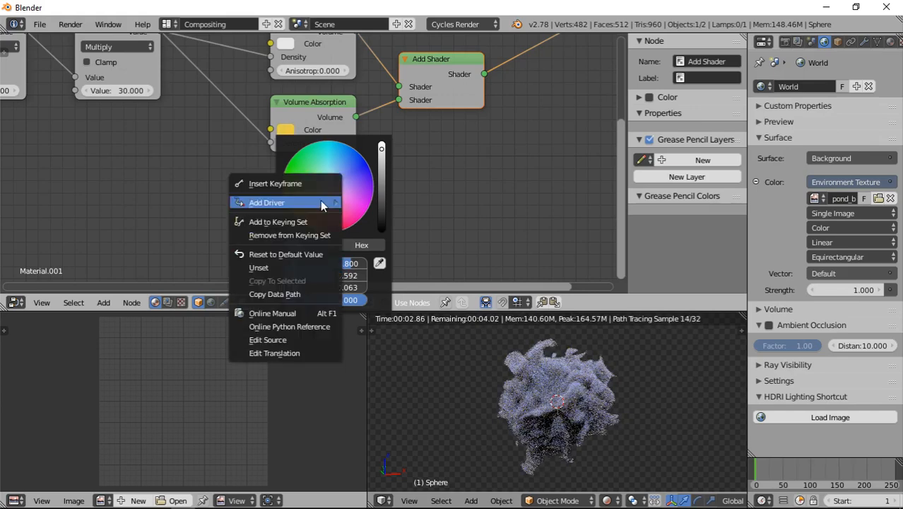
# Step: Darken the Volume Absorption color to a deep yellow of R 0.135, G 0.102, B 0.014
pyautogui.click(382, 196)
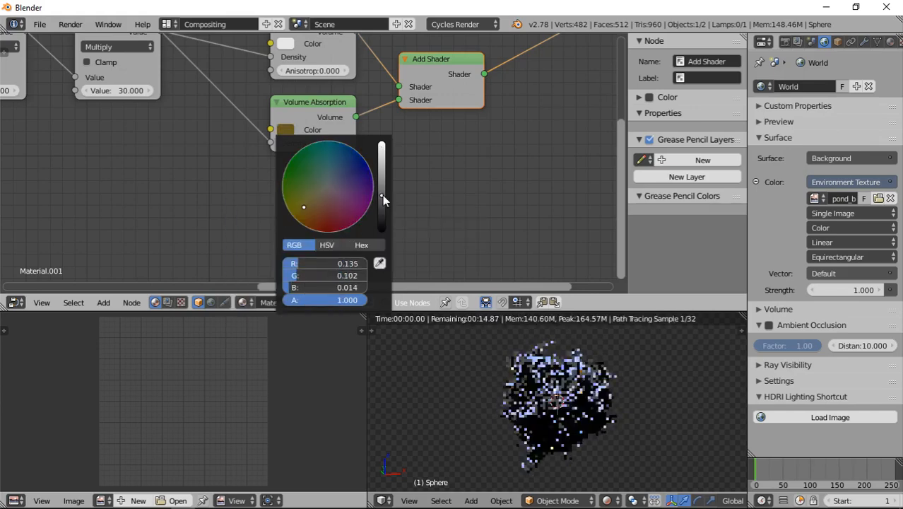
pyautogui.rightClick(283, 132)
pyautogui.press('Escape')
# Step: Set the Volume Absorption color's red, green and blue values all to 1.000
pyautogui.click(284, 129)
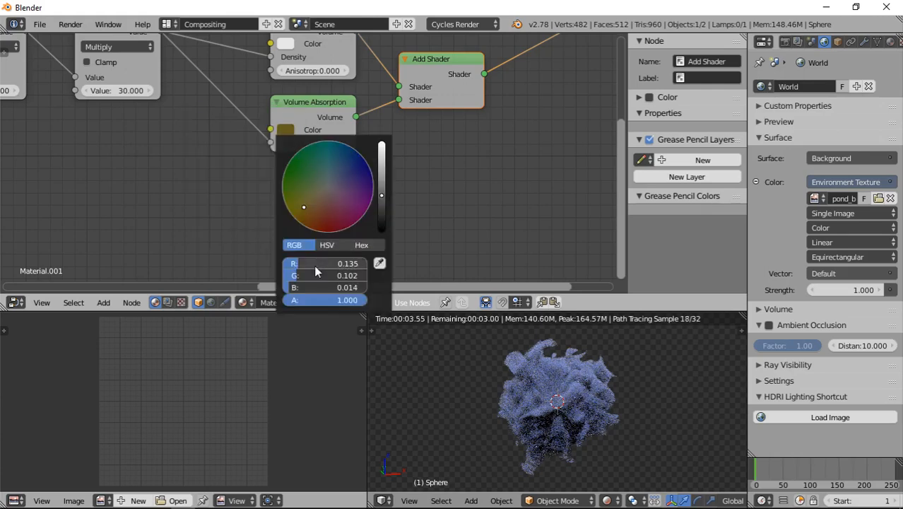
pyautogui.click(315, 264)
pyautogui.write('1')
pyautogui.press('Return')
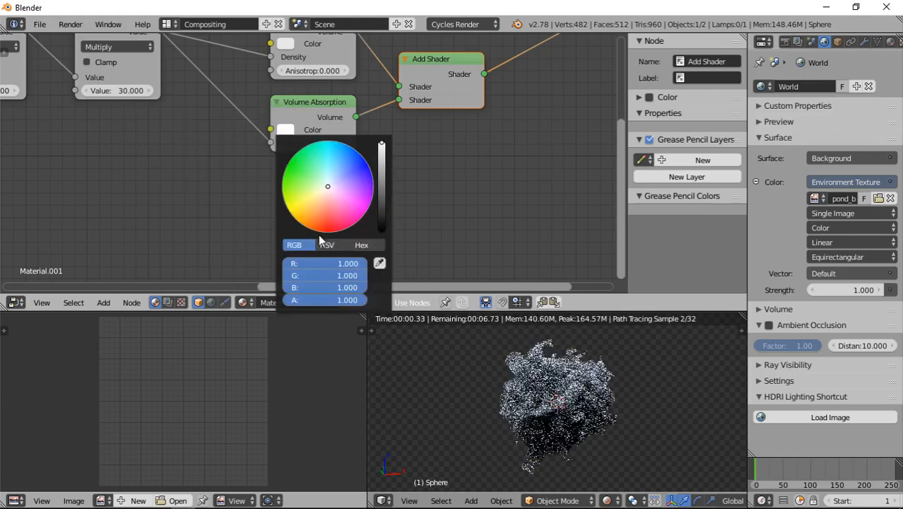
# Step: Try 0.500 for all RGBA values of the Volume Absorption color and restore them to 1.000
pyautogui.click(285, 131)
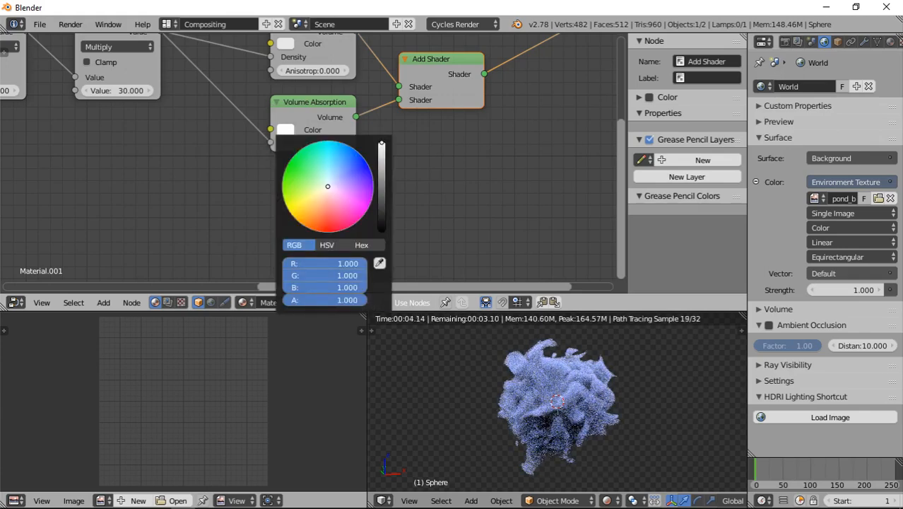
pyautogui.click(322, 263)
pyautogui.write('.5')
pyautogui.press('Return')
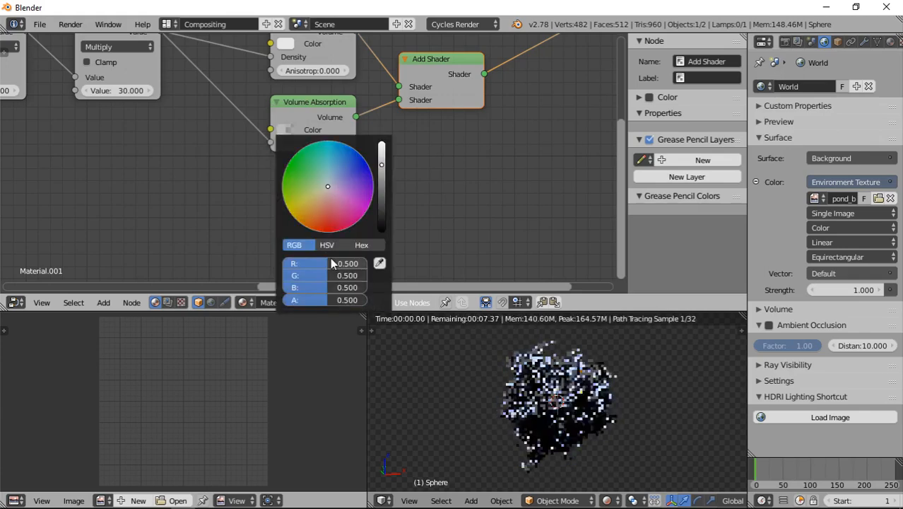
pyautogui.moveTo(340, 263); pyautogui.dragTo(331, 300)
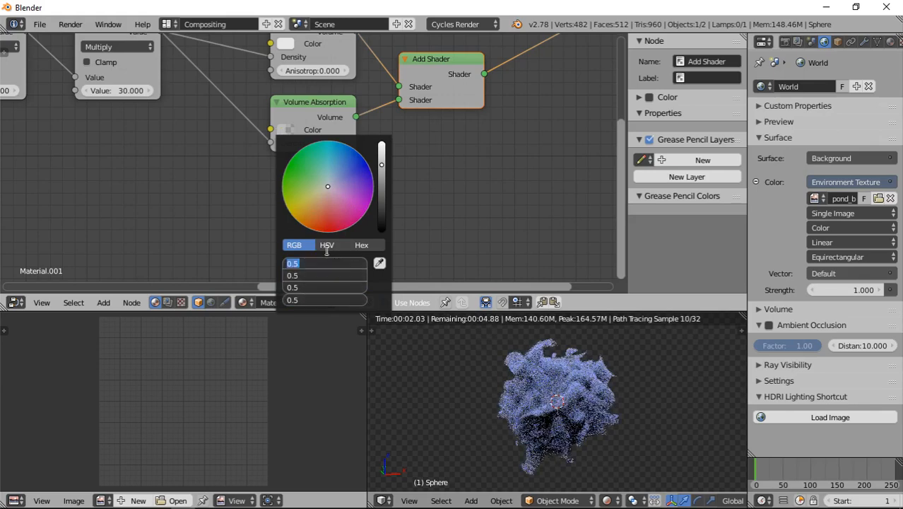
pyautogui.write('1')
pyautogui.press('Return')
# Step: Review the complete node tree, examine the smoke renders in File Explorer's renders folder, and return to Blender
pyautogui.scroll(-4, 249, 125)
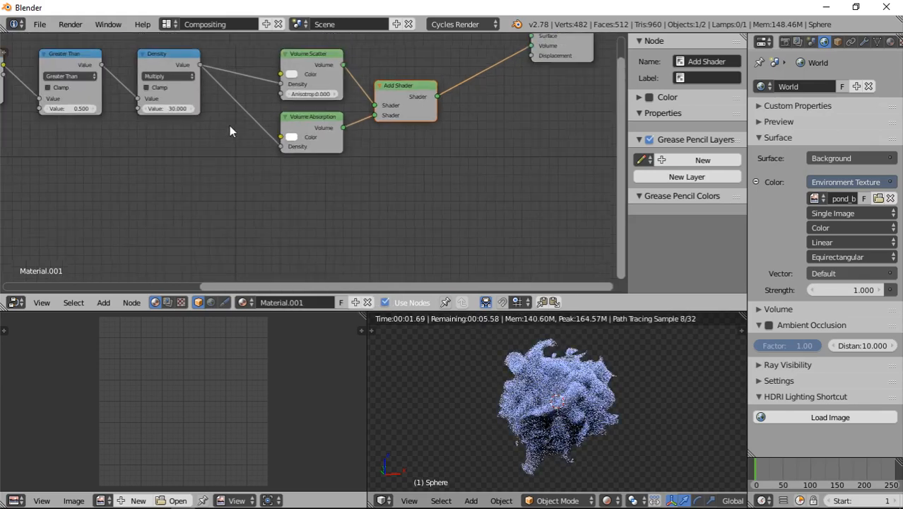
pyautogui.press('Home')
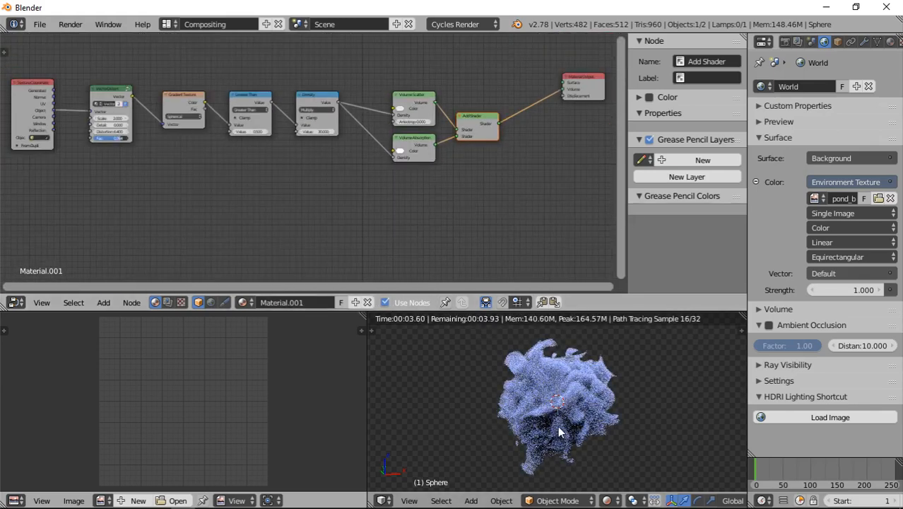
pyautogui.scroll(-1, 122, 103)
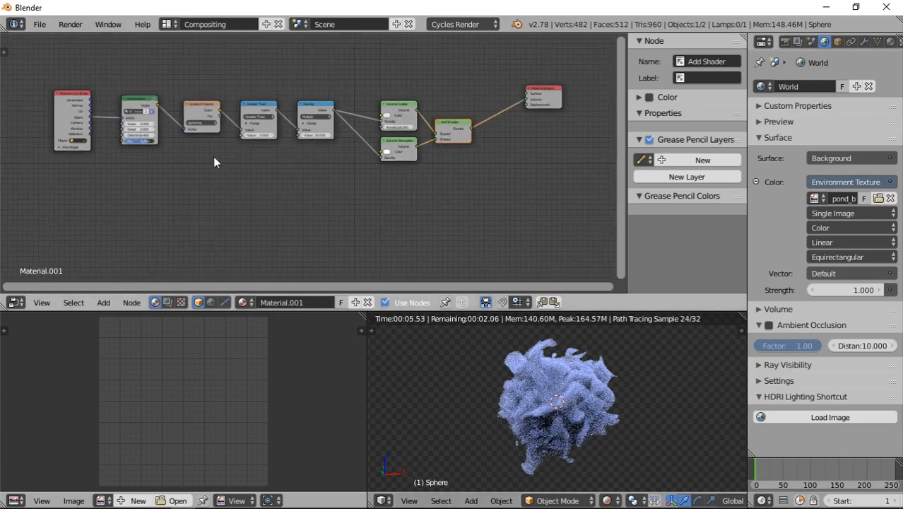
pyautogui.hotkey('alt', 'Tab')
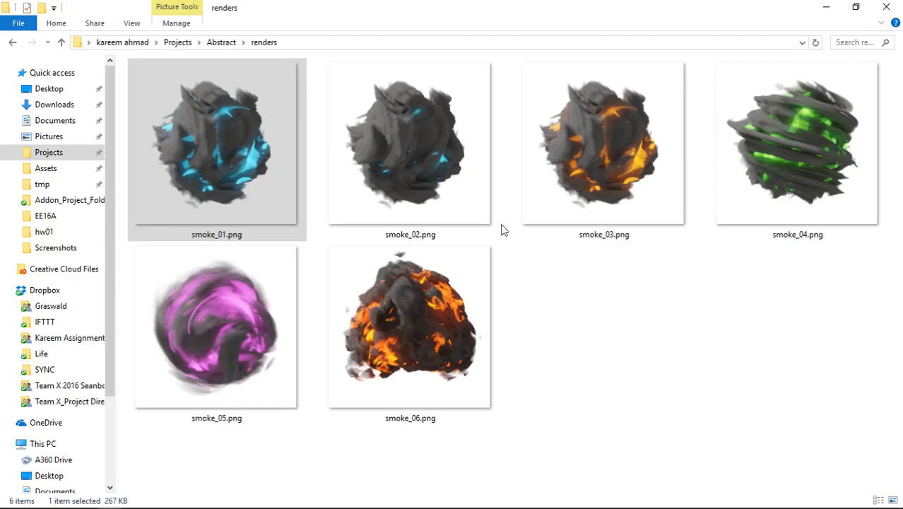
pyautogui.hotkey('alt', 'Tab')
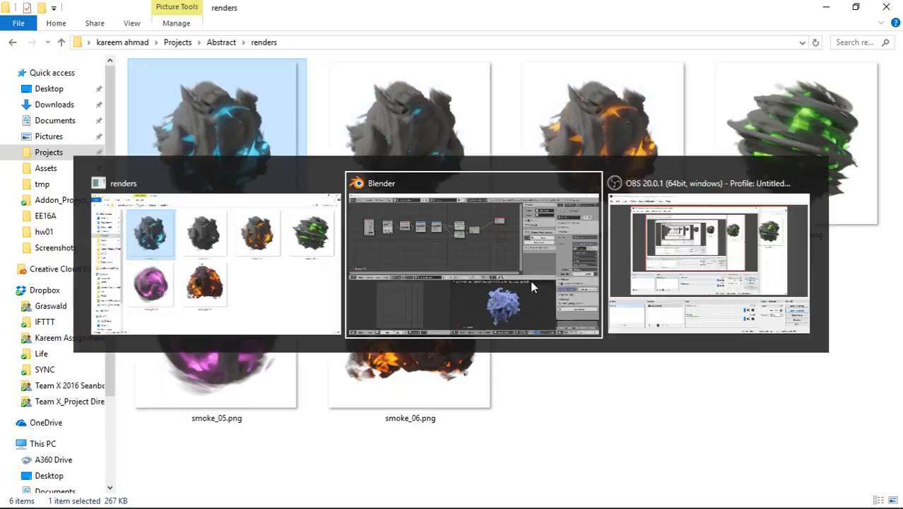
pyautogui.hotkey('alt', 'Tab')
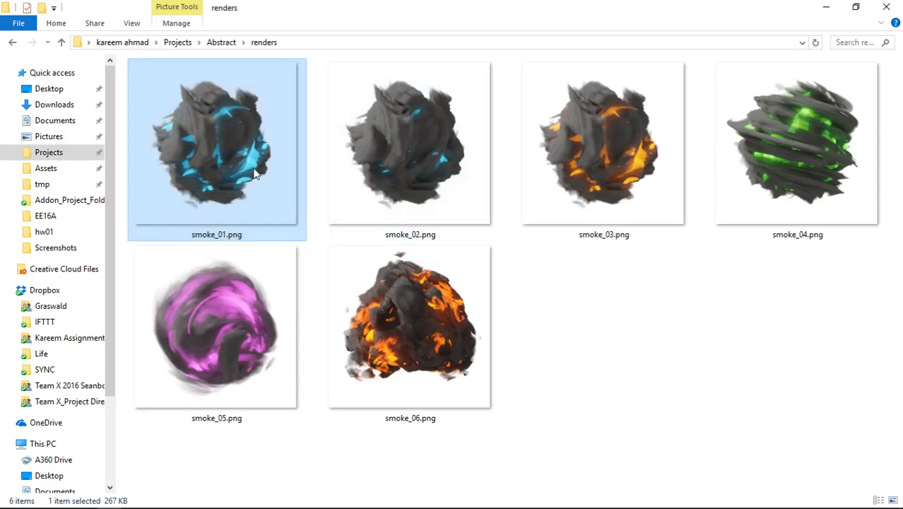
pyautogui.hotkey('alt', 'Tab')
# Step: Duplicate the VectorDistort node and place the copy below the original
pyautogui.scroll(3, 284, 178)
pyautogui.moveTo(284, 178); pyautogui.dragTo(474, 139, button='middle')
pyautogui.scroll(3, 319, 154)
pyautogui.moveTo(307, 104); pyautogui.dragTo(285, 192, button='middle')
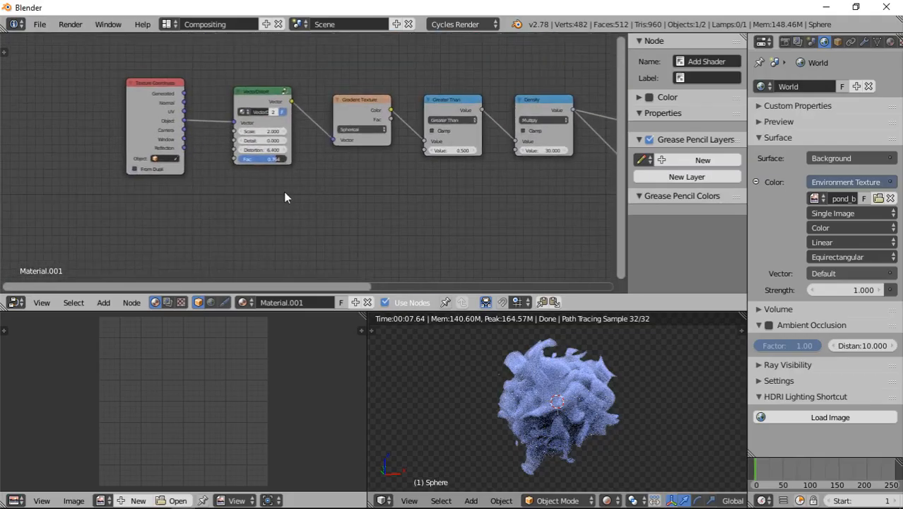
pyautogui.scroll(1, 283, 191)
pyautogui.moveTo(263, 135); pyautogui.dragTo(244, 95, button='middle')
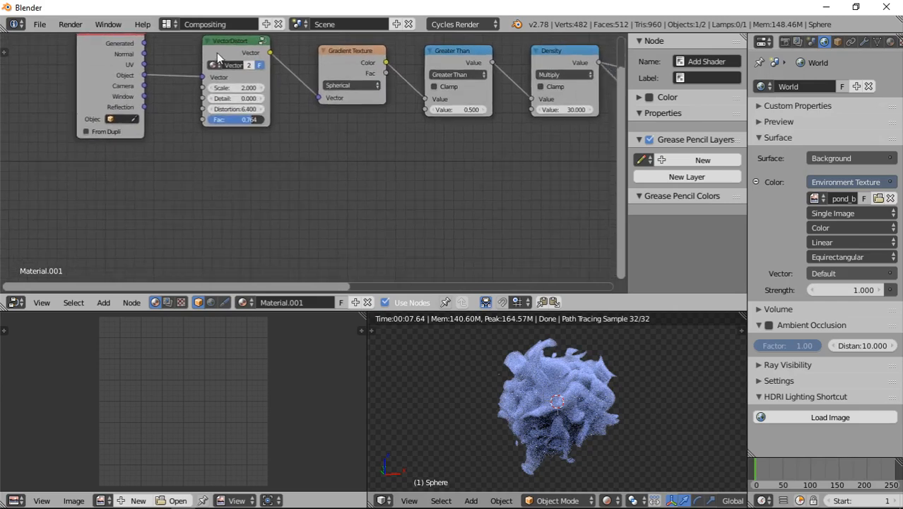
pyautogui.click(241, 52)
pyautogui.hotkey('shift', 'd')
pyautogui.click(240, 176)
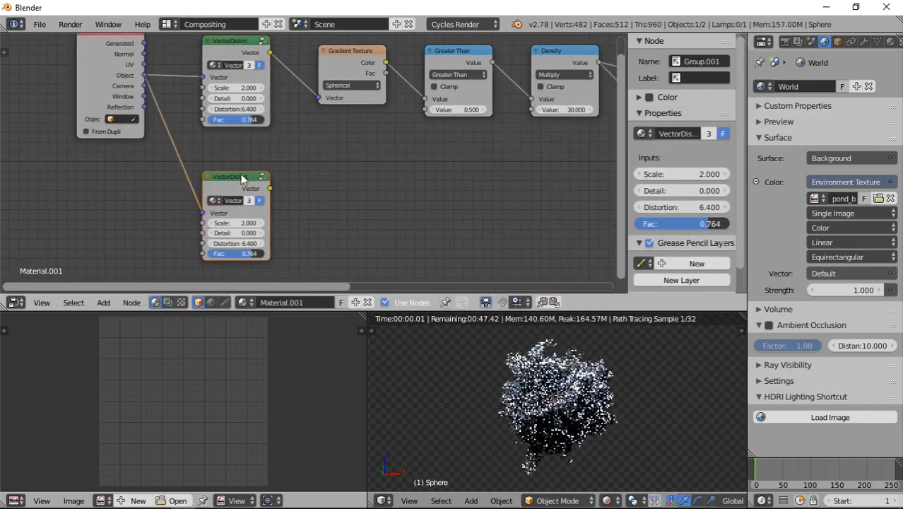
# Step: Remove the duplicated VectorDistort node from below the original chain
pyautogui.moveTo(369, 207); pyautogui.dragTo(375, 157, button='middle')
pyautogui.scroll(-1, 257, 163)
pyautogui.moveTo(164, 142); pyautogui.dragTo(325, 149, button='middle')
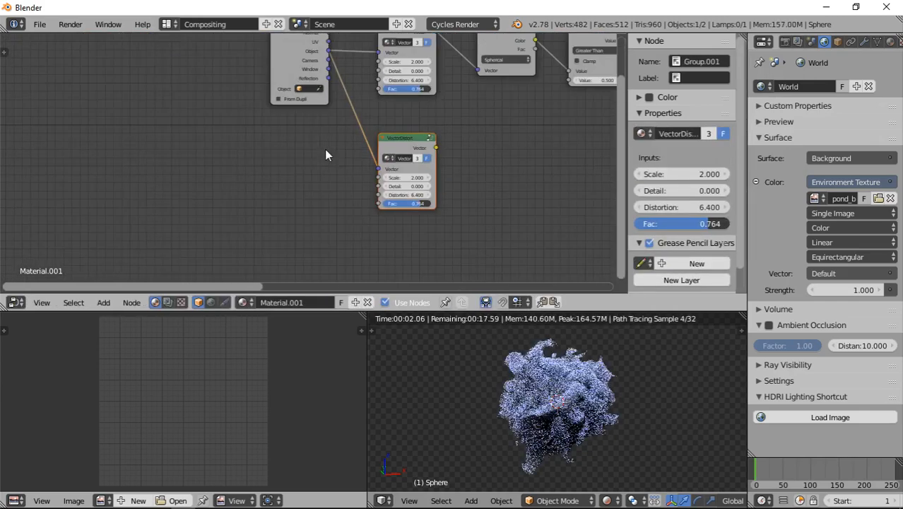
pyautogui.moveTo(268, 62); pyautogui.dragTo(284, 90, button='middle')
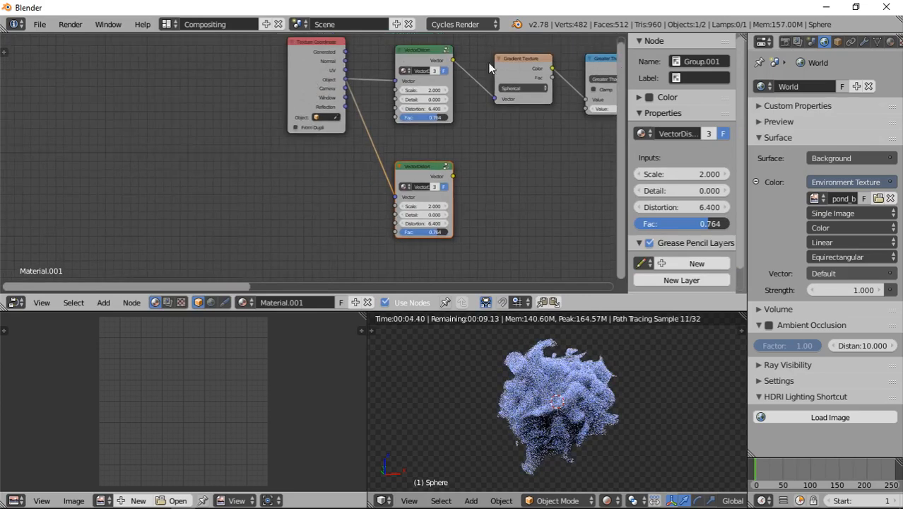
pyautogui.moveTo(501, 100); pyautogui.dragTo(247, 168, button='middle')
pyautogui.press('x')
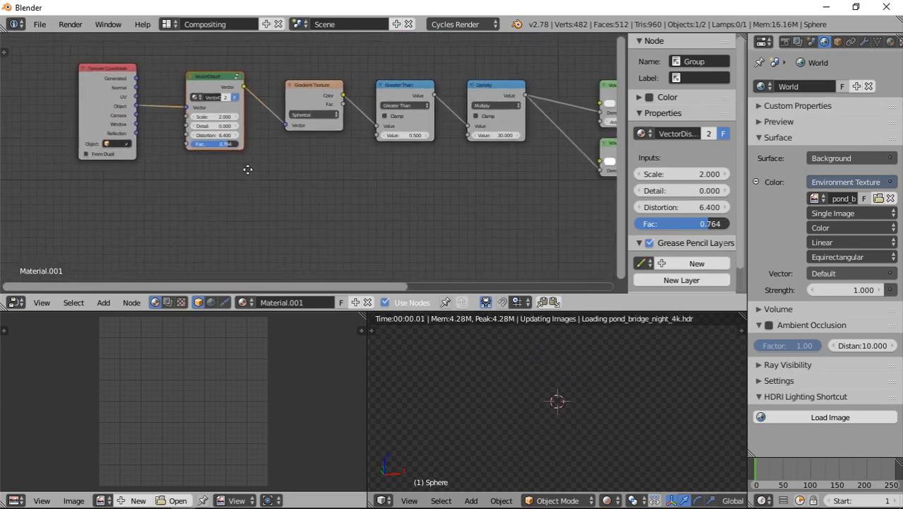
# Step: Duplicate the node chain from Texture Coordinate through Density and place the copy below the original row
pyautogui.scroll(-1, 229, 177)
pyautogui.scroll(-1, 226, 181)
pyautogui.press('b')
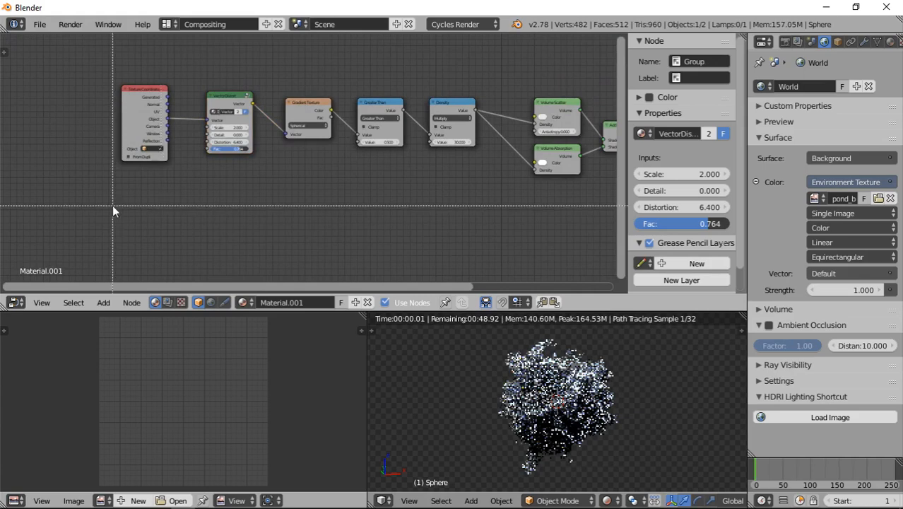
pyautogui.moveTo(112, 206); pyautogui.dragTo(466, 85)
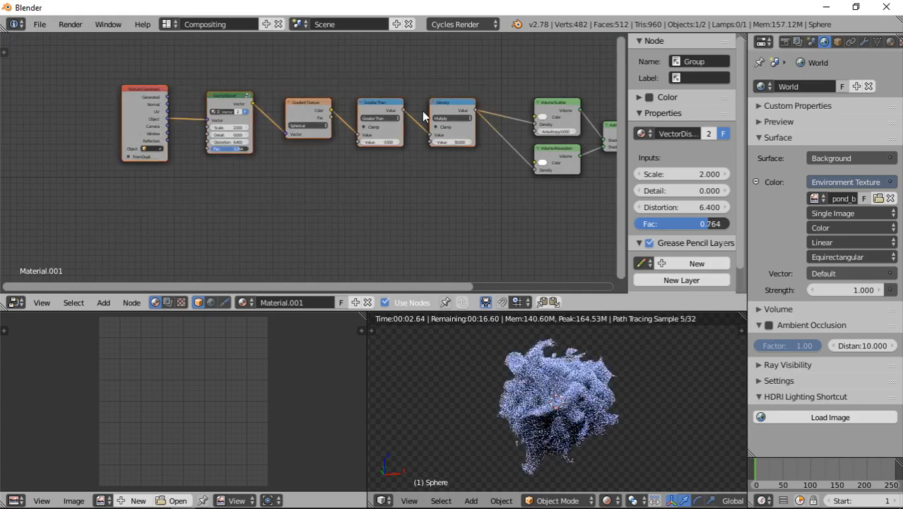
pyautogui.hotkey('shift', 'd')
pyautogui.click(410, 243)
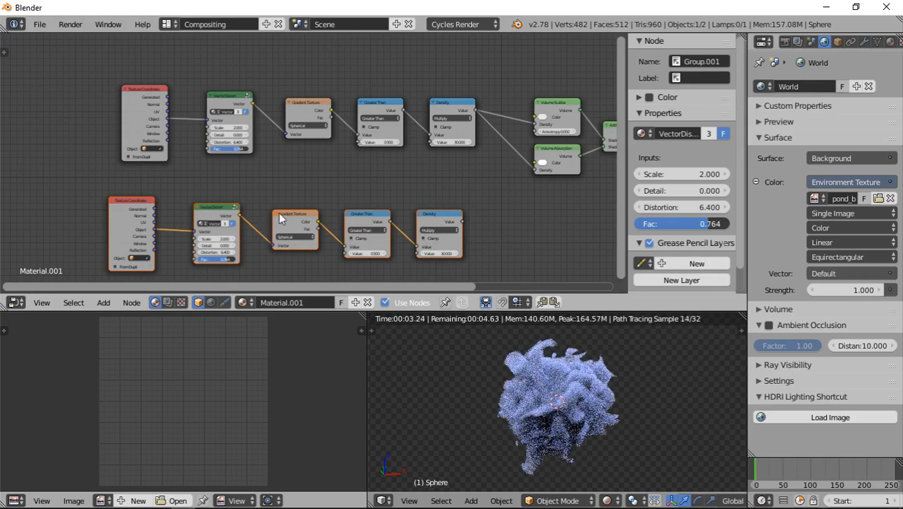
pyautogui.moveTo(280, 218); pyautogui.dragTo(294, 237)
# Step: Move the duplicated Texture Coordinate node away from its VectorDistort node to make room between them
pyautogui.moveTo(273, 239); pyautogui.dragTo(275, 135, button='middle')
pyautogui.scroll(6, 282, 145)
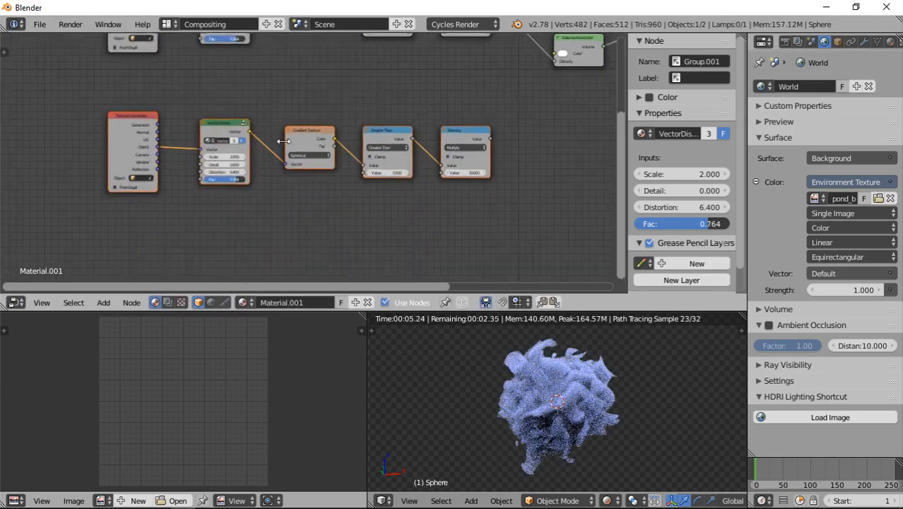
pyautogui.moveTo(182, 187); pyautogui.dragTo(429, 187, button='middle')
pyautogui.scroll(-8, 312, 181)
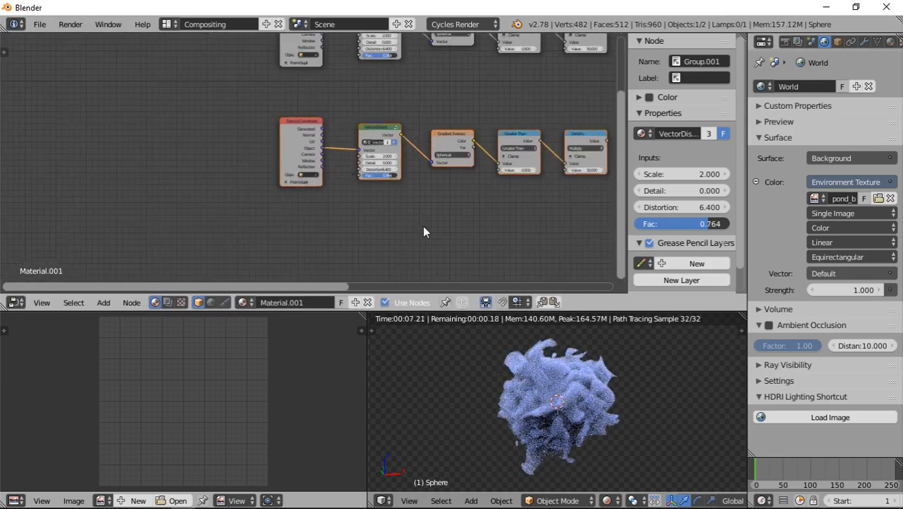
pyautogui.moveTo(615, 133); pyautogui.dragTo(490, 139, button='middle')
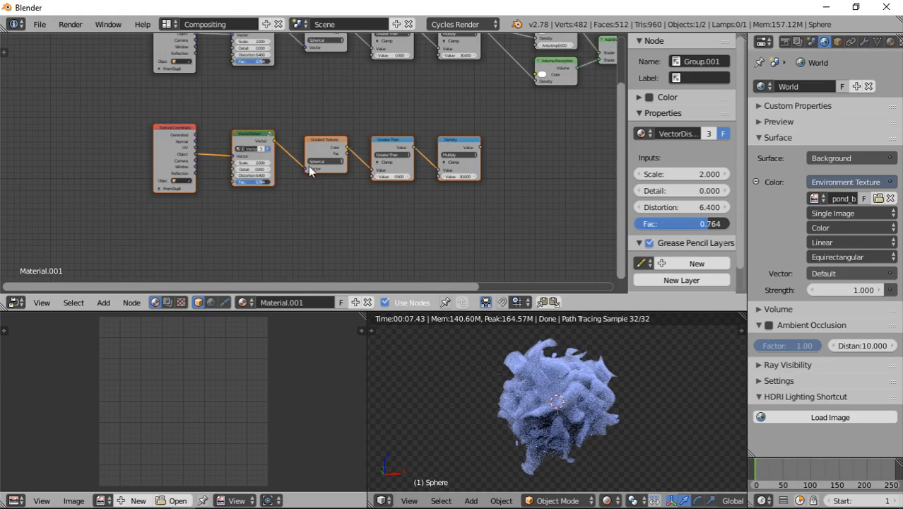
pyautogui.scroll(3, 307, 166)
pyautogui.moveTo(197, 169); pyautogui.dragTo(279, 147, button='middle')
pyautogui.scroll(3, 279, 147)
pyautogui.click(214, 123)
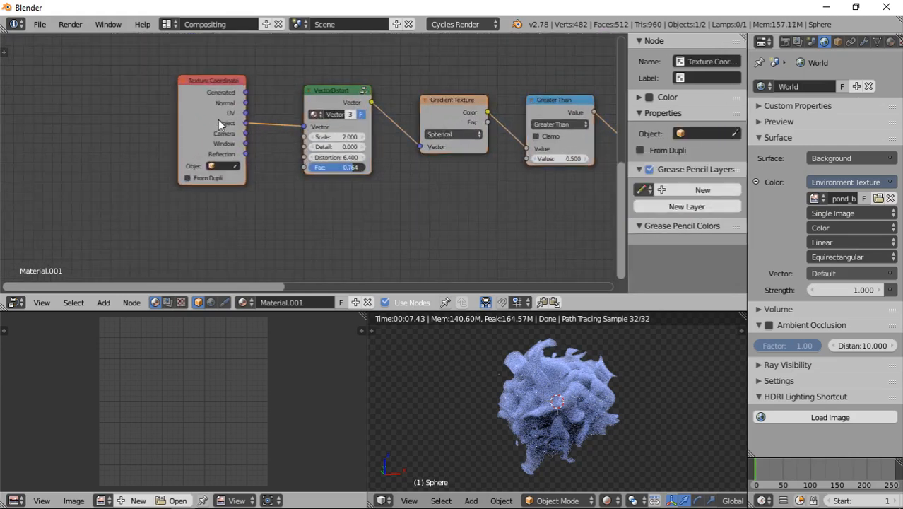
pyautogui.moveTo(219, 120); pyautogui.dragTo(64, 120)
# Step: Insert a Mapping node between the duplicated Texture Coordinate's Object output and VectorDistort's Vector input
pyautogui.hotkey('shift', 'a')
pyautogui.moveTo(136, 136)
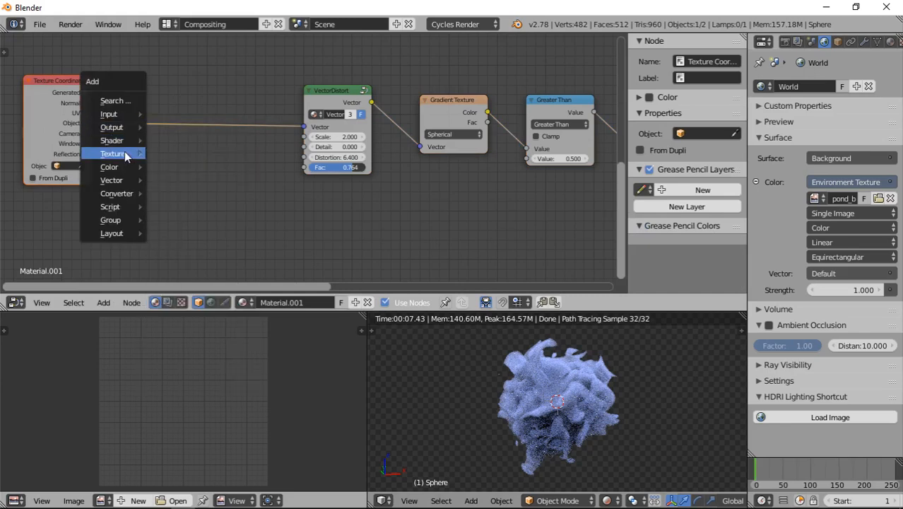
pyautogui.moveTo(125, 183)
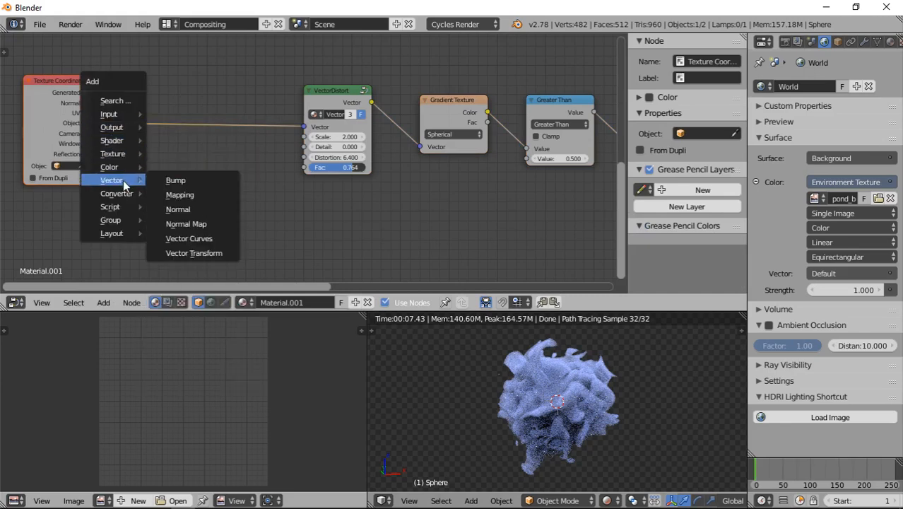
pyautogui.click(180, 194)
pyautogui.click(117, 72)
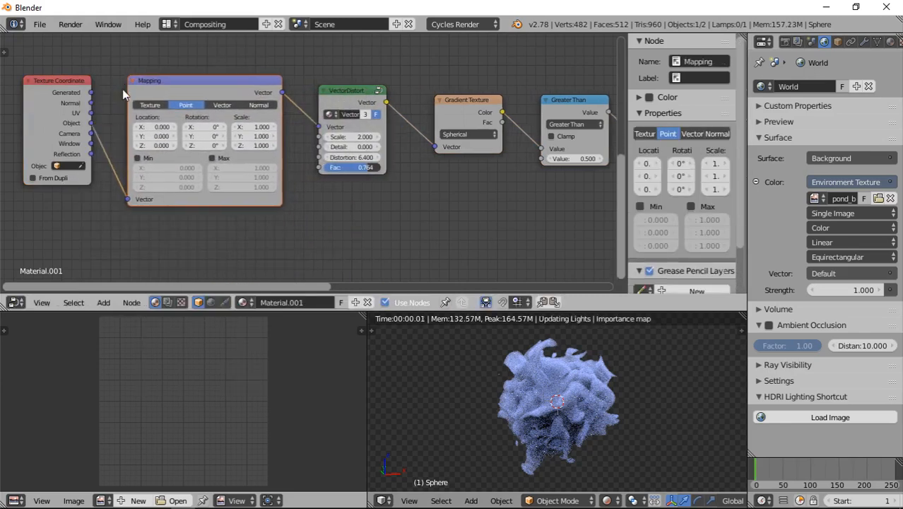
# Step: Set the duplicated chain's Mapping node Z location to 50
pyautogui.scroll(1, 205, 161)
pyautogui.doubleClick(125, 143)
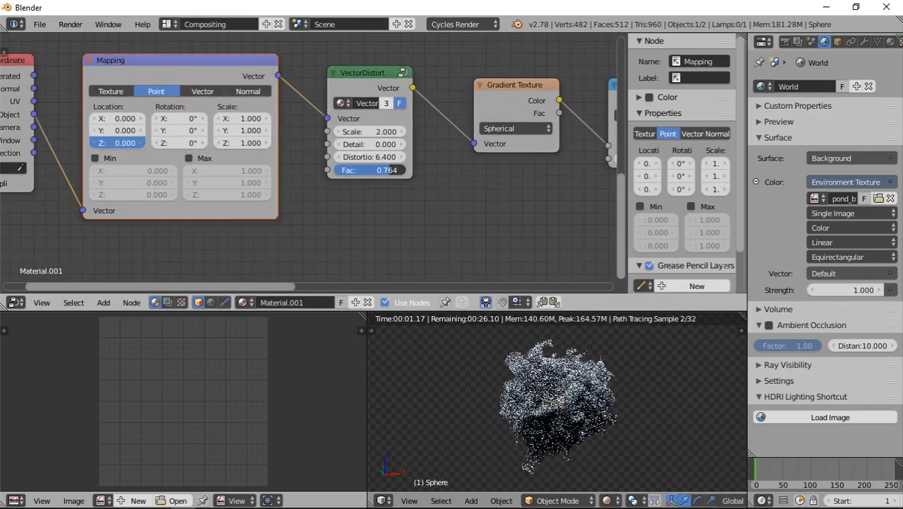
pyautogui.write('50')
pyautogui.press('Return')
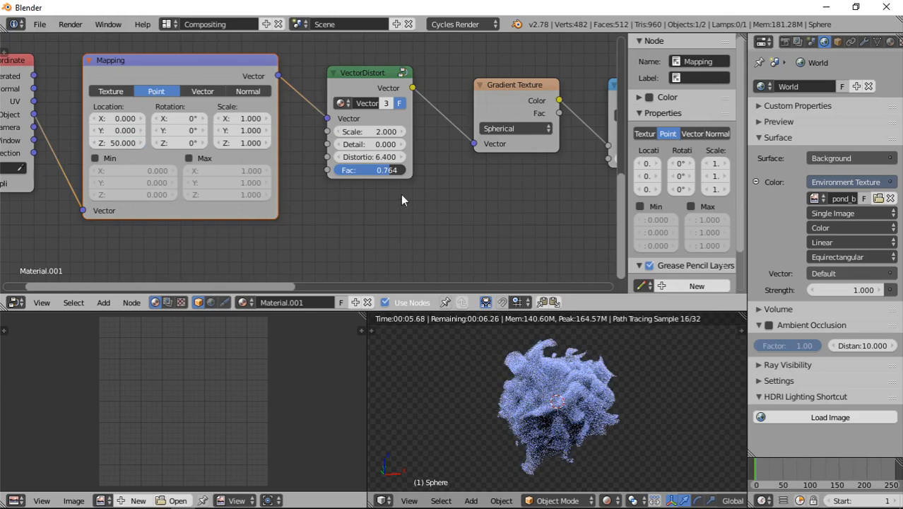
# Step: Preview the duplicated Density node's output through the Viewer node
pyautogui.moveTo(401, 194); pyautogui.dragTo(162, 176, button='middle')
pyautogui.scroll(-6, 301, 157)
pyautogui.moveTo(349, 152); pyautogui.dragTo(280, 206, button='middle')
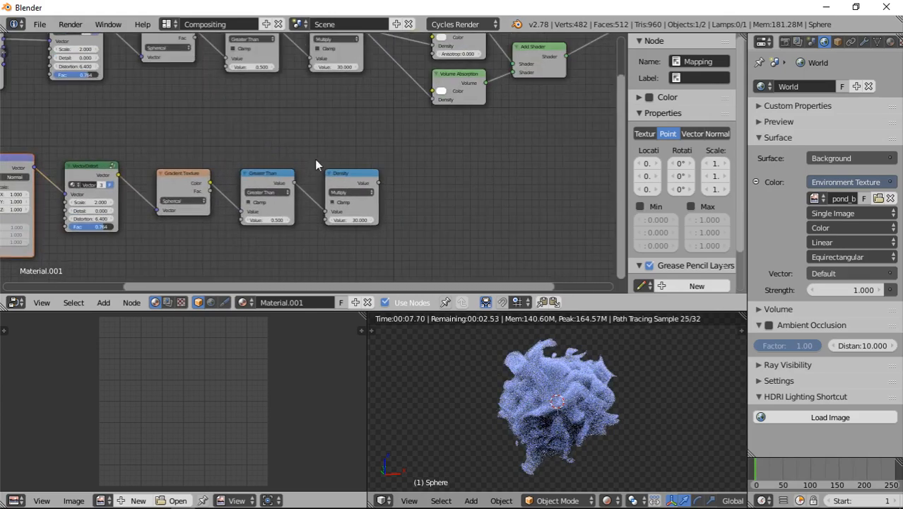
pyautogui.moveTo(340, 167); pyautogui.dragTo(227, 195, button='middle')
pyautogui.keyDown('ctrl'); pyautogui.keyDown('shift'); pyautogui.click(110, 232); pyautogui.keyUp('shift'); pyautogui.keyUp('ctrl')
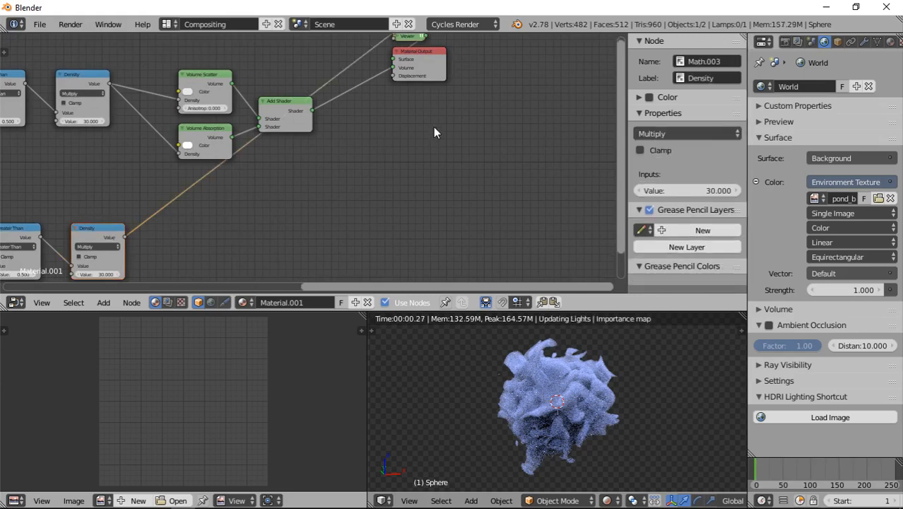
# Step: Disconnect Add Shader from Material Output's Volume input and move the Viewer and Material Output nodes down beside the duplicated chain
pyautogui.moveTo(420, 111); pyautogui.dragTo(408, 130, button='middle')
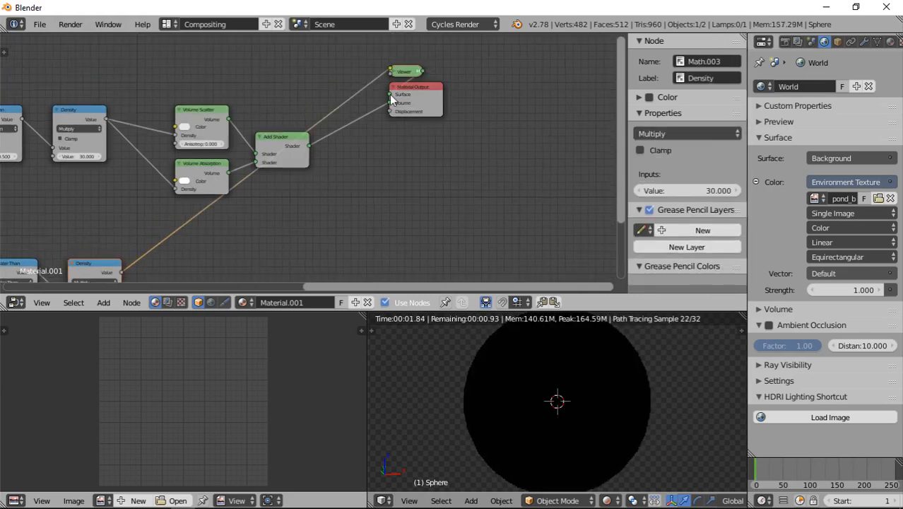
pyautogui.moveTo(390, 99); pyautogui.dragTo(424, 130)
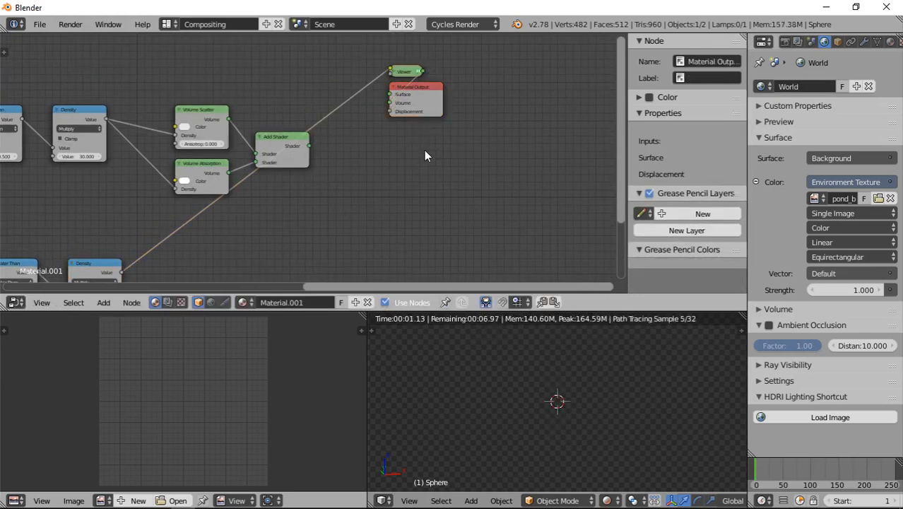
pyautogui.press('g')
pyautogui.click(295, 243)
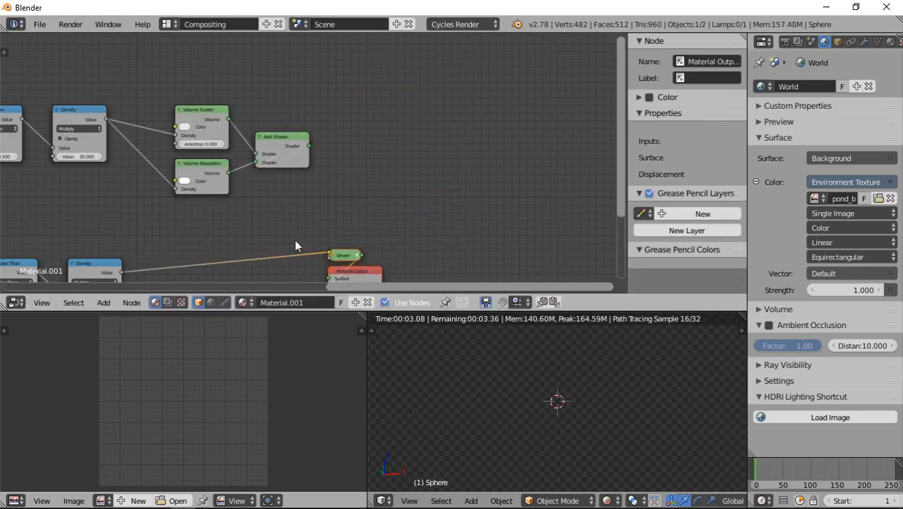
# Step: Preview the duplicated Density, Greater Than and Gradient Texture nodes one after another to trace the chain's output
pyautogui.moveTo(296, 246); pyautogui.dragTo(430, 140, button='middle')
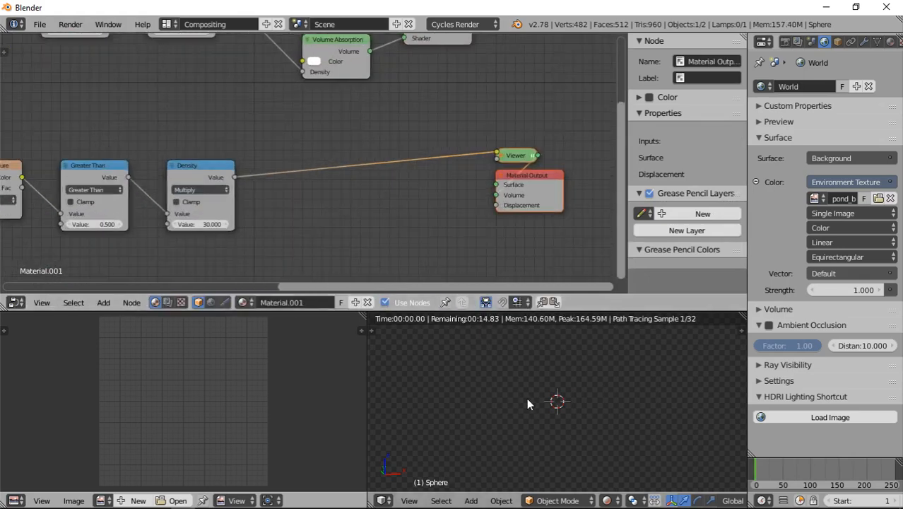
pyautogui.moveTo(192, 208); pyautogui.dragTo(343, 177, button='middle')
pyautogui.click(345, 147)
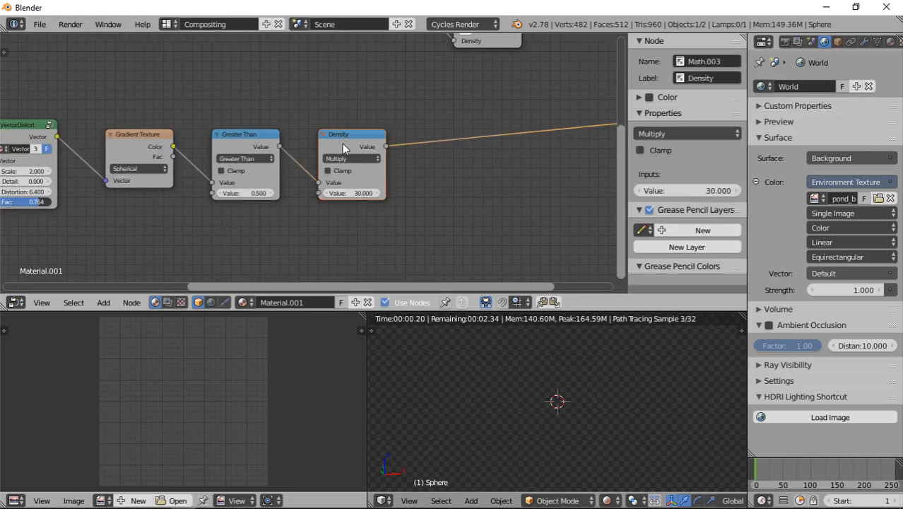
pyautogui.click(243, 148)
pyautogui.click(132, 161)
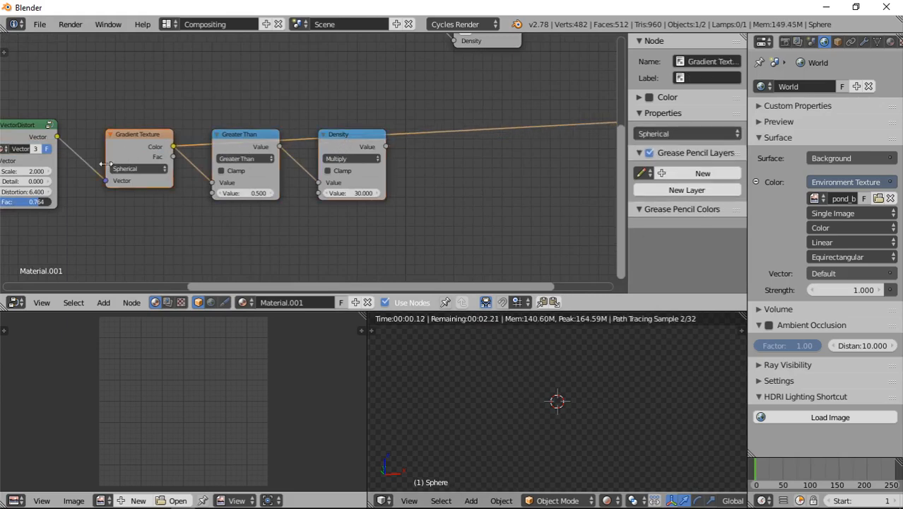
# Step: Reset the Mapping node's Z location to 0
pyautogui.moveTo(88, 167); pyautogui.dragTo(363, 146, button='middle')
pyautogui.moveTo(138, 195); pyautogui.dragTo(149, 165, button='middle')
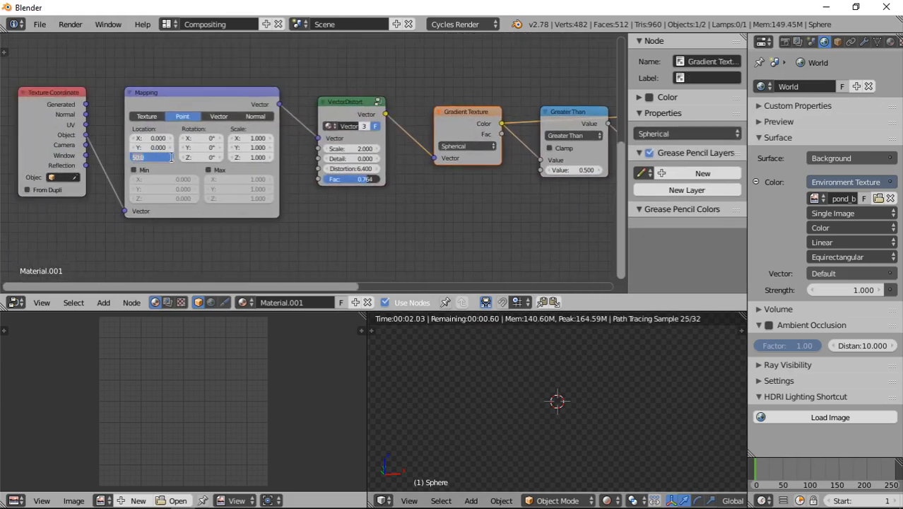
pyautogui.press('Return')
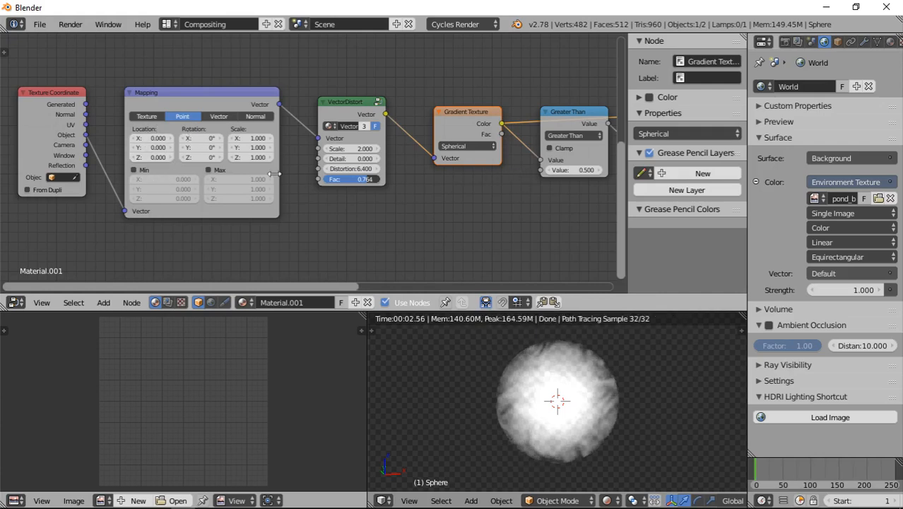
# Step: Delete the Mapping node while keeping Texture Coordinate's Object output linked to VectorDistort's Vector input
pyautogui.scroll(-6, 319, 191)
pyautogui.scroll(3, 270, 170)
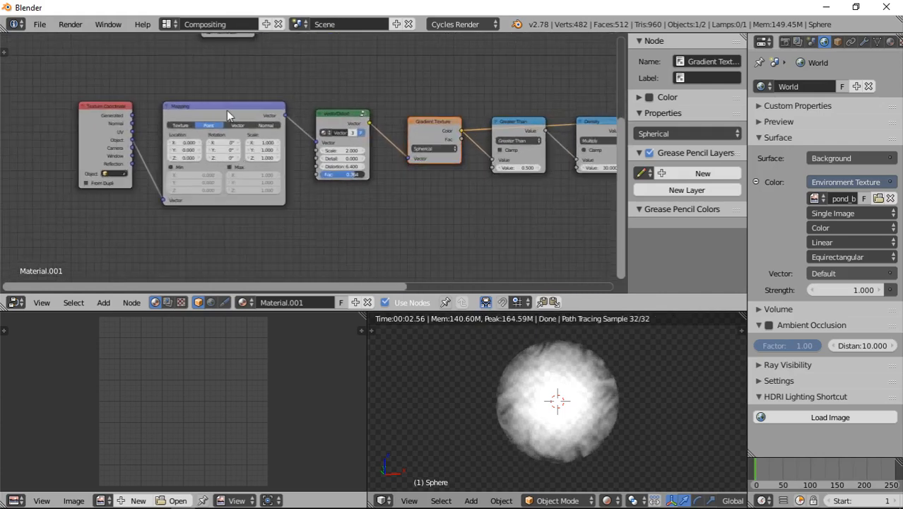
pyautogui.click(226, 110)
pyautogui.scroll(3, 194, 161)
pyautogui.scroll(2, 190, 168)
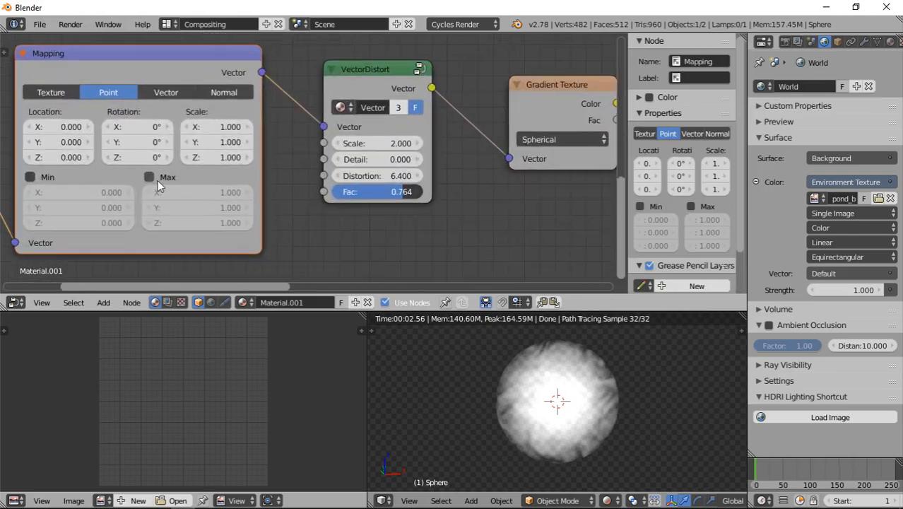
pyautogui.moveTo(168, 183); pyautogui.dragTo(271, 186, button='middle')
pyautogui.hotkey('ctrl', 'x')
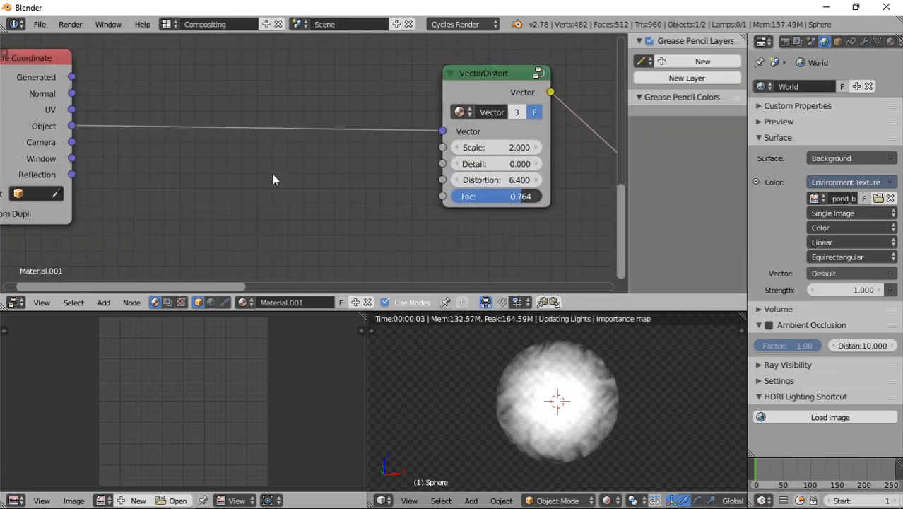
pyautogui.scroll(-1, 280, 174)
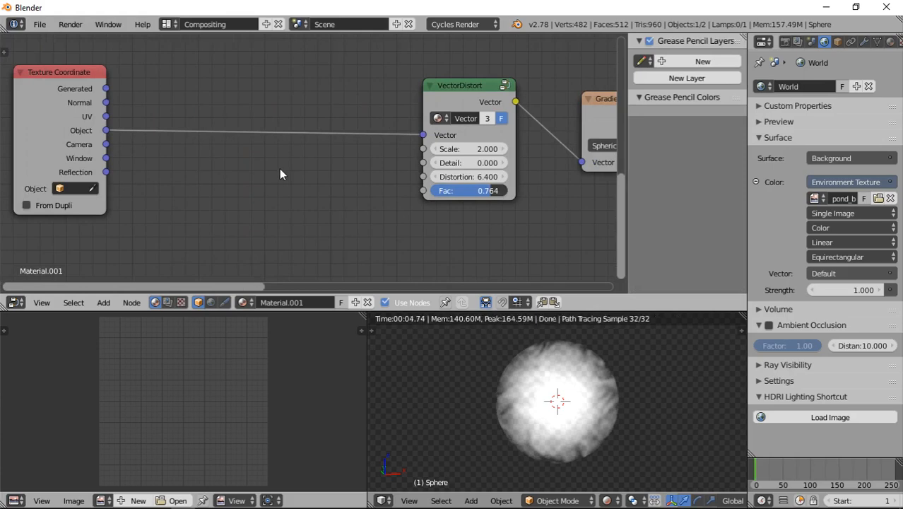
# Step: Move the duplicated Texture Coordinate node closer to its VectorDistort node
pyautogui.scroll(-4, 279, 174)
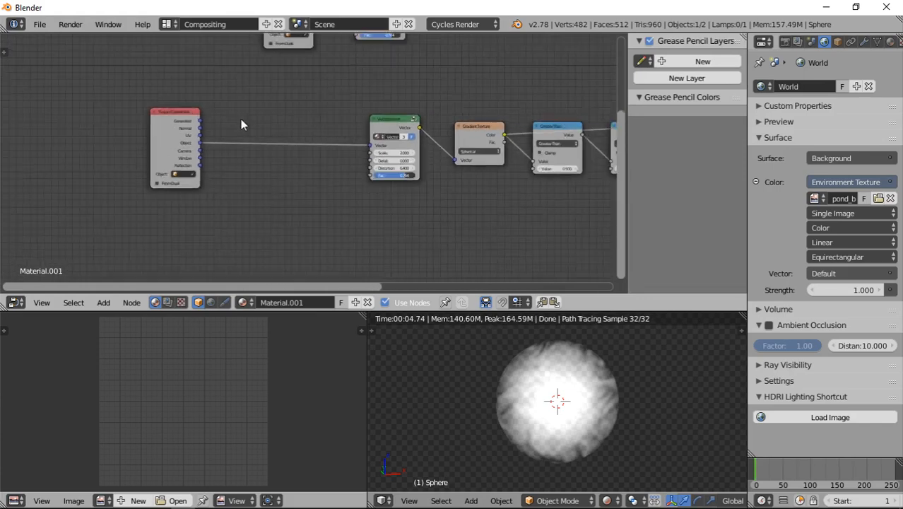
pyautogui.moveTo(202, 145); pyautogui.dragTo(294, 150)
pyautogui.scroll(4, 352, 144)
pyautogui.moveTo(370, 147); pyautogui.dragTo(223, 174, button='middle')
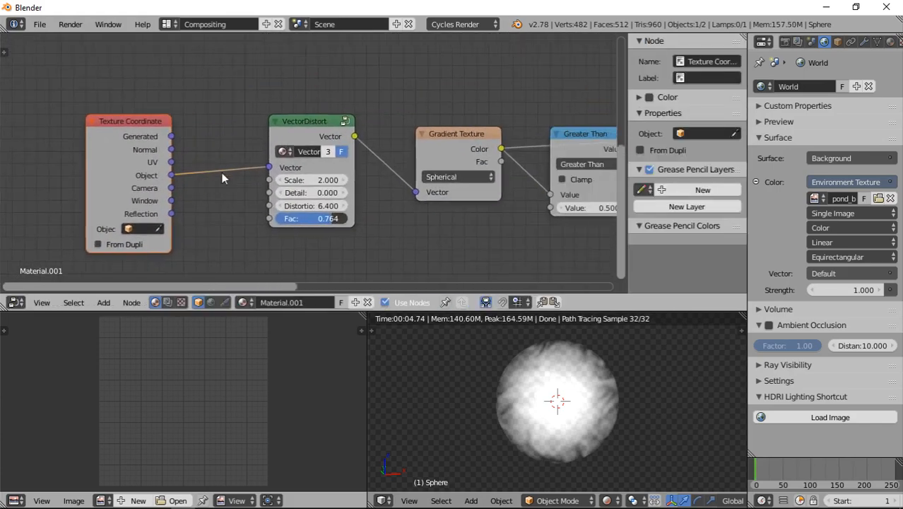
# Step: Raise the duplicated VectorDistort node's Fac to 1.000
pyautogui.scroll(-2, 223, 166)
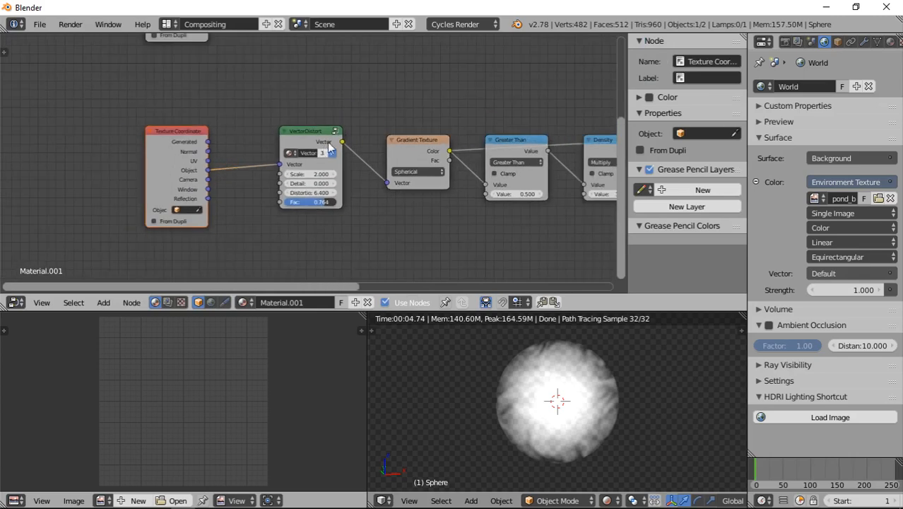
pyautogui.scroll(7, 328, 142)
pyautogui.moveTo(343, 236); pyautogui.dragTo(374, 238)
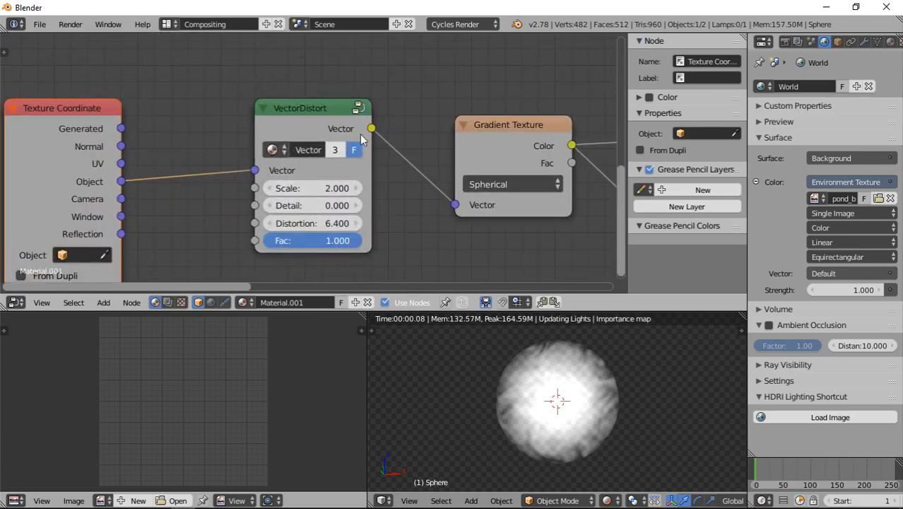
pyautogui.scroll(-7, 464, 229)
# Step: Preview the duplicated Density node's output, followed by the duplicated Greater Than node's output
pyautogui.moveTo(608, 154); pyautogui.dragTo(260, 186, button='middle')
pyautogui.click(275, 172)
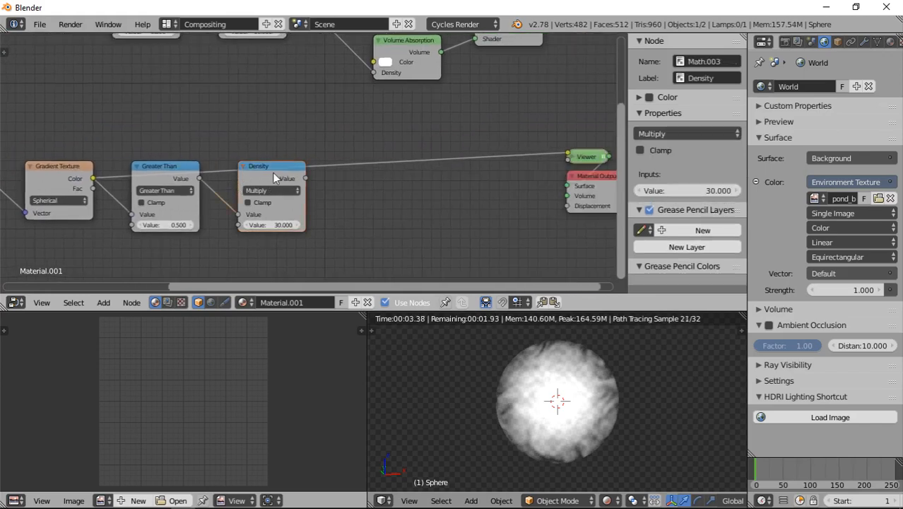
pyautogui.keyDown('ctrl'); pyautogui.keyDown('shift'); pyautogui.click(275, 170); pyautogui.keyUp('shift'); pyautogui.keyUp('ctrl')
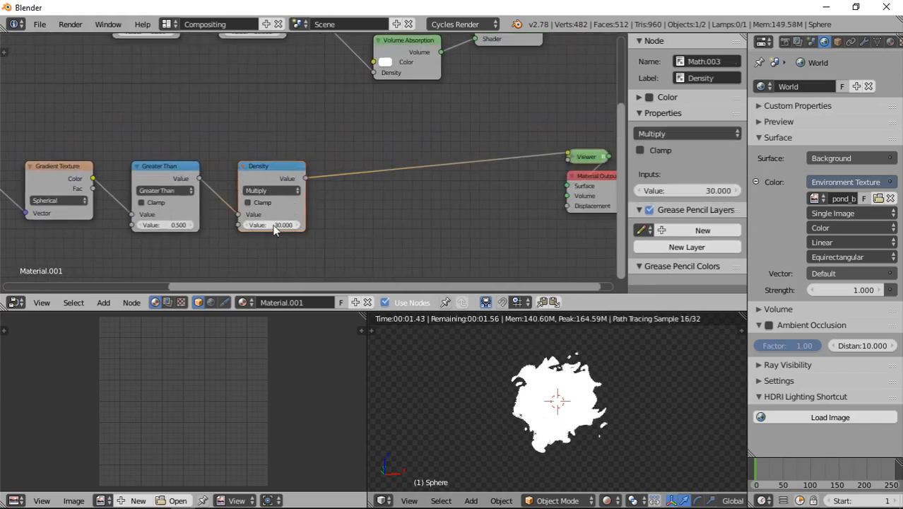
pyautogui.keyDown('ctrl'); pyautogui.keyDown('shift'); pyautogui.click(181, 178); pyautogui.keyUp('shift'); pyautogui.keyUp('ctrl')
# Step: Delete the duplicated Density node from the end of the second chain
pyautogui.moveTo(96, 214); pyautogui.dragTo(359, 172, button='middle')
pyautogui.scroll(3, 340, 181)
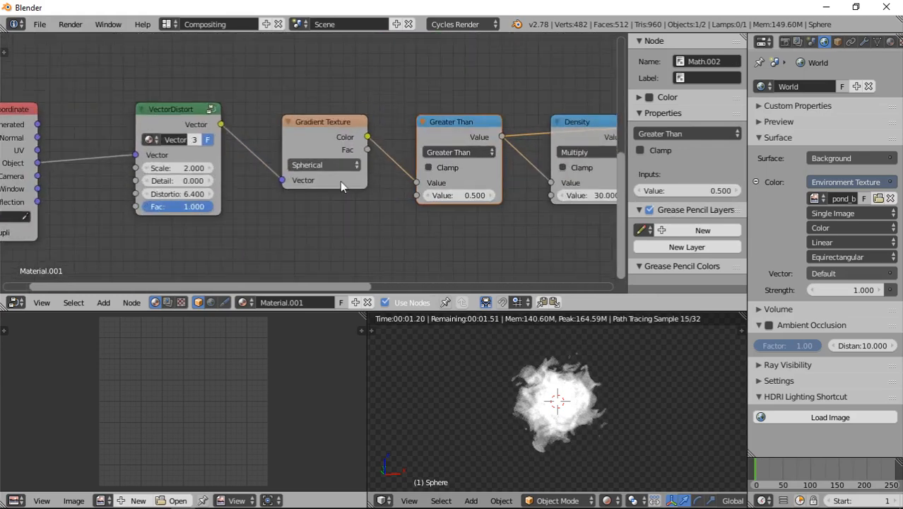
pyautogui.moveTo(182, 190); pyautogui.dragTo(323, 144, button='middle')
pyautogui.moveTo(429, 132); pyautogui.dragTo(18, 181, button='middle')
pyautogui.click(353, 137)
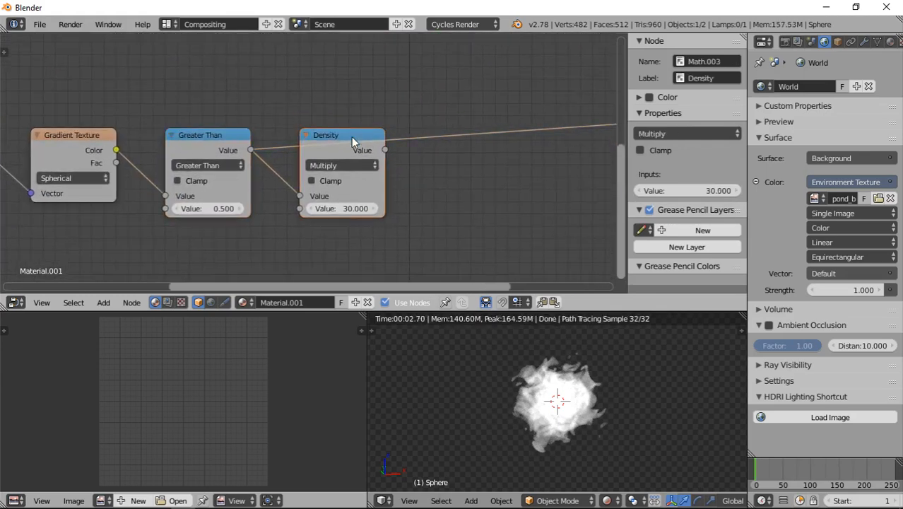
pyautogui.moveTo(337, 149); pyautogui.dragTo(341, 232)
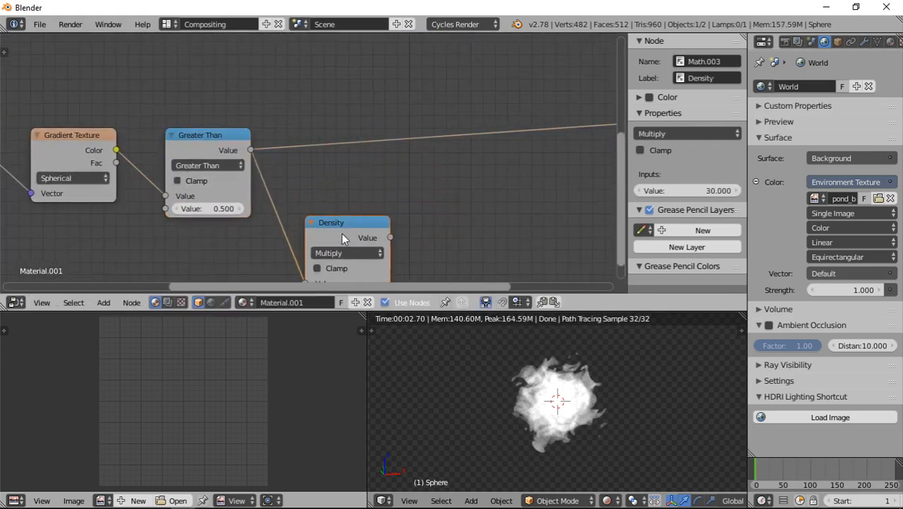
pyautogui.press('x')
# Step: Set the duplicated VectorDistort node's Detail to 5
pyautogui.scroll(-3, 138, 125)
pyautogui.moveTo(185, 136); pyautogui.dragTo(313, 96, button='middle')
pyautogui.moveTo(148, 171); pyautogui.dragTo(282, 152, button='middle')
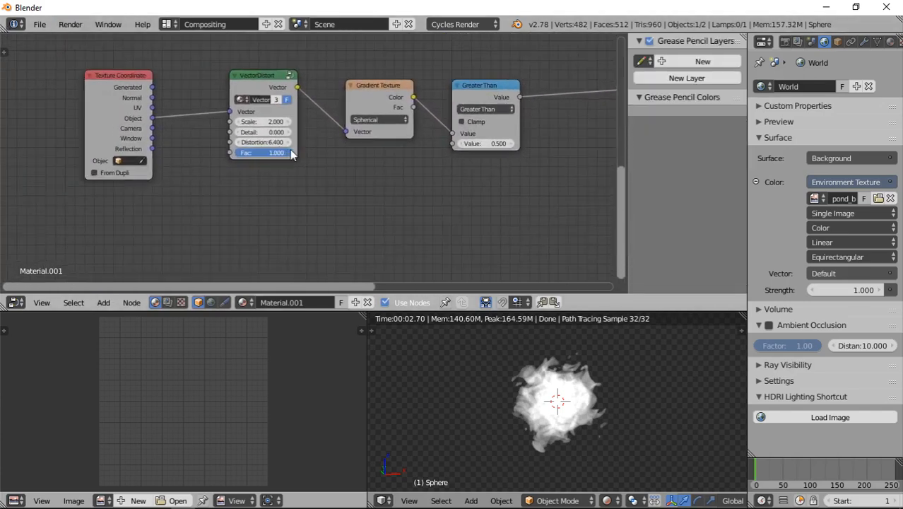
pyautogui.scroll(2, 317, 139)
pyautogui.scroll(1, 315, 151)
pyautogui.click(227, 117)
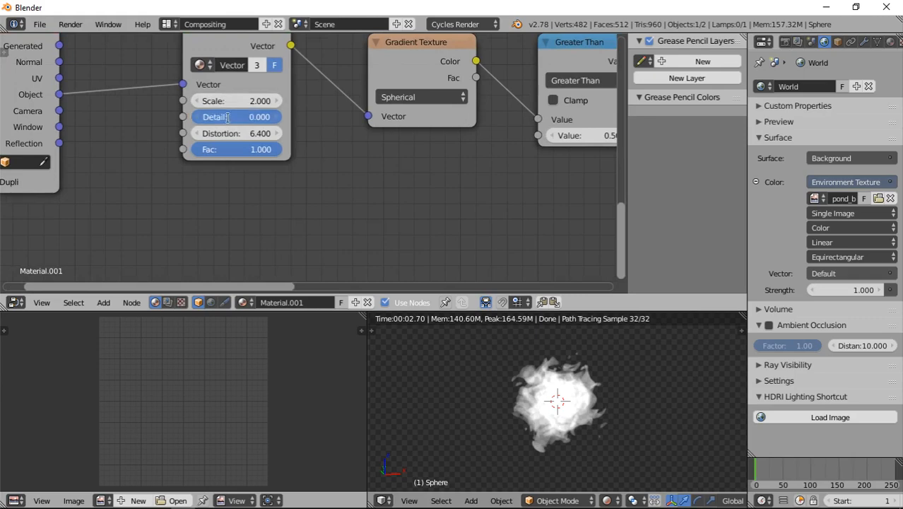
pyautogui.write('5')
pyautogui.press('Return')
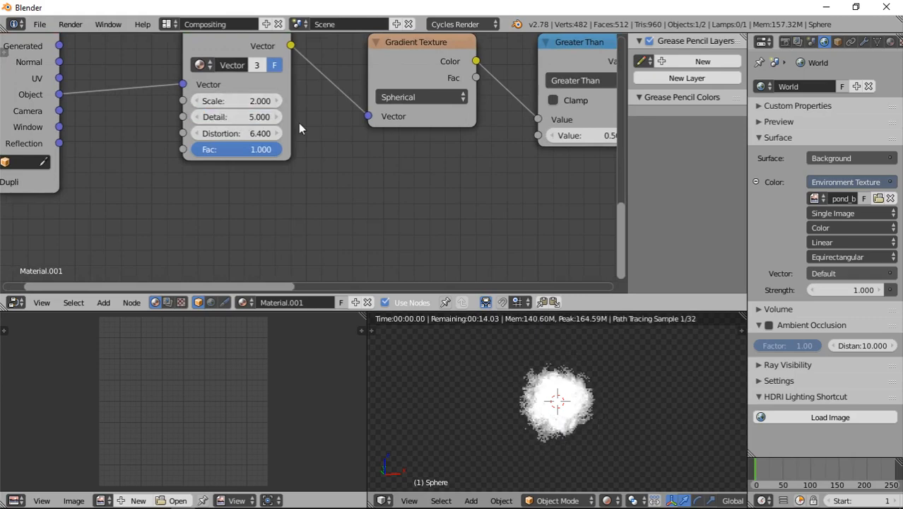
# Step: Set the duplicated VectorDistort node's Detail back to 0
pyautogui.click(233, 121)
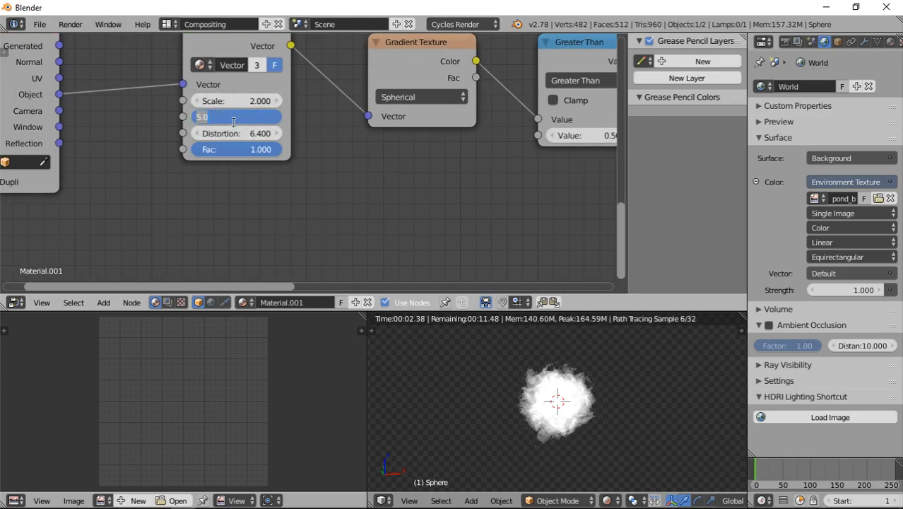
pyautogui.write('0')
pyautogui.press('Return')
# Step: Clear the duplicated VectorDistort node's Distortion to 0 and raise it to 3.1
pyautogui.click(228, 130)
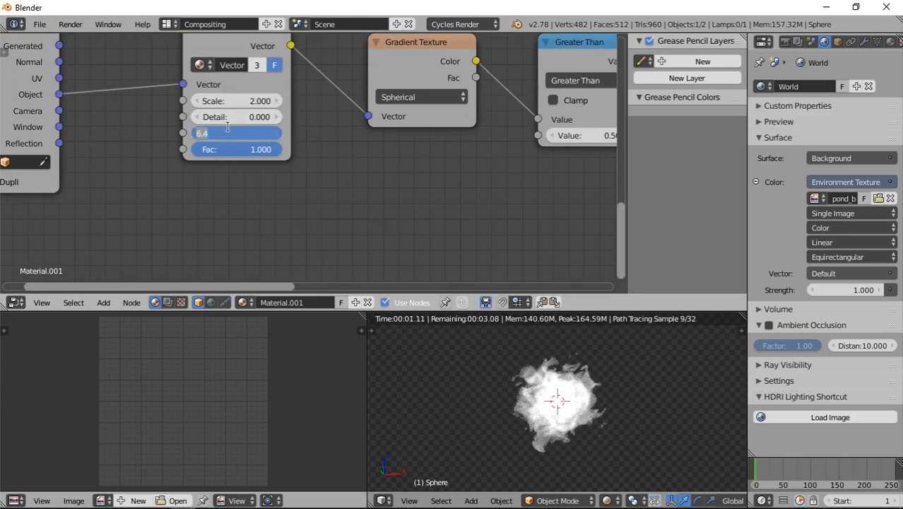
pyautogui.press('Return')
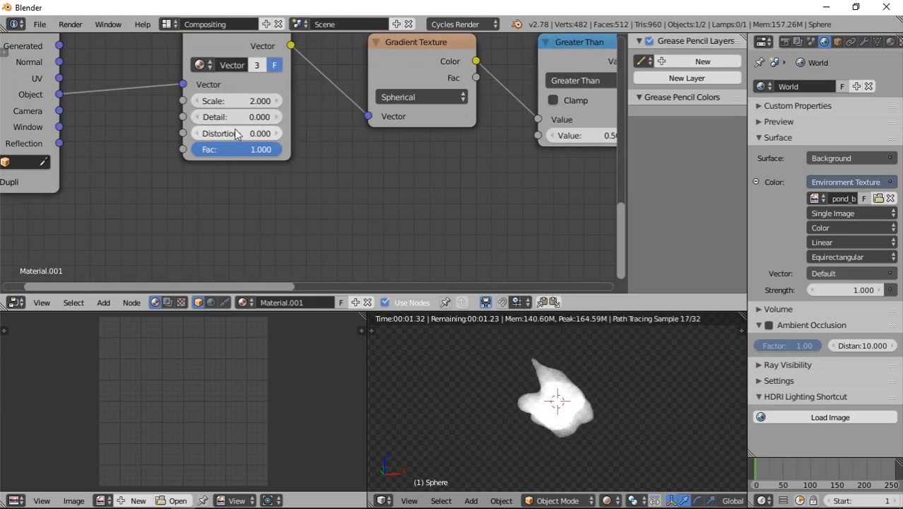
pyautogui.moveTo(236, 132); pyautogui.dragTo(261, 133)
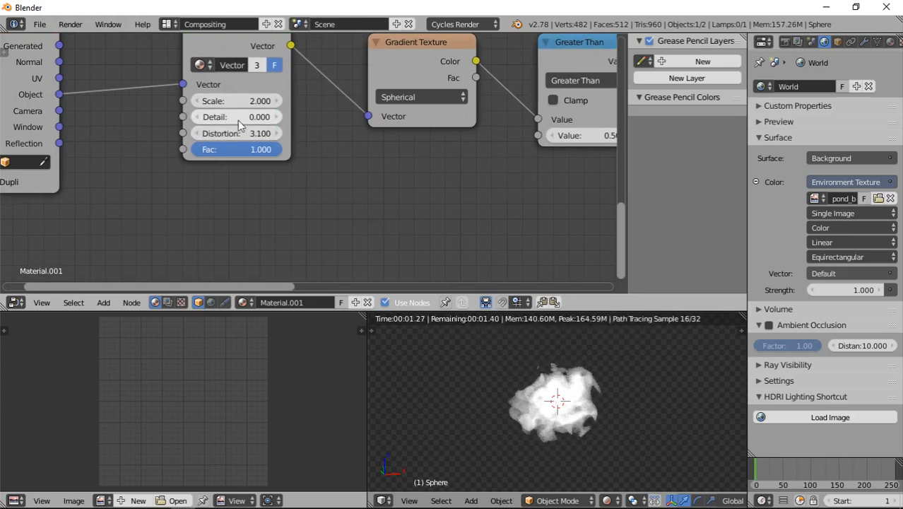
# Step: Compare the original chain's Greater Than output with the duplicated chain's by previewing each in turn
pyautogui.scroll(-1, 386, 192)
pyautogui.scroll(-5, 386, 193)
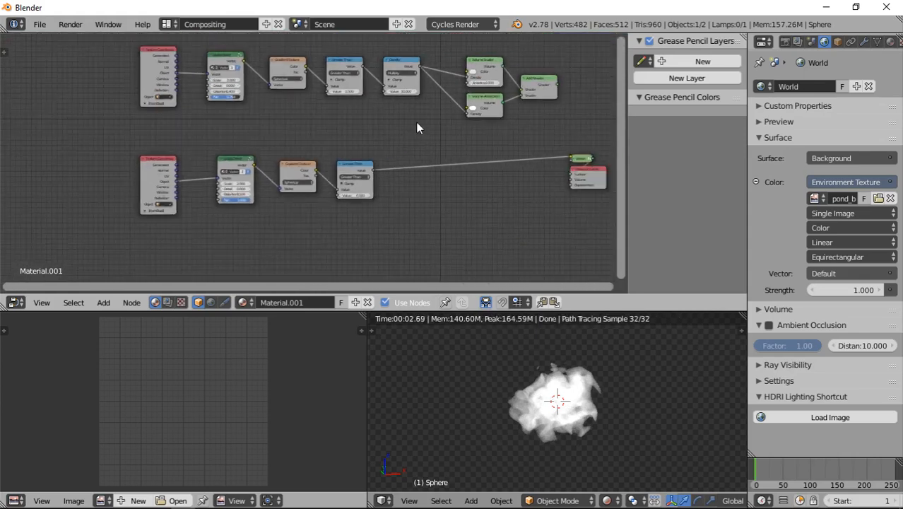
pyautogui.keyDown('ctrl'); pyautogui.keyDown('shift'); pyautogui.click(347, 68); pyautogui.keyUp('shift'); pyautogui.keyUp('ctrl')
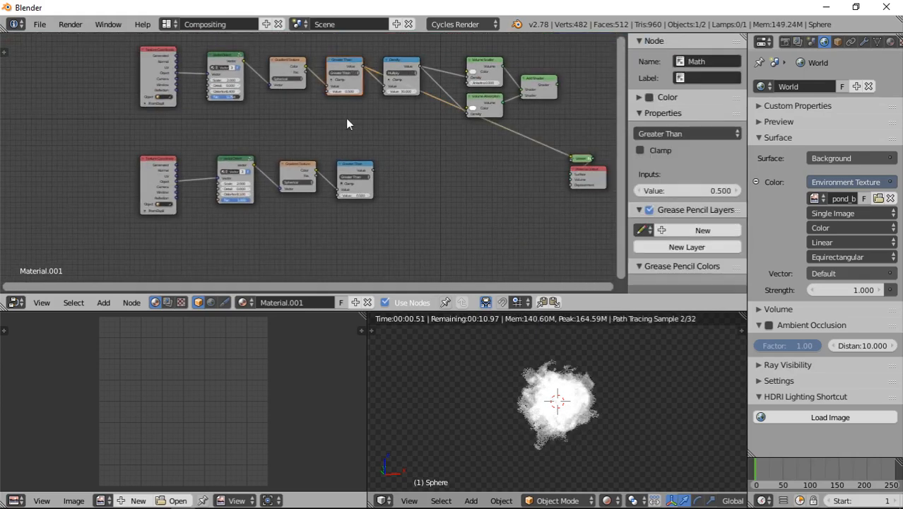
pyautogui.keyDown('ctrl'); pyautogui.keyDown('shift'); pyautogui.click(354, 178); pyautogui.keyUp('shift'); pyautogui.keyUp('ctrl')
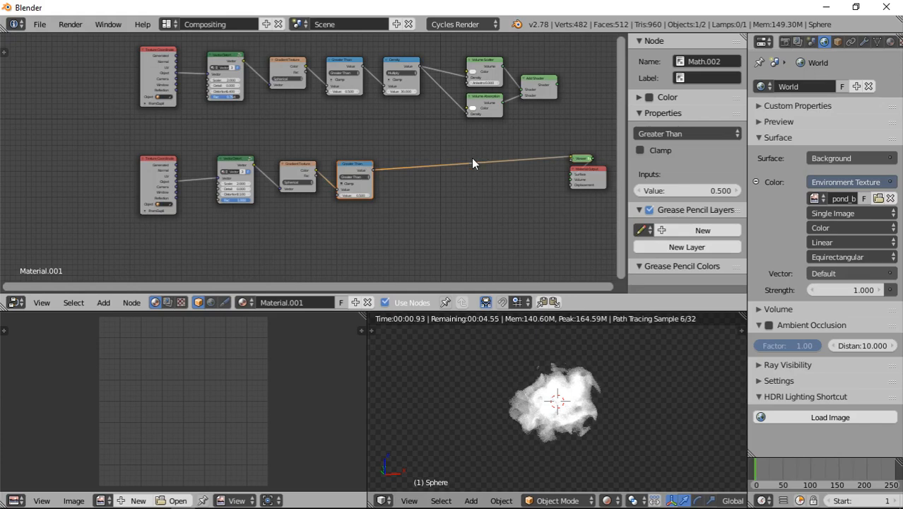
# Step: Add an Emission shader and place it between the duplicated chain's Greater Than node and the Material Output
pyautogui.moveTo(418, 189); pyautogui.dragTo(335, 195, button='middle')
pyautogui.scroll(3, 336, 195)
pyautogui.hotkey('shift', 'a')
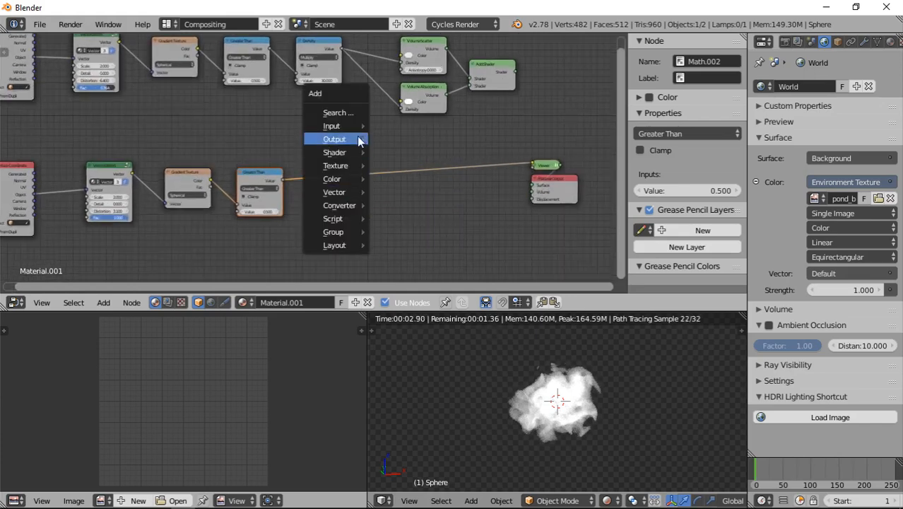
pyautogui.click(351, 114)
pyautogui.write('emission')
pyautogui.click(369, 138)
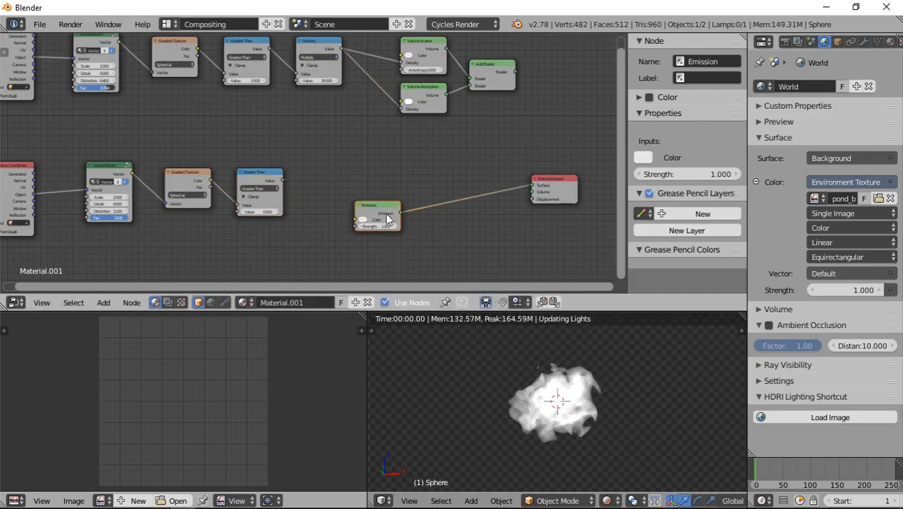
pyautogui.click(379, 185)
pyautogui.scroll(2, 339, 192)
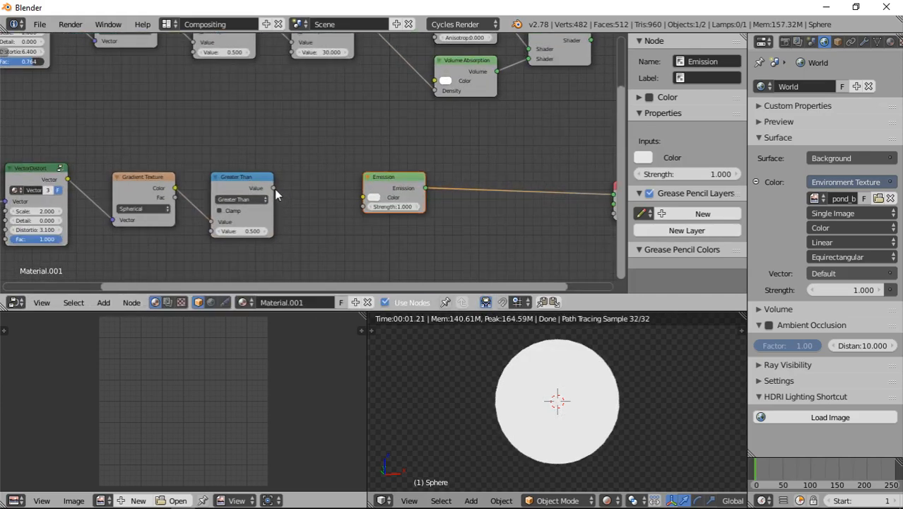
# Step: Connect the Greater Than value to the Emission's Strength, and move the Emission link from the Material Output's Surface to its Volume
pyautogui.moveTo(274, 189); pyautogui.dragTo(300, 218)
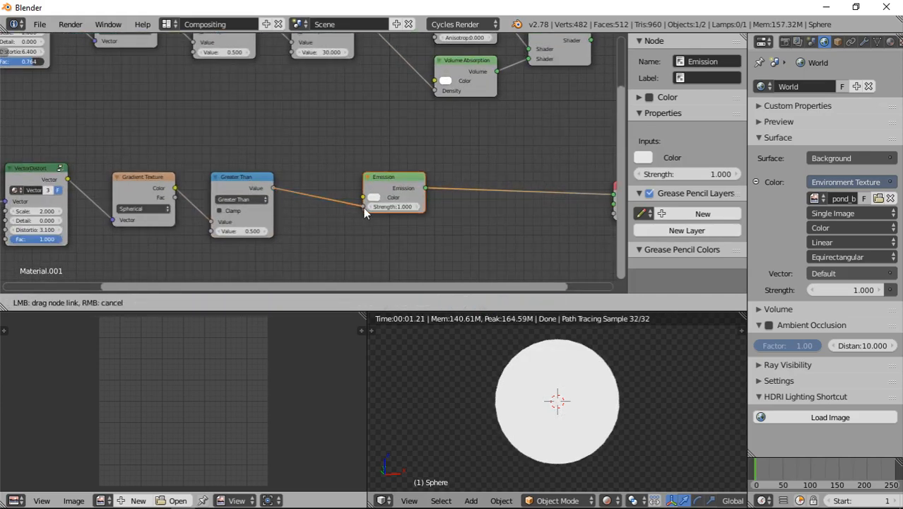
pyautogui.moveTo(363, 208); pyautogui.dragTo(363, 207)
pyautogui.moveTo(313, 210); pyautogui.dragTo(298, 182, button='middle')
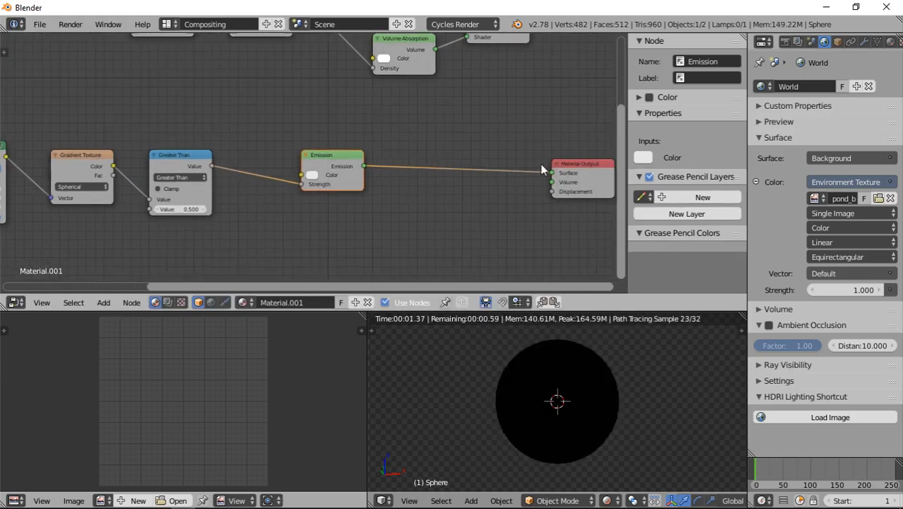
pyautogui.click(176, 160)
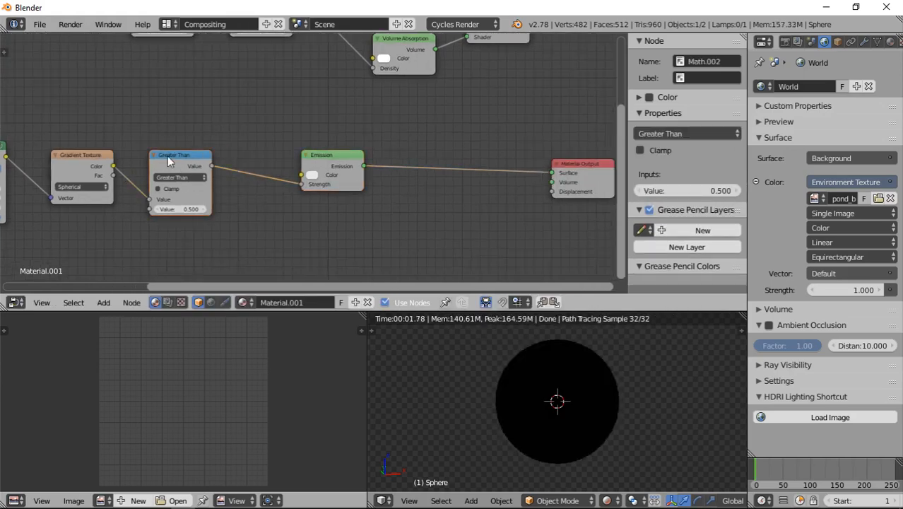
pyautogui.moveTo(204, 184); pyautogui.dragTo(312, 185, button='middle')
pyautogui.moveTo(458, 182); pyautogui.dragTo(284, 170, button='middle')
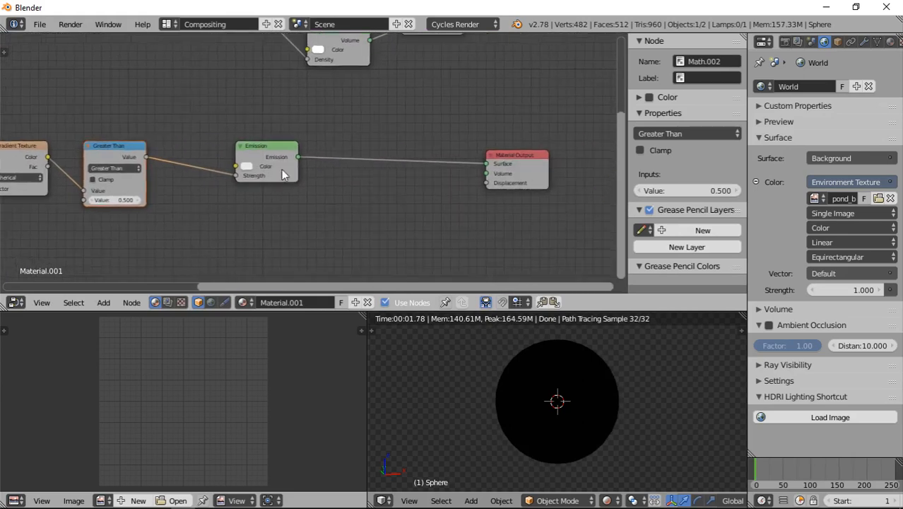
pyautogui.moveTo(486, 163); pyautogui.dragTo(485, 173)
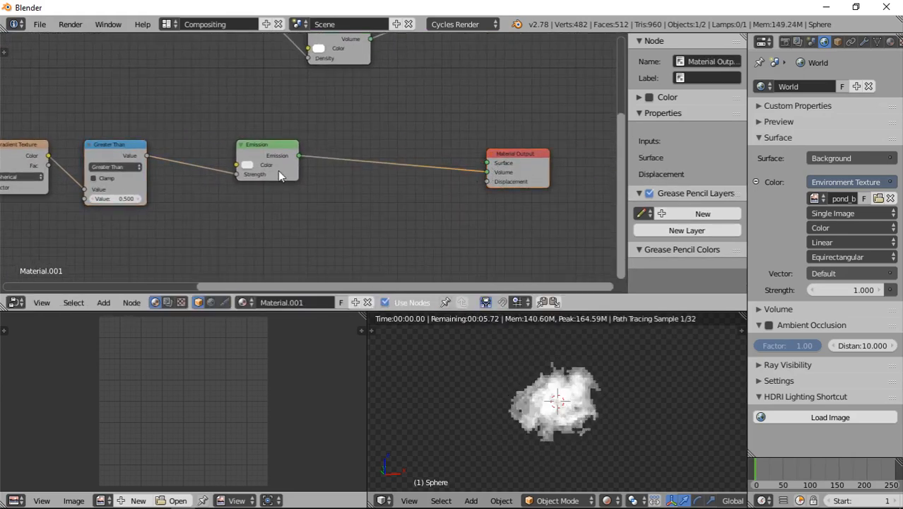
# Step: Try purple and green tints for the Emission colour and settle on blue
pyautogui.scroll(2, 278, 171)
pyautogui.moveTo(215, 181); pyautogui.dragTo(362, 163, button='middle')
pyautogui.scroll(-1, 346, 202)
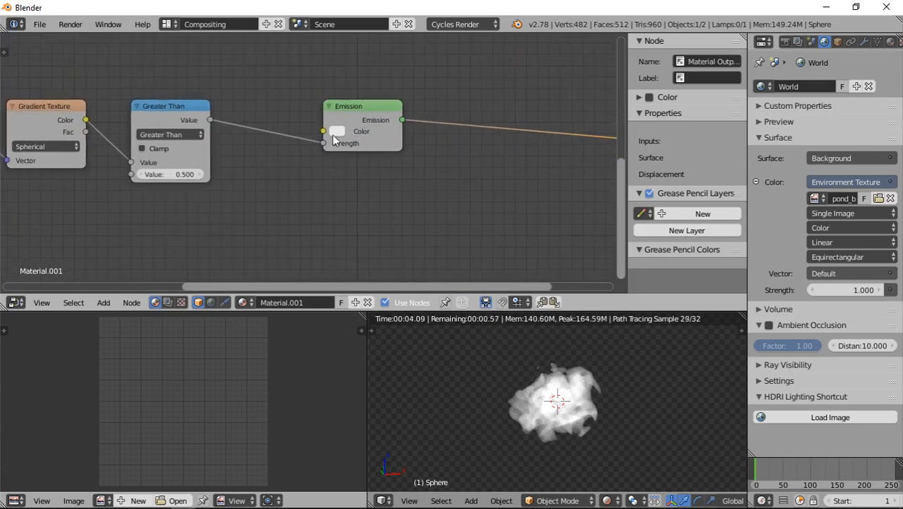
pyautogui.click(337, 130)
pyautogui.click(387, 170)
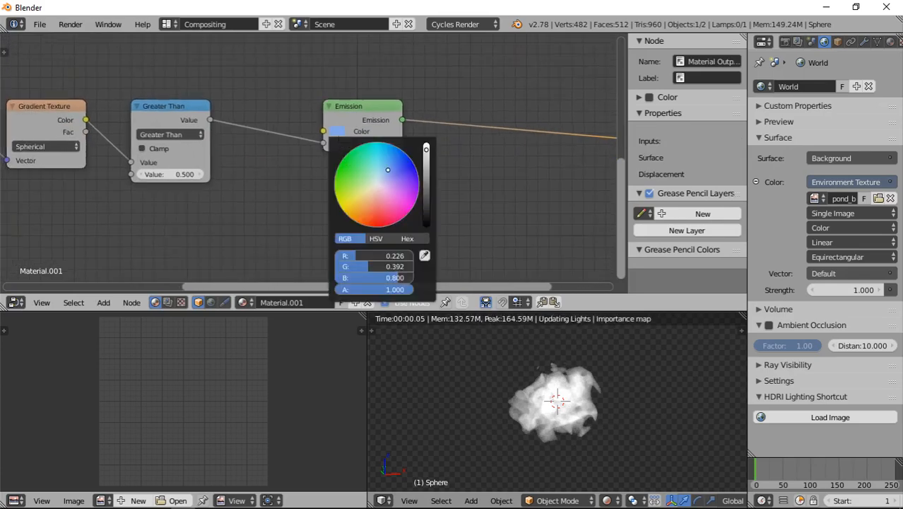
pyautogui.click(407, 199)
pyautogui.click(369, 171)
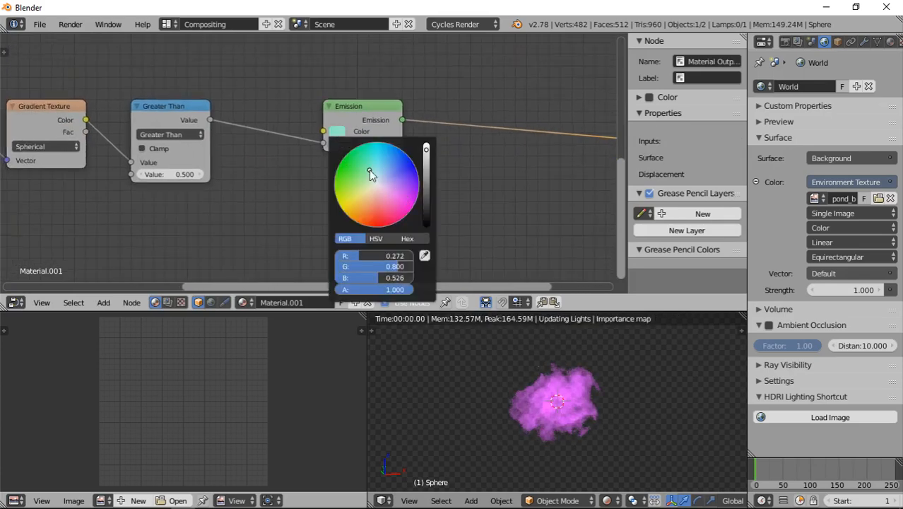
pyautogui.click(393, 162)
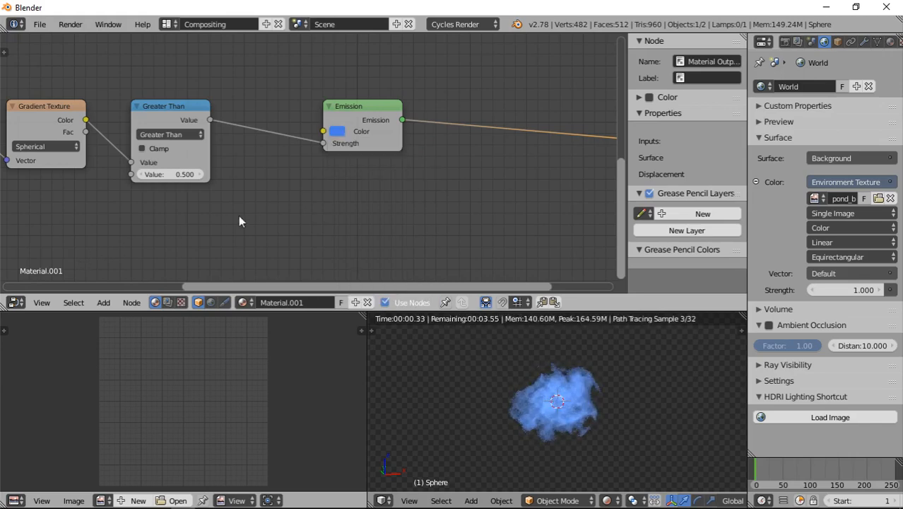
# Step: Review the glow chain's nodes from the Material Output back to the duplicated VectorDistort node
pyautogui.scroll(-3, 315, 159)
pyautogui.moveTo(508, 56); pyautogui.dragTo(189, 106, button='middle')
pyautogui.click(337, 75)
pyautogui.keyDown('shift'); pyautogui.click(78, 158); pyautogui.keyUp('shift')
pyautogui.scroll(-1, 124, 164)
pyautogui.moveTo(123, 168); pyautogui.dragTo(343, 120, button='middle')
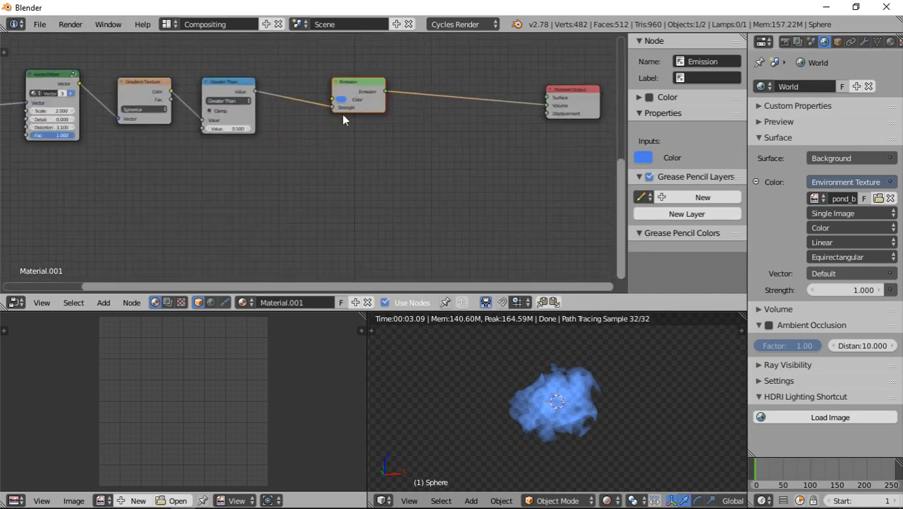
pyautogui.scroll(2, 307, 169)
pyautogui.moveTo(125, 166); pyautogui.dragTo(301, 175, button='middle')
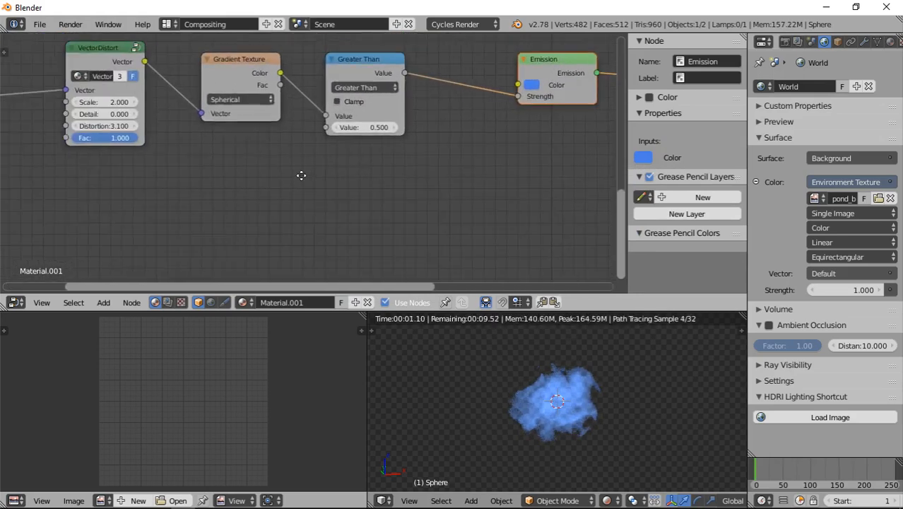
pyautogui.scroll(-1, 204, 179)
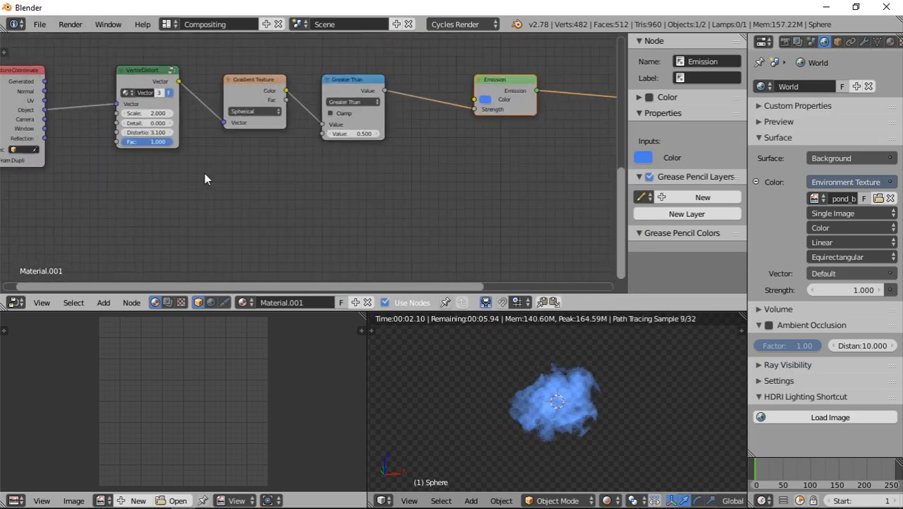
# Step: Preview the duplicated chain's Gradient Texture, rerouting the Viewer link to the Material Output's Volume input
pyautogui.click(255, 97)
pyautogui.moveTo(276, 102); pyautogui.dragTo(200, 104, button='middle')
pyautogui.keyDown('ctrl'); pyautogui.keyDown('shift'); pyautogui.click(179, 97); pyautogui.keyUp('shift'); pyautogui.keyUp('ctrl')
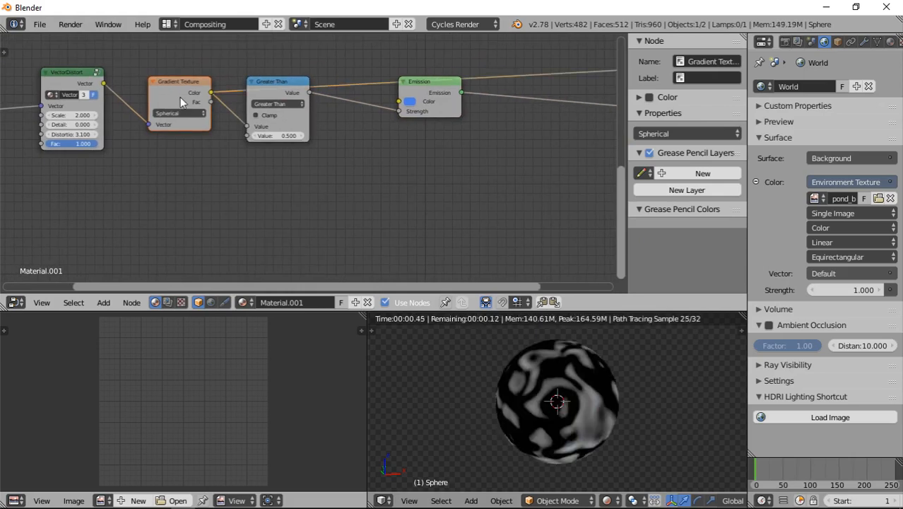
pyautogui.moveTo(594, 92); pyautogui.dragTo(341, 121, button='middle')
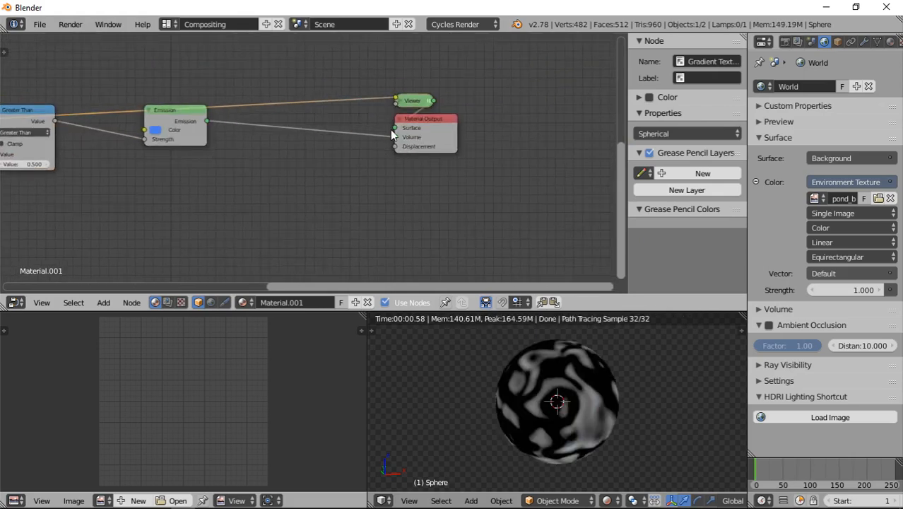
pyautogui.click(417, 138)
pyautogui.moveTo(102, 176); pyautogui.dragTo(335, 184, button='middle')
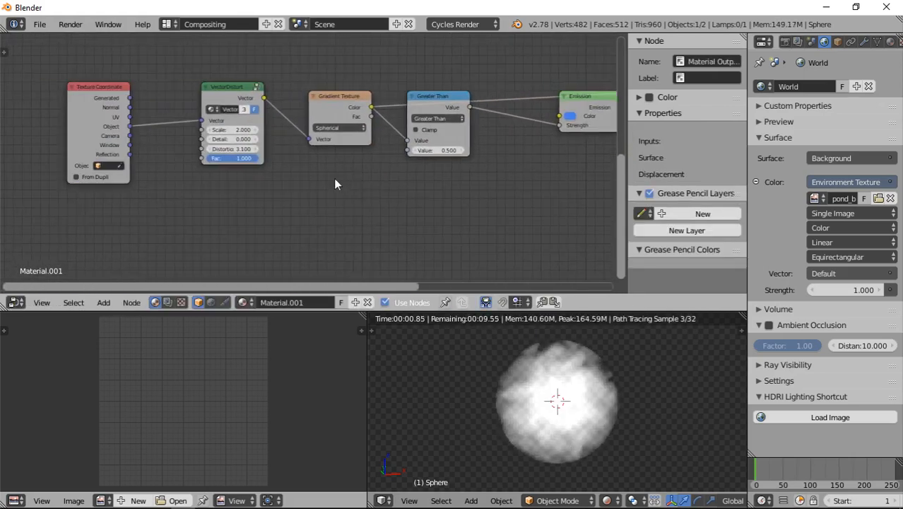
pyautogui.click(337, 111)
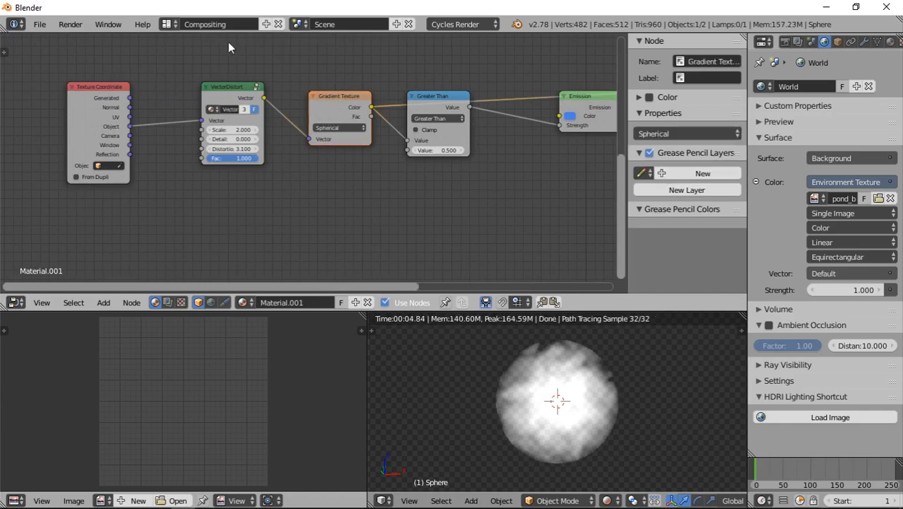
# Step: Add a ColorRamp fed by the duplicated Gradient Texture's colour and place it below the Greater Than node
pyautogui.moveTo(406, 166); pyautogui.dragTo(271, 137, button='middle')
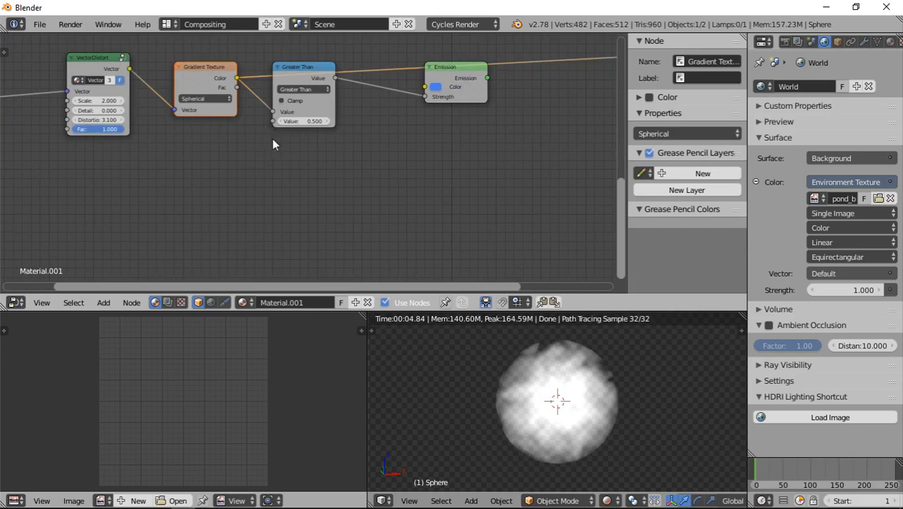
pyautogui.hotkey('shift', 'a')
pyautogui.click(308, 169)
pyautogui.write('co')
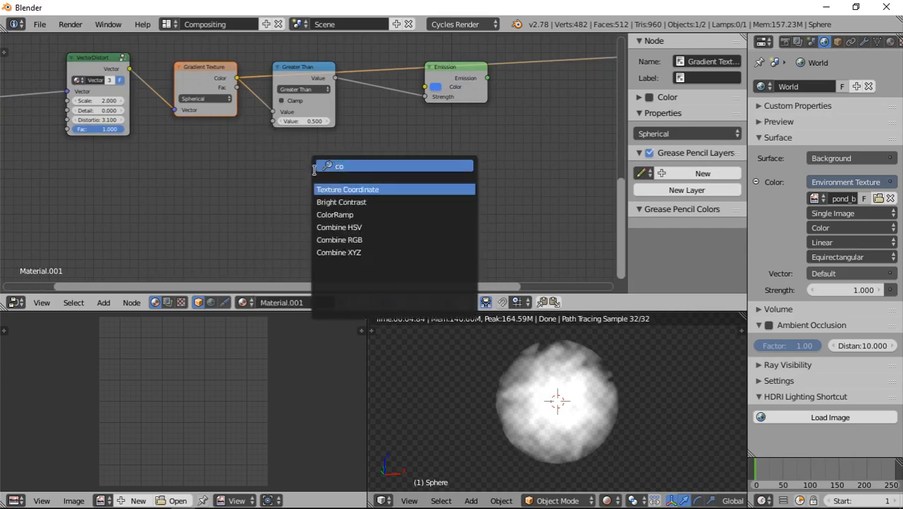
pyautogui.write('lor')
pyautogui.press('Return')
pyautogui.click(523, 59)
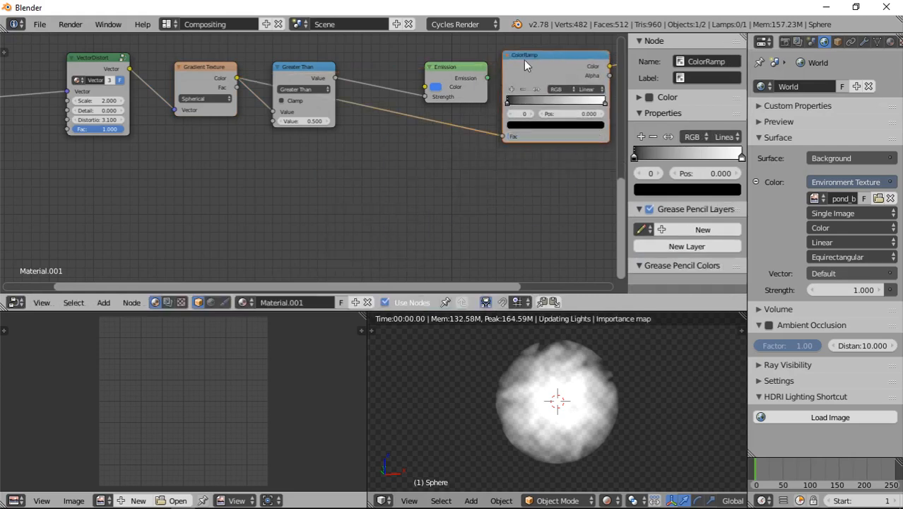
pyautogui.moveTo(524, 59); pyautogui.dragTo(282, 159)
pyautogui.hotkey('shift', 'a')
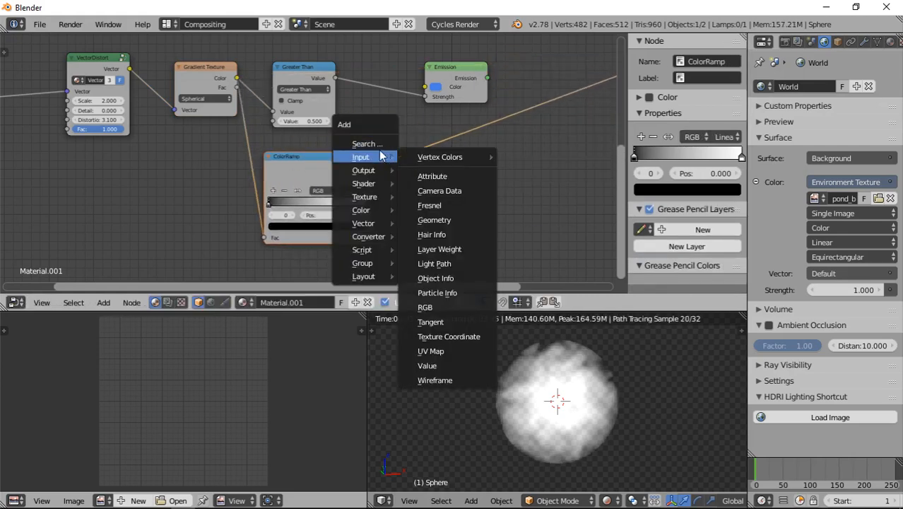
pyautogui.click(373, 144)
pyautogui.press('Escape')
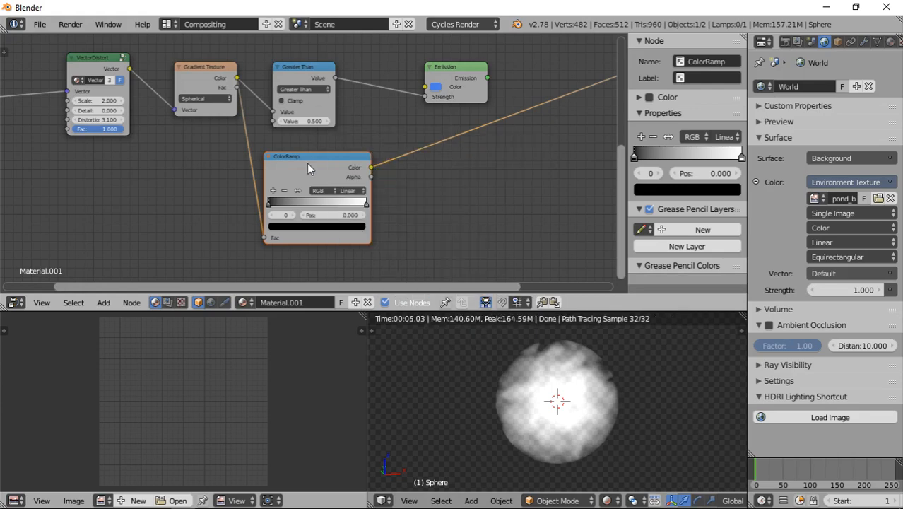
# Step: Colour the ColorRamp's first stop dark teal and its last stop blue
pyautogui.moveTo(316, 158)
pyautogui.mouseDown()
pyautogui.moveTo(364, 139)
pyautogui.moveTo(315, 92)
pyautogui.mouseUp()
pyautogui.scroll(3, 315, 171)
pyautogui.click(346, 244)
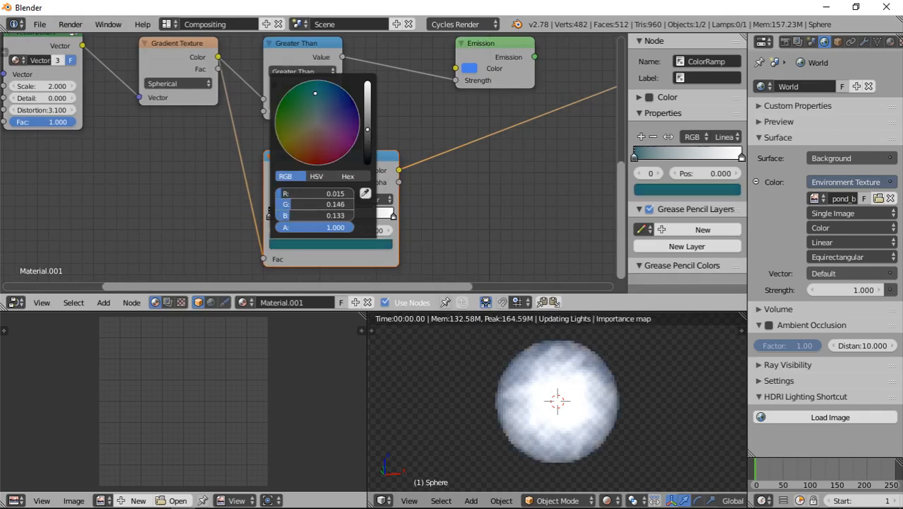
pyautogui.click(393, 216)
pyautogui.click(363, 245)
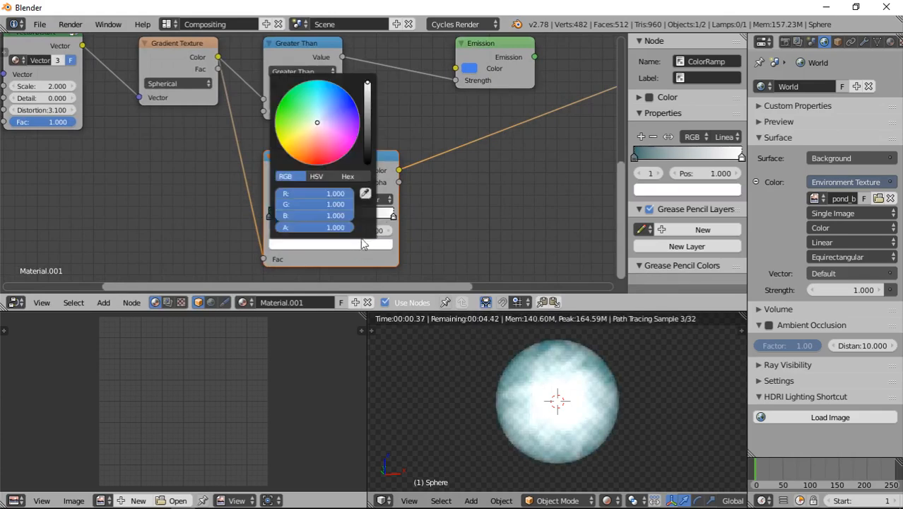
pyautogui.click(338, 97)
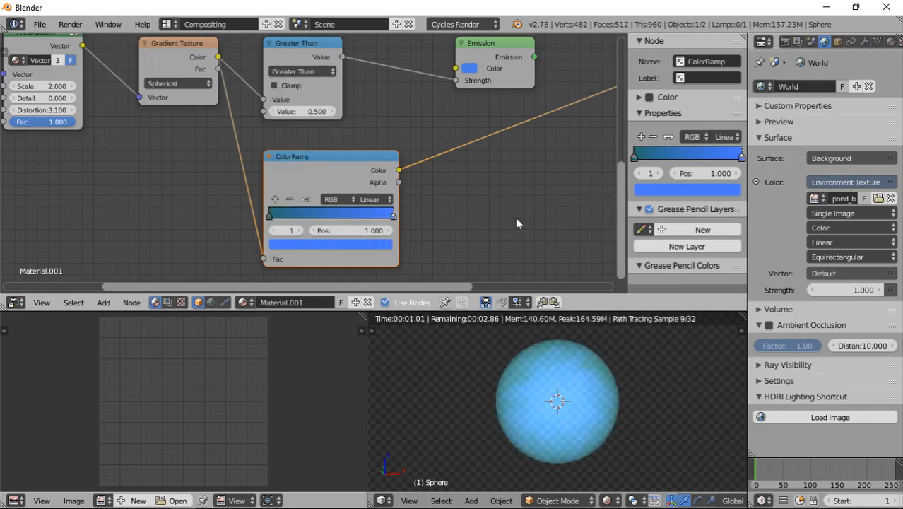
# Step: Switch to the renders folder in File Explorer to check the colours of the reference smoke images, and return to Blender
pyautogui.press('super+Tab')
pyautogui.click(561, 214)
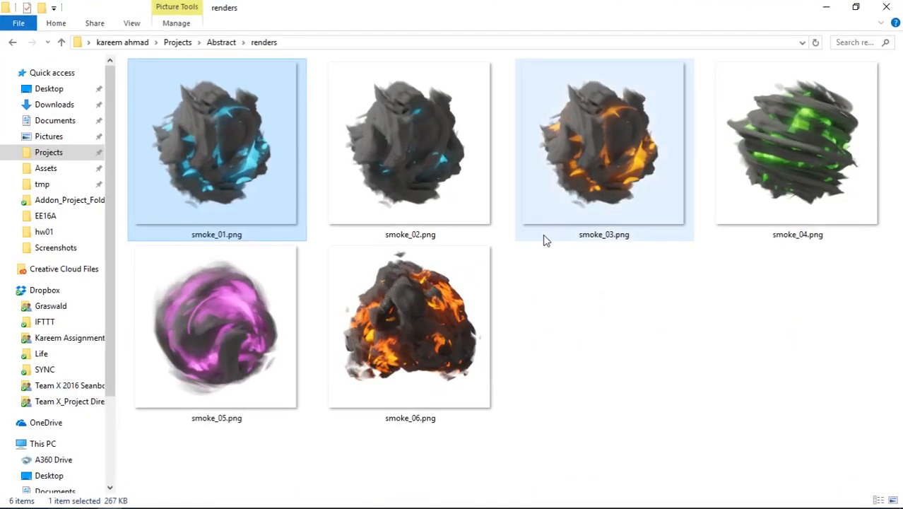
pyautogui.press('super+Tab')
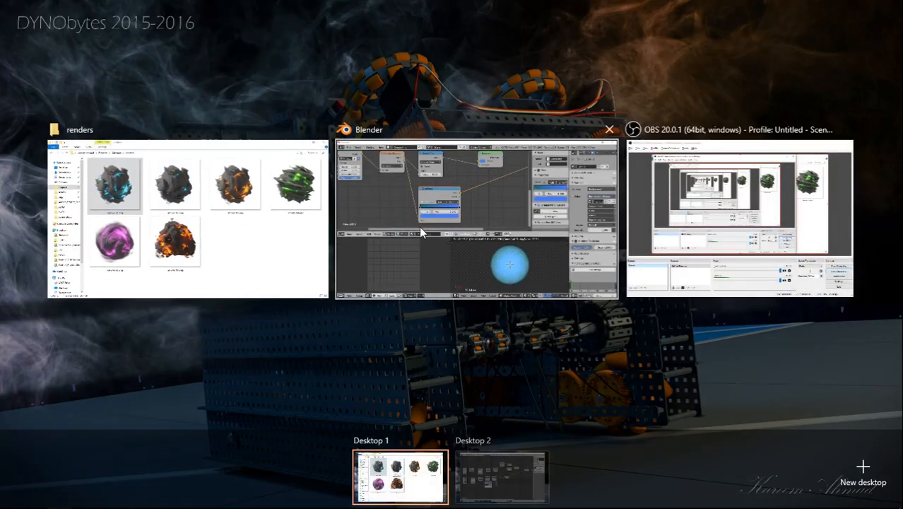
pyautogui.click(428, 225)
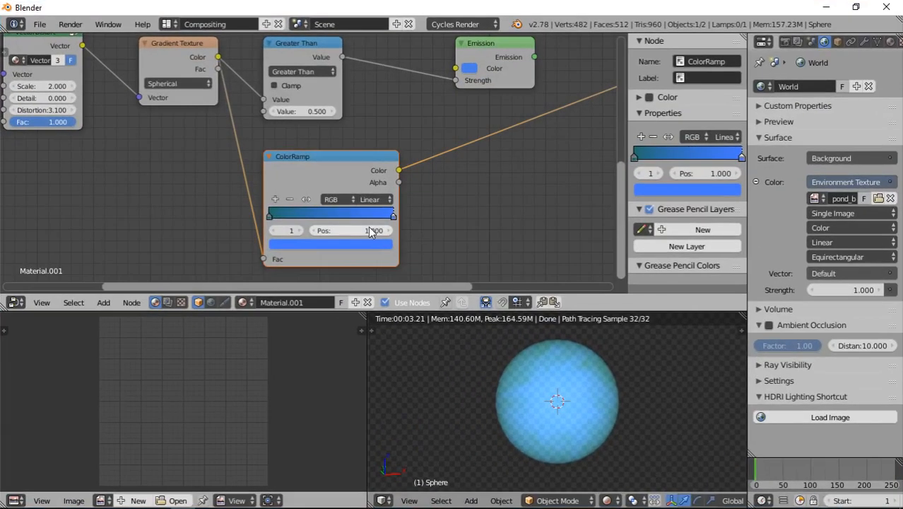
pyautogui.press('super+Tab')
pyautogui.press('super+Tab')
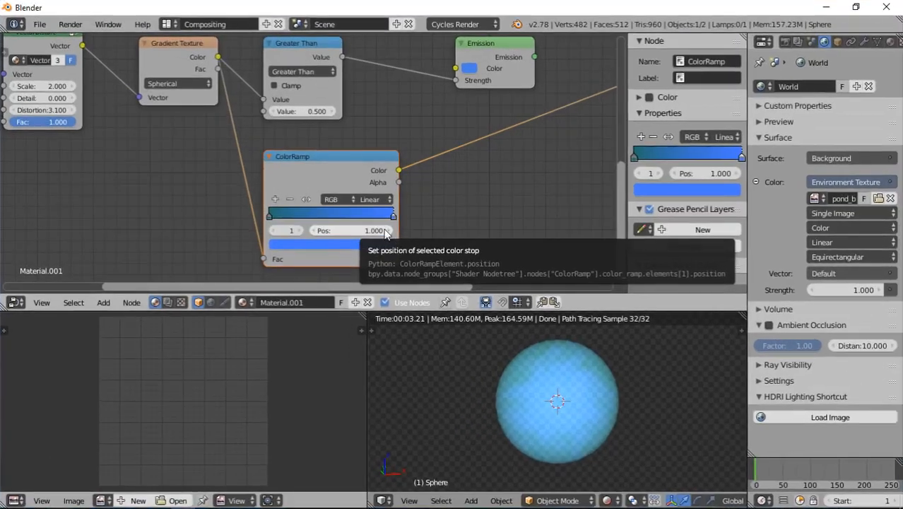
# Step: Change the ColorRamp's last stop, at position 1.000, to a bright green
pyautogui.click(270, 217)
pyautogui.click(391, 216)
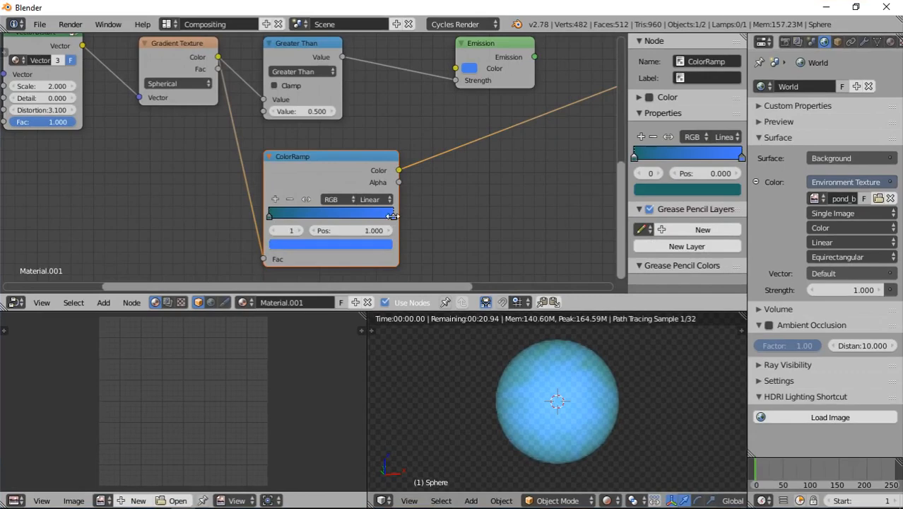
pyautogui.click(373, 244)
pyautogui.click(300, 98)
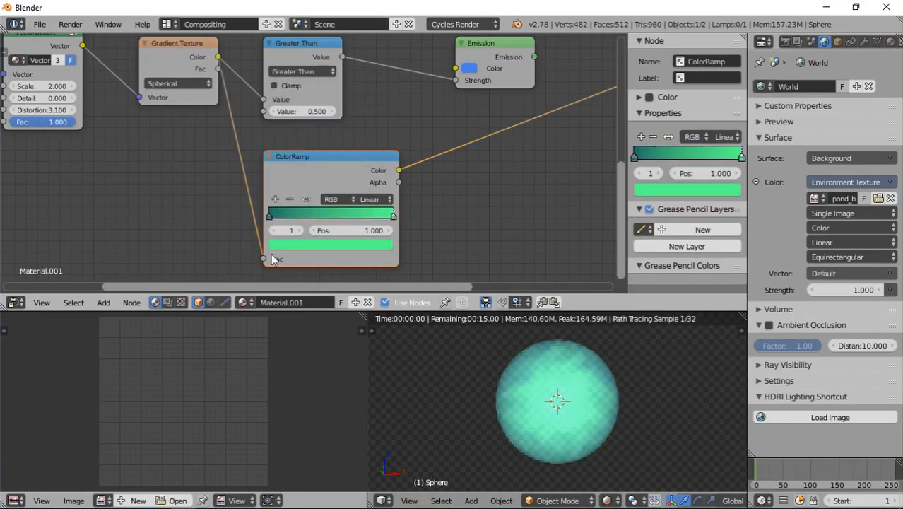
# Step: Change the ColorRamp's first stop to a brighter cyan-blue with RGB 0.016, 0.459, 0.635
pyautogui.click(270, 214)
pyautogui.click(315, 244)
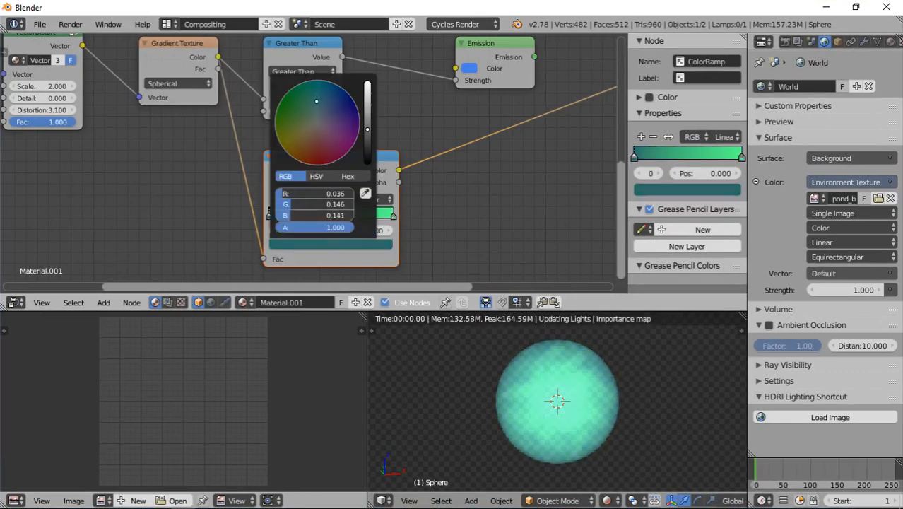
pyautogui.click(324, 91)
pyautogui.scroll(4, 347, 90)
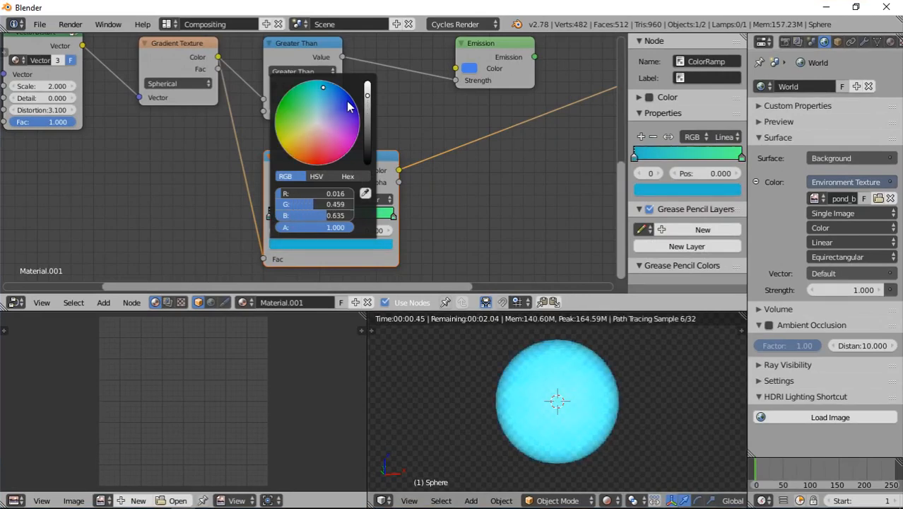
# Step: Connect the ColorRamp's Color output to the Emission node's Color input and route the Emission into the Material Output's Volume input
pyautogui.scroll(-1, 347, 106)
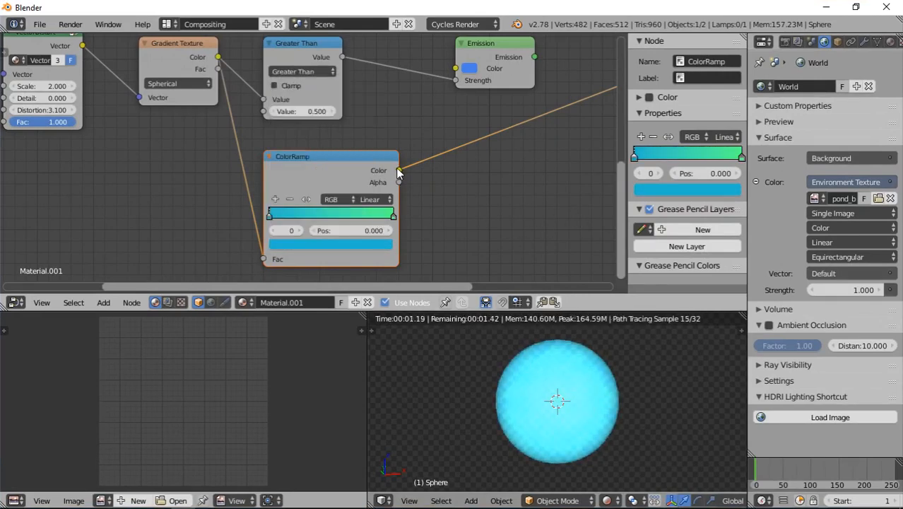
pyautogui.moveTo(398, 171); pyautogui.dragTo(453, 70)
pyautogui.moveTo(468, 114); pyautogui.dragTo(380, 132, button='middle')
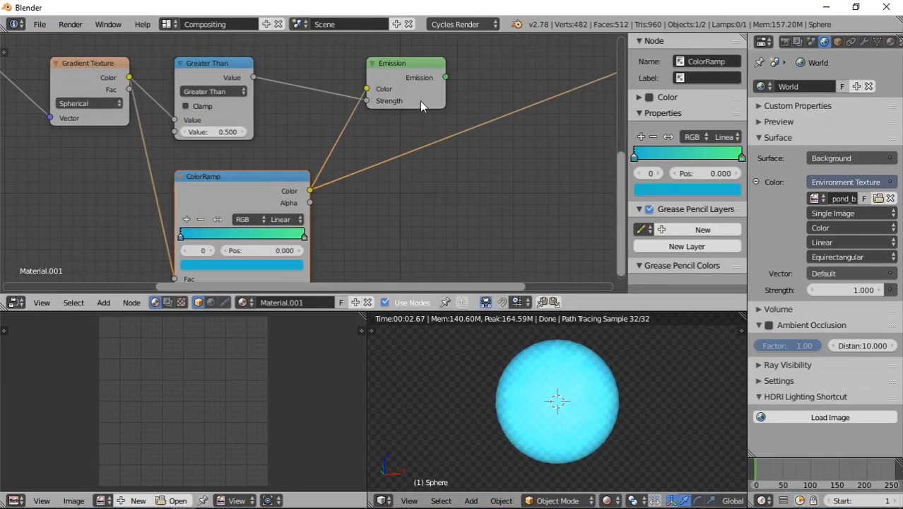
pyautogui.keyDown('ctrl'); pyautogui.keyDown('shift'); pyautogui.click(421, 94); pyautogui.keyUp('shift'); pyautogui.keyUp('ctrl')
pyautogui.moveTo(421, 93); pyautogui.dragTo(246, 111, button='middle')
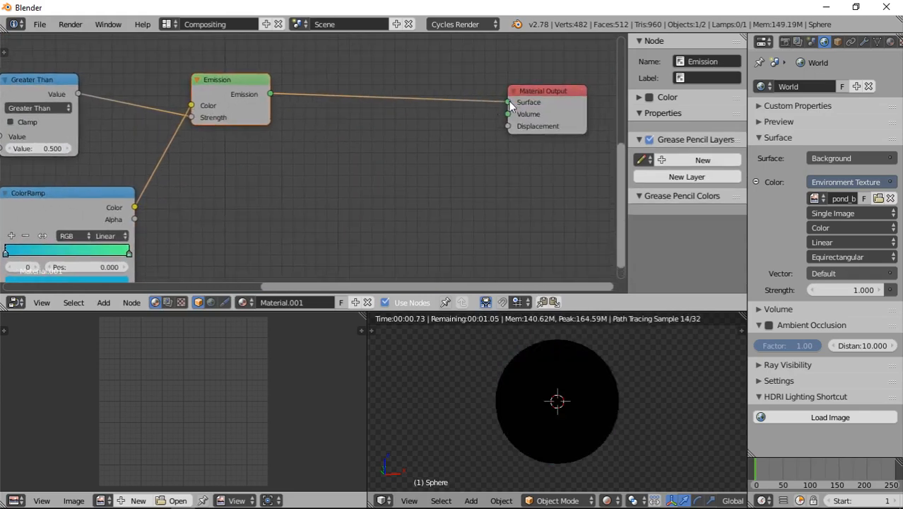
pyautogui.moveTo(509, 102); pyautogui.dragTo(508, 114)
# Step: Move the ColorRamp node further right, placing it below and between the Greater Than and Emission nodes
pyautogui.moveTo(294, 225); pyautogui.dragTo(366, 183, button='middle')
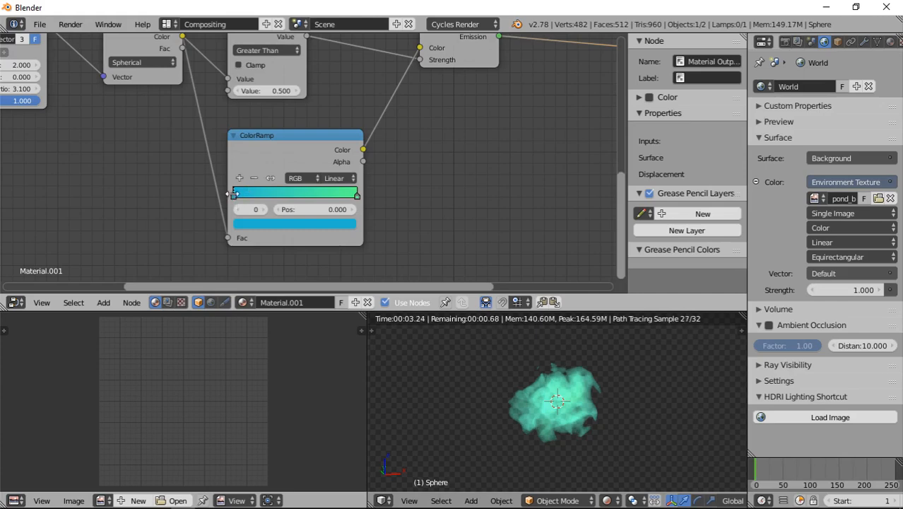
pyautogui.moveTo(263, 142)
pyautogui.mouseDown()
pyautogui.moveTo(380, 144)
pyautogui.moveTo(271, 141)
pyautogui.mouseUp()
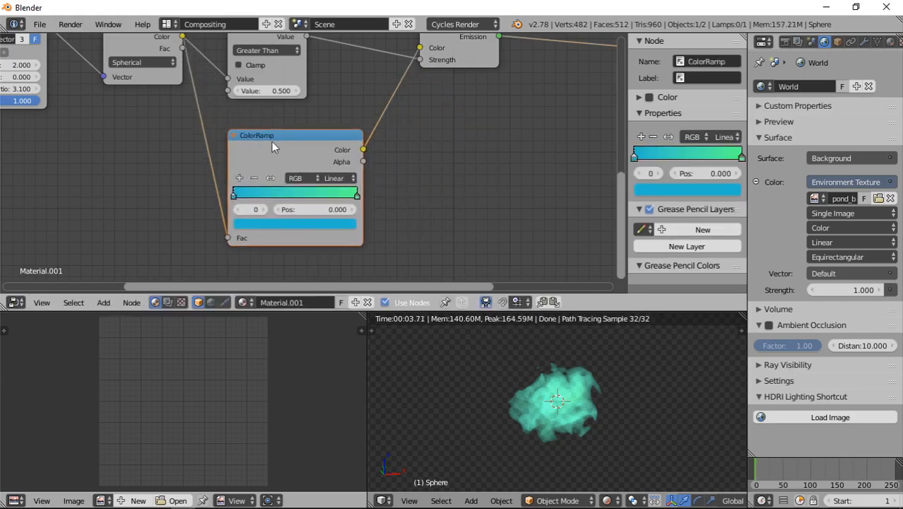
pyautogui.click(281, 78)
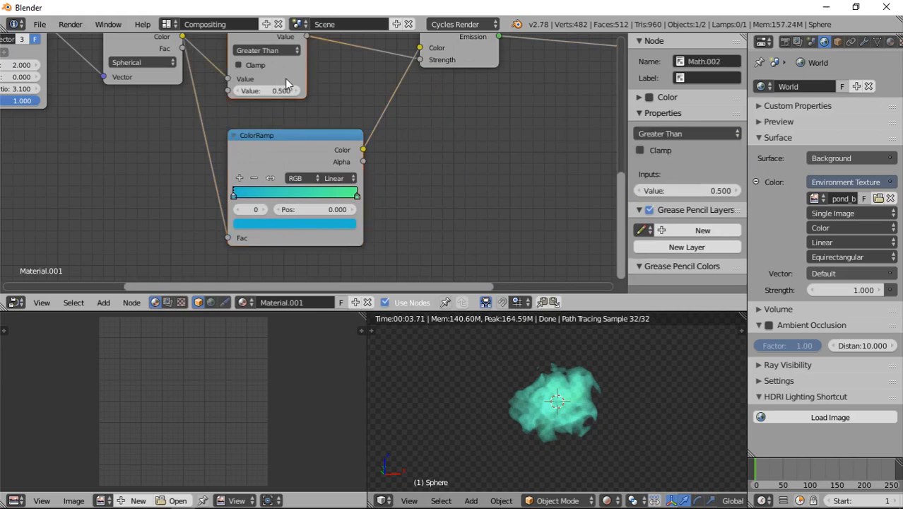
pyautogui.moveTo(271, 176); pyautogui.dragTo(362, 176)
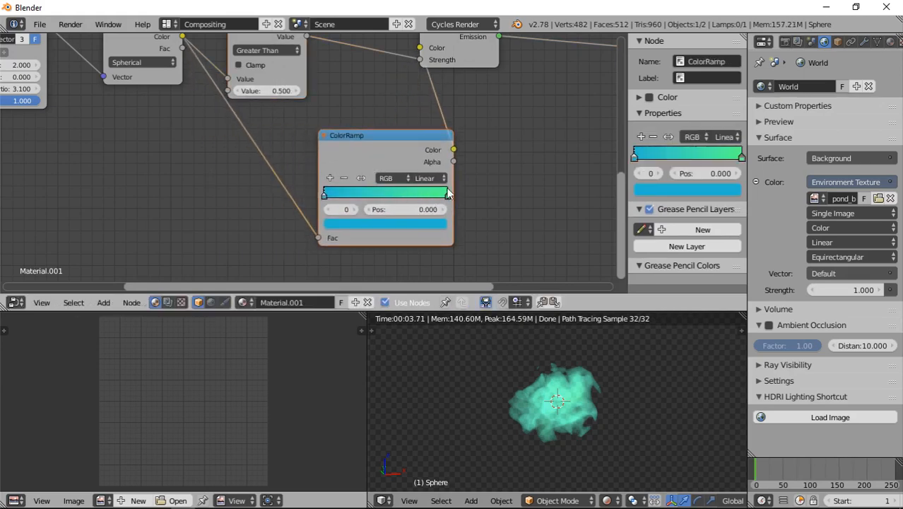
pyautogui.moveTo(383, 143); pyautogui.dragTo(406, 144)
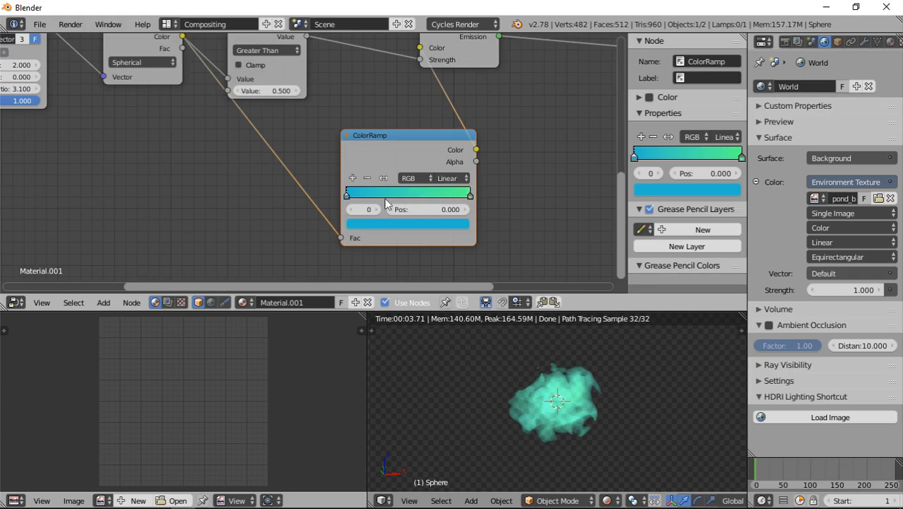
# Step: Try the ColorRamp's first stop at position 0.473 and return it to position 0.000
pyautogui.moveTo(348, 198); pyautogui.dragTo(405, 196)
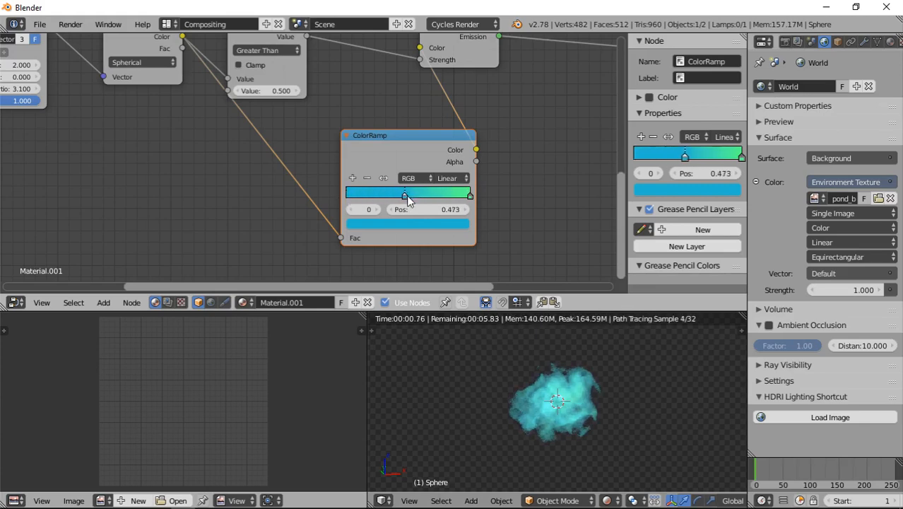
pyautogui.moveTo(405, 200); pyautogui.dragTo(337, 185)
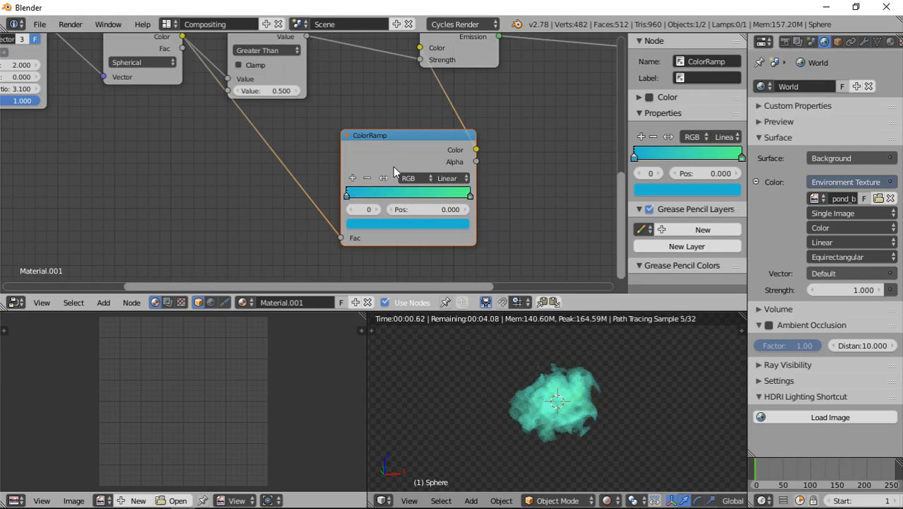
# Step: Duplicate the ColorRamp node between the Gradient Texture and the original ramp, and make the copy's first stop black
pyautogui.hotkey('shift', 'd')
pyautogui.click(282, 160)
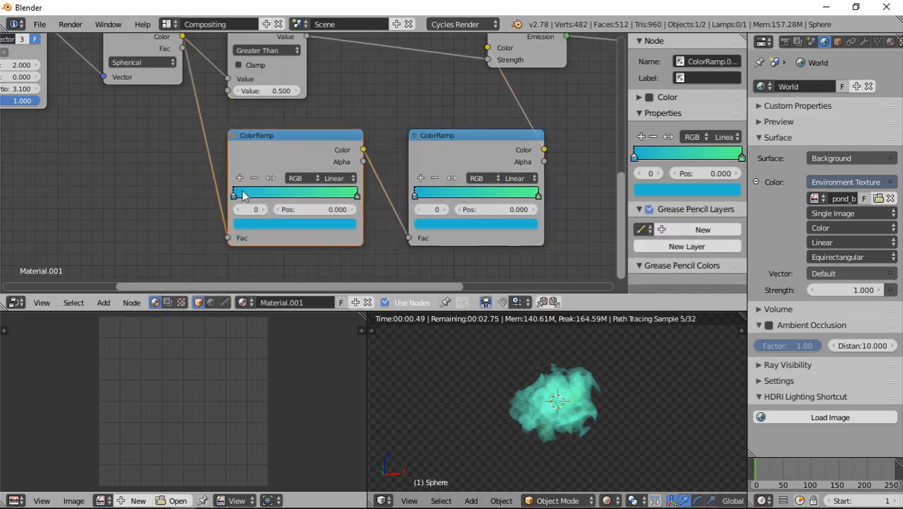
pyautogui.click(276, 226)
pyautogui.moveTo(306, 173); pyautogui.dragTo(327, 195)
pyautogui.write('0.016')
pyautogui.press('Return')
pyautogui.click(311, 225)
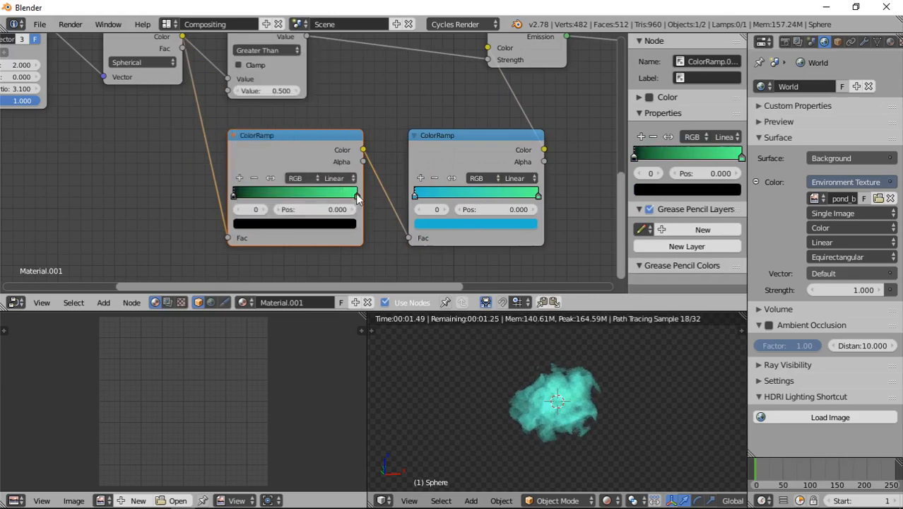
# Step: Change the end stop of the duplicated ColorRamp to white
pyautogui.click(357, 196)
pyautogui.click(333, 226)
pyautogui.moveTo(298, 176); pyautogui.dragTo(292, 172)
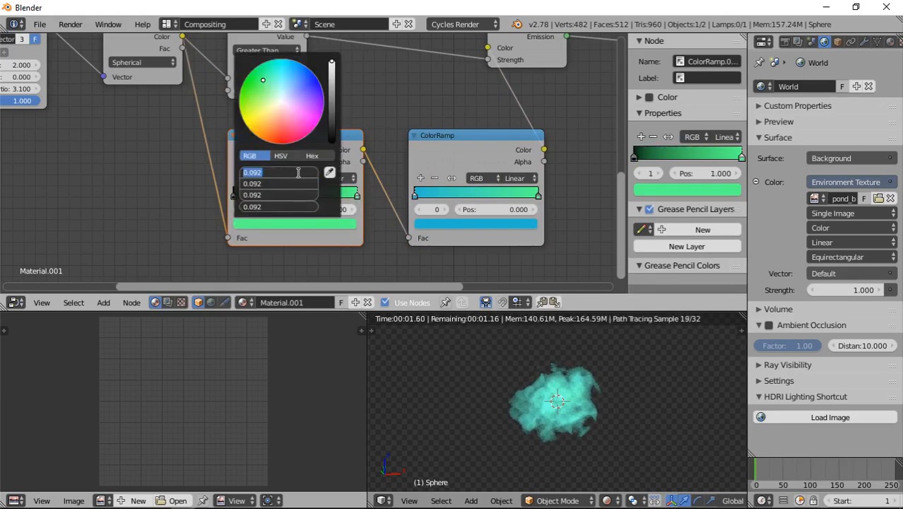
pyautogui.write('1')
pyautogui.press('Return')
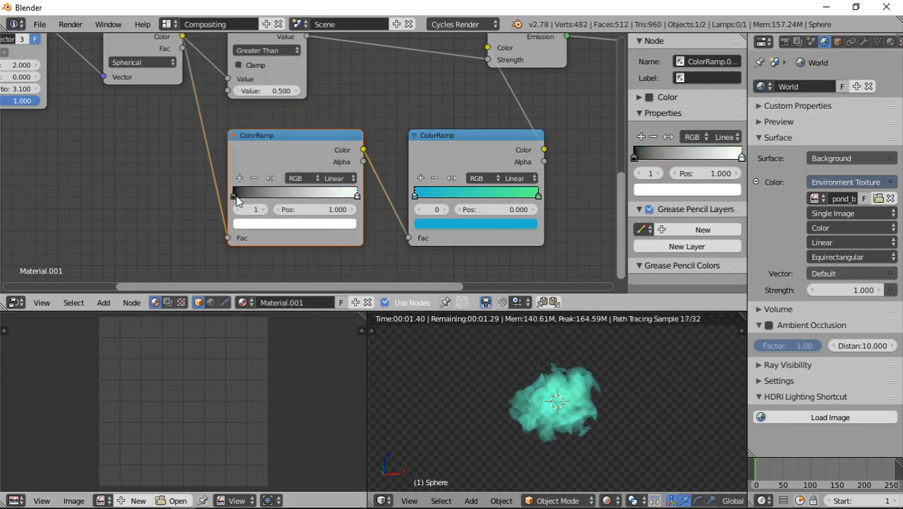
# Step: Set the position of the duplicated ramp's black stop to 0.5
pyautogui.click(234, 195)
pyautogui.click(318, 209)
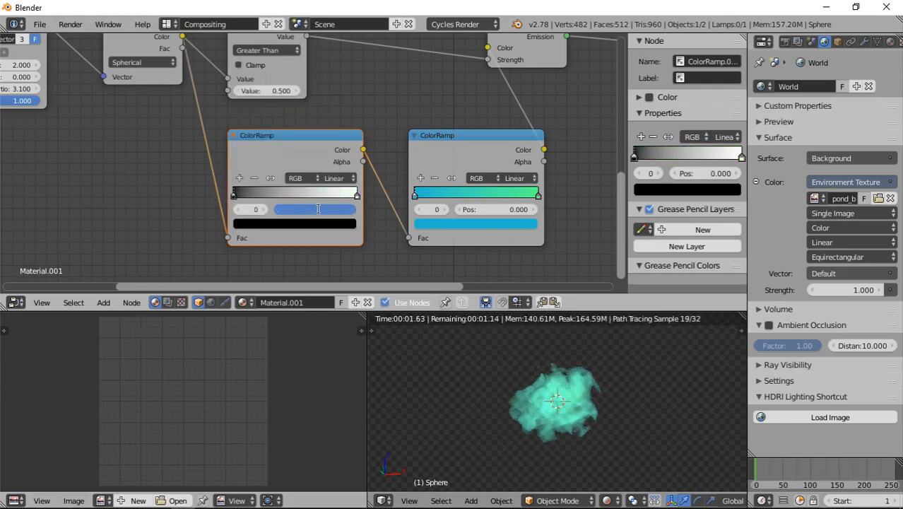
pyautogui.write('.5')
pyautogui.press('Return')
# Step: Try a yellow middle stop in the blue-green ColorRamp, slide it to position 0.873, and remove it
pyautogui.click(474, 150)
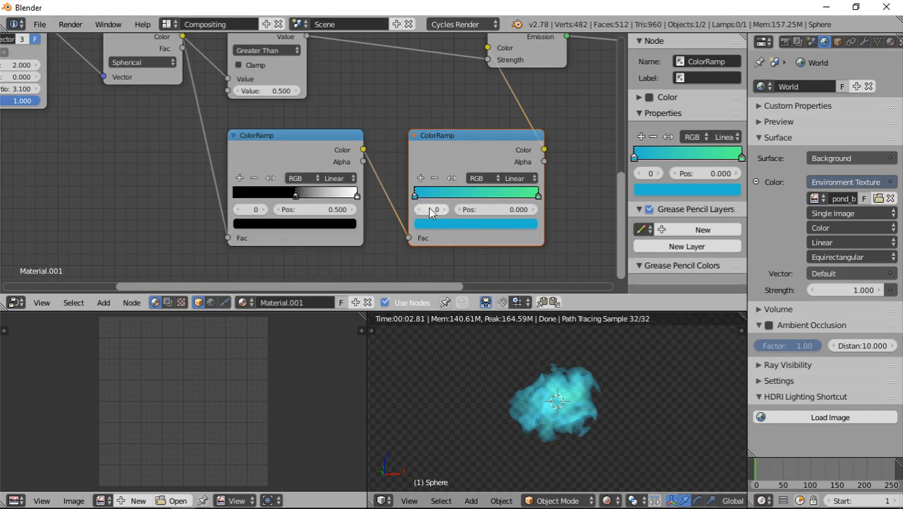
pyautogui.click(421, 179)
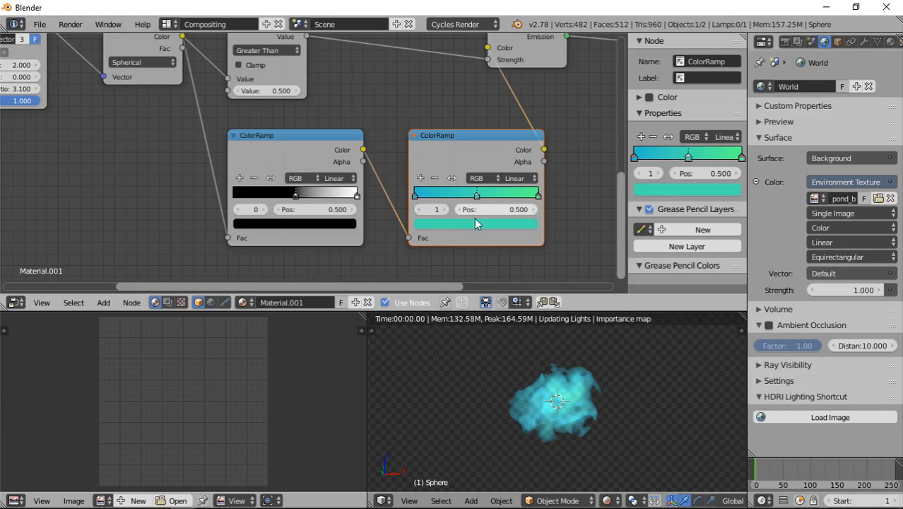
pyautogui.click(477, 224)
pyautogui.click(437, 120)
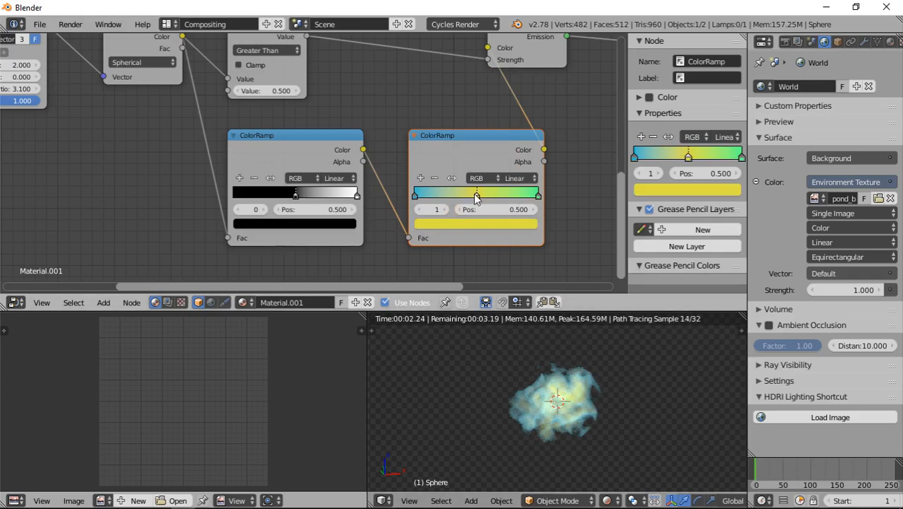
pyautogui.moveTo(474, 200); pyautogui.dragTo(527, 209)
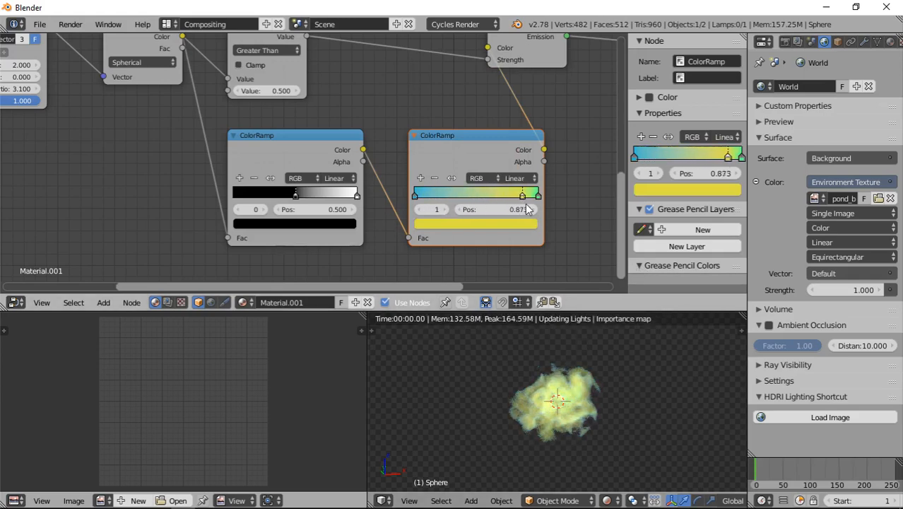
pyautogui.click(435, 178)
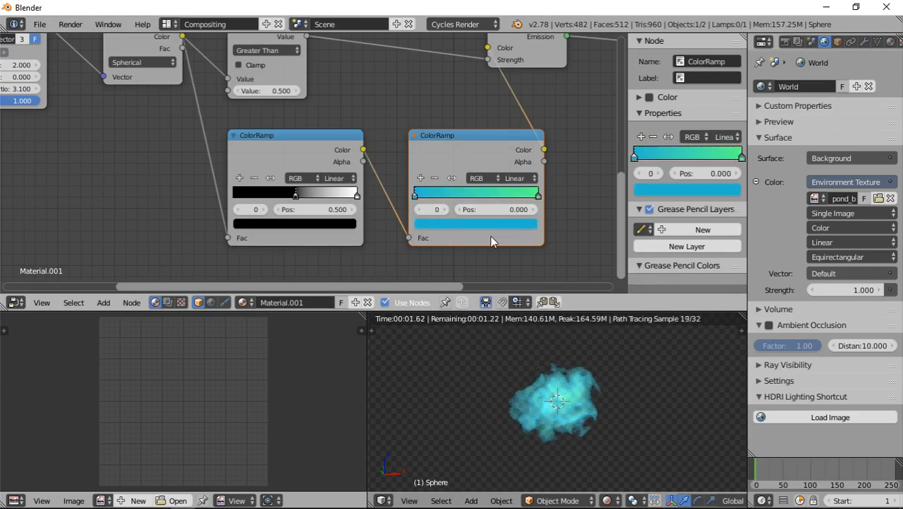
# Step: Combine the existing Add Shader and the Emission node in a new Add Shader, and place the Material Output beside it
pyautogui.scroll(-3, 434, 238)
pyautogui.click(428, 89)
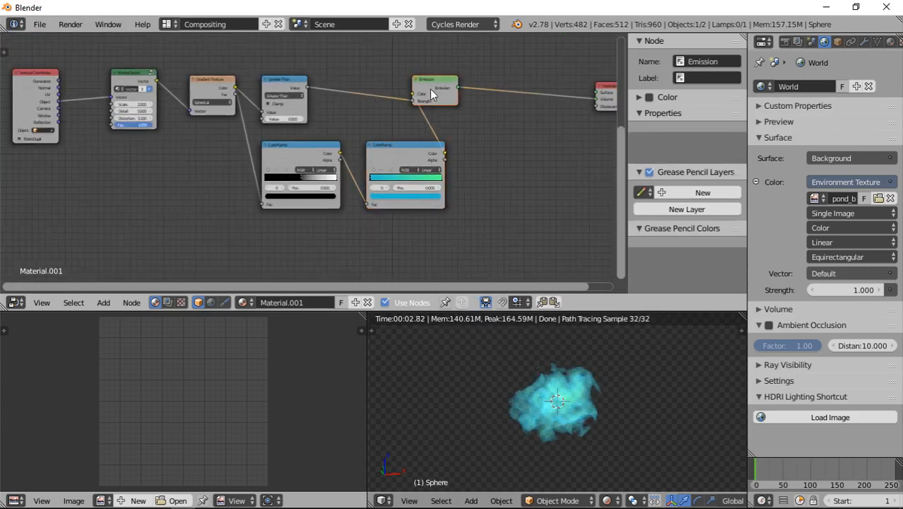
pyautogui.scroll(-3, 431, 224)
pyautogui.moveTo(475, 135); pyautogui.dragTo(398, 152, button='middle')
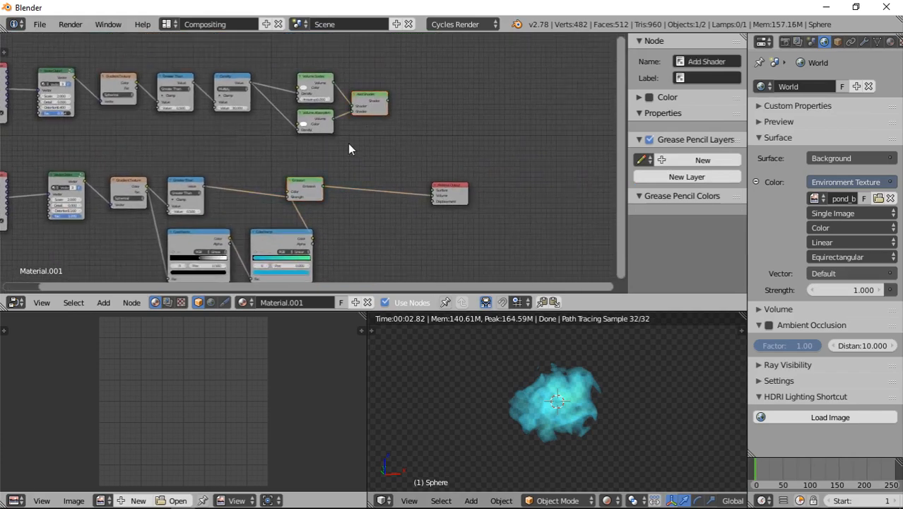
pyautogui.press('ctrl+KP_Add')
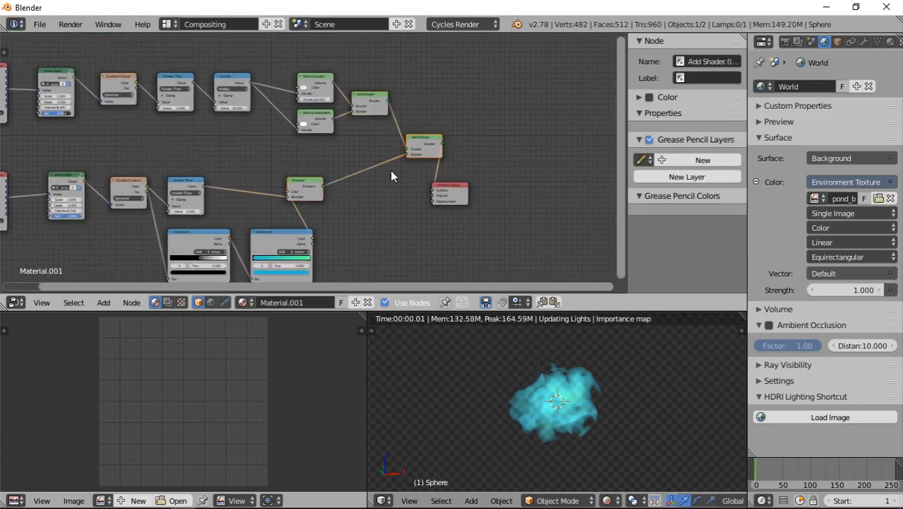
pyautogui.scroll(2, 488, 242)
pyautogui.scroll(2, 452, 233)
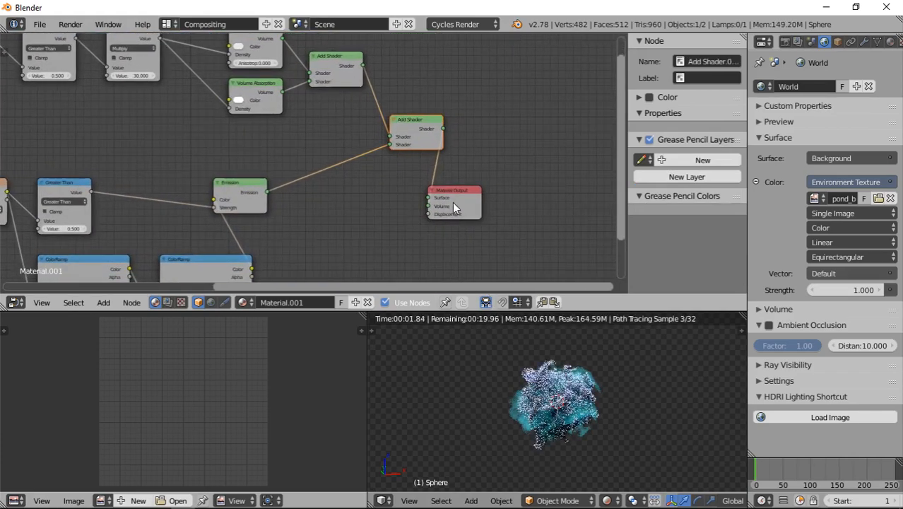
pyautogui.moveTo(452, 202); pyautogui.dragTo(504, 129)
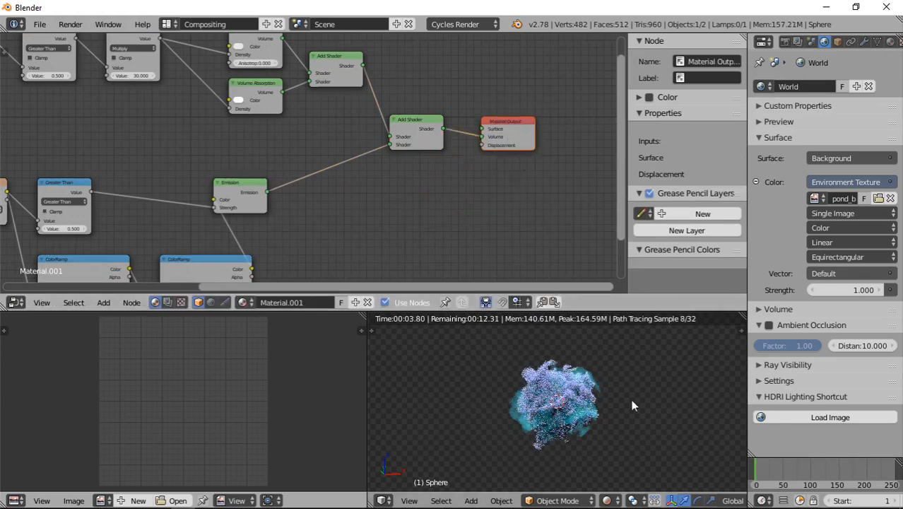
pyautogui.scroll(2, 540, 443)
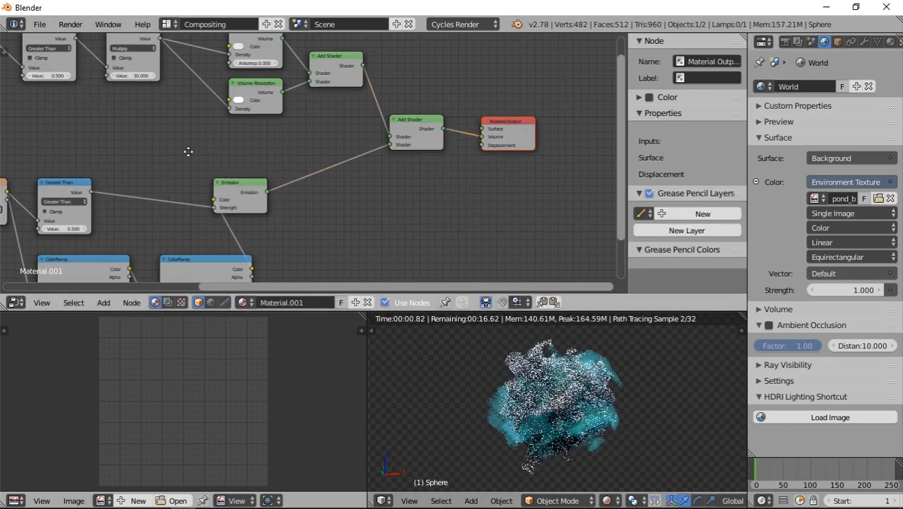
# Step: Move the Emission node closer to the final Add Shader to make room after the Greater Than node
pyautogui.moveTo(188, 151); pyautogui.dragTo(227, 99, button='middle')
pyautogui.scroll(1, 322, 162)
pyautogui.moveTo(250, 173); pyautogui.dragTo(322, 175, button='middle')
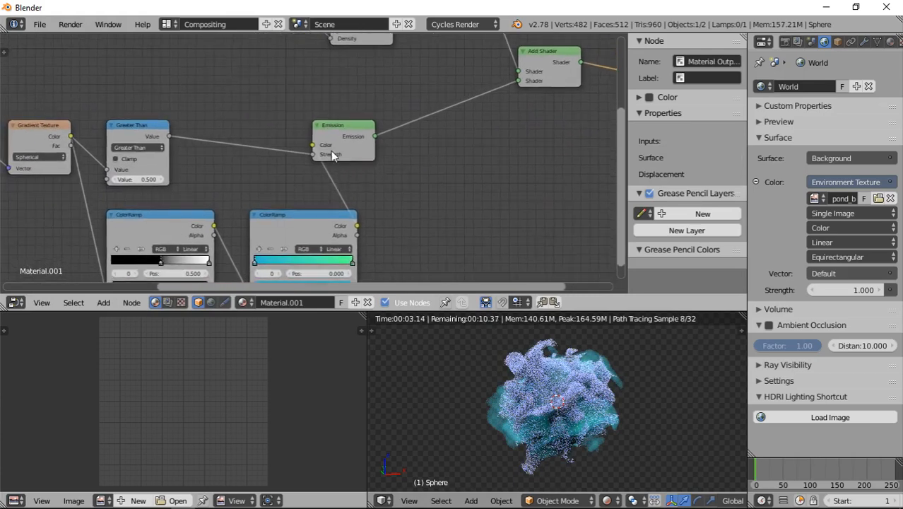
pyautogui.moveTo(331, 151); pyautogui.dragTo(438, 133)
pyautogui.press('space')
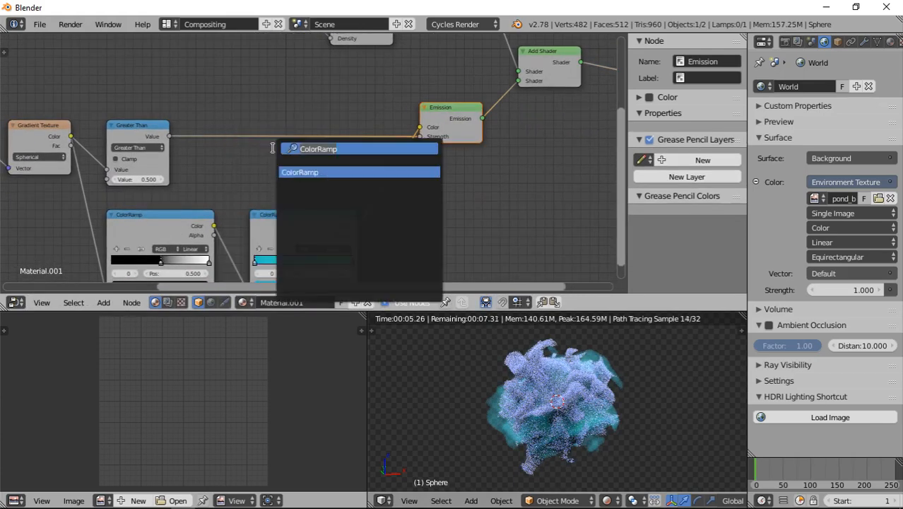
pyautogui.press('Escape')
# Step: Insert a Math node between Greater Than and the Emission strength, and set its operation to Multiply
pyautogui.hotkey('shift', 'a')
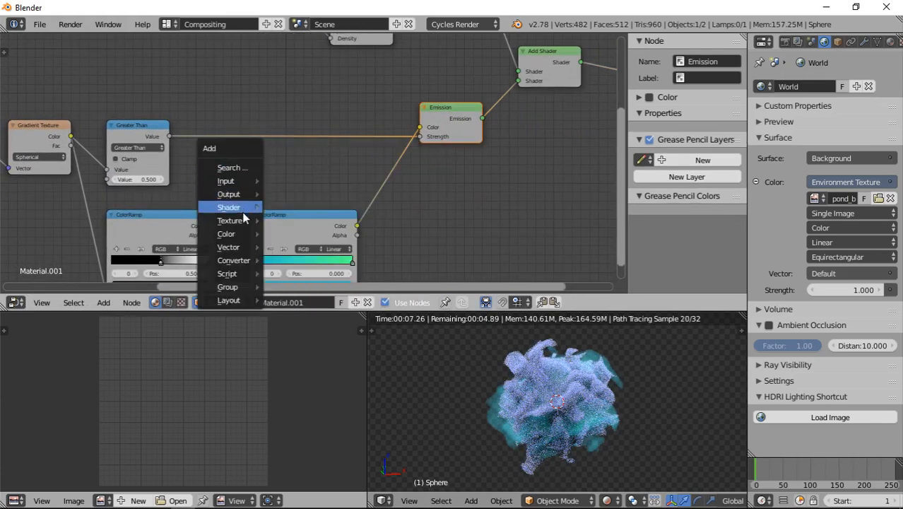
pyautogui.moveTo(234, 260)
pyautogui.click(308, 329)
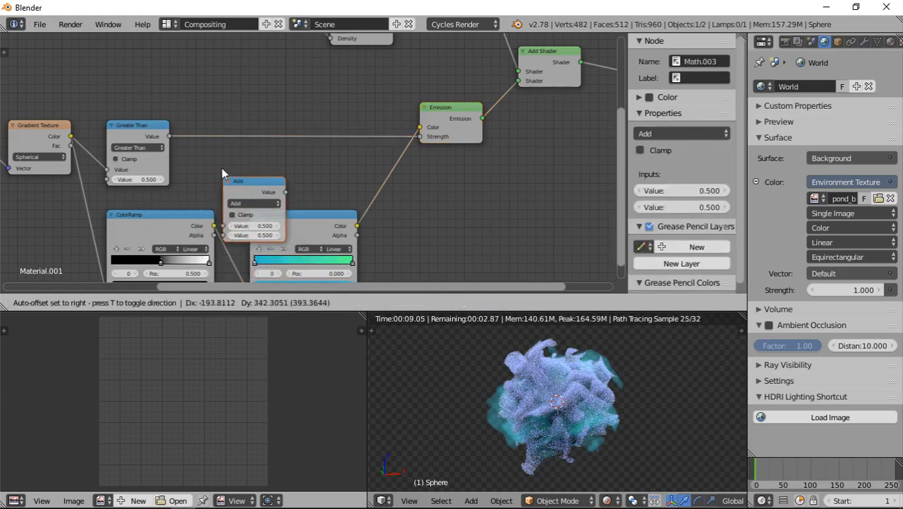
pyautogui.click(223, 123)
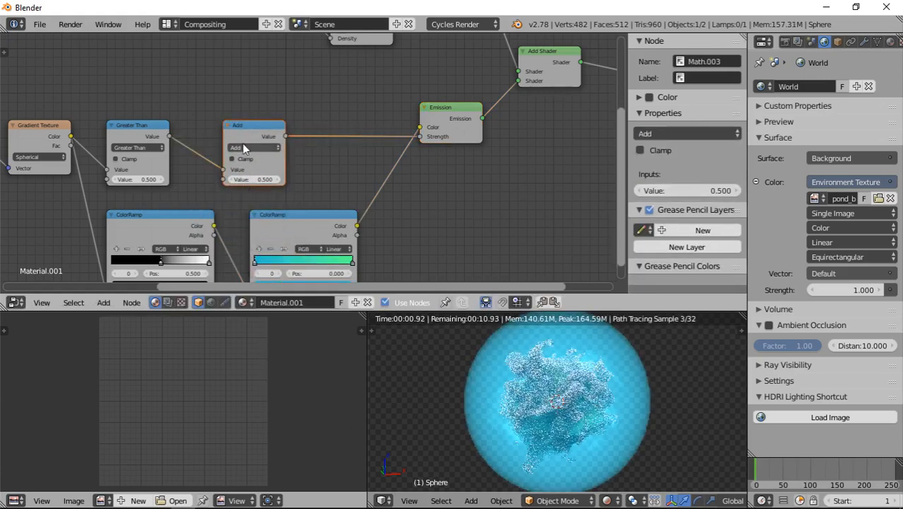
pyautogui.click(244, 147)
pyautogui.click(245, 176)
# Step: Try a value of 30 in the Multiply node and settle on 5
pyautogui.click(265, 180)
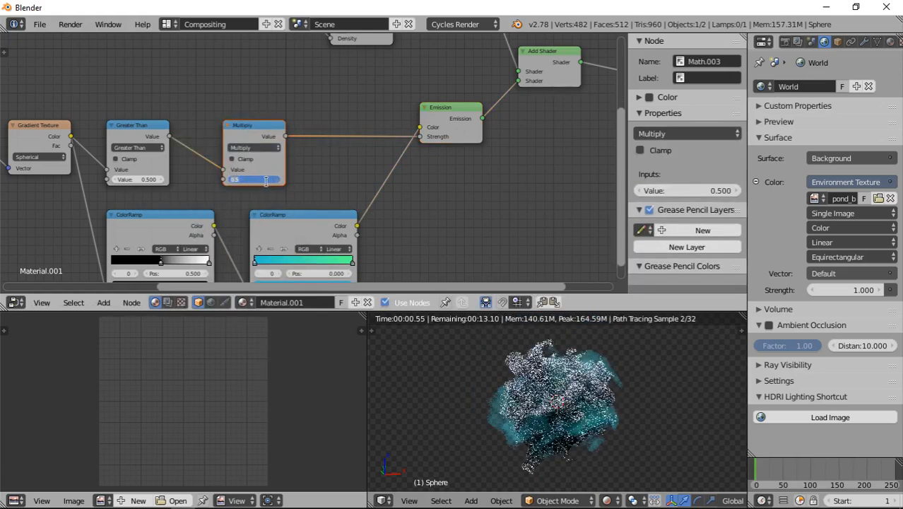
pyautogui.write('30')
pyautogui.press('Return')
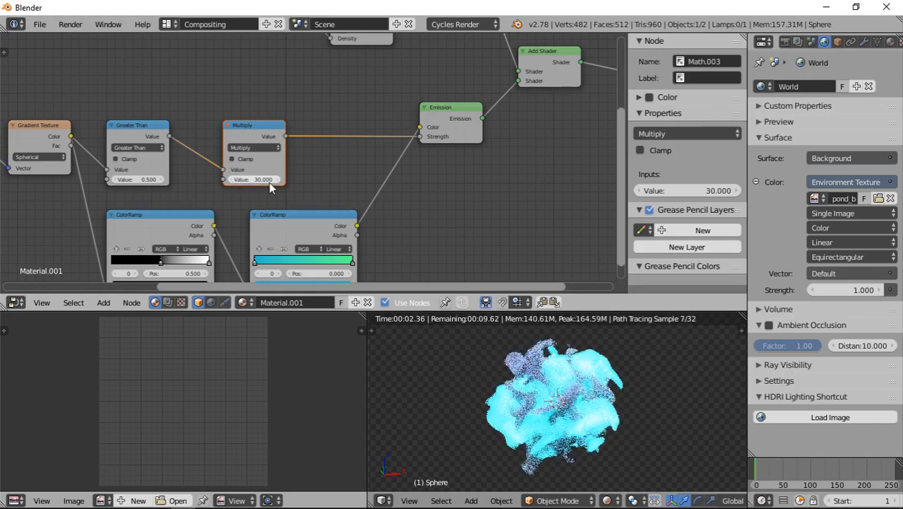
pyautogui.click(279, 178)
pyautogui.press('Return')
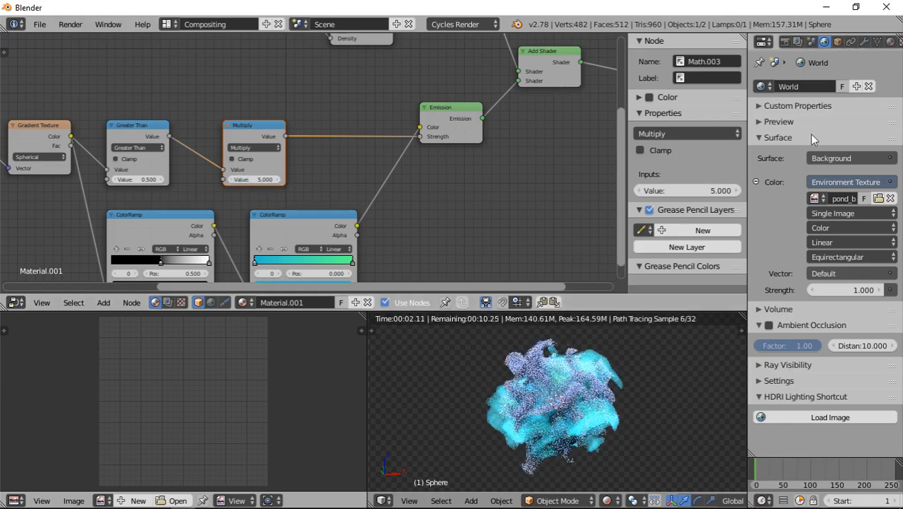
# Step: Set the scene's color management display device to Filmlike
pyautogui.click(782, 144)
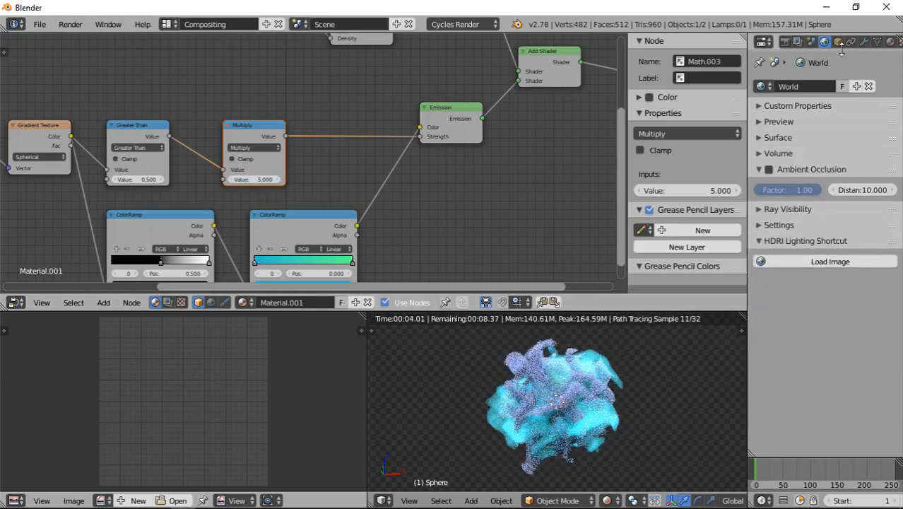
pyautogui.click(812, 42)
pyautogui.click(817, 321)
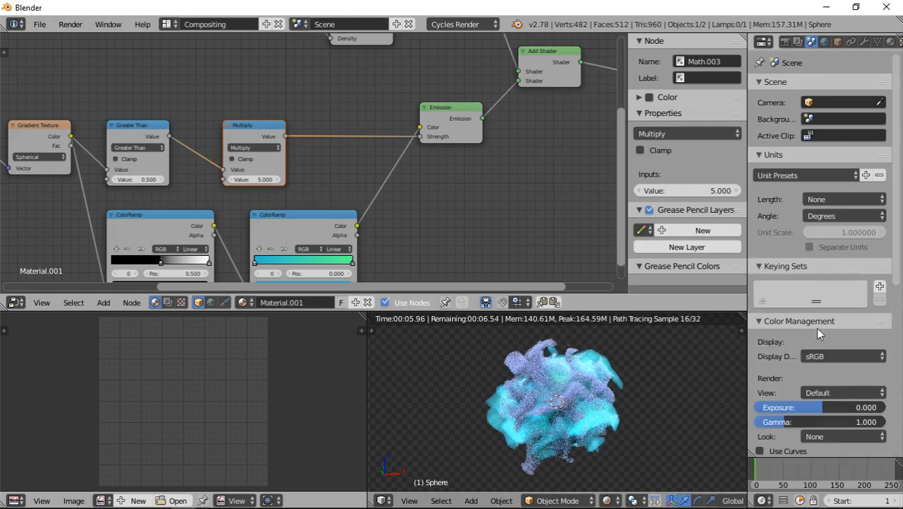
pyautogui.scroll(-3, 816, 327)
pyautogui.click(834, 276)
pyautogui.click(819, 246)
pyautogui.scroll(-2, 826, 283)
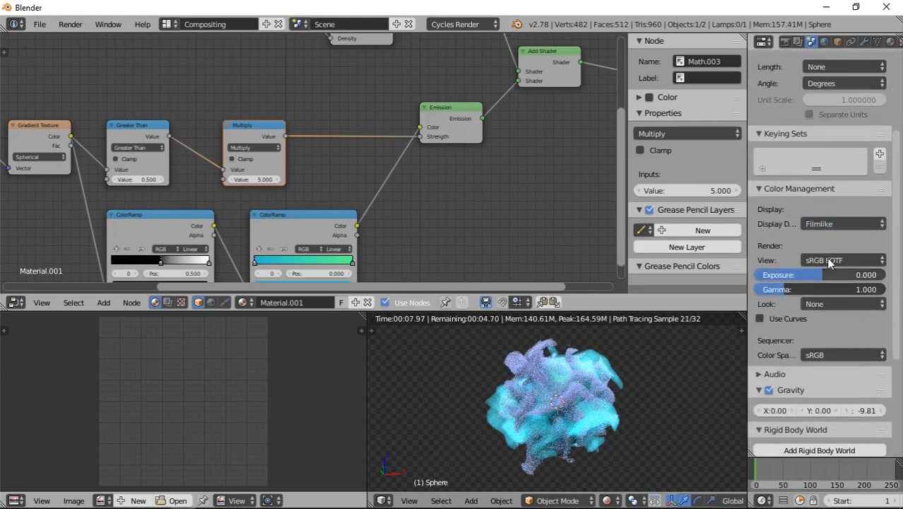
# Step: Set the view transform to Filmic Log Encoding Base and the look to Base Contrast
pyautogui.click(824, 259)
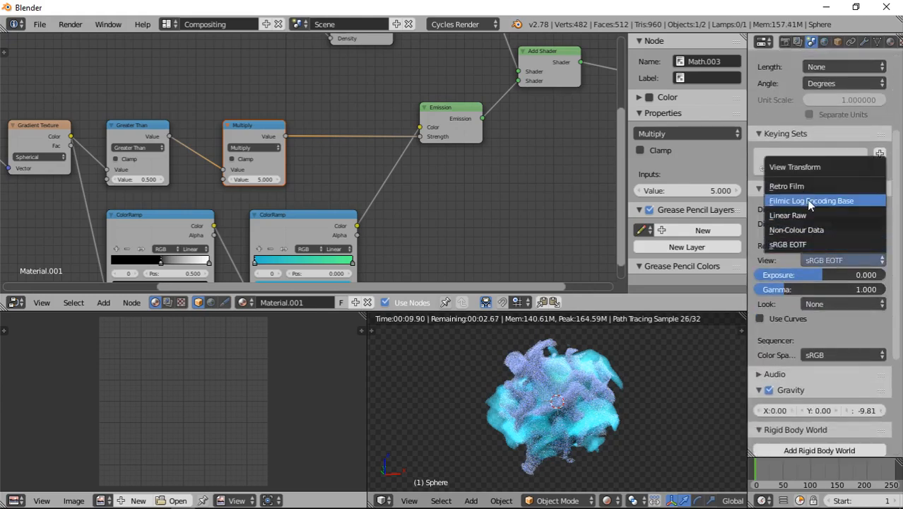
pyautogui.press('Return')
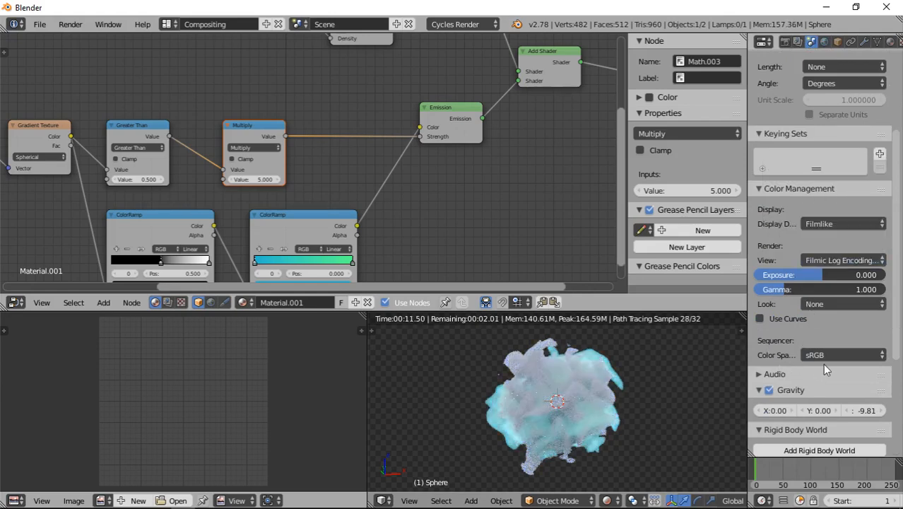
pyautogui.click(818, 304)
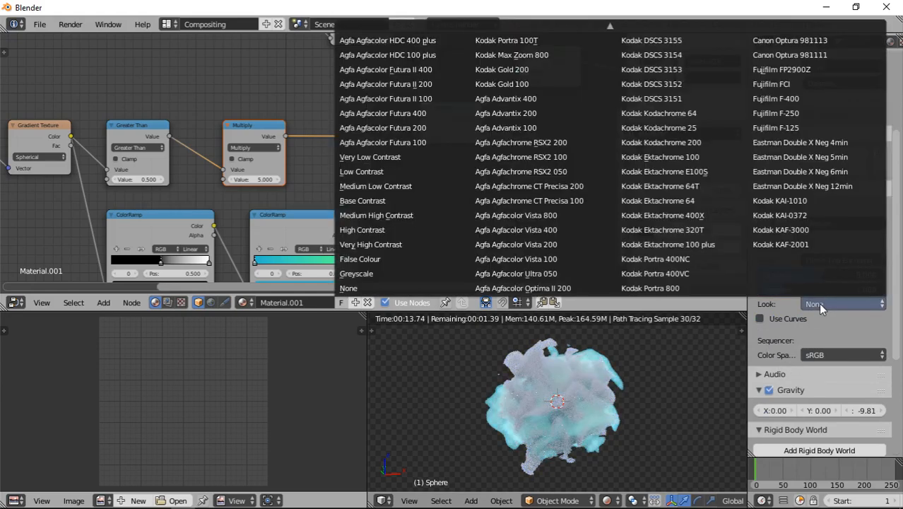
pyautogui.click(362, 202)
# Step: Try different thresholds in the Greater Than node feeding the emission Multiply, from 0.4 up to 0.7
pyautogui.moveTo(378, 233); pyautogui.dragTo(407, 173, button='middle')
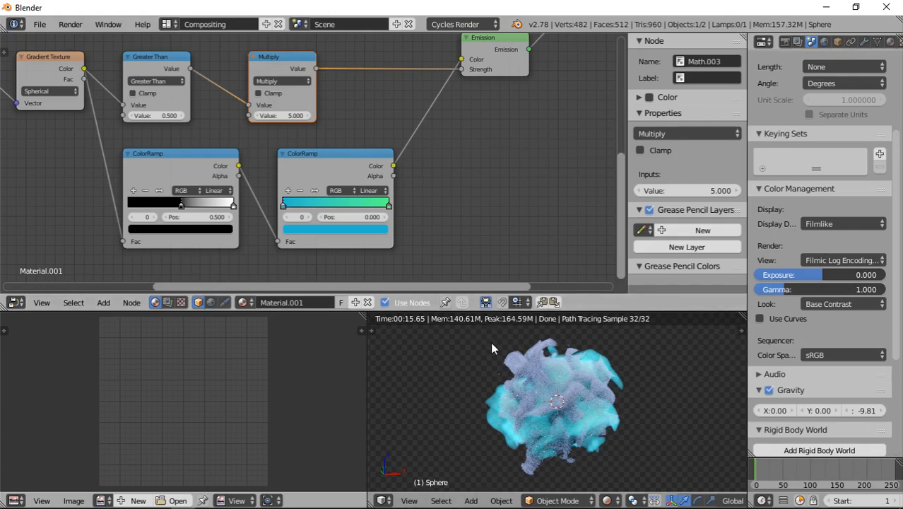
pyautogui.moveTo(225, 187); pyautogui.dragTo(330, 199, button='middle')
pyautogui.scroll(3, 324, 157)
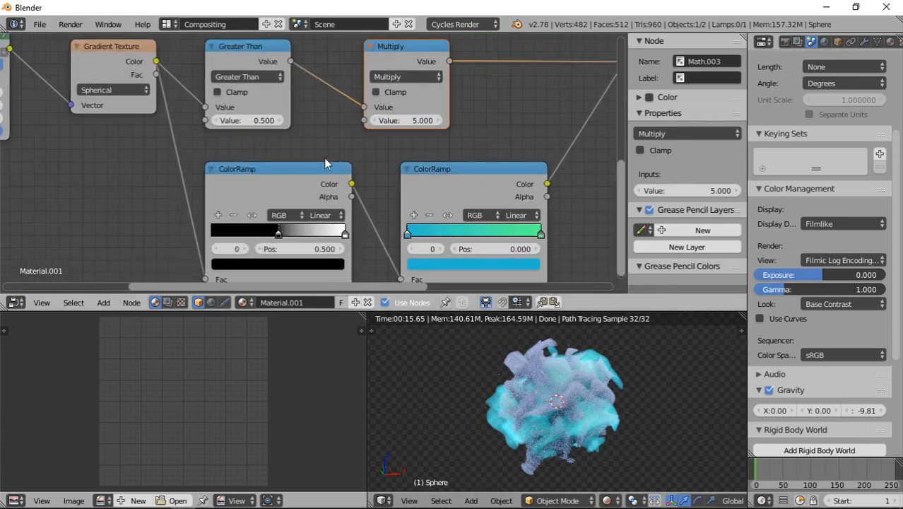
pyautogui.click(215, 120)
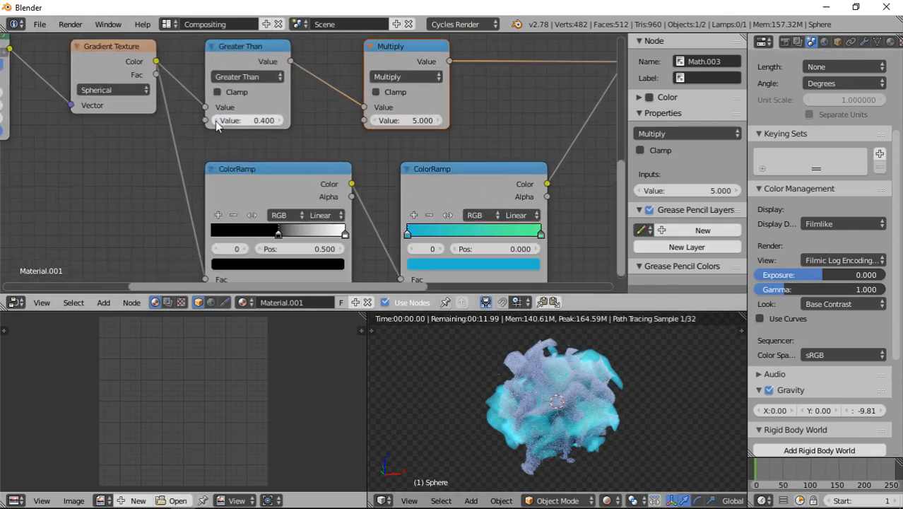
pyautogui.click(276, 121)
pyautogui.click(276, 121)
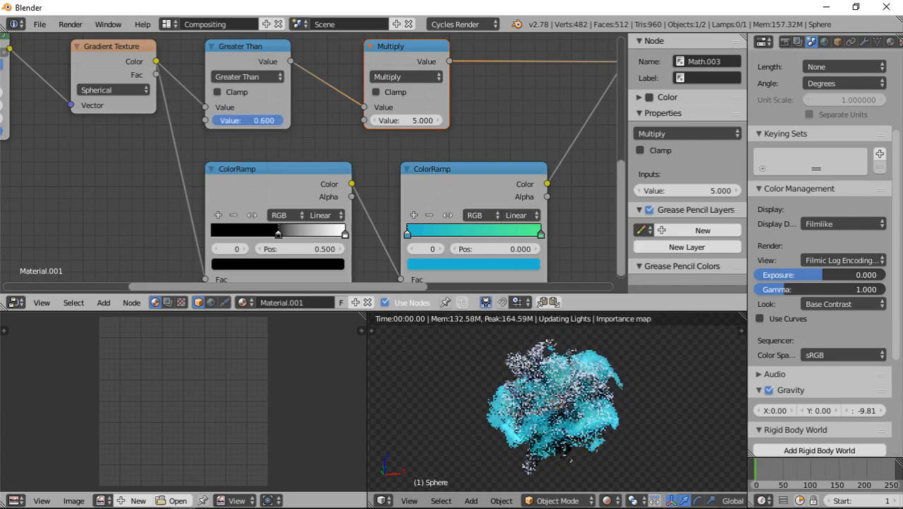
pyautogui.click(276, 121)
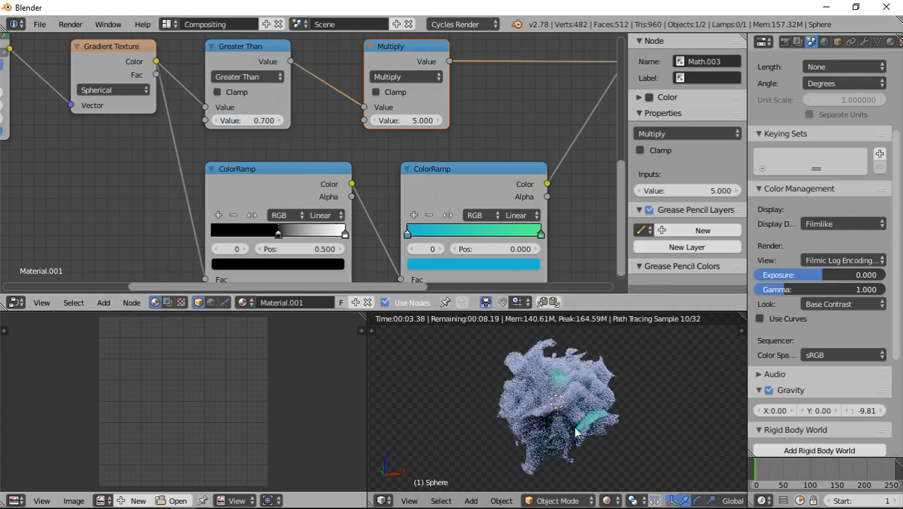
# Step: Try a threshold of 0.4 in the emission Greater Than node, settle on 0.6, and set the density Greater Than threshold to 0.4
pyautogui.click(216, 121)
pyautogui.click(216, 122)
pyautogui.click(216, 121)
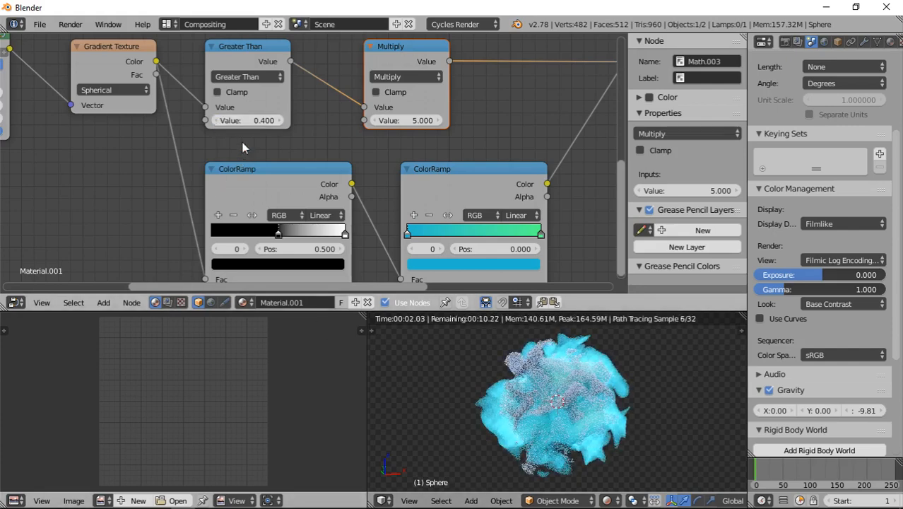
pyautogui.click(246, 120)
pyautogui.write('0.6')
pyautogui.press('Return')
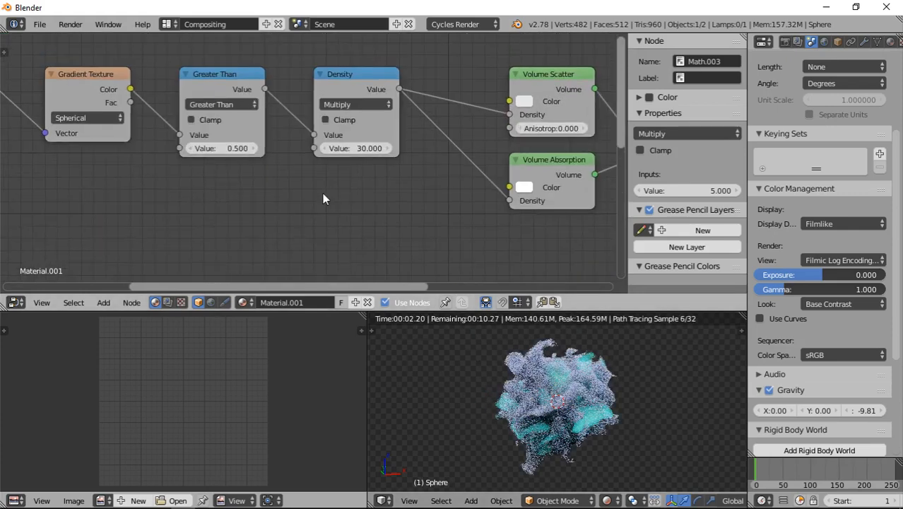
pyautogui.click(184, 150)
pyautogui.click(191, 149)
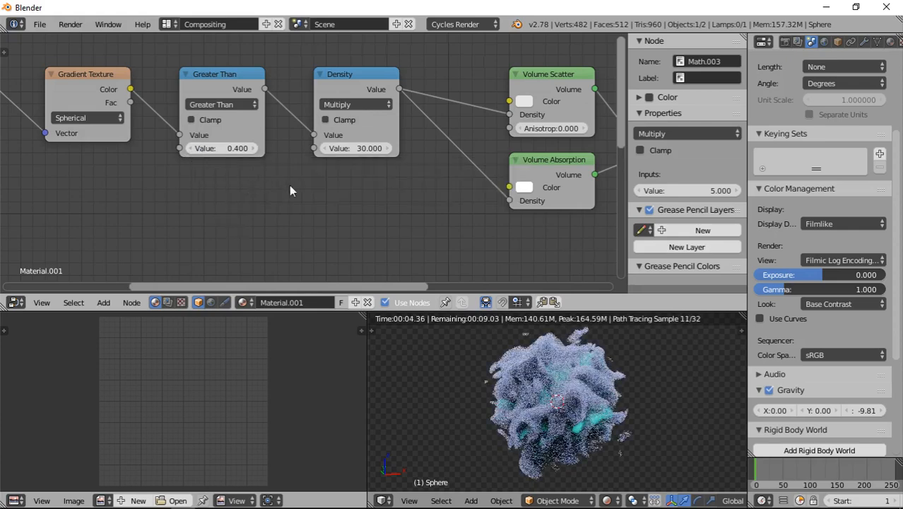
# Step: Give the Volume Absorption node a pale yellow color and darken it to a very dark brown
pyautogui.moveTo(452, 176); pyautogui.dragTo(368, 155, button='middle')
pyautogui.moveTo(439, 166); pyautogui.dragTo(399, 164, button='middle')
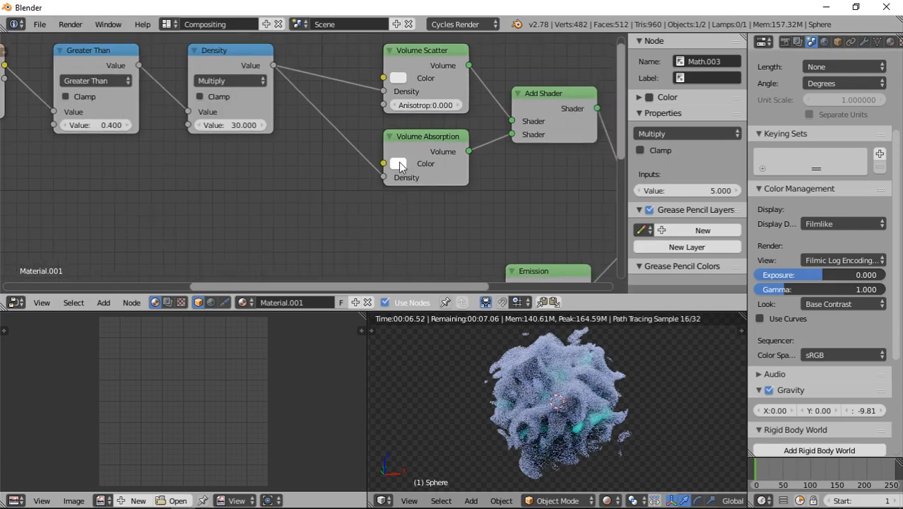
pyautogui.click(400, 166)
pyautogui.click(418, 237)
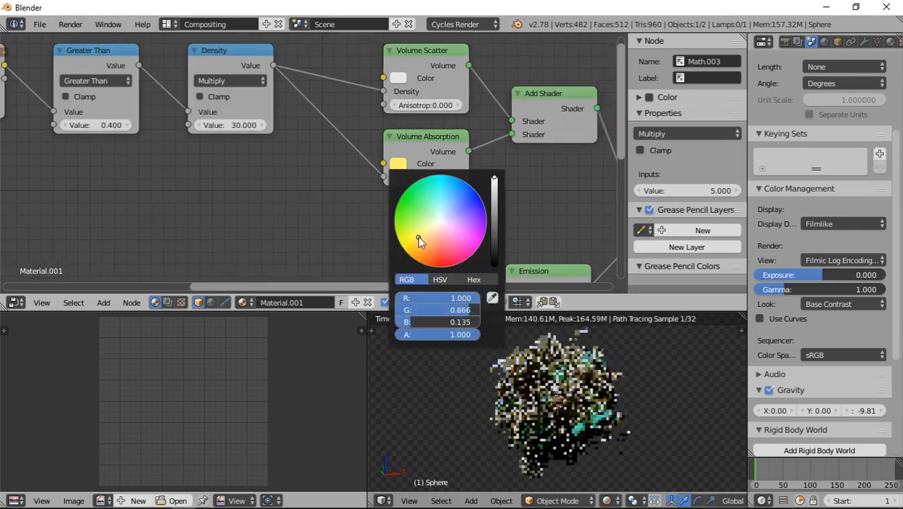
pyautogui.click(424, 232)
pyautogui.click(399, 164)
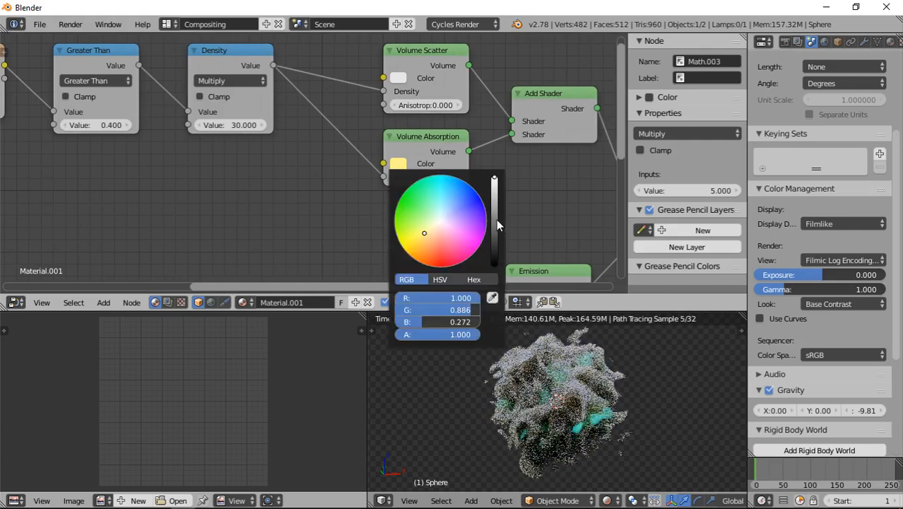
pyautogui.click(495, 223)
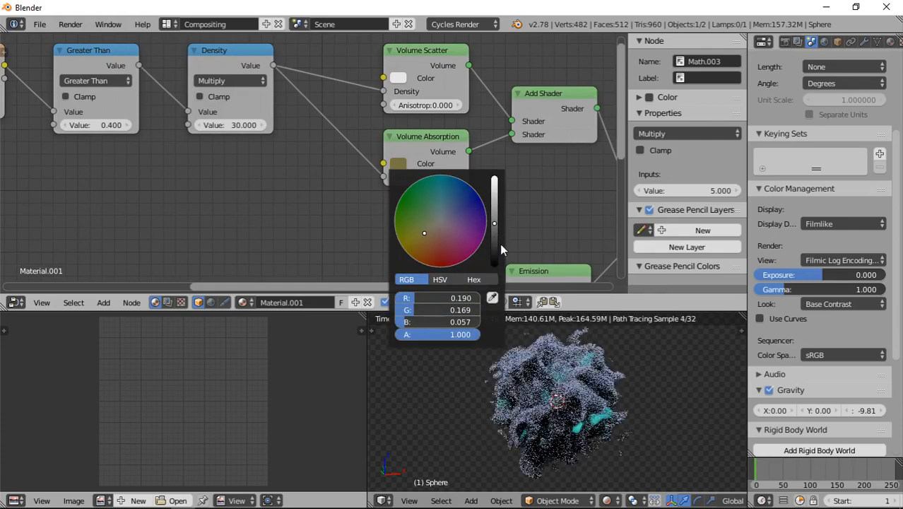
pyautogui.click(494, 239)
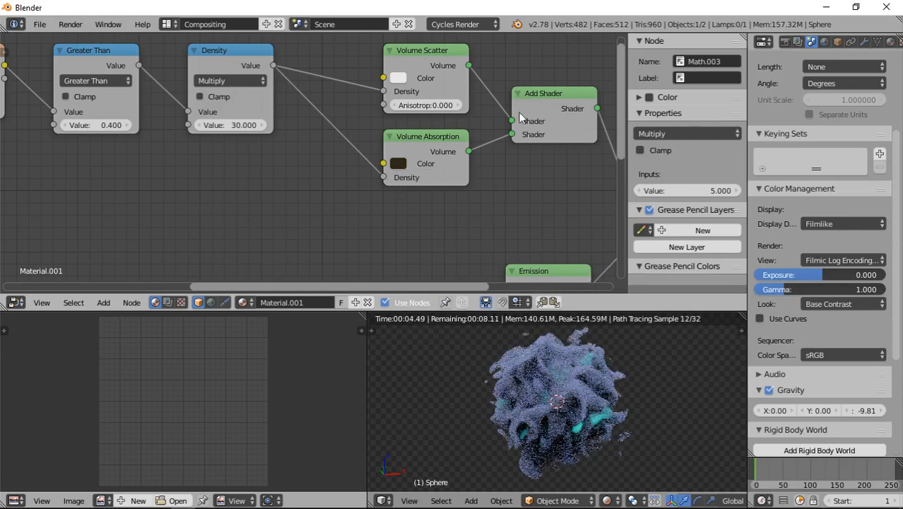
# Step: Look over the reference renders and the VectorDistort settings in smokeyBall.blend on the second desktop, and return to the working scene
pyautogui.click(824, 42)
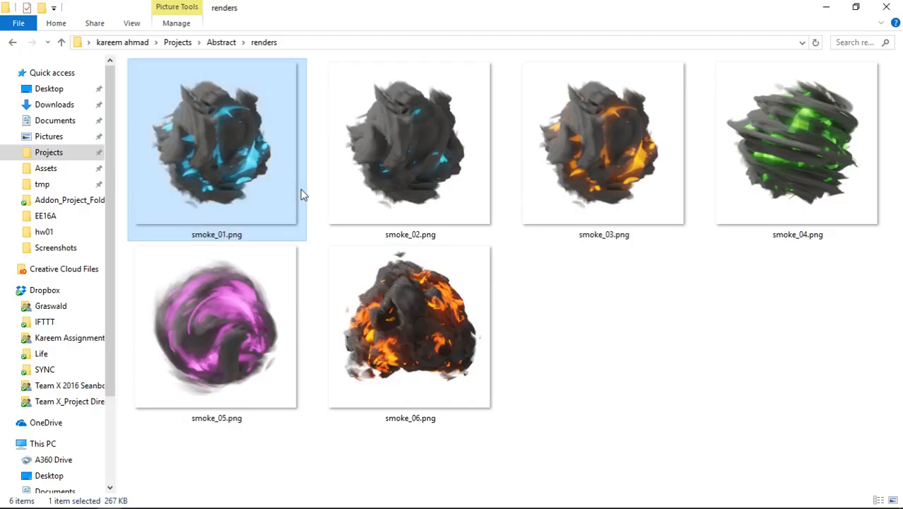
pyautogui.hotkey('alt', 'Tab')
pyautogui.press('super+Tab')
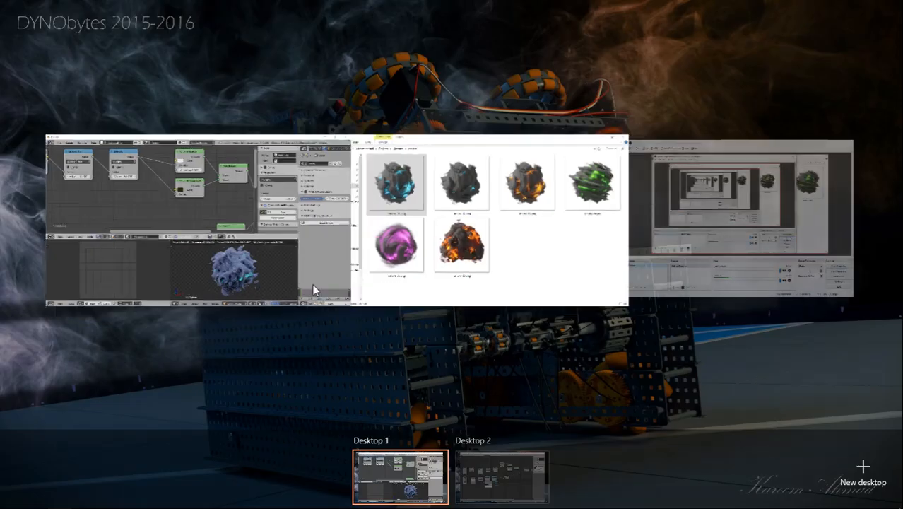
pyautogui.click(501, 477)
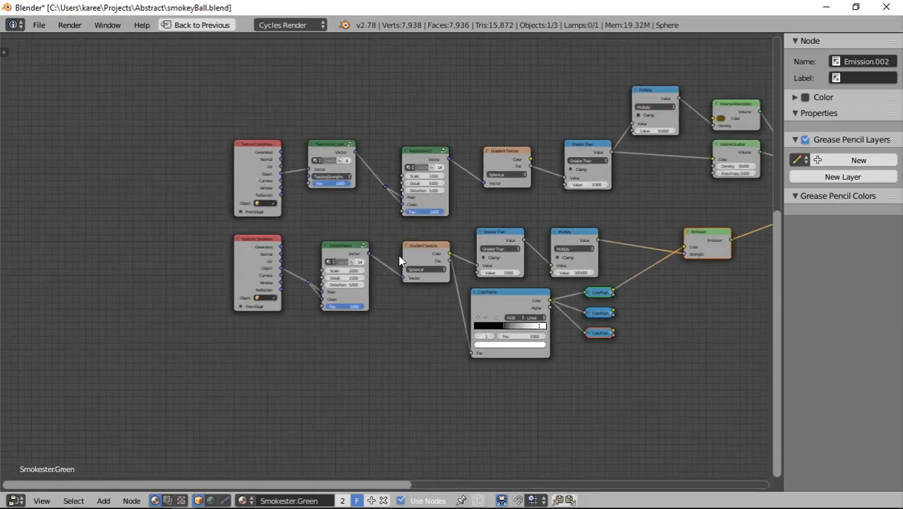
pyautogui.scroll(12, 400, 256)
pyautogui.moveTo(459, 185); pyautogui.dragTo(439, 257, button='middle')
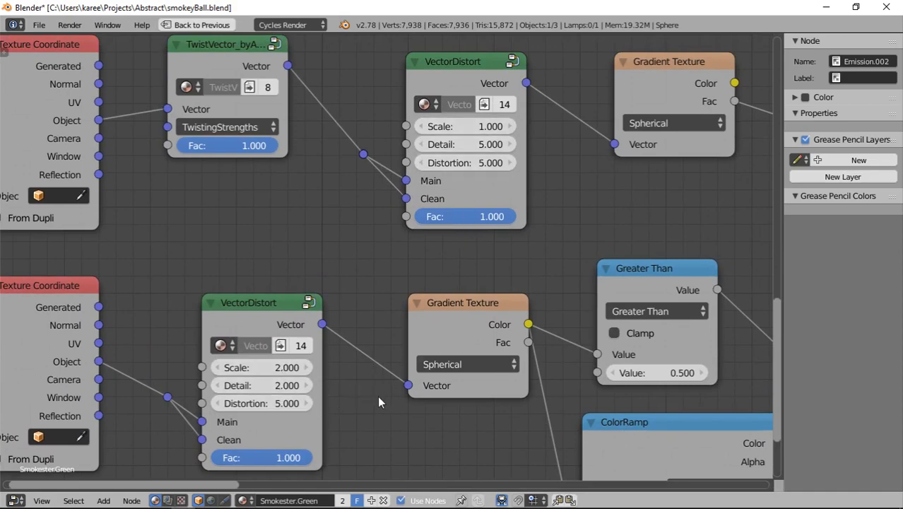
pyautogui.hotkey('alt', 'Tab')
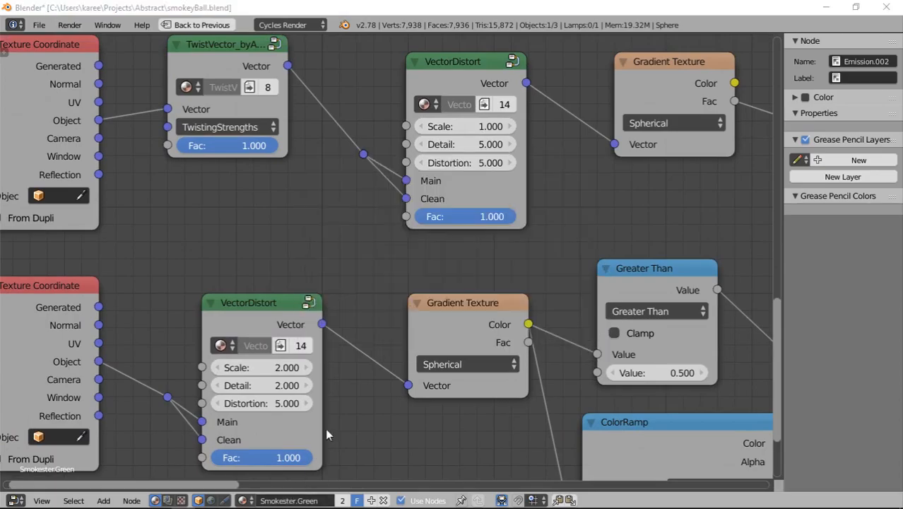
pyautogui.press('super+Tab')
pyautogui.click(417, 464)
# Step: Set the density branch's VectorDistort node to Scale 1, Detail 5 and Distortion 5
pyautogui.moveTo(346, 144); pyautogui.dragTo(335, 194, button='middle')
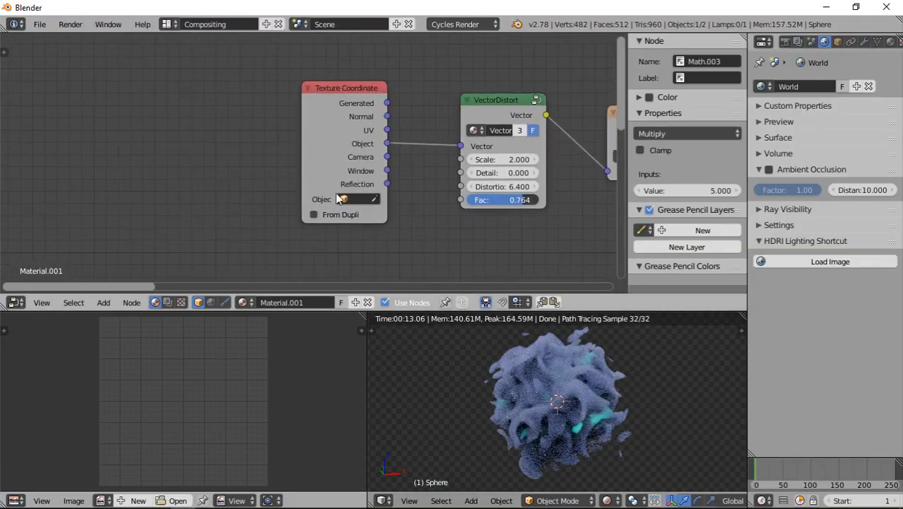
pyautogui.moveTo(442, 164); pyautogui.dragTo(281, 147, button='middle')
pyautogui.click(358, 139)
pyautogui.write('1')
pyautogui.press('Tab')
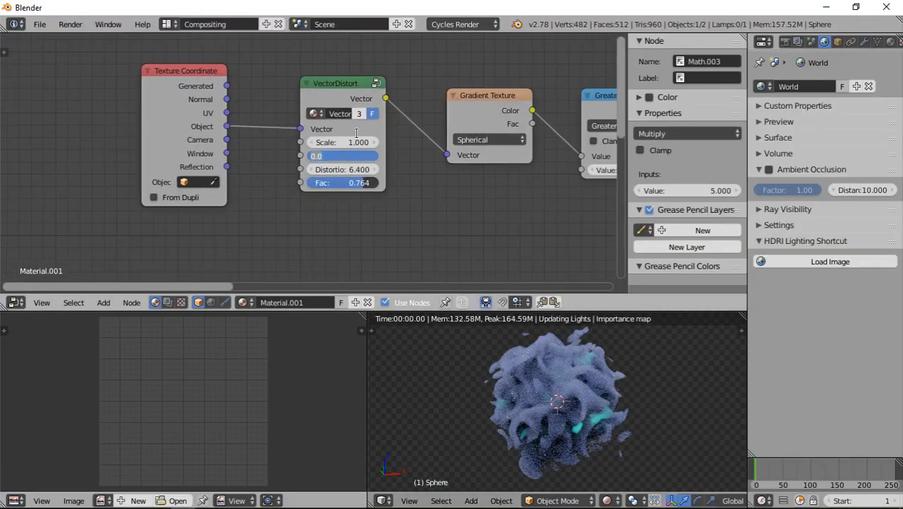
pyautogui.write('5')
pyautogui.press('Return')
pyautogui.click(338, 169)
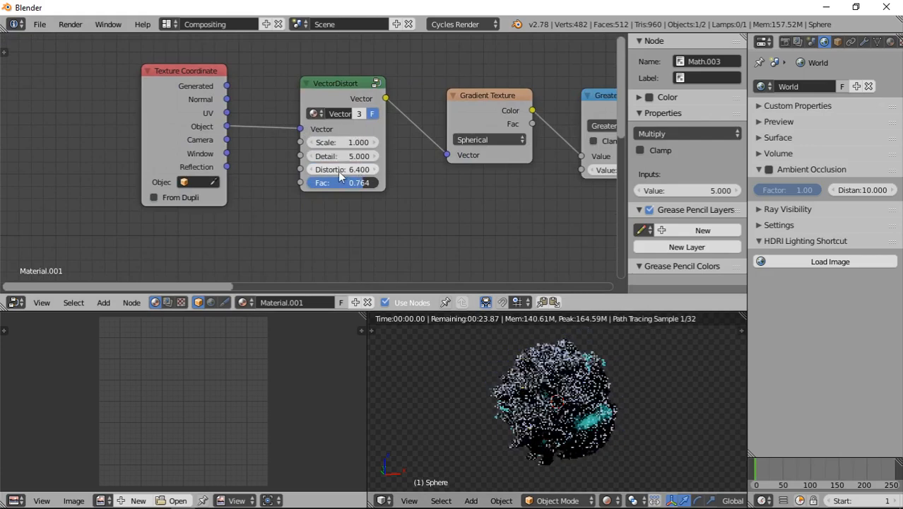
pyautogui.write('5')
pyautogui.press('Return')
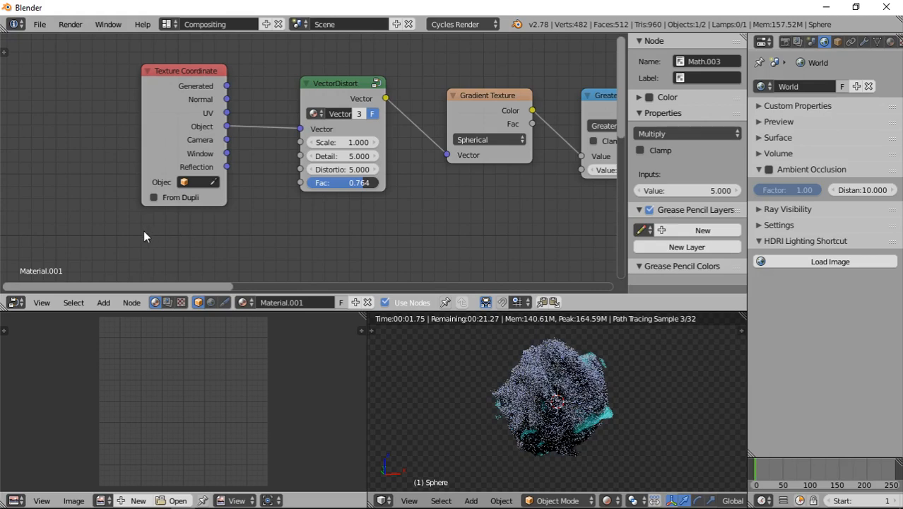
# Step: Set the Density Multiply node's value to 60, after trying 6
pyautogui.moveTo(381, 182); pyautogui.dragTo(147, 130, button='middle')
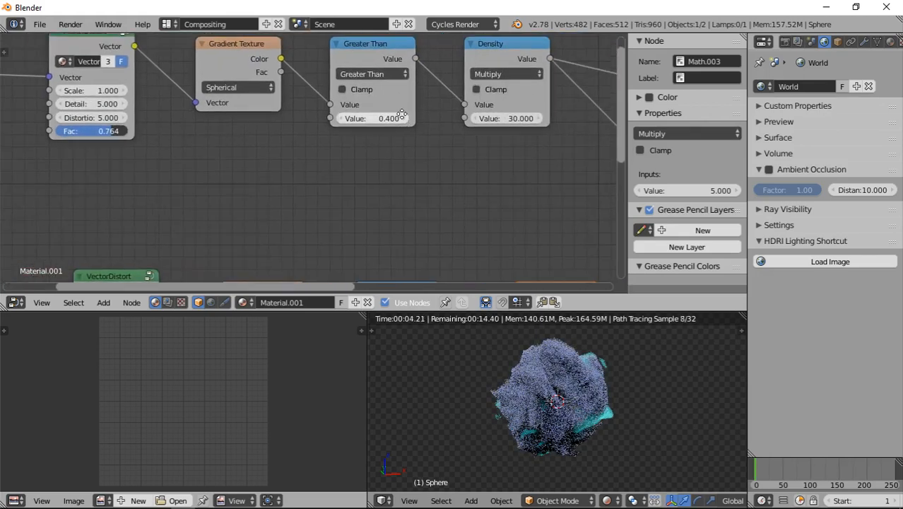
pyautogui.moveTo(426, 134); pyautogui.dragTo(345, 162, button='middle')
pyautogui.click(427, 146)
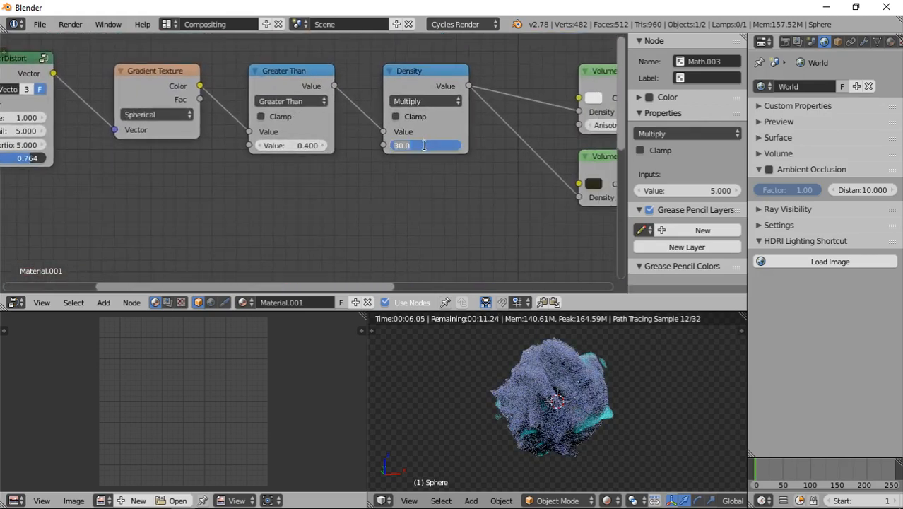
pyautogui.write('6')
pyautogui.press('Return')
pyautogui.scroll(1, 425, 145)
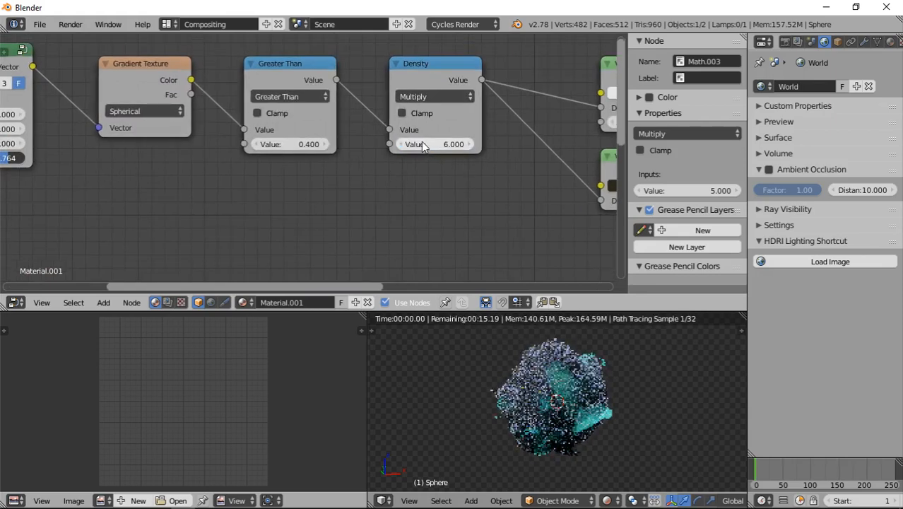
pyautogui.click(414, 146)
pyautogui.write('0')
pyautogui.press('Return')
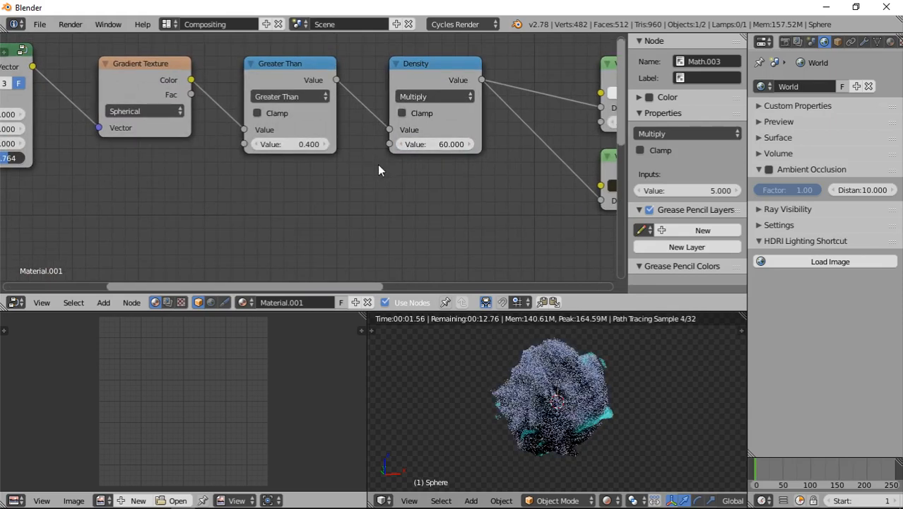
# Step: In wireframe top view, move the Sun lamp farther from the sphere and rotate it toward the sphere, and return to a rendered front view
pyautogui.scroll(-4, 377, 169)
pyautogui.scroll(-3, 511, 375)
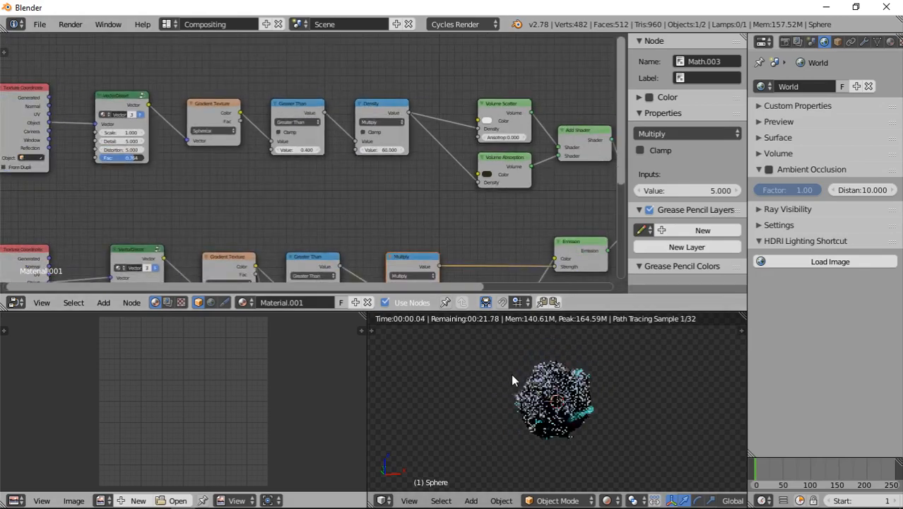
pyautogui.scroll(3, 539, 395)
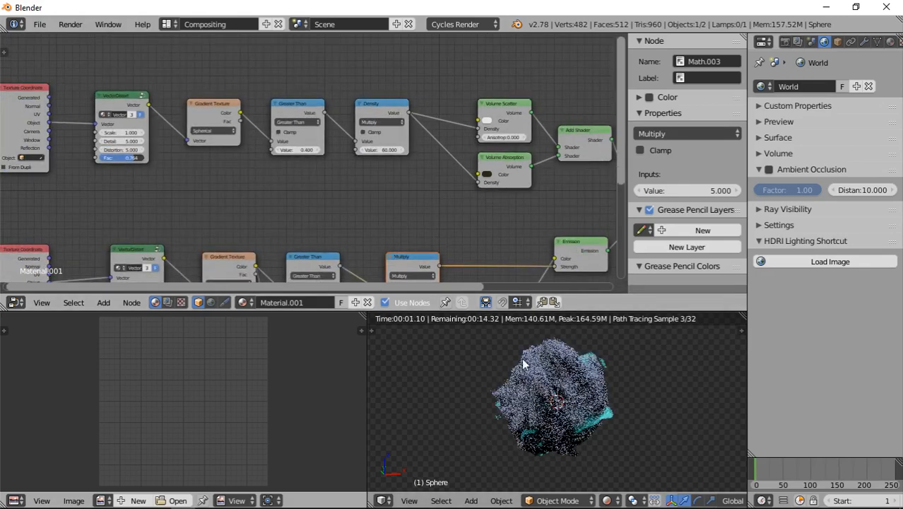
pyautogui.press('z')
pyautogui.scroll(-5, 565, 371)
pyautogui.rightClick(531, 357)
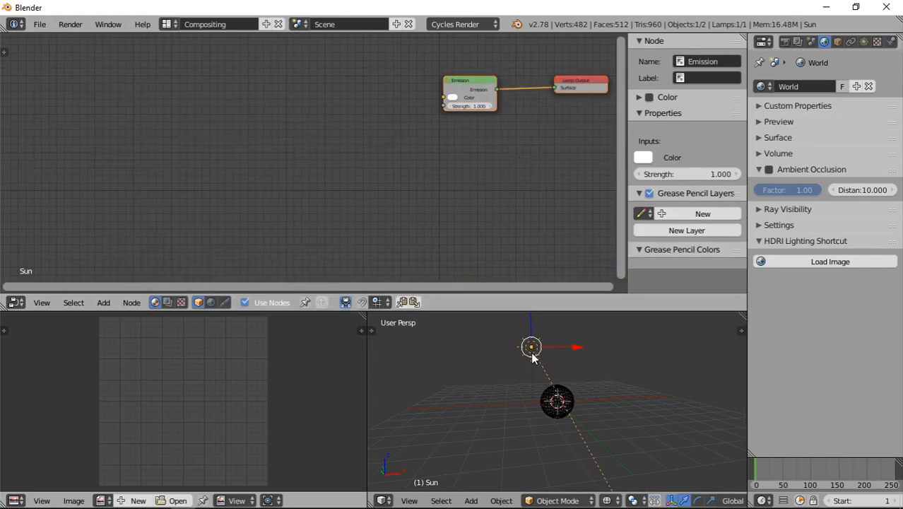
pyautogui.press('KP_7')
pyautogui.press('g')
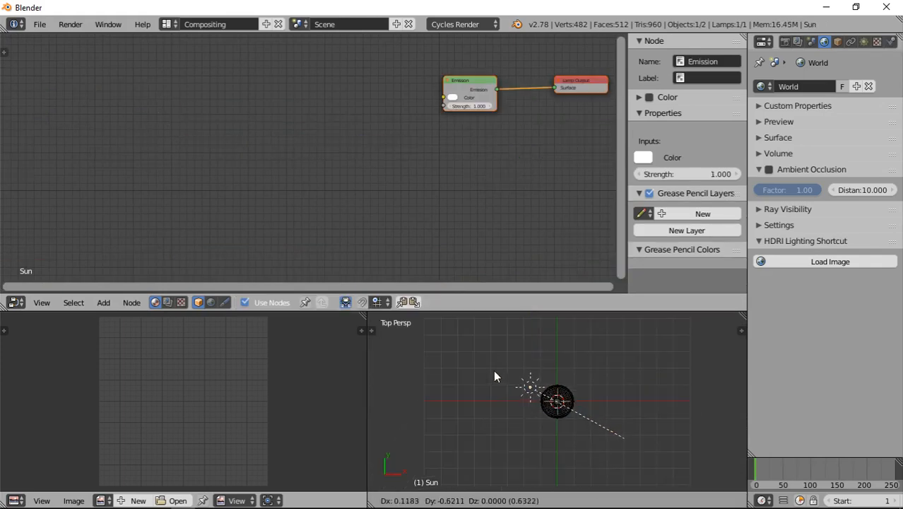
pyautogui.click(490, 365)
pyautogui.press('r')
pyautogui.click(578, 404)
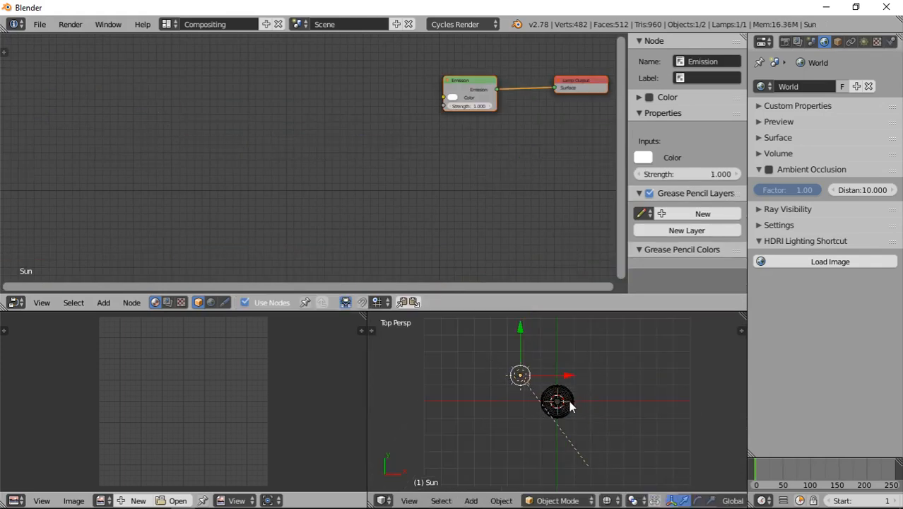
pyautogui.press('g')
pyautogui.click(583, 394)
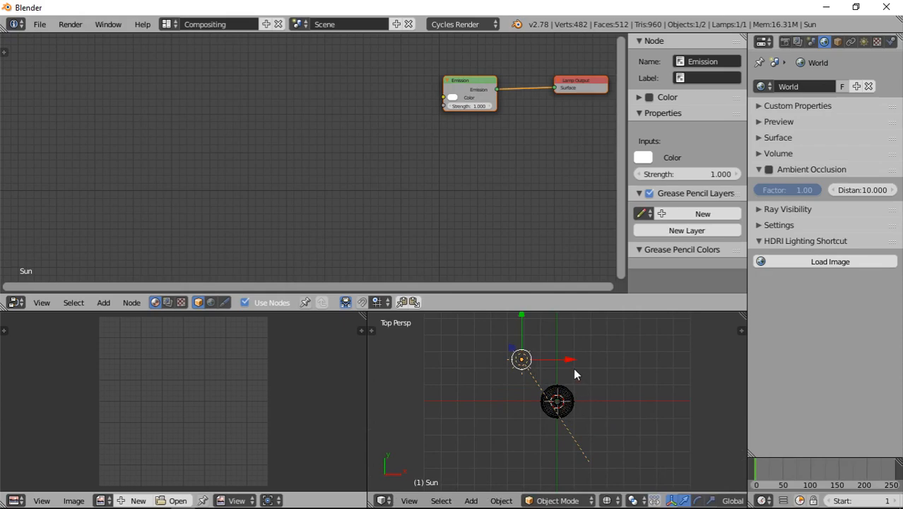
pyautogui.press('KP_1')
pyautogui.hotkey('shift', 'z')
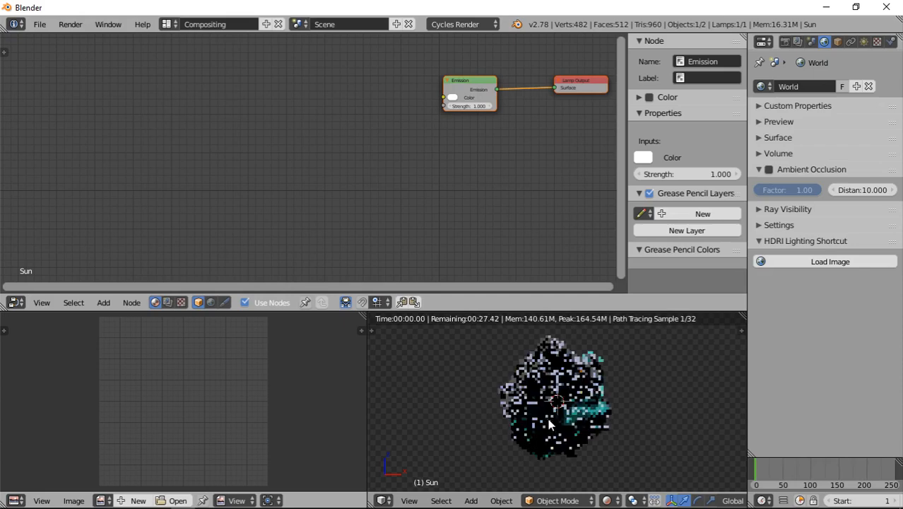
# Step: Set the Sun lamp's size to 0.05
pyautogui.click(864, 43)
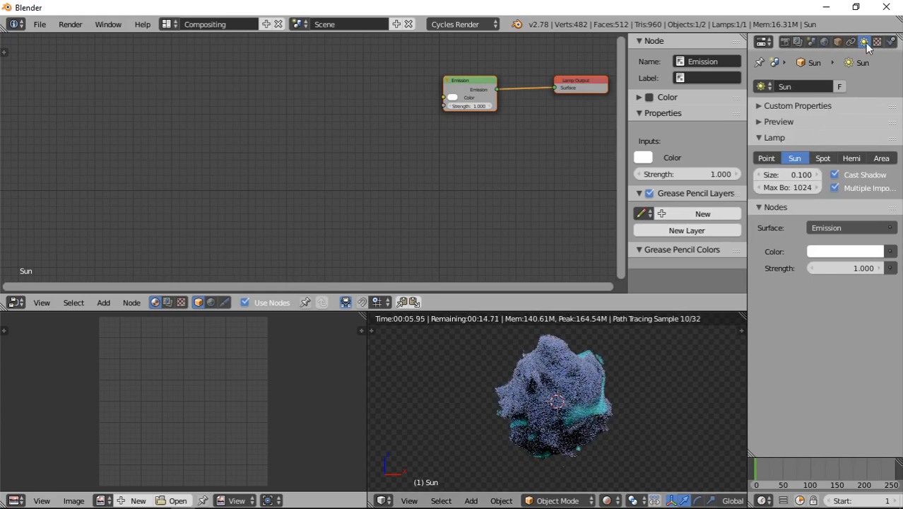
pyautogui.click(787, 174)
pyautogui.write('0.1')
pyautogui.press('Return')
pyautogui.click(799, 174)
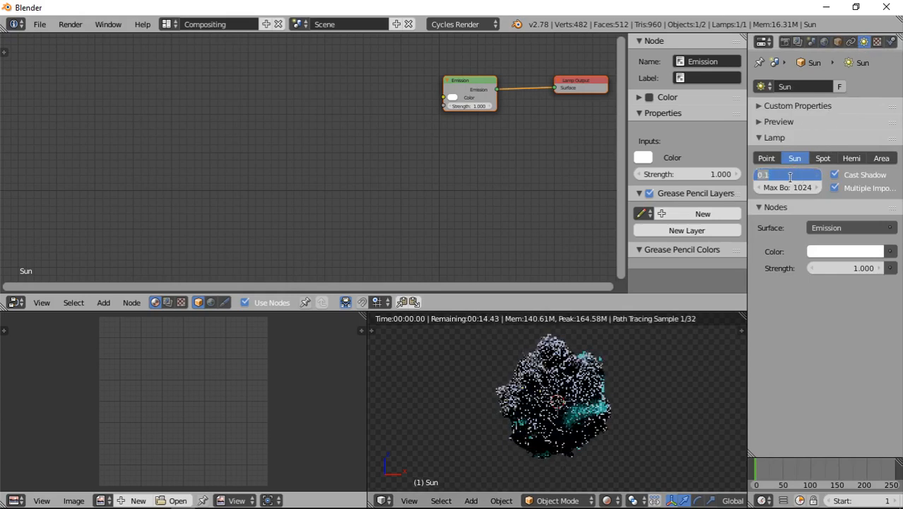
pyautogui.write('0.05')
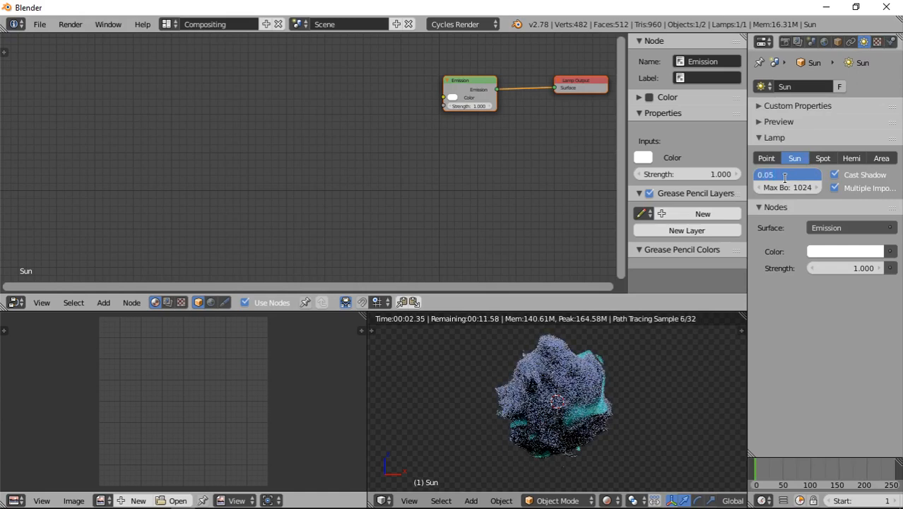
pyautogui.press('Return')
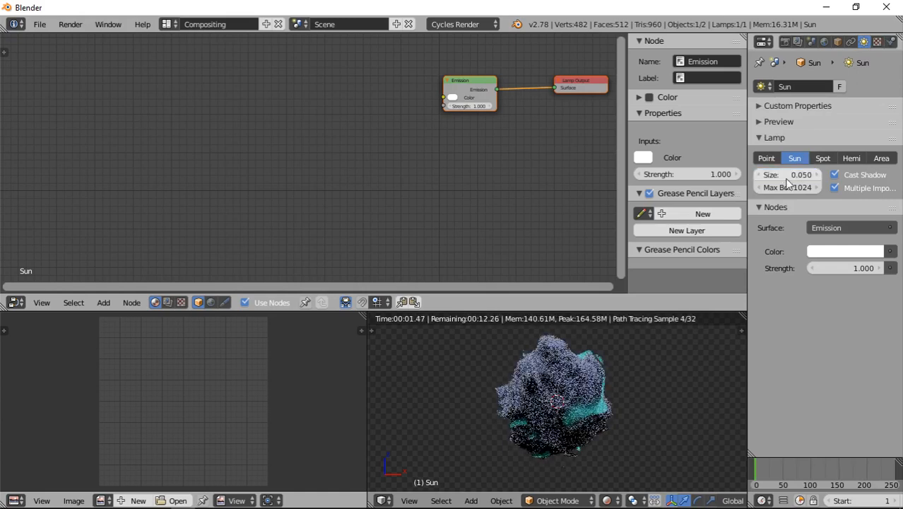
# Step: Reselect the sphere and set Detail to 2 in the emission branch's VectorDistort node
pyautogui.rightClick(555, 391)
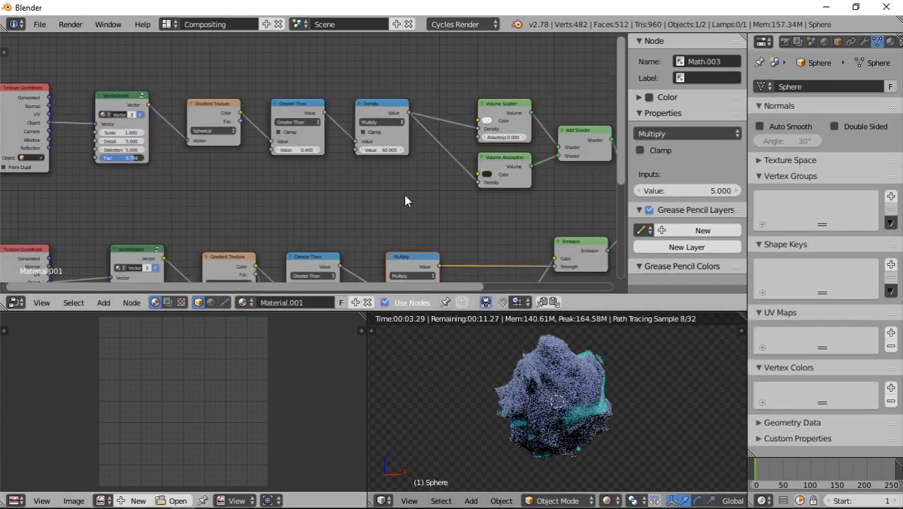
pyautogui.scroll(-3, 404, 196)
pyautogui.moveTo(393, 224); pyautogui.dragTo(364, 170, button='middle')
pyautogui.moveTo(301, 189); pyautogui.dragTo(454, 206, button='middle')
pyautogui.scroll(8, 282, 172)
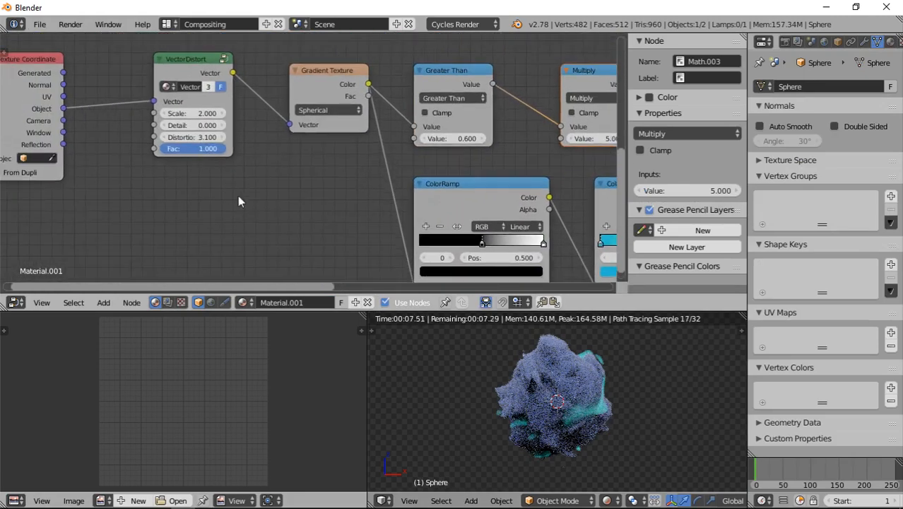
pyautogui.moveTo(177, 172); pyautogui.dragTo(322, 235, button='middle')
pyautogui.scroll(3, 323, 235)
pyautogui.moveTo(344, 180); pyautogui.dragTo(367, 180)
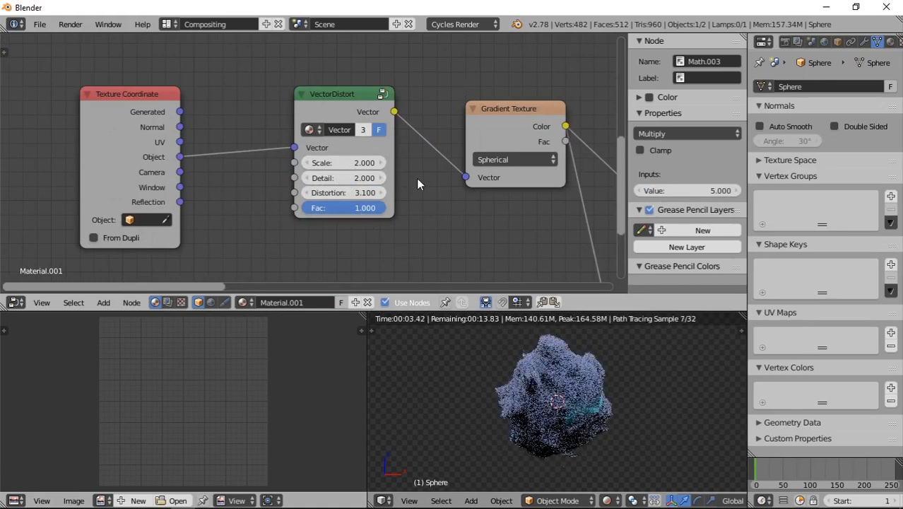
# Step: Switch to the renders folder to check the reference smoke images, and return to Blender
pyautogui.hotkey('alt', 'Tab')
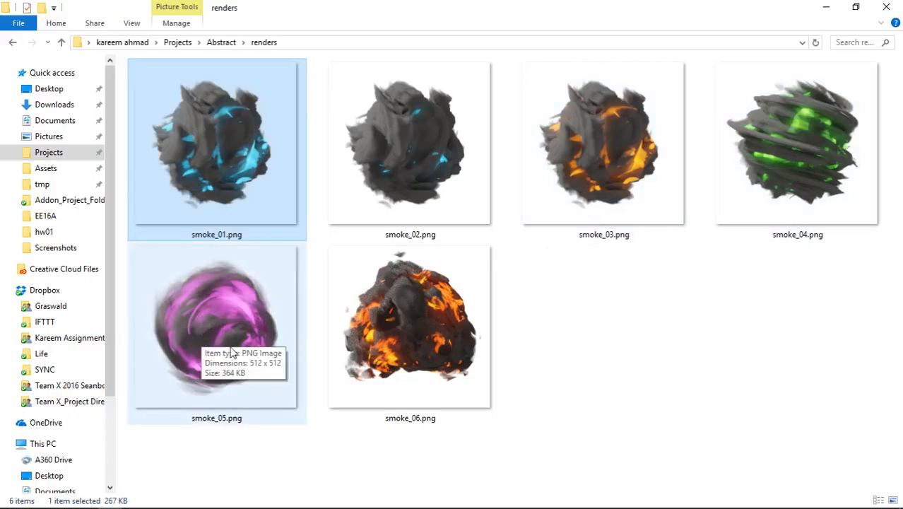
pyautogui.hotkey('alt', 'Tab')
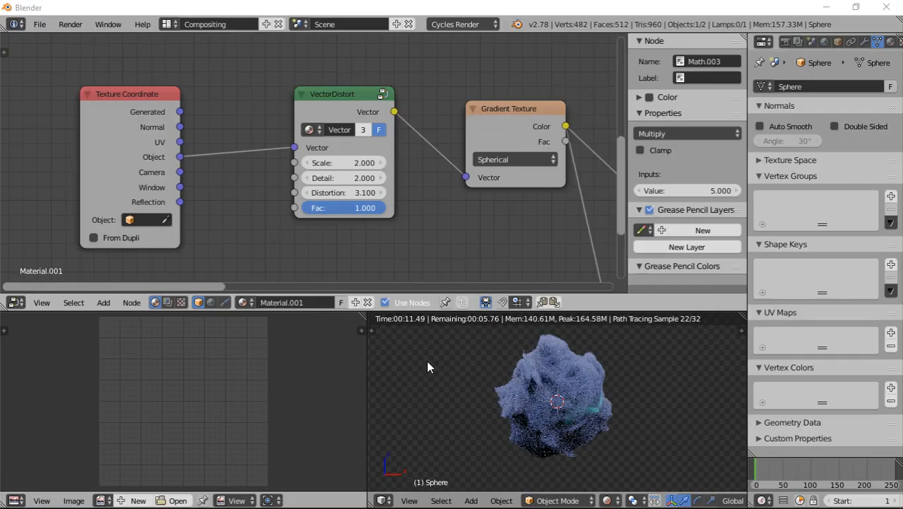
# Step: Set the blue start stop of the emission branch's second ColorRamp to red (R 0.635, G 0.027, B 0.015)
pyautogui.scroll(-2, 357, 222)
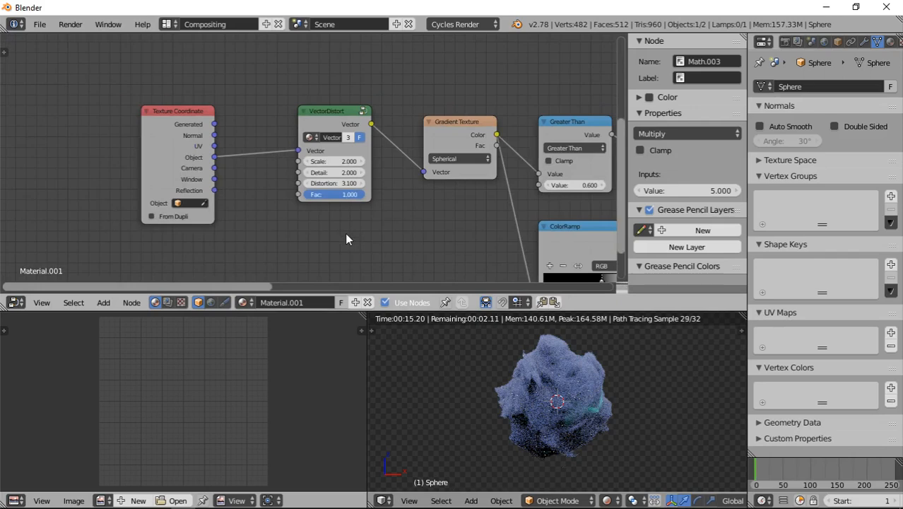
pyautogui.moveTo(382, 148); pyautogui.dragTo(66, 90, button='middle')
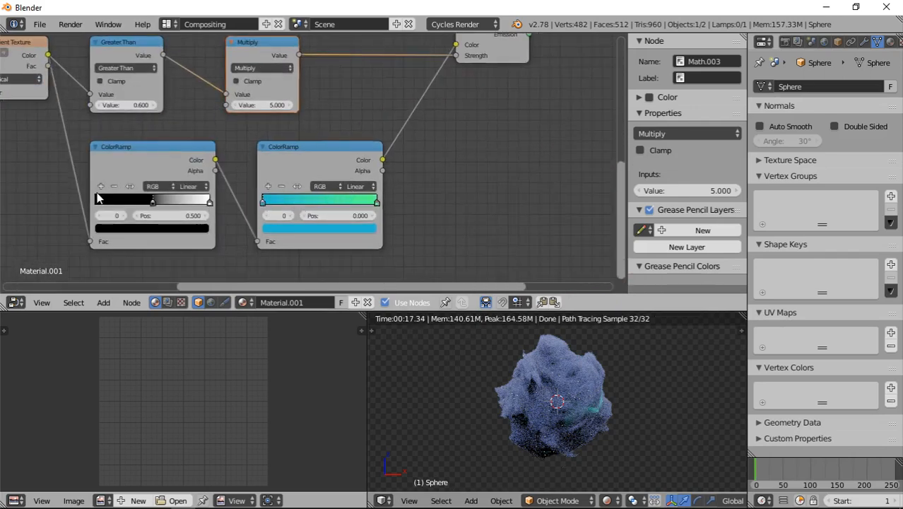
pyautogui.moveTo(97, 199); pyautogui.dragTo(322, 212, button='middle')
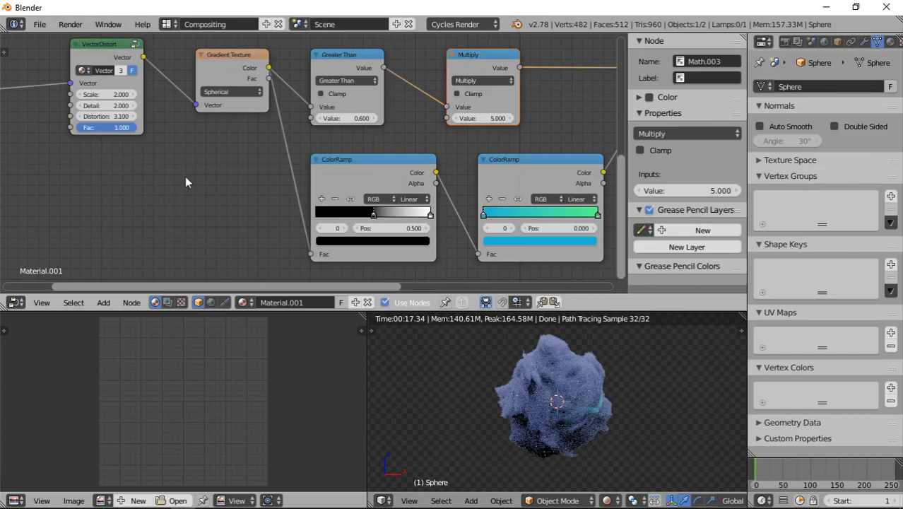
pyautogui.moveTo(447, 189); pyautogui.dragTo(358, 142, button='middle')
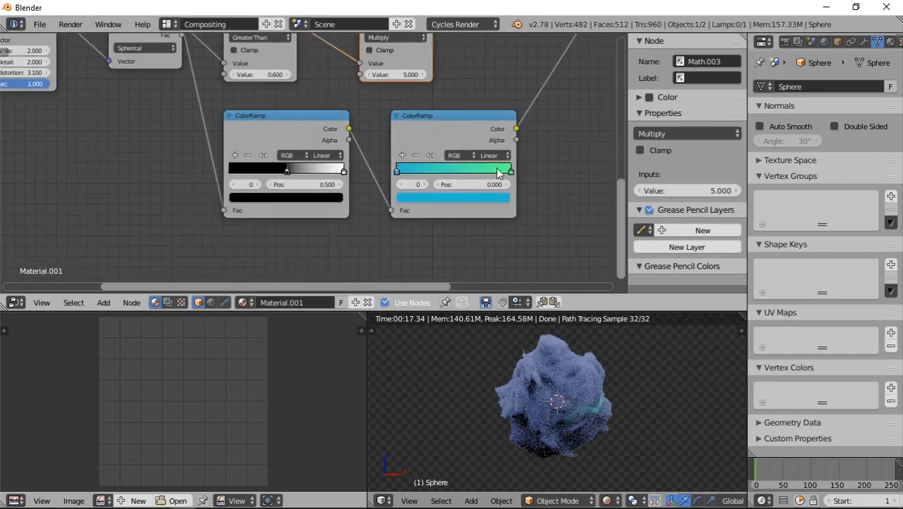
pyautogui.scroll(4, 495, 168)
pyautogui.click(431, 174)
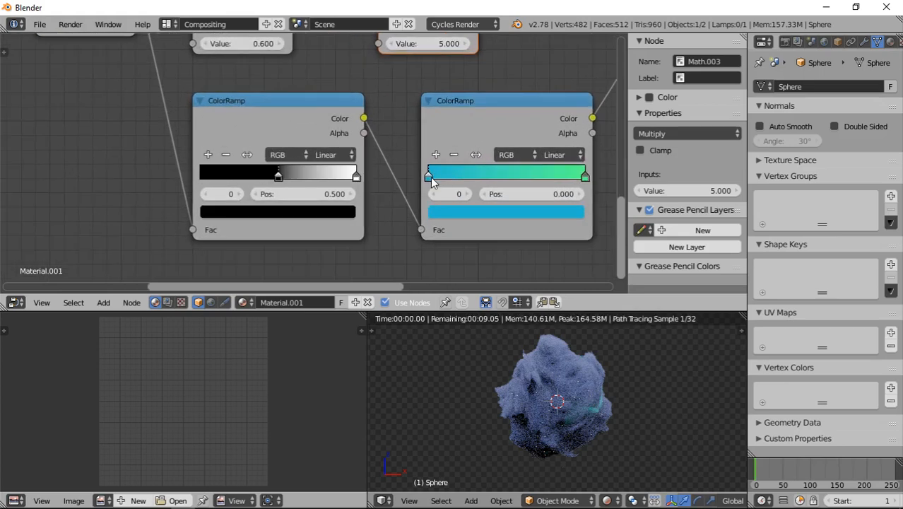
pyautogui.click(453, 211)
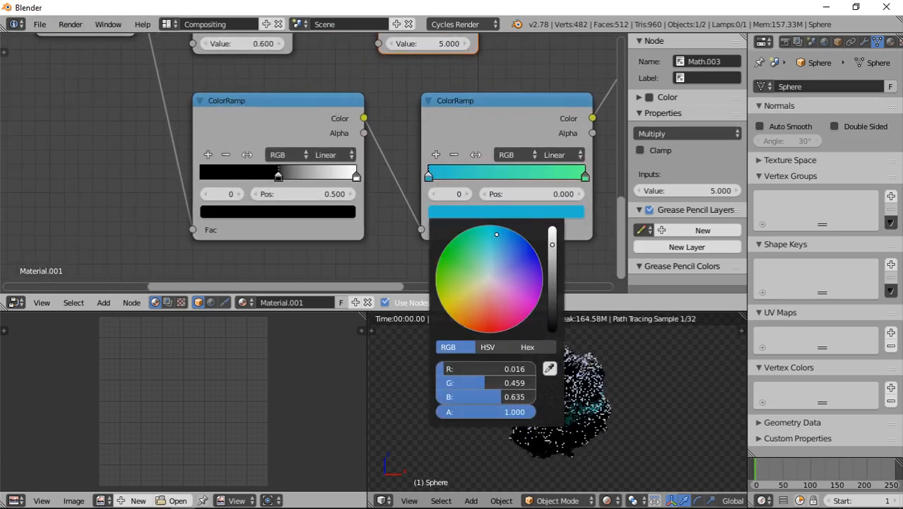
pyautogui.click(459, 307)
pyautogui.click(484, 322)
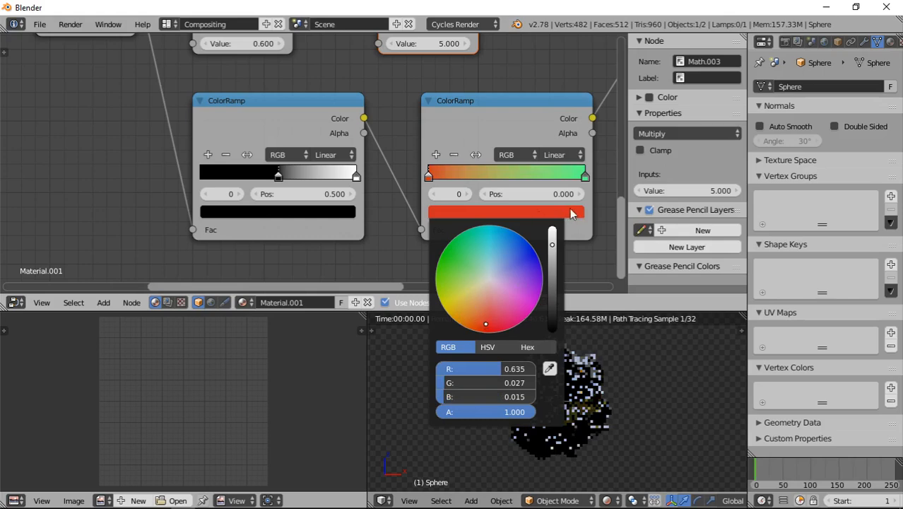
# Step: Change the green end stop of the same emission ColorRamp to an orange-yellow
pyautogui.click(584, 176)
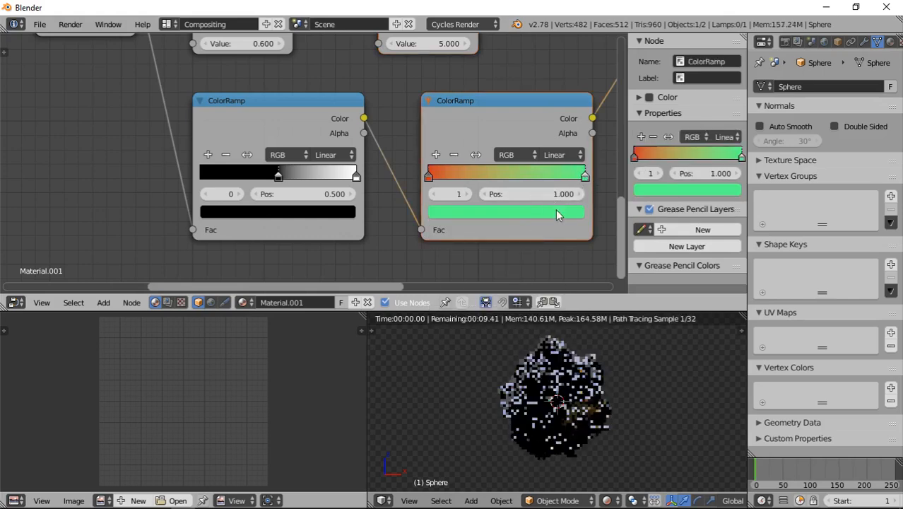
pyautogui.click(556, 211)
pyautogui.click(454, 303)
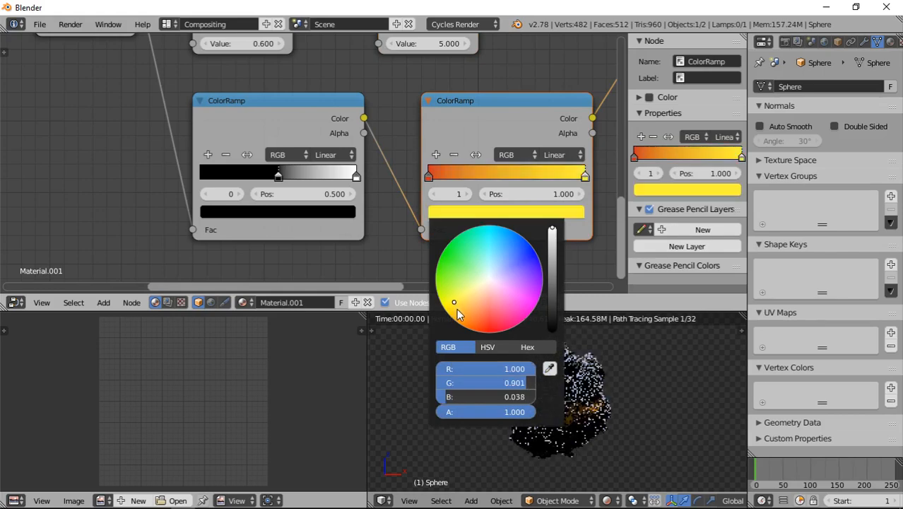
pyautogui.click(460, 310)
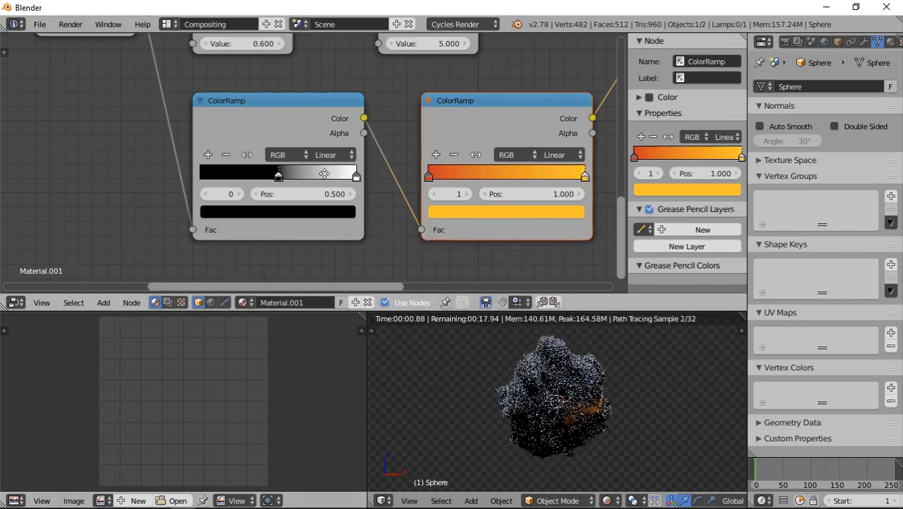
pyautogui.moveTo(323, 173); pyautogui.dragTo(243, 216, button='middle')
pyautogui.moveTo(308, 156); pyautogui.dragTo(286, 173, button='middle')
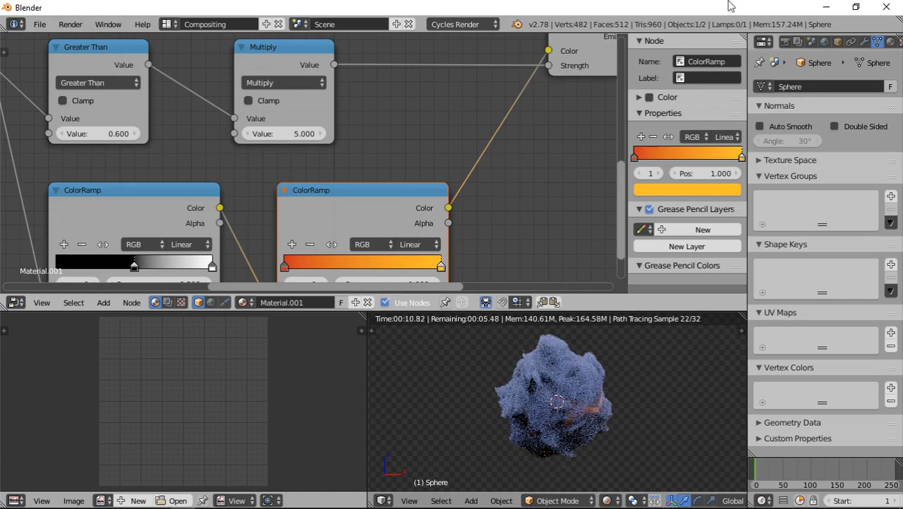
# Step: In the render settings' Light Paths, set the Volume bounces to 2
pyautogui.click(784, 42)
pyautogui.click(825, 43)
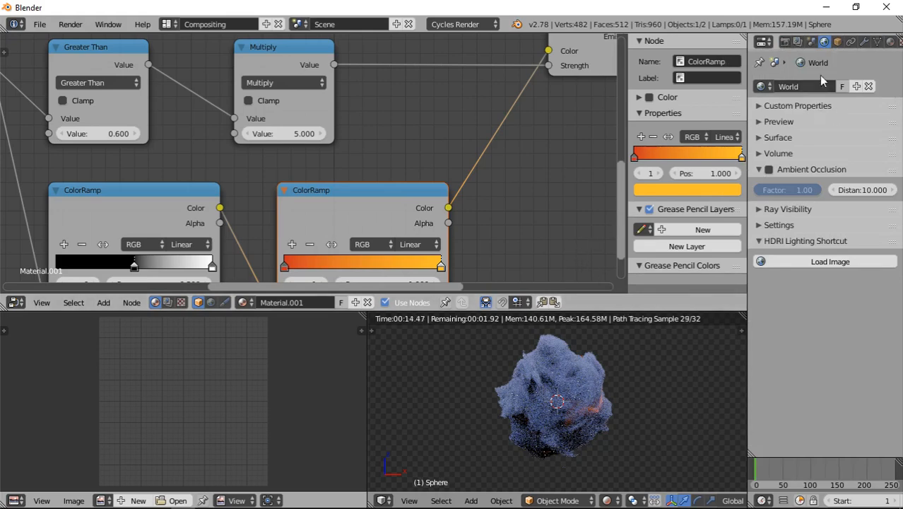
pyautogui.click(785, 41)
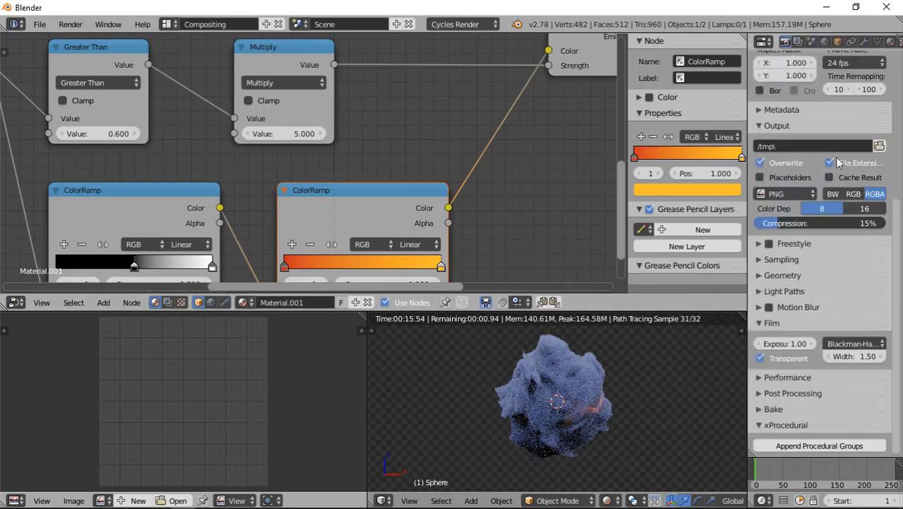
pyautogui.click(781, 259)
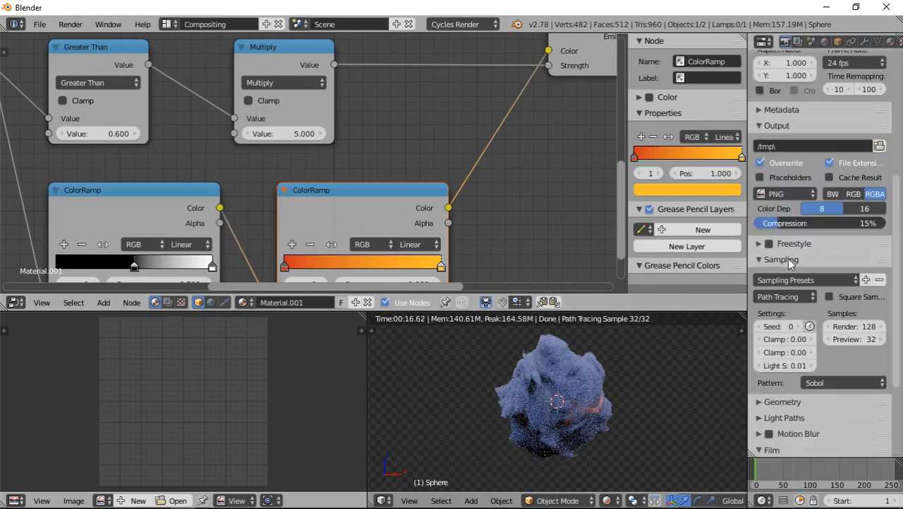
pyautogui.click(780, 259)
pyautogui.scroll(5, 785, 233)
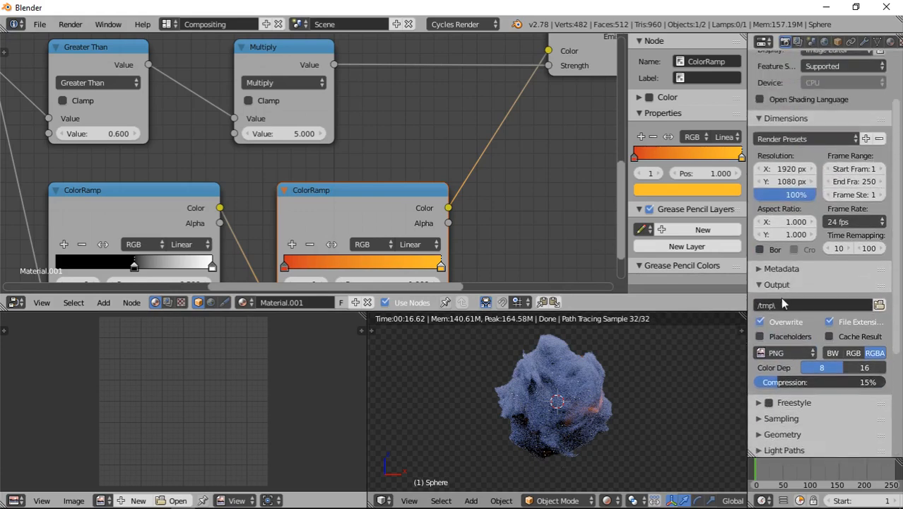
pyautogui.scroll(-5, 781, 302)
pyautogui.click(801, 289)
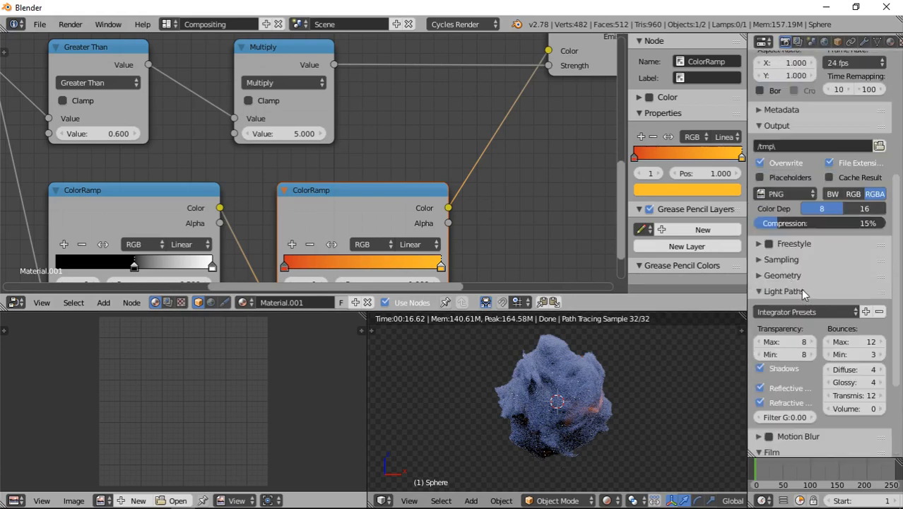
pyautogui.scroll(-4, 795, 299)
pyautogui.click(879, 281)
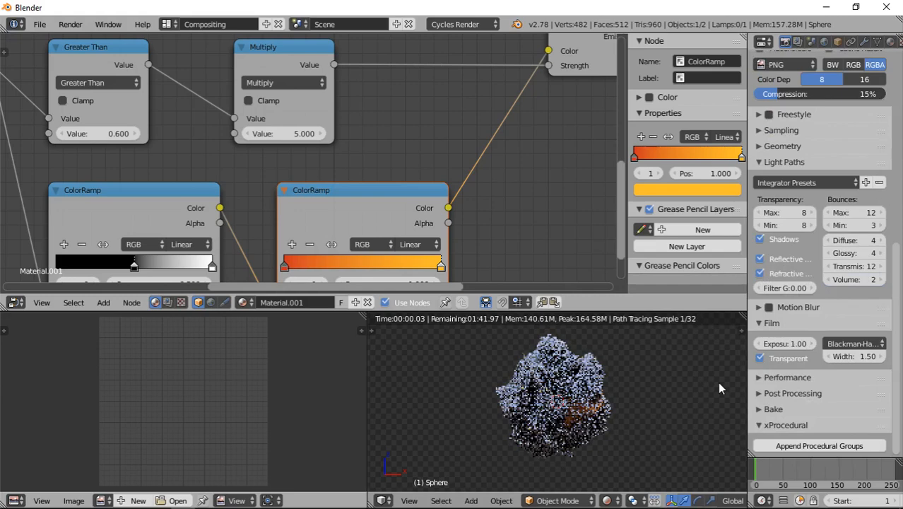
# Step: Open the reference image smoke_06.png from the renders folder, examine its fire and smoke, close it and return to Blender
pyautogui.hotkey('alt', 'Tab')
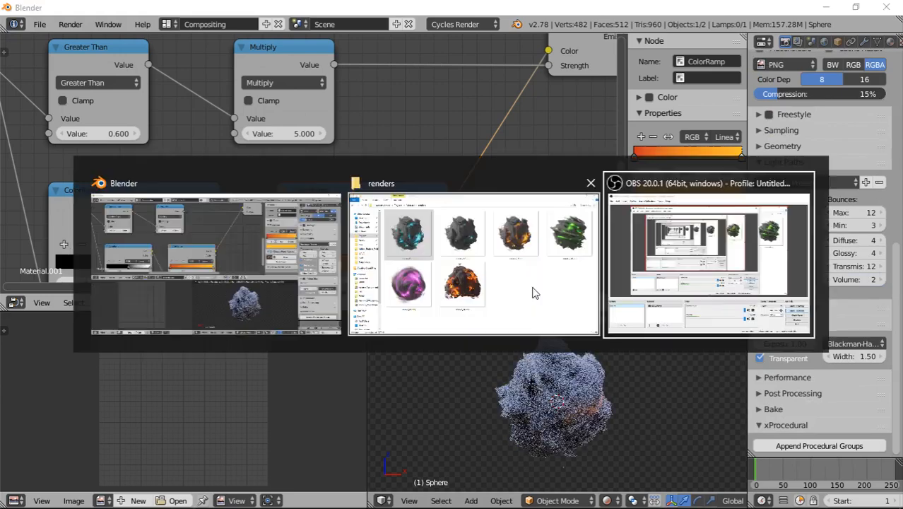
pyautogui.click(531, 297)
pyautogui.click(437, 281)
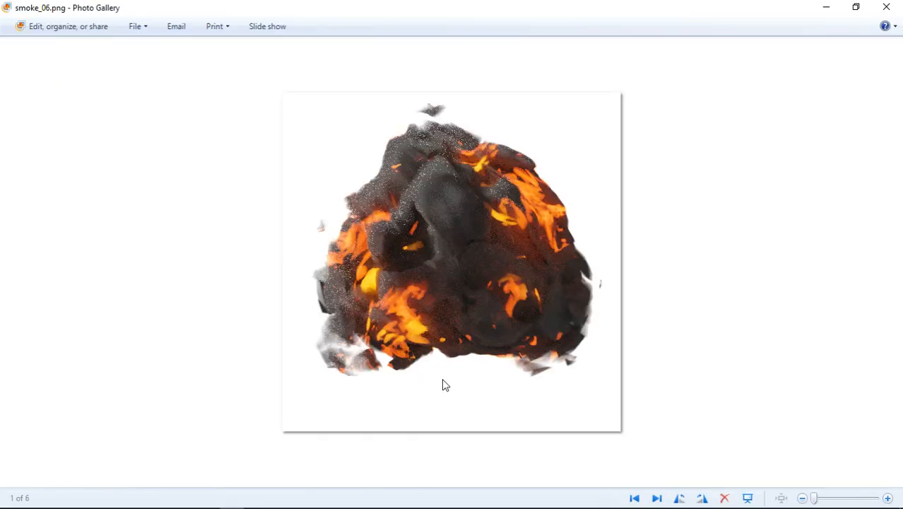
pyautogui.click(886, 7)
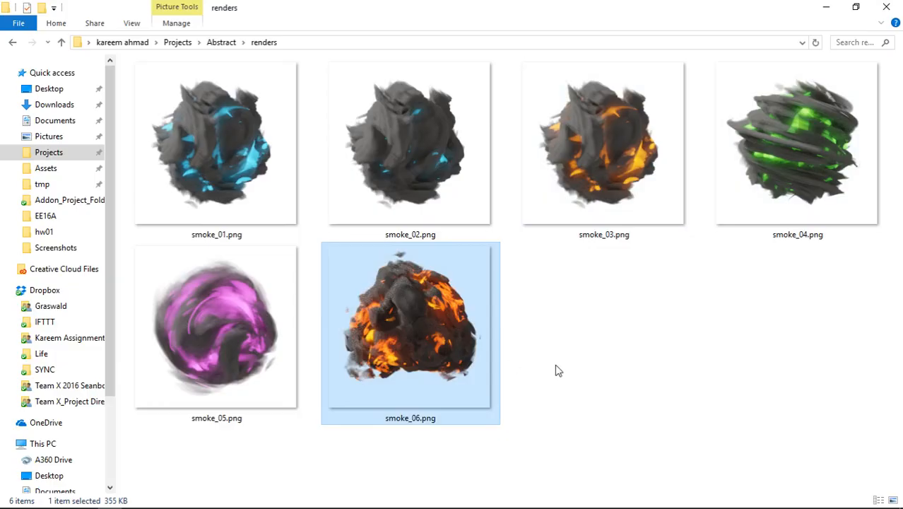
pyautogui.hotkey('alt', 'Tab')
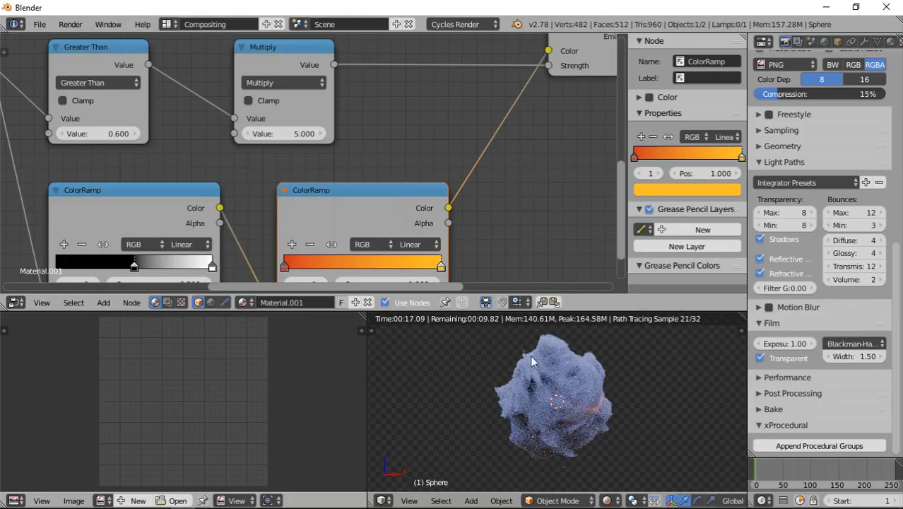
# Step: Set the emission strength Multiply node's value to 50, after trying 20
pyautogui.moveTo(438, 249); pyautogui.dragTo(396, 315, button='middle')
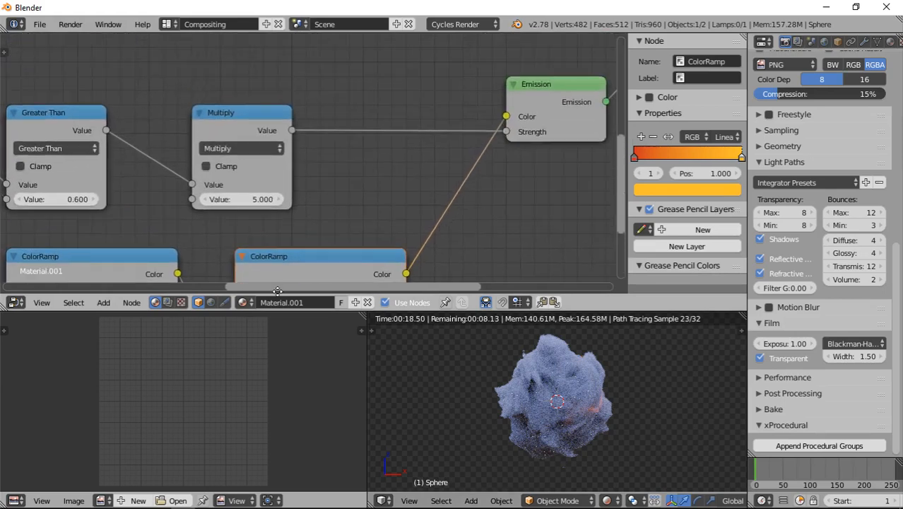
pyautogui.click(249, 195)
pyautogui.write('20')
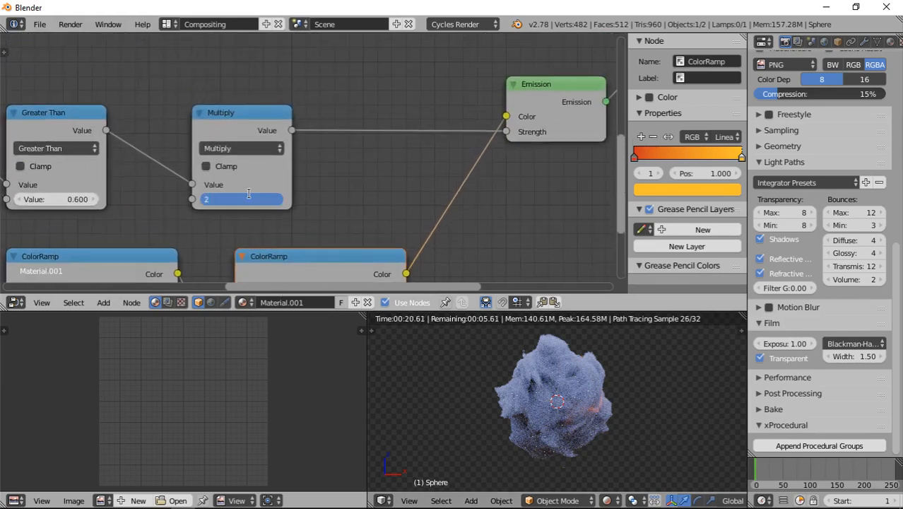
pyautogui.press('Return')
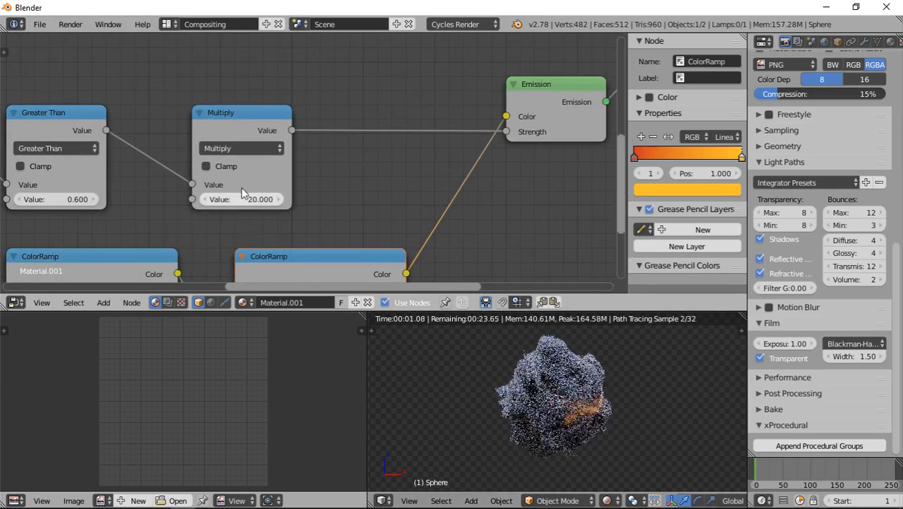
pyautogui.click(240, 201)
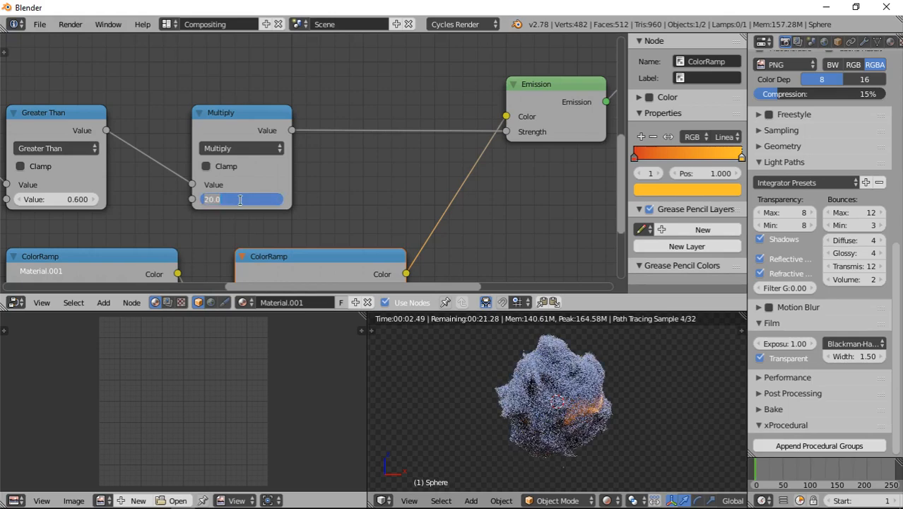
pyautogui.write('50')
pyautogui.press('Return')
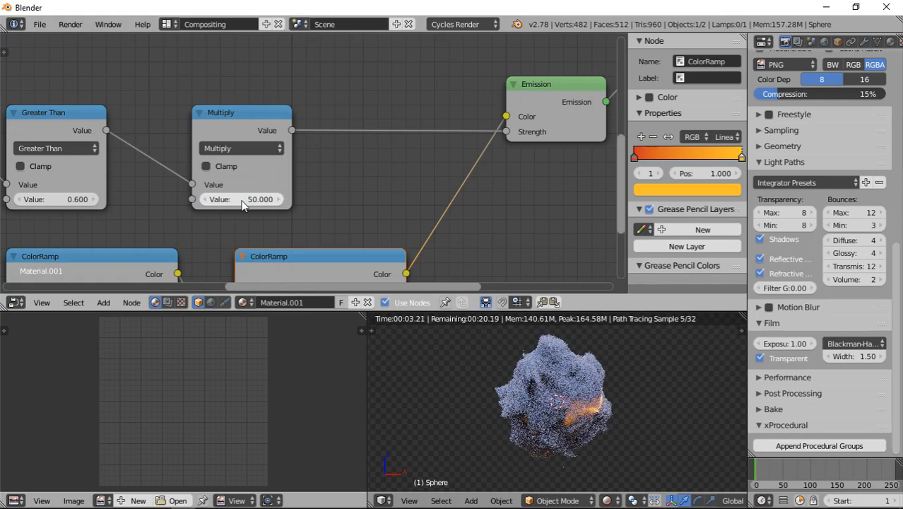
# Step: Lower the threshold of the emission branch's Greater Than node to 0.5
pyautogui.moveTo(98, 215); pyautogui.dragTo(229, 158, button='middle')
pyautogui.click(126, 162)
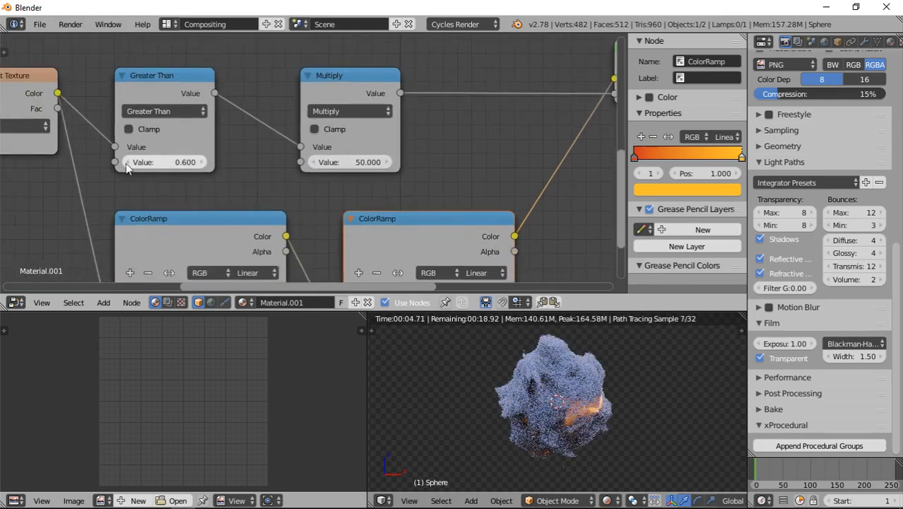
pyautogui.moveTo(222, 209); pyautogui.dragTo(212, 152, button='middle')
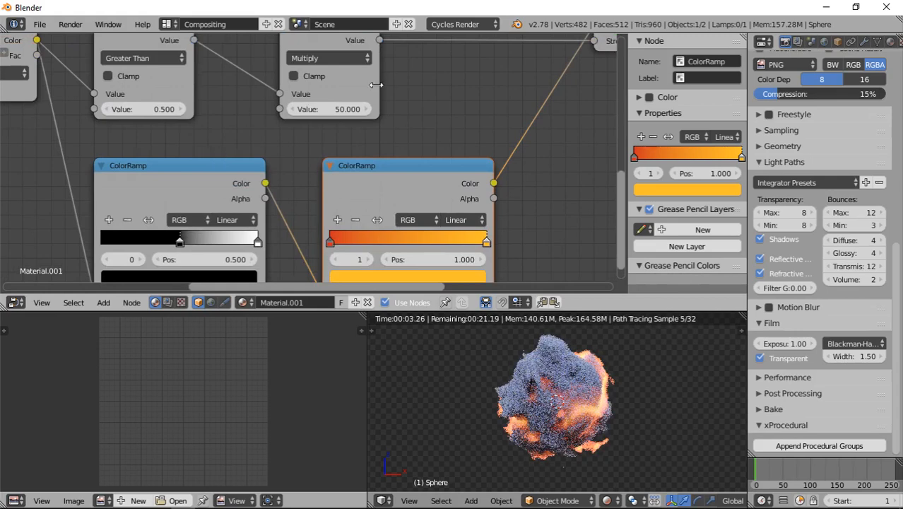
pyautogui.moveTo(373, 157); pyautogui.dragTo(357, 123, button='middle')
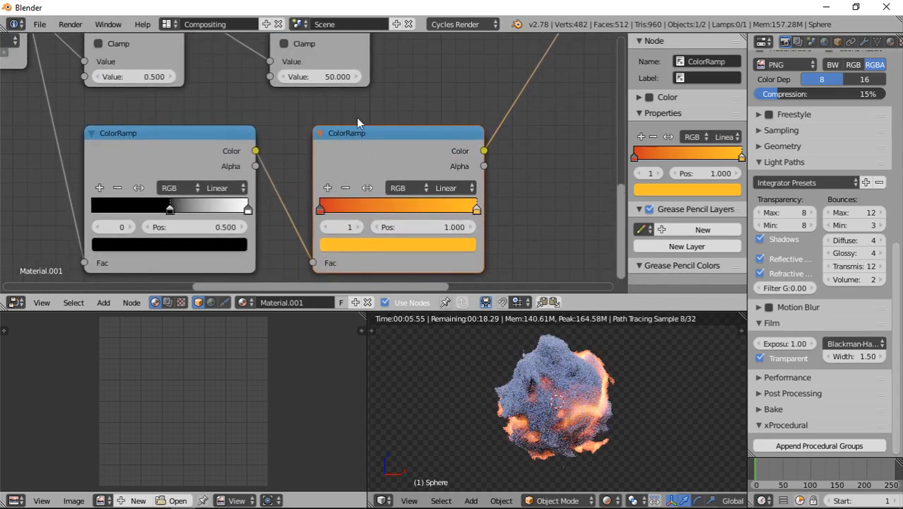
# Step: Duplicate the Density Multiply node with its Greater Than input link, place it below, and connect its output to the Volume Absorption density
pyautogui.scroll(-3, 380, 215)
pyautogui.moveTo(389, 82); pyautogui.dragTo(338, 283, button='middle')
pyautogui.moveTo(375, 106); pyautogui.dragTo(360, 137, button='middle')
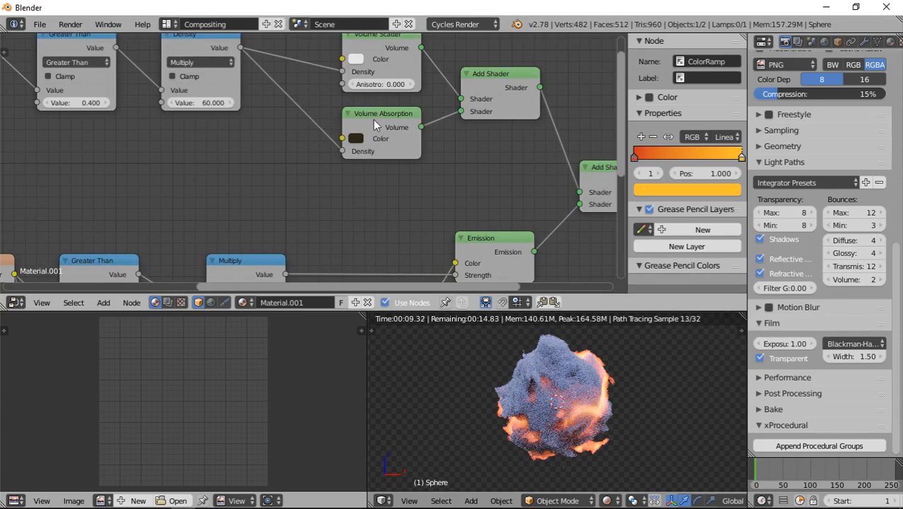
pyautogui.moveTo(226, 55); pyautogui.dragTo(237, 69, button='middle')
pyautogui.click(238, 69)
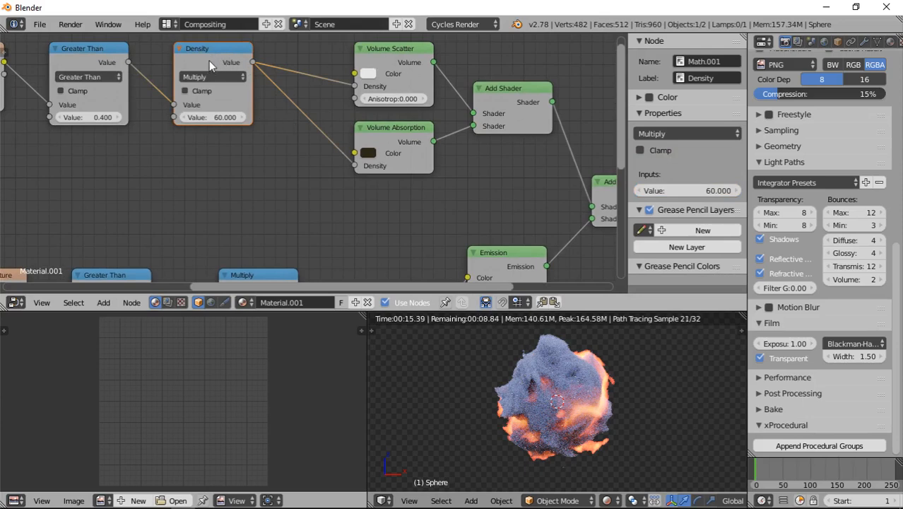
pyautogui.hotkey('shift', 'd')
pyautogui.click(239, 158)
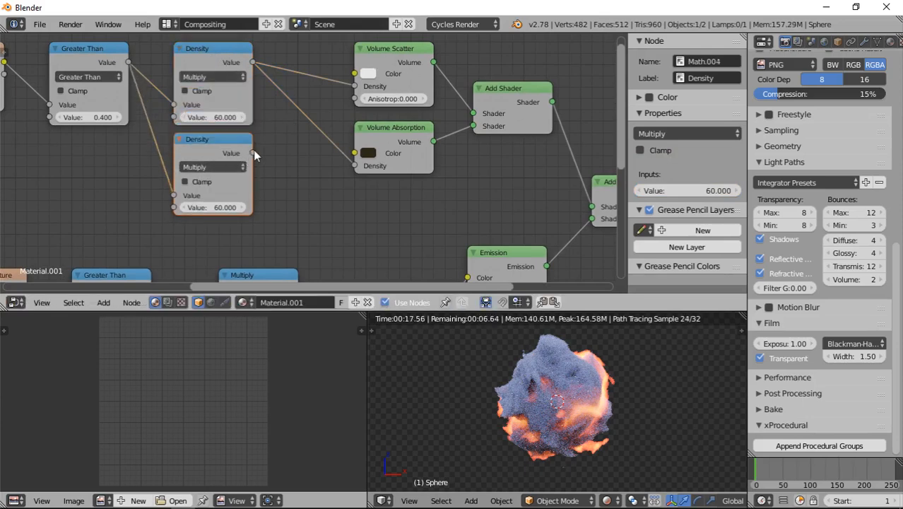
pyautogui.moveTo(253, 154); pyautogui.dragTo(316, 182)
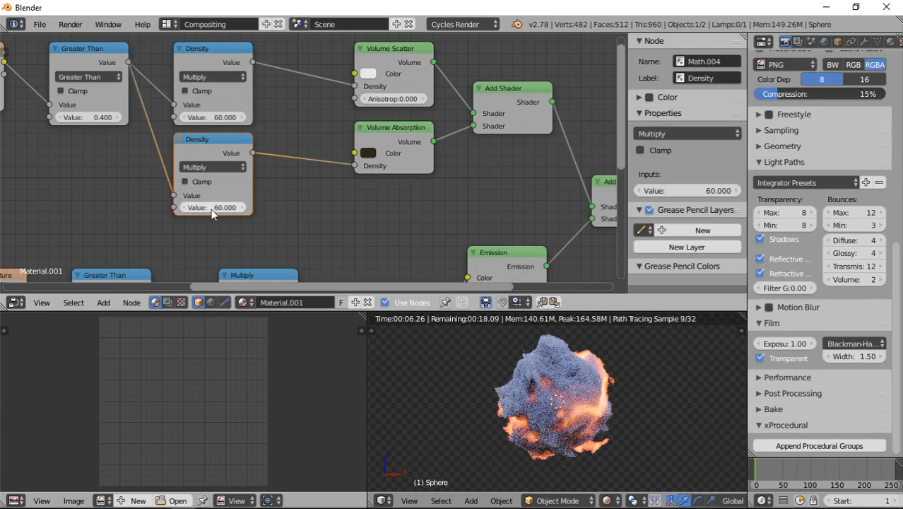
# Step: Set the Density Multiply node feeding the Volume Scatter to 30
pyautogui.click(212, 117)
pyautogui.write('30')
pyautogui.press('Return')
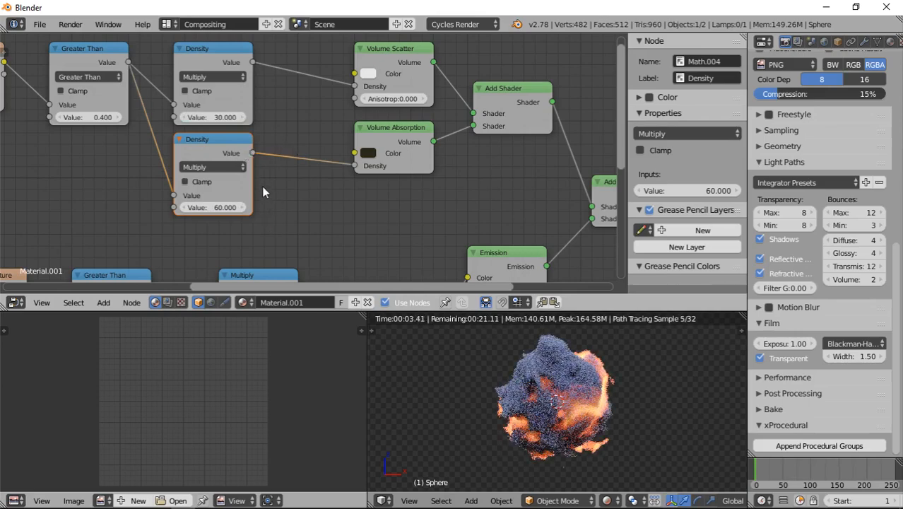
pyautogui.scroll(-9, 300, 147)
pyautogui.moveTo(164, 163); pyautogui.dragTo(451, 149, button='middle')
pyautogui.scroll(-3, 392, 145)
pyautogui.scroll(3, 382, 170)
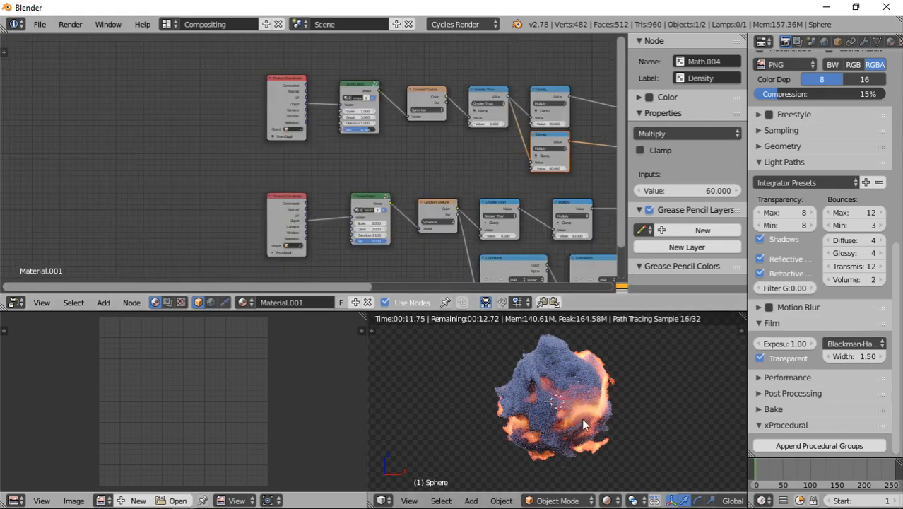
# Step: Rotate and move the Sun lamp near the smoke ball, and preview the result in rendered shading
pyautogui.hotkey('shift', 'z')
pyautogui.scroll(-9, 516, 400)
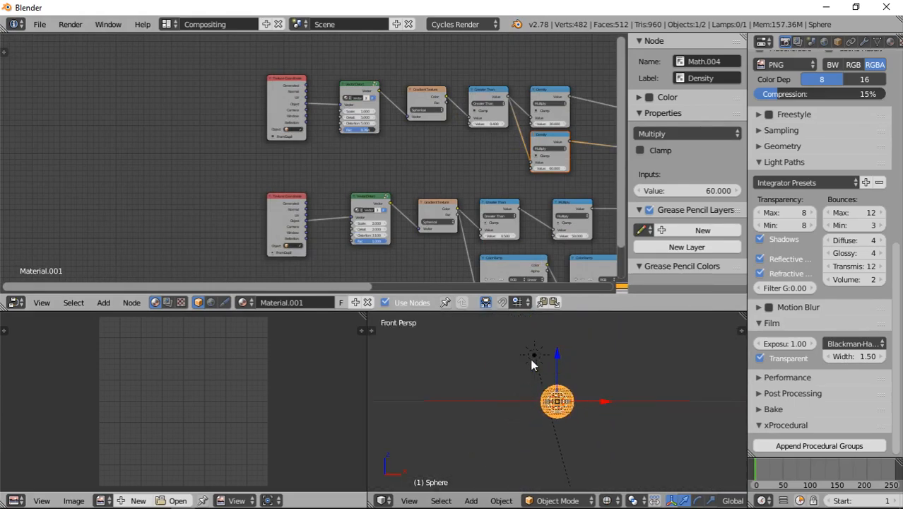
pyautogui.rightClick(531, 358)
pyautogui.scroll(5, 566, 399)
pyautogui.press('r')
pyautogui.click(636, 372)
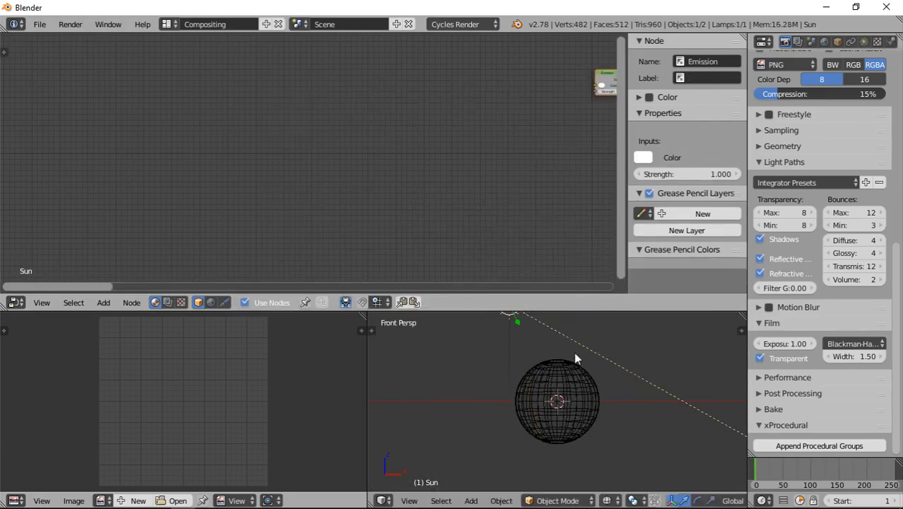
pyautogui.press('g')
pyautogui.click(550, 391)
pyautogui.hotkey('shift', 'z')
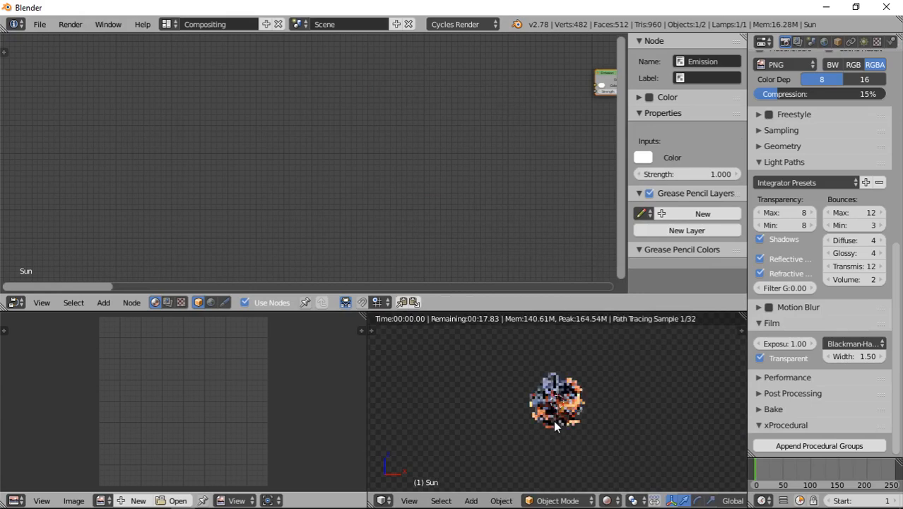
# Step: Limit the viewport render to a border drawn closely around the smoke ball
pyautogui.scroll(2, 565, 418)
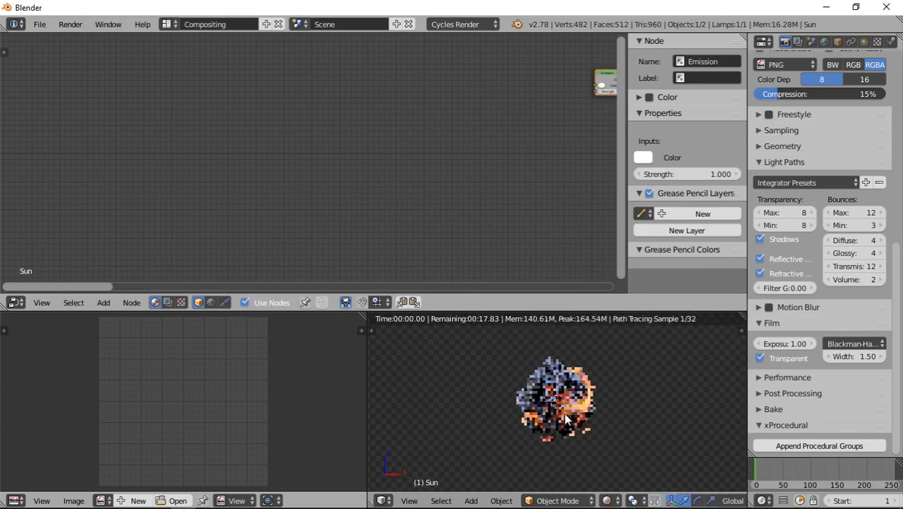
pyautogui.hotkey('ctrl', 'b')
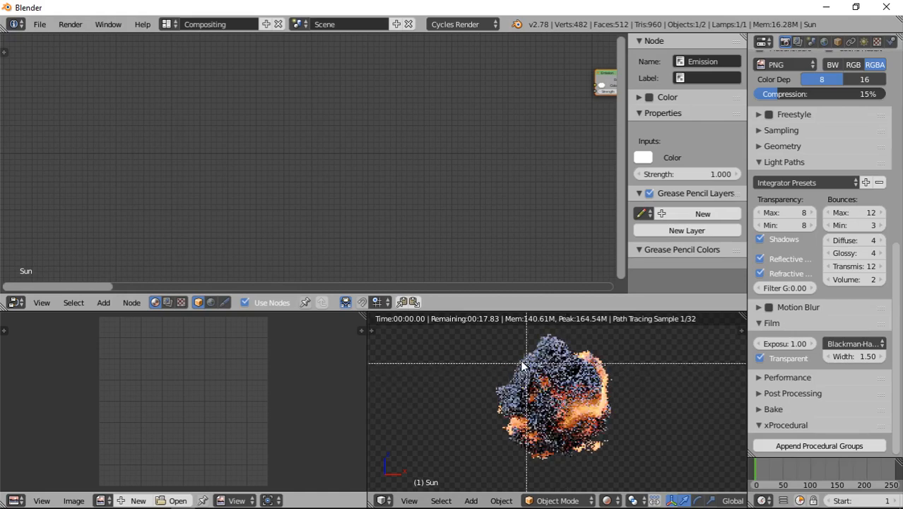
pyautogui.moveTo(476, 334); pyautogui.dragTo(621, 463)
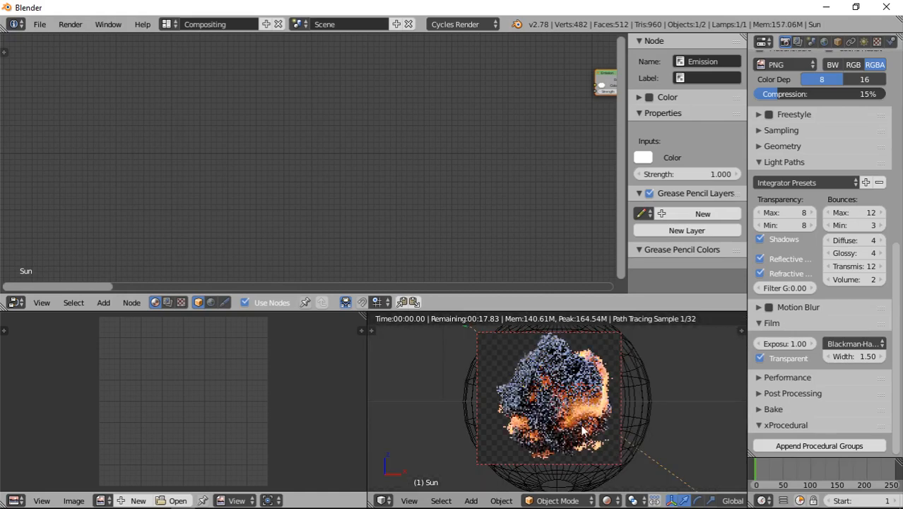
# Step: Assign the existing material named Material to the sphere, and toggle rendered shading on and off
pyautogui.rightClick(640, 419)
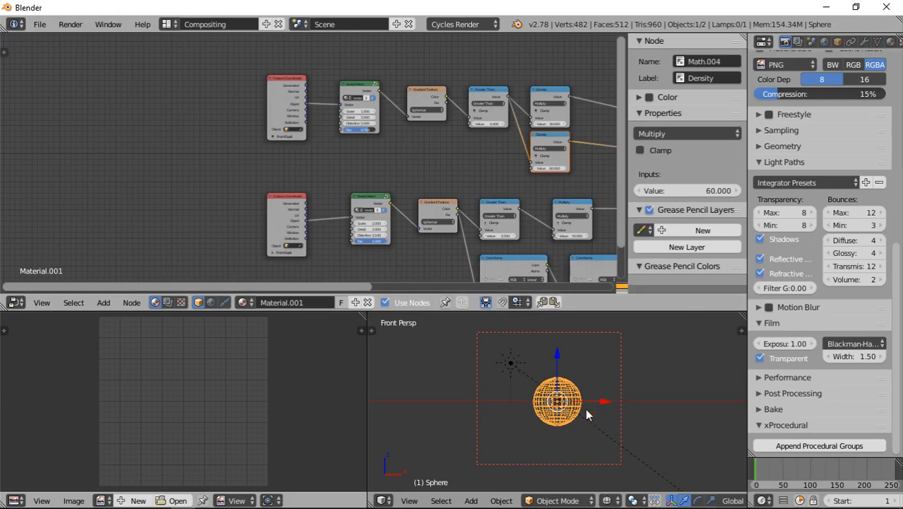
pyautogui.click(244, 302)
pyautogui.click(248, 323)
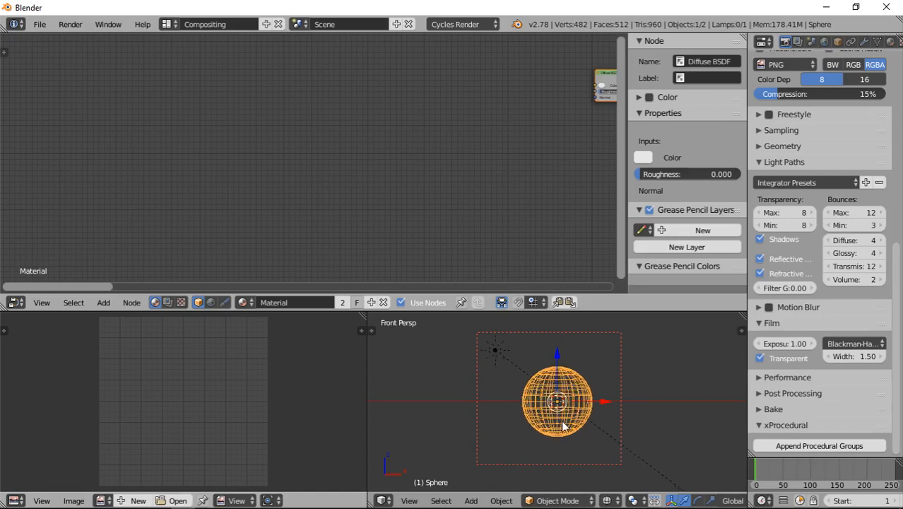
pyautogui.hotkey('shift', 'z')
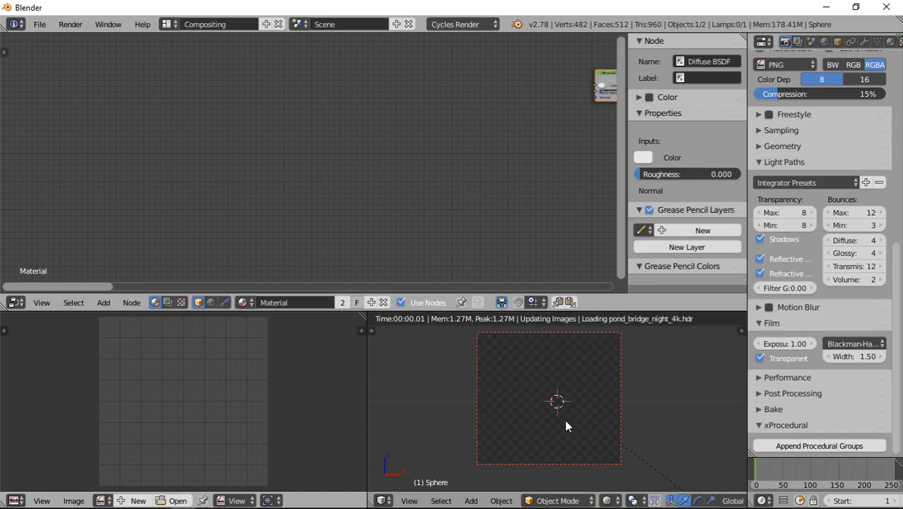
pyautogui.press('z')
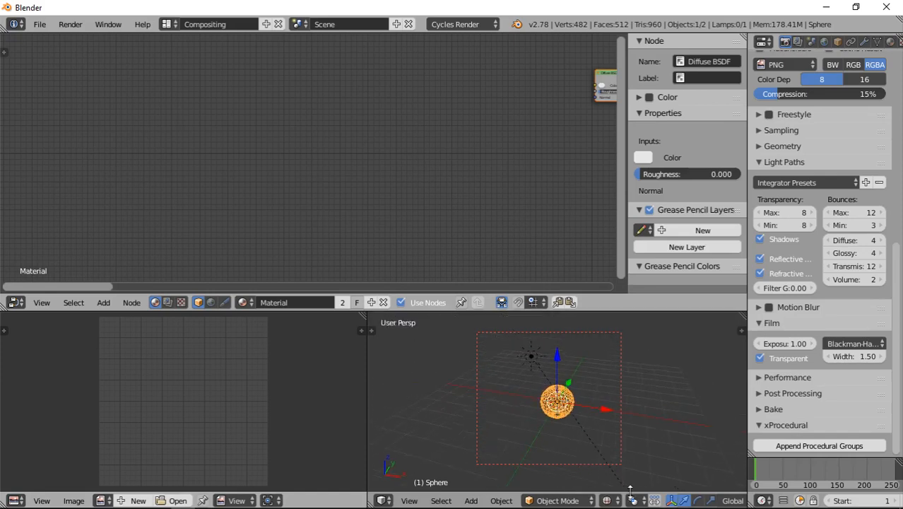
# Step: Switch the 3D view to the empty second layer, add a cube and show it in rendered shading
pyautogui.scroll(-5, 630, 494)
pyautogui.click(676, 496)
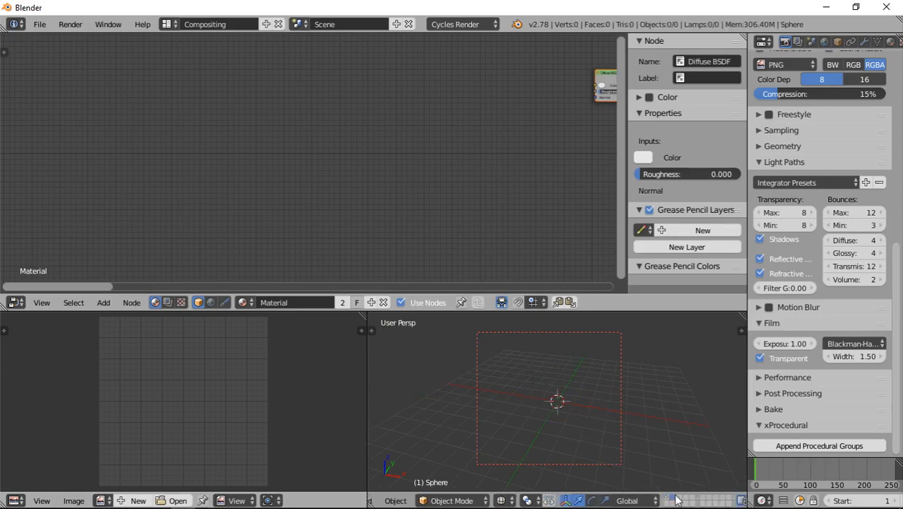
pyautogui.hotkey('shift', 'a')
pyautogui.moveTo(548, 303)
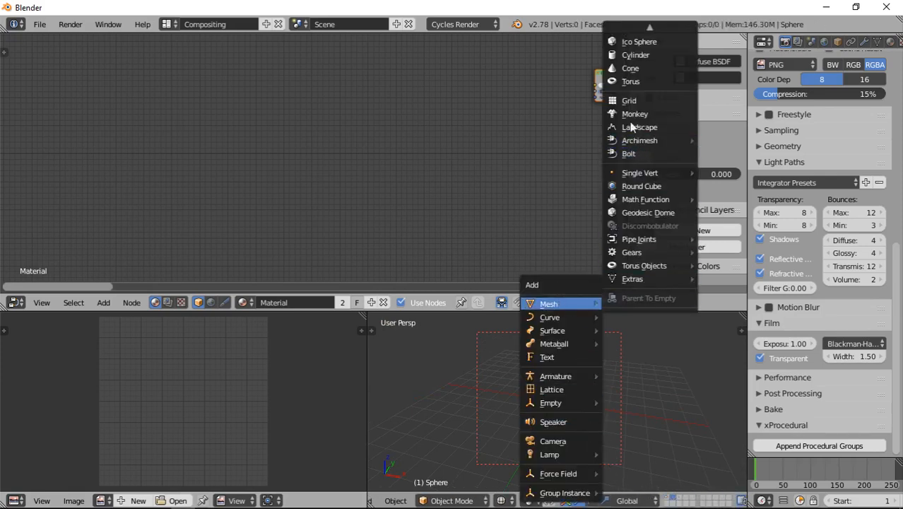
pyautogui.scroll(3, 633, 81)
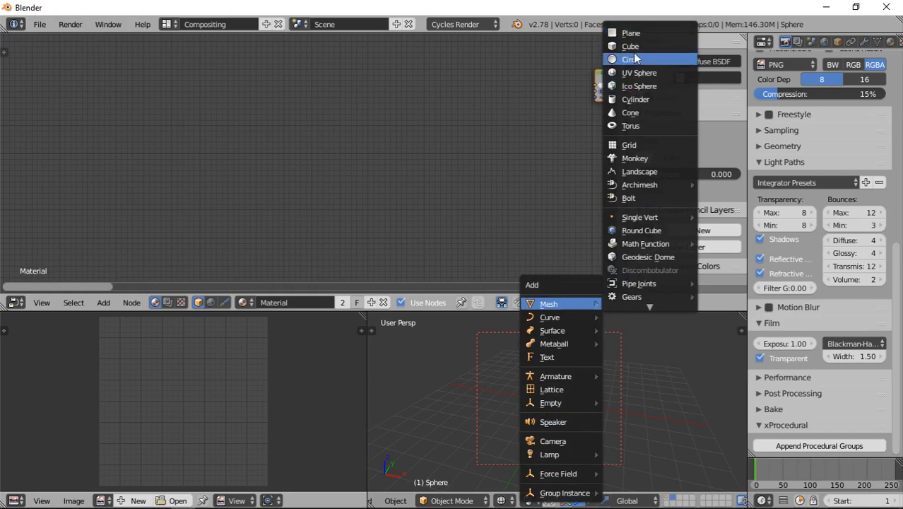
pyautogui.click(634, 46)
pyautogui.scroll(5, 578, 452)
pyautogui.hotkey('shift', 'z')
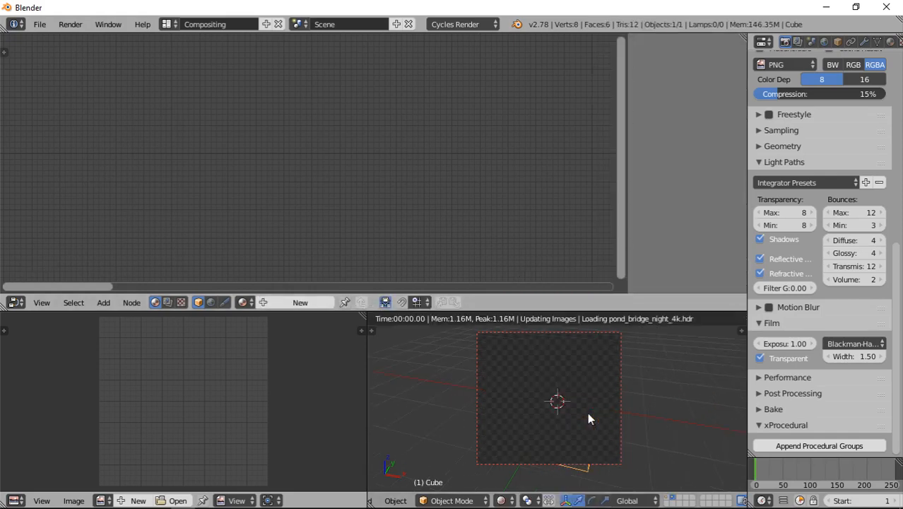
# Step: Assign the material named Material to the cube and delete its Diffuse BSDF node
pyautogui.click(244, 302)
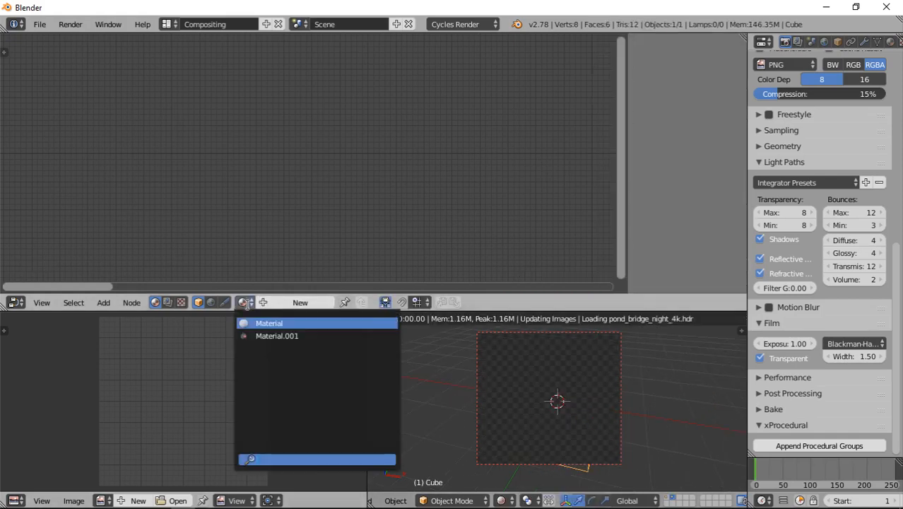
pyautogui.click(260, 323)
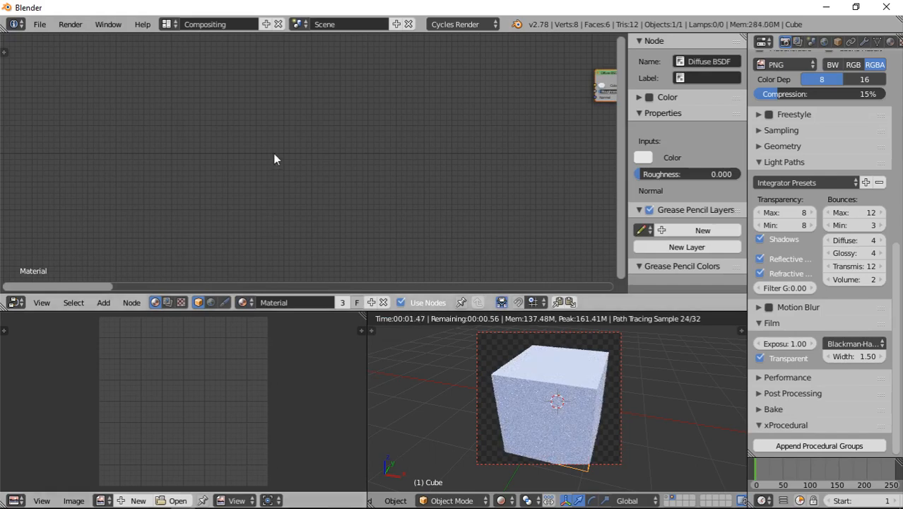
pyautogui.scroll(-4, 275, 156)
pyautogui.moveTo(532, 133); pyautogui.dragTo(328, 170, button='middle')
pyautogui.scroll(10, 331, 170)
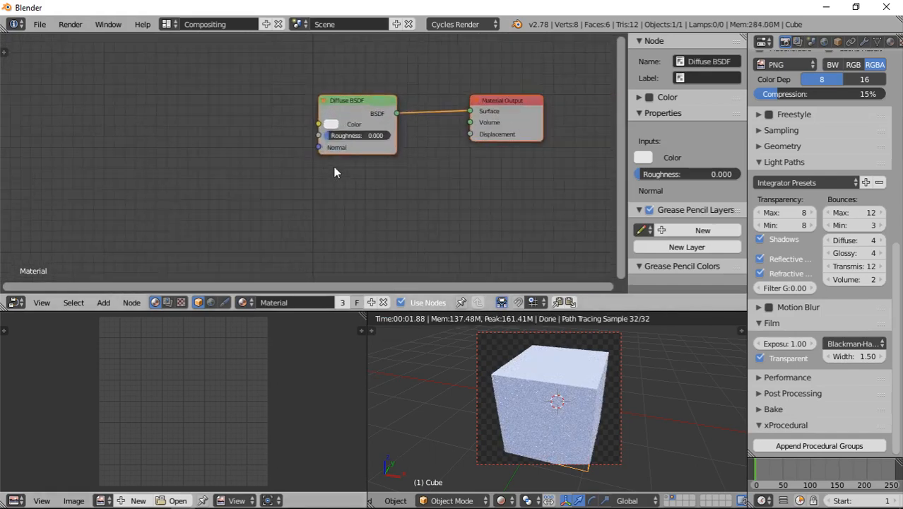
pyautogui.scroll(1, 334, 172)
pyautogui.click(351, 102)
pyautogui.press('x')
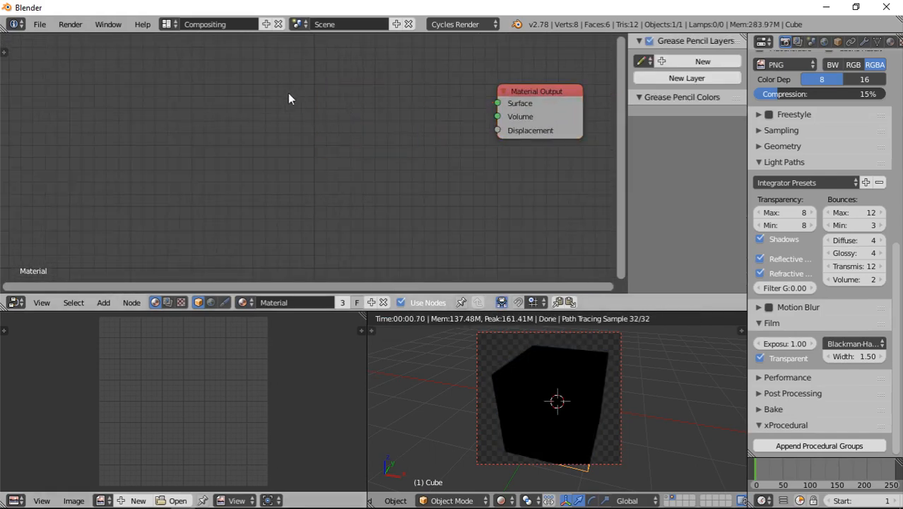
# Step: Add a Texture Coordinate node far from the Material Output and preview its Object output on the cube through a Viewer
pyautogui.press('space')
pyautogui.write('tex')
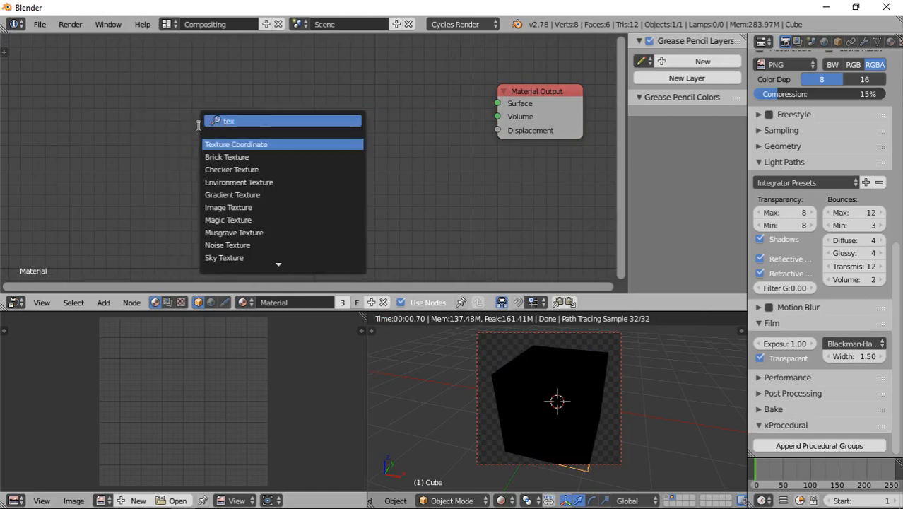
pyautogui.press('Return')
pyautogui.click(72, 50)
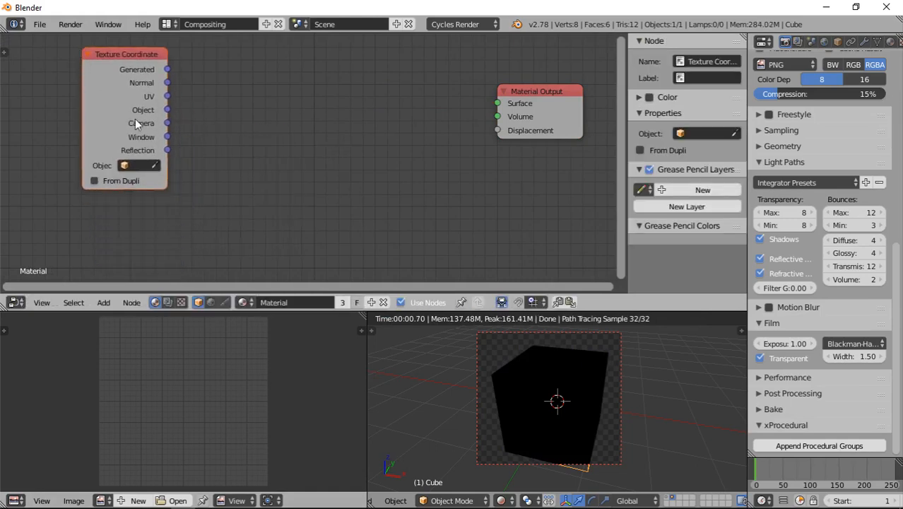
pyautogui.keyDown('ctrl'); pyautogui.keyDown('shift'); pyautogui.click(121, 109); pyautogui.keyUp('shift'); pyautogui.keyUp('ctrl')
pyautogui.keyDown('ctrl'); pyautogui.keyDown('shift'); pyautogui.click(120, 109); pyautogui.keyUp('shift'); pyautogui.keyUp('ctrl')
pyautogui.keyDown('ctrl'); pyautogui.keyDown('shift'); pyautogui.click(120, 108); pyautogui.keyUp('shift'); pyautogui.keyUp('ctrl')
pyautogui.keyDown('ctrl'); pyautogui.keyDown('shift'); pyautogui.click(120, 108); pyautogui.keyUp('shift'); pyautogui.keyUp('ctrl')
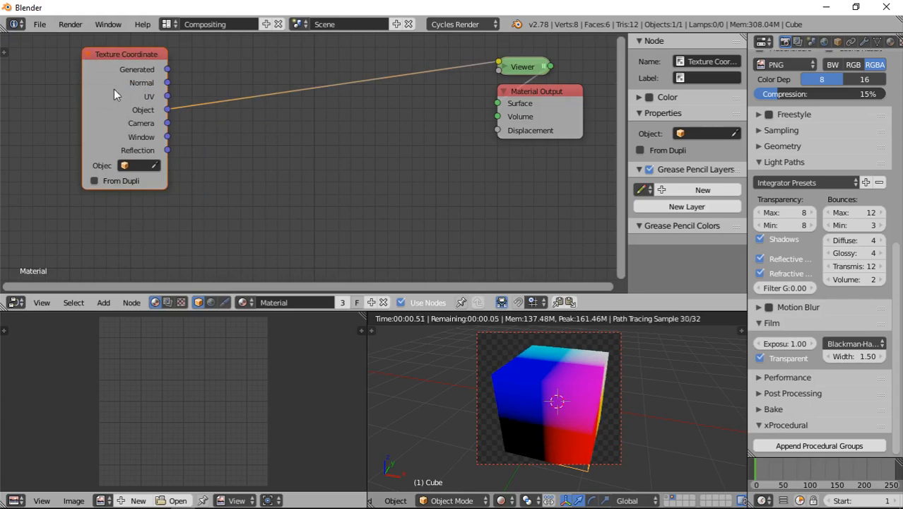
pyautogui.moveTo(114, 89); pyautogui.dragTo(75, 111)
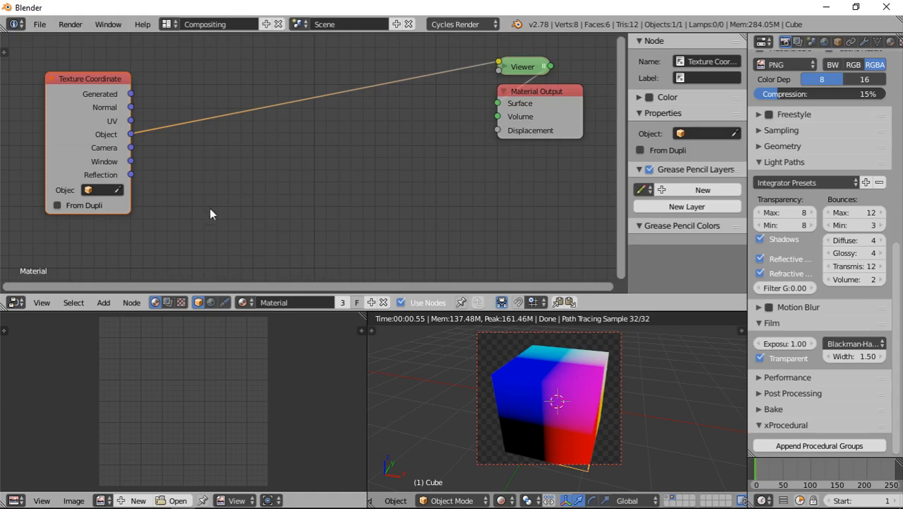
# Step: Try a Mapping node beside the Texture Coordinate node, and delete it
pyautogui.hotkey('shift', 'a')
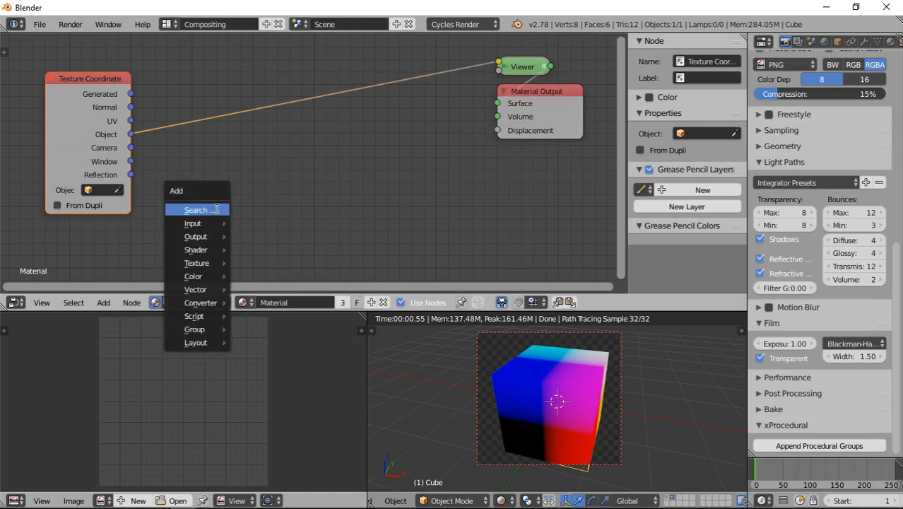
pyautogui.click(217, 209)
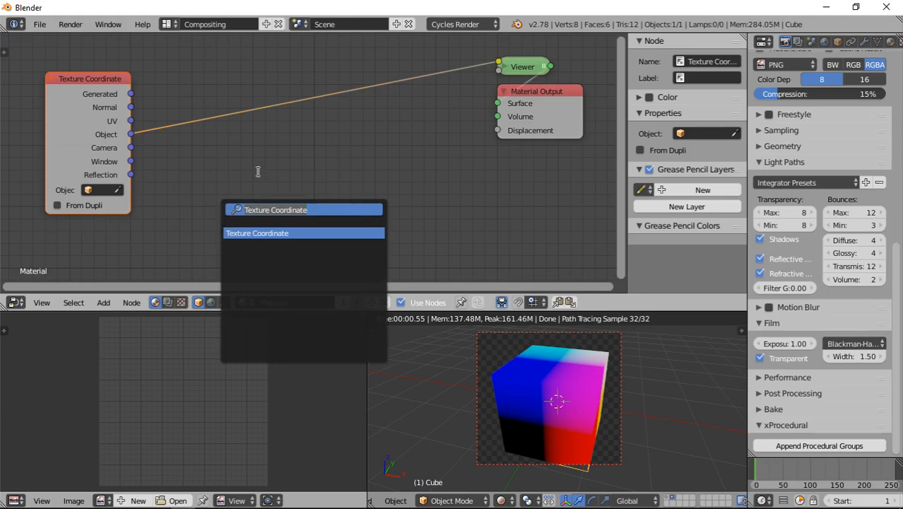
pyautogui.hotkey('shift', 'a')
pyautogui.moveTo(260, 267)
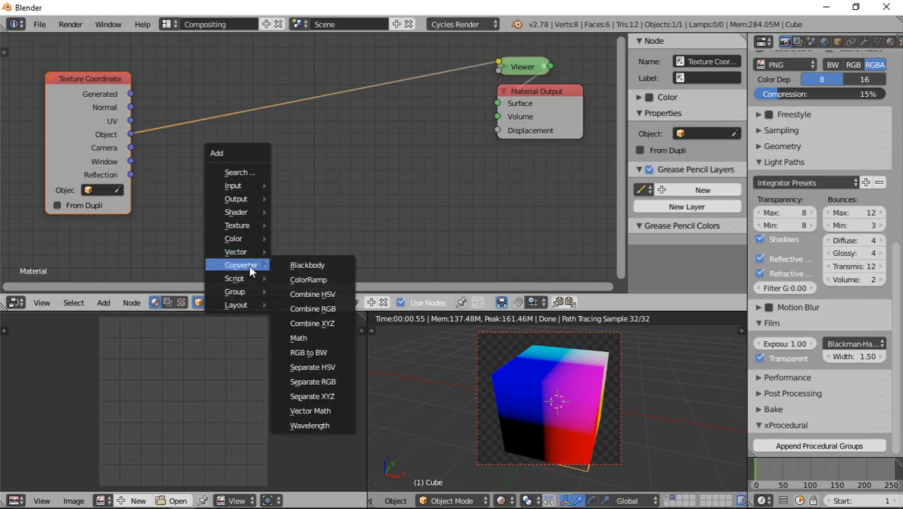
pyautogui.moveTo(252, 253)
pyautogui.click(316, 267)
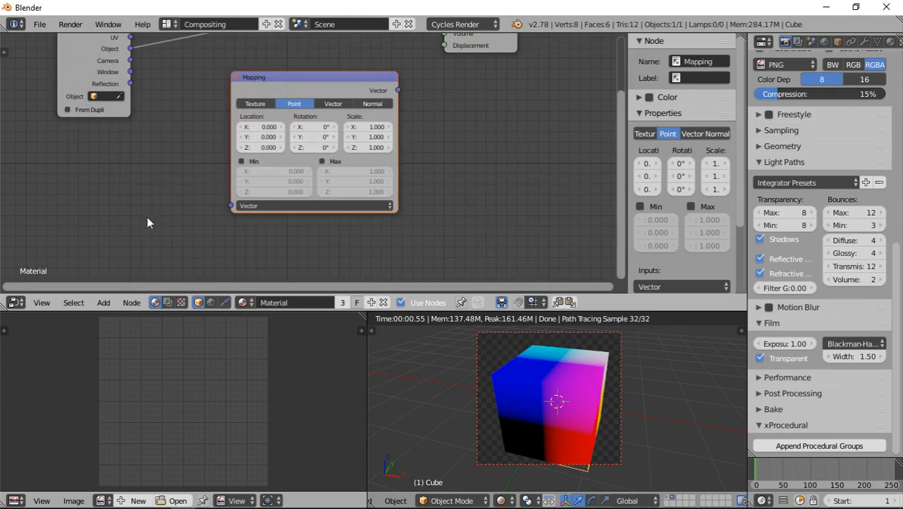
pyautogui.press('g')
pyautogui.click(200, 195)
pyautogui.moveTo(329, 106); pyautogui.dragTo(337, 115)
pyautogui.click(353, 72)
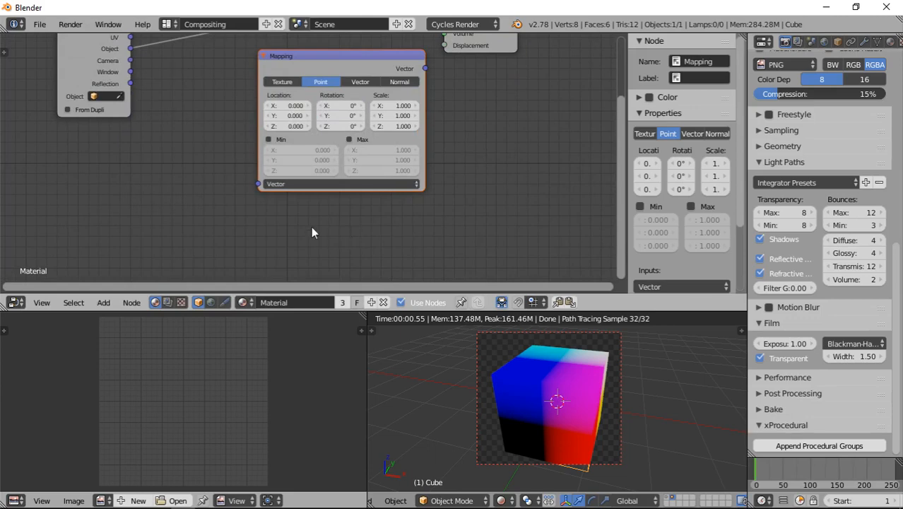
pyautogui.press('x')
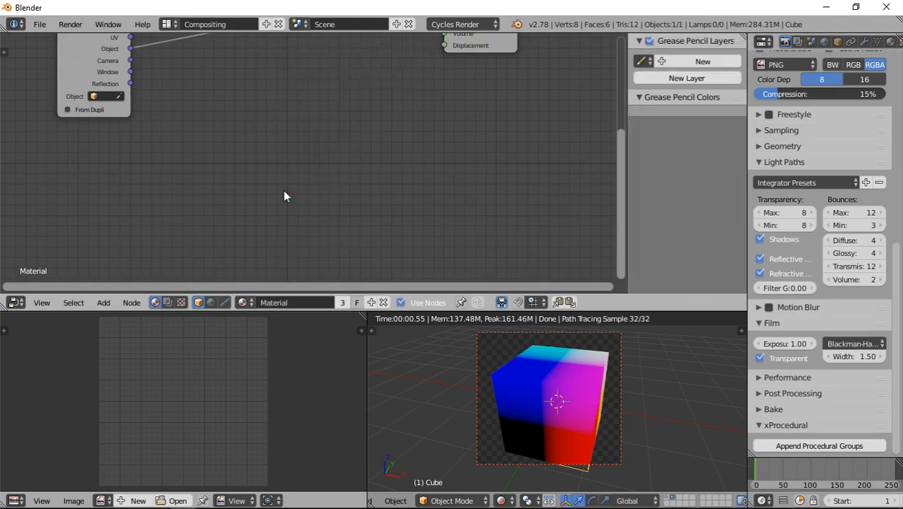
# Step: Switch to the Blender window with smokeyBall.blend on Desktop 2 and find empty space beside its Texture Coordinate nodes
pyautogui.press('super+Tab')
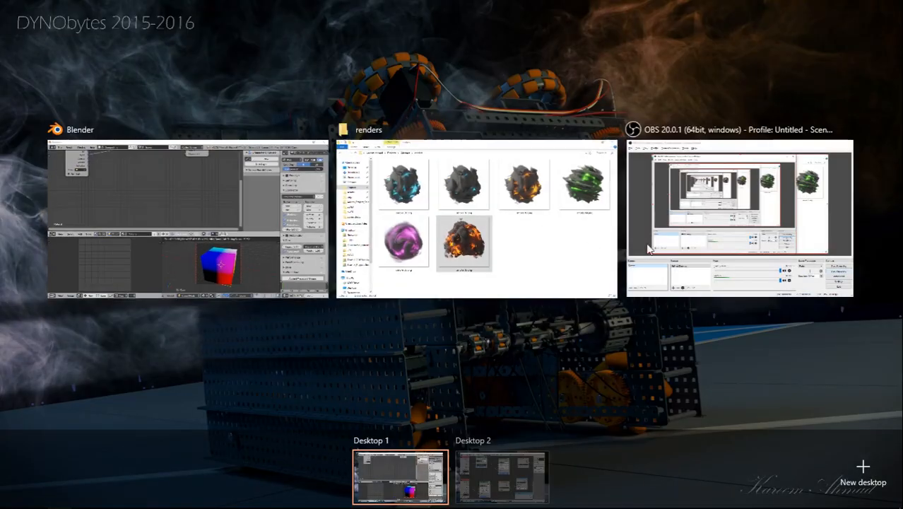
pyautogui.click(495, 471)
pyautogui.scroll(-3, 277, 353)
pyautogui.moveTo(199, 296); pyautogui.dragTo(765, 190, button='middle')
# Step: Search for the vector rotation groups and add a VectorRotateX group node in the empty space beside the Texture Coordinate nodes
pyautogui.hotkey('shift', 'a')
pyautogui.click(244, 264)
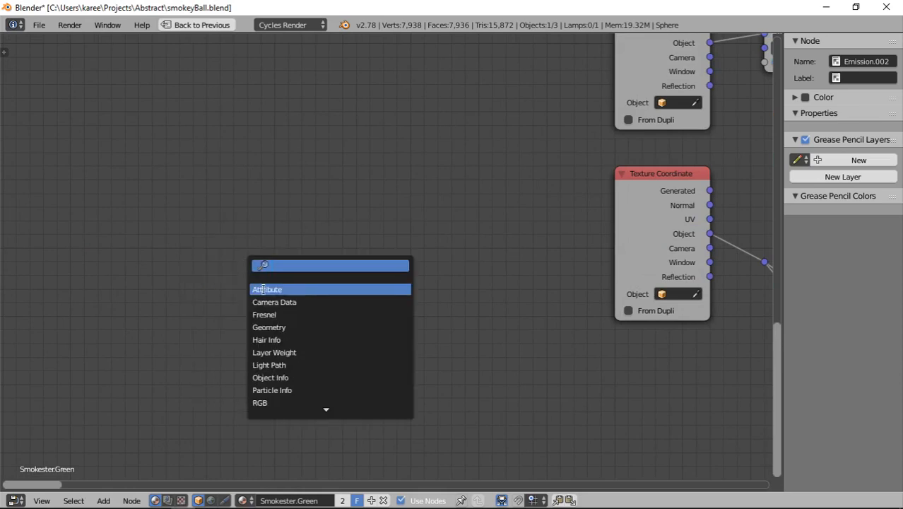
pyautogui.write('ro')
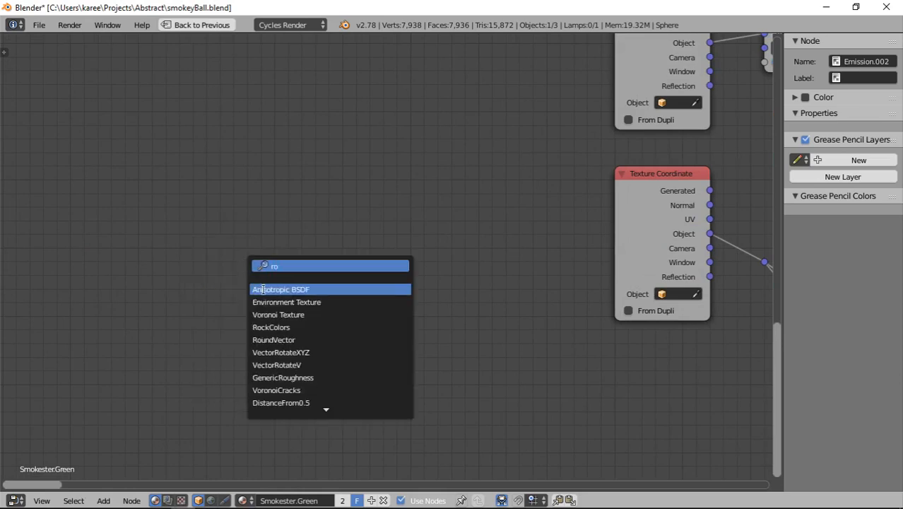
pyautogui.press('BackSpace')
pyautogui.press('BackSpace')
pyautogui.write('vec')
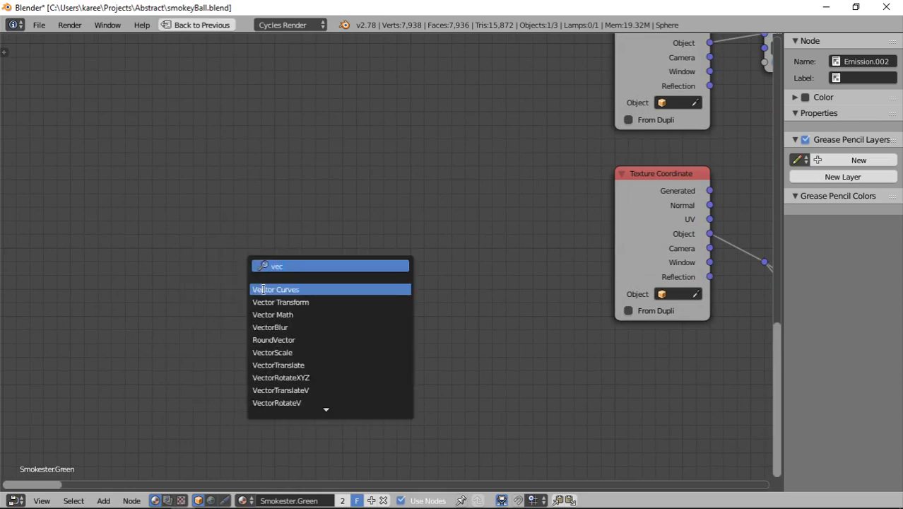
pyautogui.press('Down')
pyautogui.press('Down')
pyautogui.press('Down')
pyautogui.press('Down')
pyautogui.press('Down')
pyautogui.press('Down')
pyautogui.press('Down')
pyautogui.press('Down')
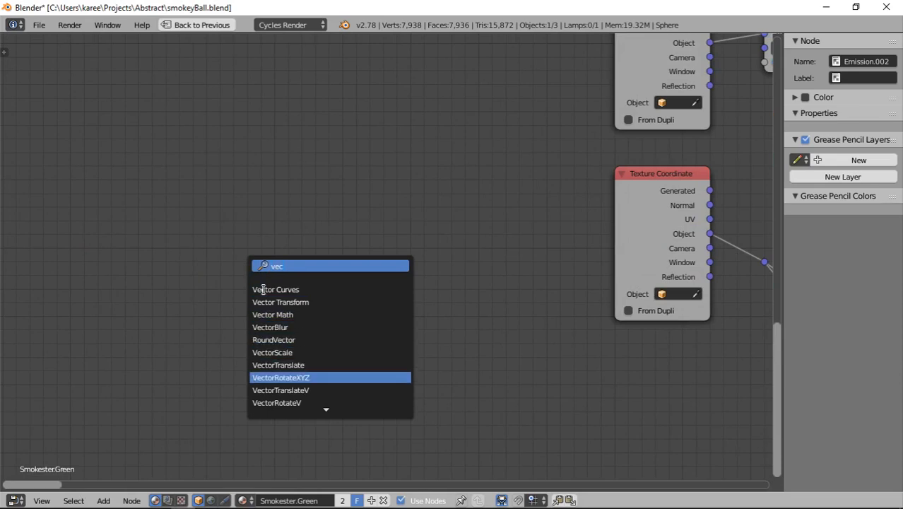
pyautogui.press('Down')
pyautogui.press('Down')
pyautogui.press('Down')
pyautogui.press('Down')
pyautogui.press('Down')
pyautogui.press('Down')
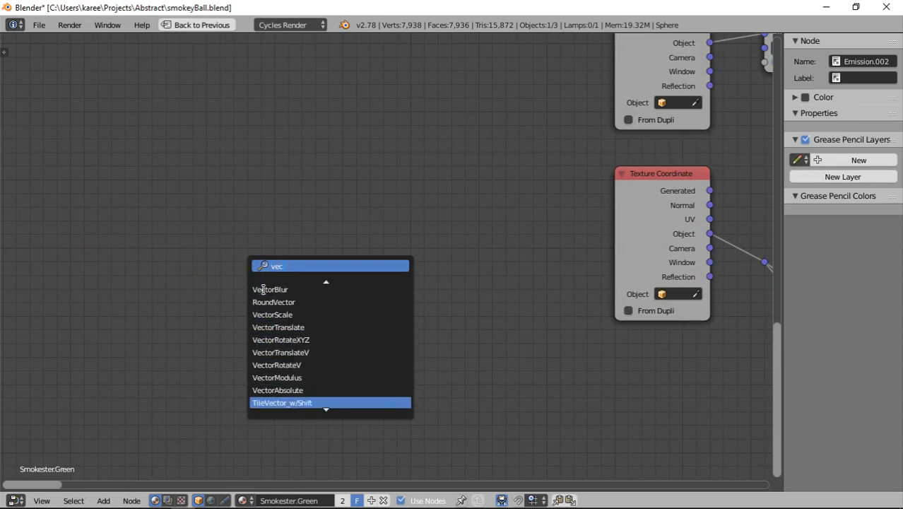
pyautogui.write('tor')
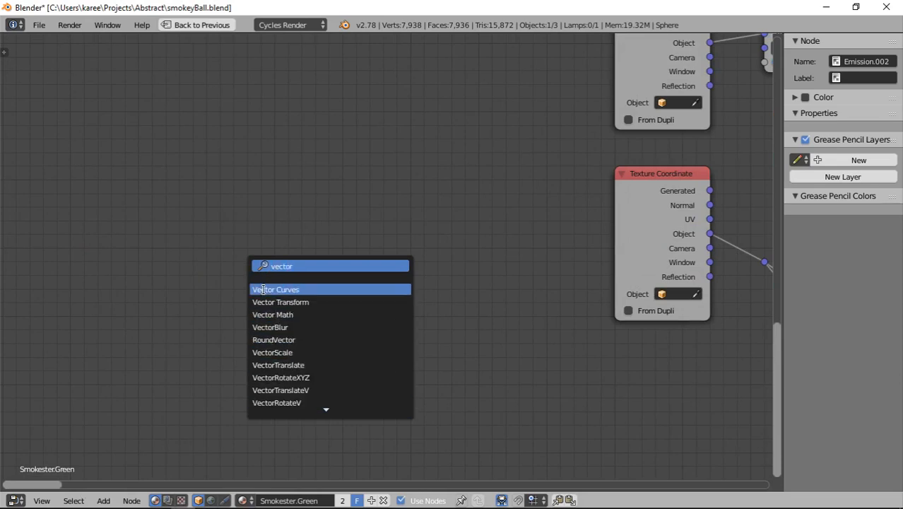
pyautogui.press('Down')
pyautogui.press('Down')
pyautogui.press('Down')
pyautogui.press('Down')
pyautogui.press('Down')
pyautogui.press('Down')
pyautogui.press('Down')
pyautogui.press('Down')
pyautogui.press('Down')
pyautogui.press('Down')
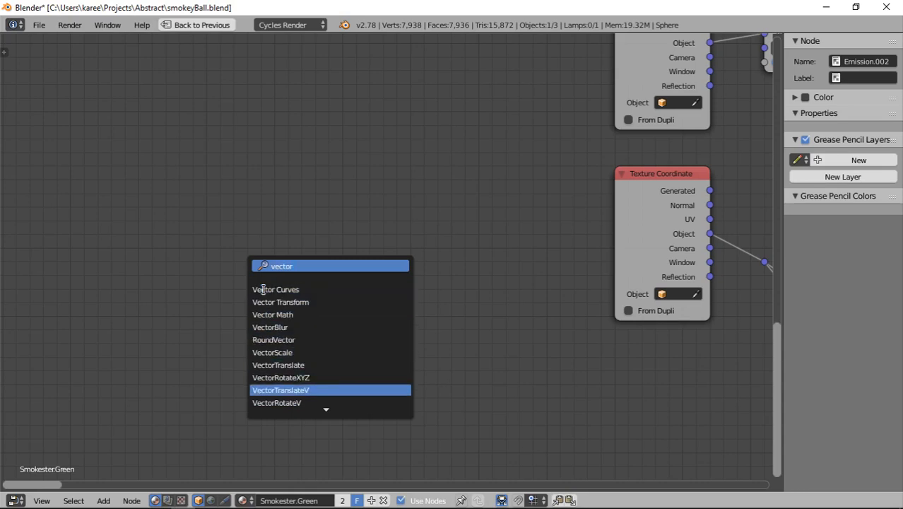
pyautogui.write('r')
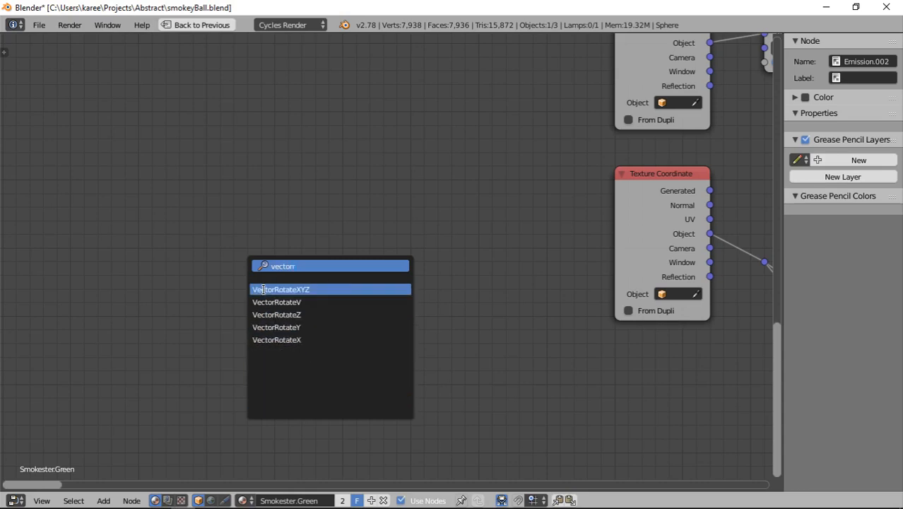
pyautogui.press('Down')
pyautogui.press('Down')
pyautogui.press('Down')
pyautogui.press('Down')
pyautogui.press('Return')
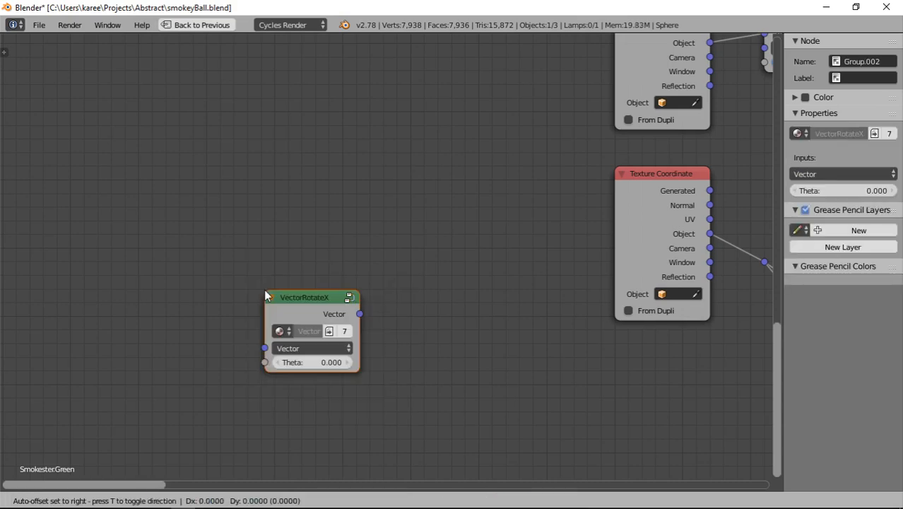
pyautogui.click(202, 133)
# Step: Open the VectorRotateX group and move Group Input, Separate XYZ, Convert and Multiply closer to the Cosine and Sine nodes
pyautogui.press('Tab')
pyautogui.scroll(-6, 259, 273)
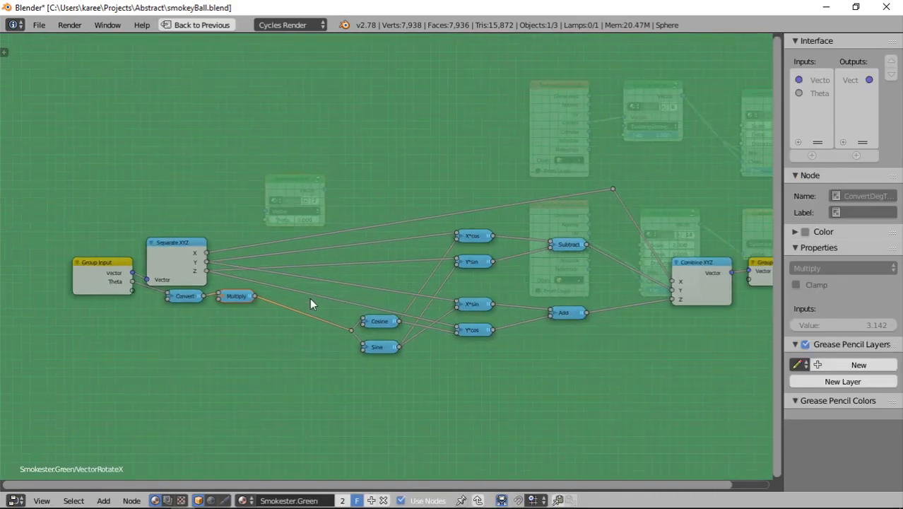
pyautogui.moveTo(318, 299); pyautogui.dragTo(306, 212, button='middle')
pyautogui.press('b')
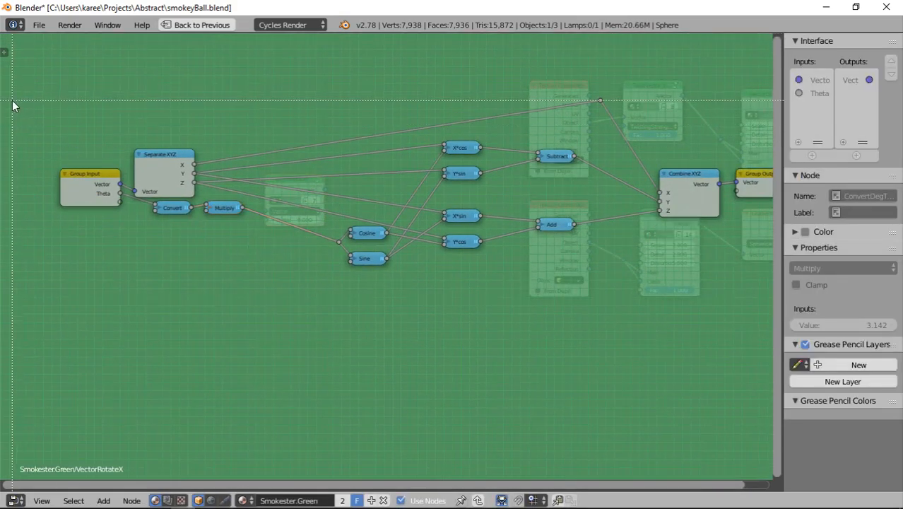
pyautogui.moveTo(12, 101); pyautogui.dragTo(292, 324)
pyautogui.press('g')
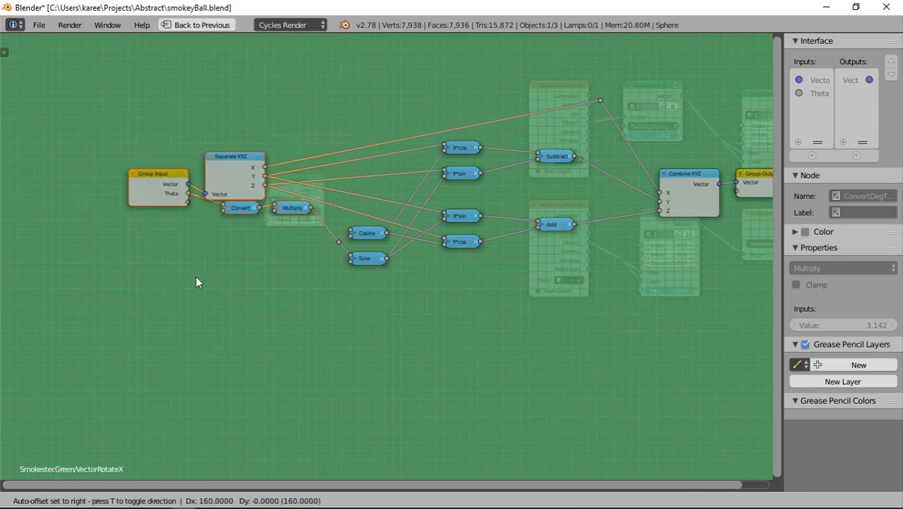
pyautogui.click(196, 275)
pyautogui.moveTo(293, 218); pyautogui.dragTo(295, 225)
pyautogui.moveTo(239, 212); pyautogui.dragTo(235, 223)
pyautogui.press('a')
# Step: Move the reroute, Subtract, Add, Combine XYZ and Group Output nodes closer to the four sine and cosine product nodes
pyautogui.moveTo(583, 230); pyautogui.dragTo(425, 232, button='middle')
pyautogui.scroll(-1, 433, 232)
pyautogui.press('b')
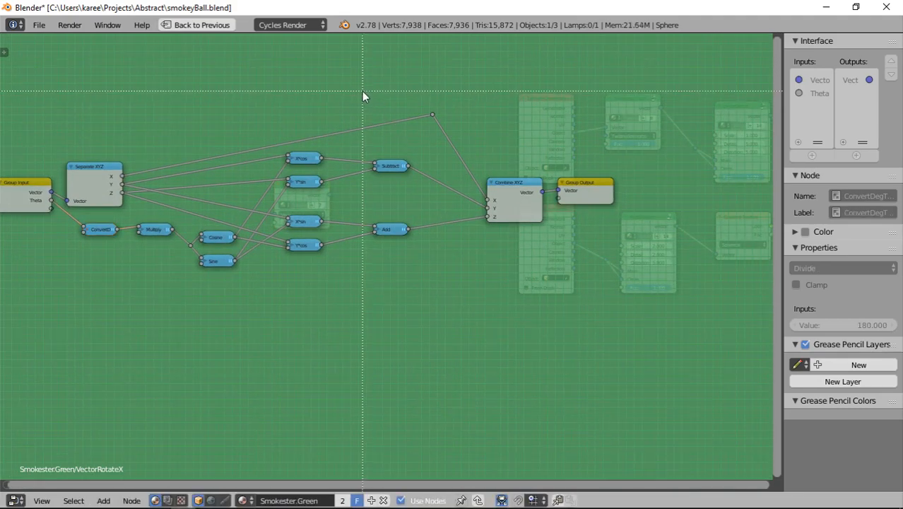
pyautogui.moveTo(364, 90); pyautogui.dragTo(658, 300)
pyautogui.press('g')
pyautogui.click(538, 291)
pyautogui.scroll(1, 311, 284)
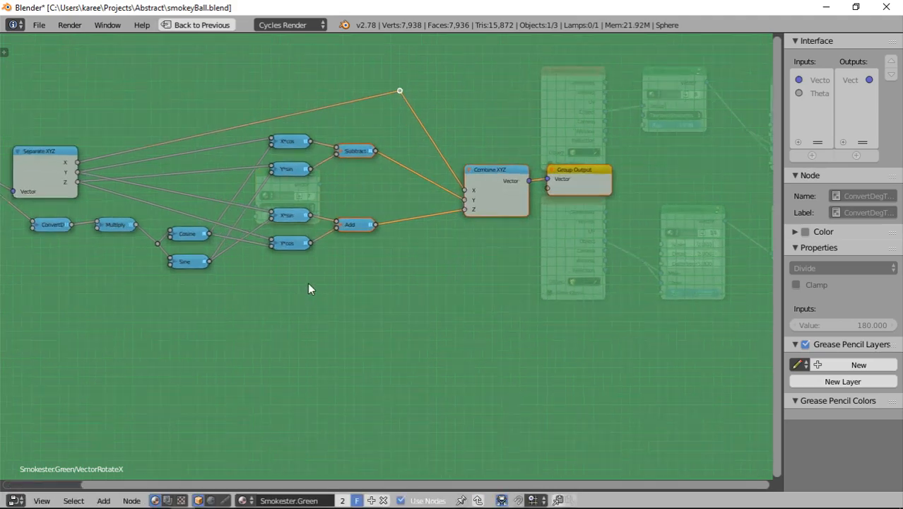
# Step: Expand all collapsed nodes in the group and stretch their layout along Y to more than twice its height
pyautogui.moveTo(351, 217); pyautogui.dragTo(532, 206, button='middle')
pyautogui.press('a')
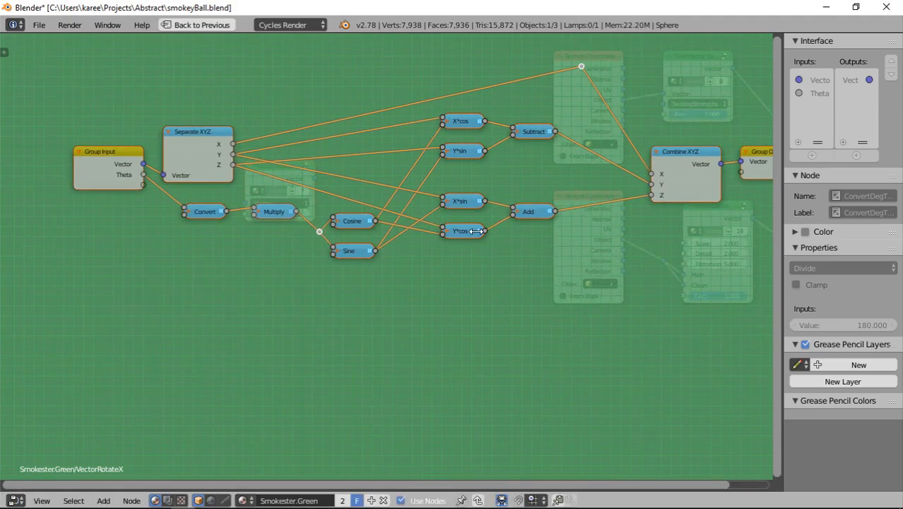
pyautogui.press('h')
pyautogui.press('h')
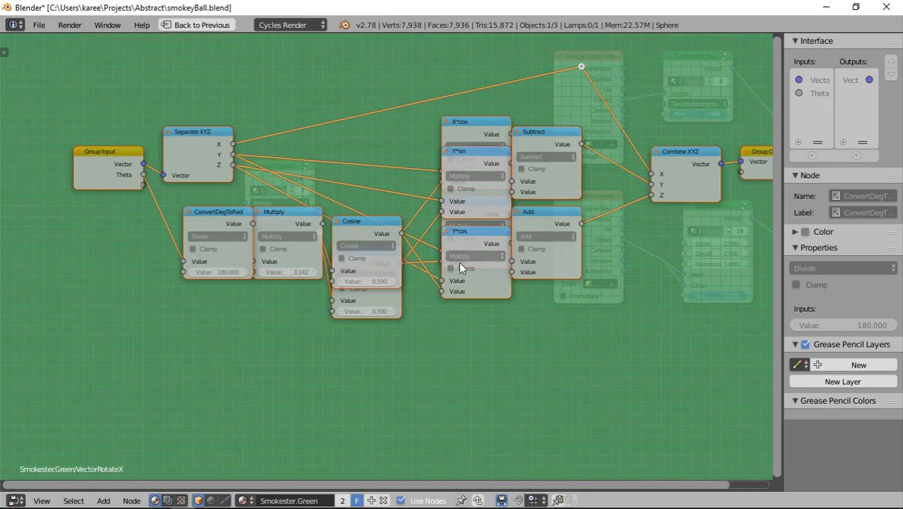
pyautogui.press('s')
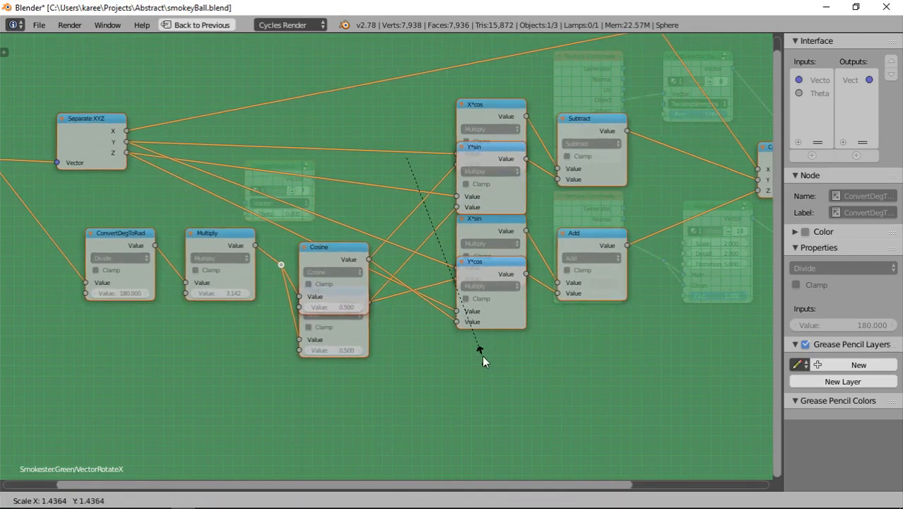
pyautogui.press('y')
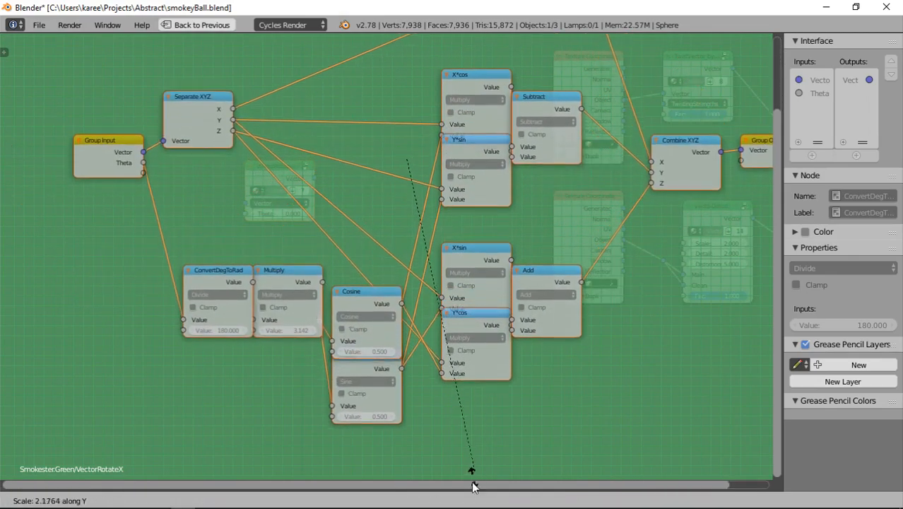
pyautogui.click(494, 138)
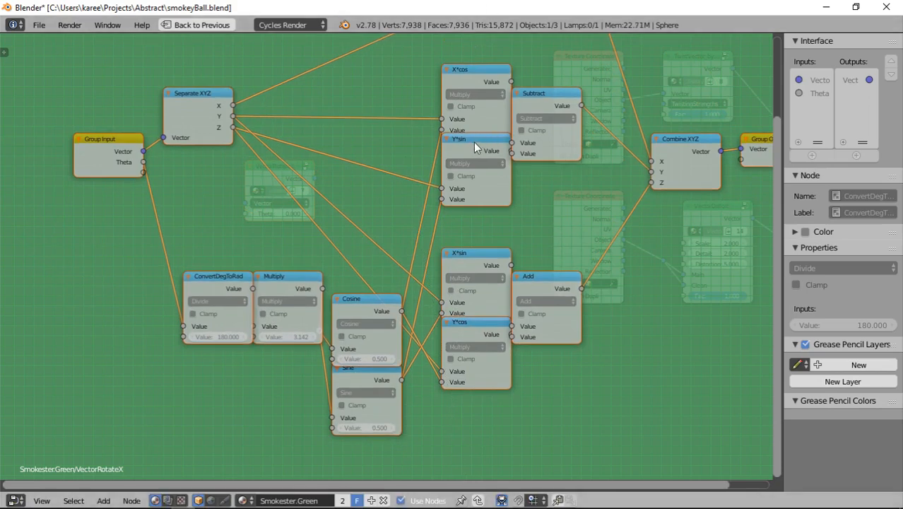
# Step: Separate the overlapping Y*sin, Subtract, X*cos, Add, Y*cos, Cosine and ConvertDegToRad nodes so each can be read
pyautogui.moveTo(474, 142); pyautogui.dragTo(469, 186)
pyautogui.moveTo(547, 103); pyautogui.dragTo(578, 125)
pyautogui.moveTo(478, 78)
pyautogui.mouseDown()
pyautogui.moveTo(486, 95)
pyautogui.moveTo(479, 91)
pyautogui.mouseUp()
pyautogui.moveTo(578, 277); pyautogui.dragTo(581, 279)
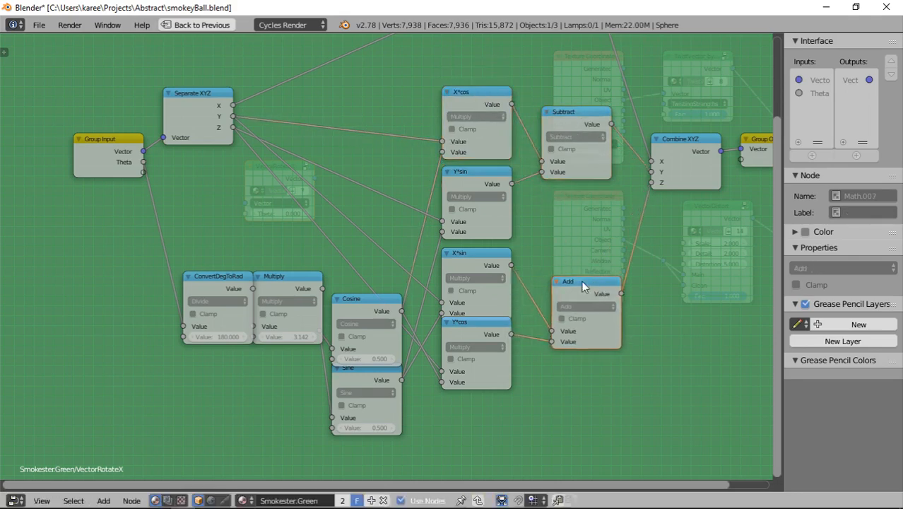
pyautogui.moveTo(471, 326); pyautogui.dragTo(476, 346)
pyautogui.moveTo(367, 299); pyautogui.dragTo(374, 271)
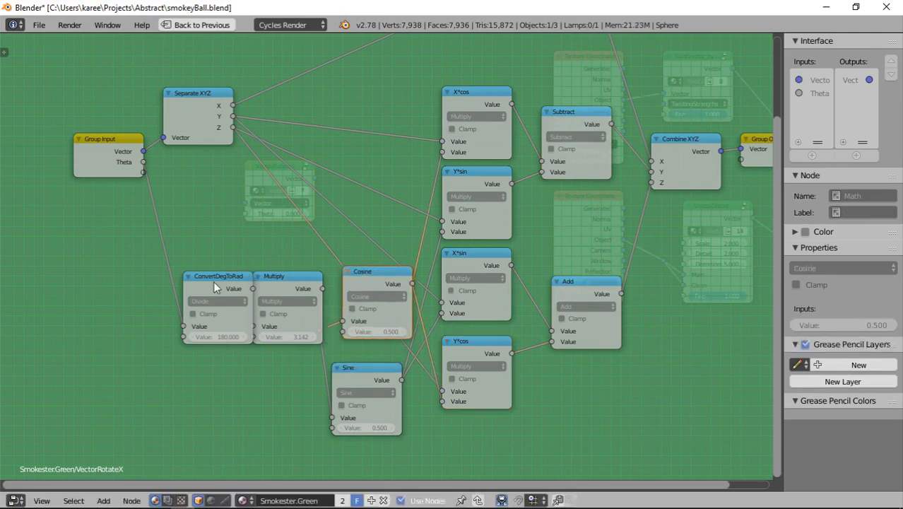
pyautogui.moveTo(214, 281); pyautogui.dragTo(193, 285)
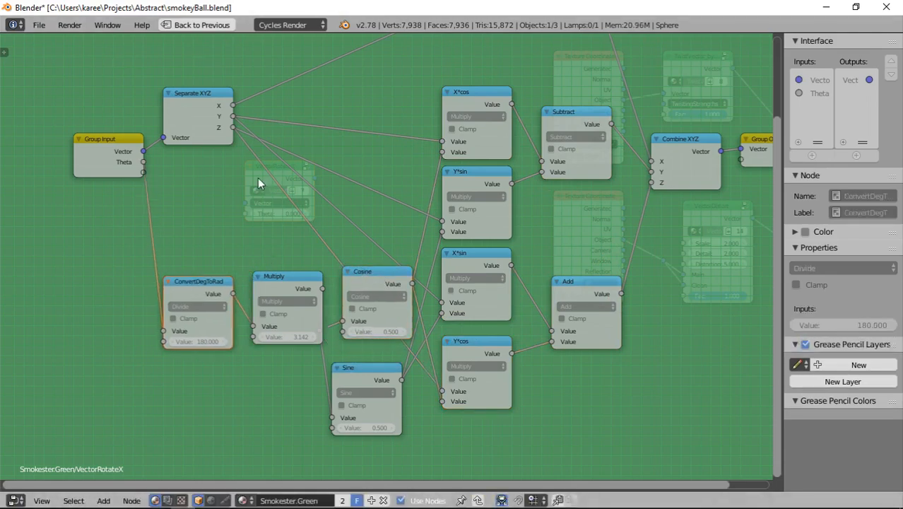
# Step: Open the user preferences and apply the Elsyiun theme preset
pyautogui.hotkey('ctrl', 'alt', 'u')
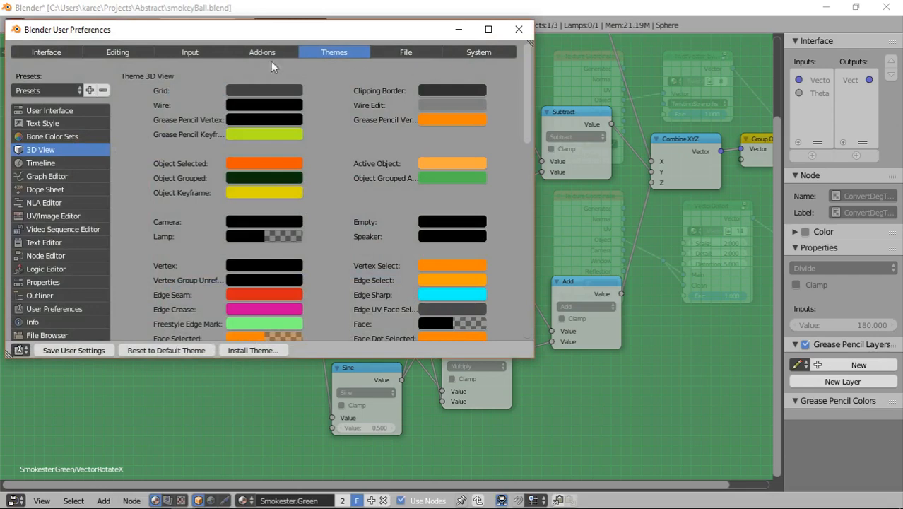
pyautogui.click(37, 93)
pyautogui.click(43, 133)
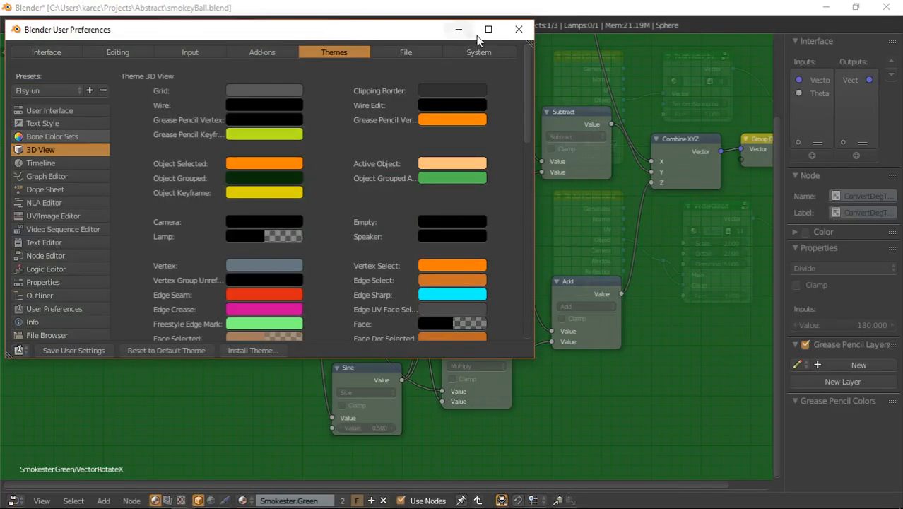
# Step: Try the Hexagon and Science Lab theme presets
pyautogui.click(59, 92)
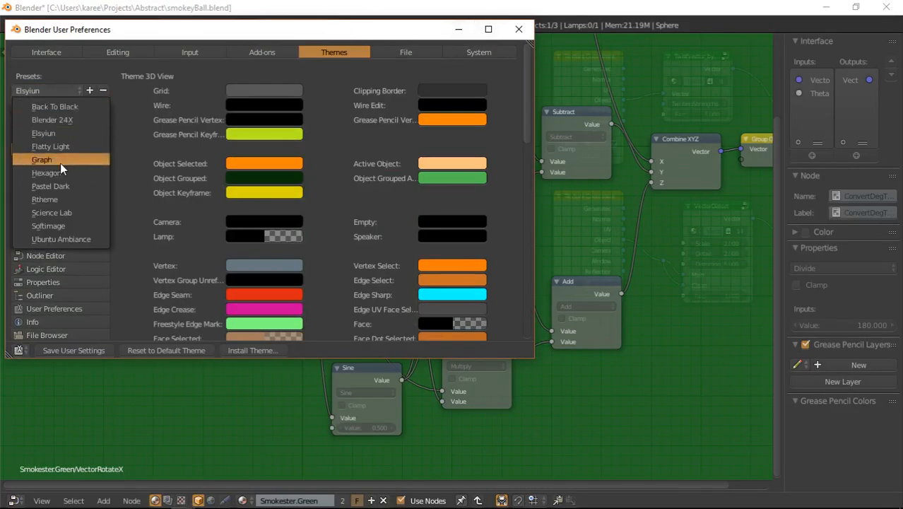
pyautogui.click(58, 171)
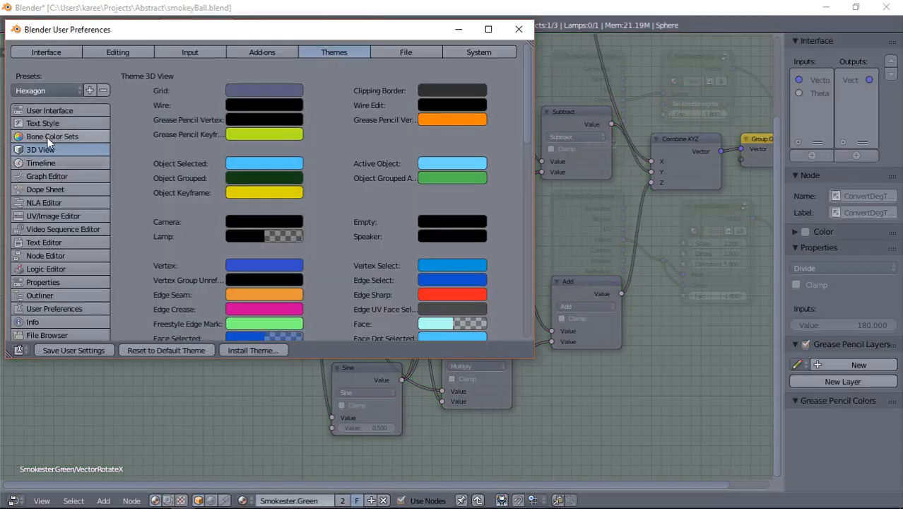
pyautogui.click(50, 93)
pyautogui.click(56, 212)
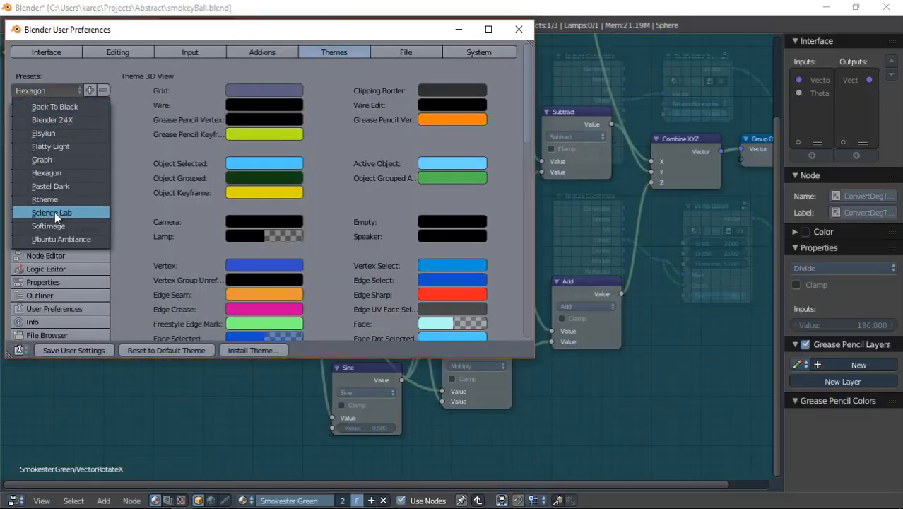
# Step: Move the preferences window lower to uncover the nodes, reapply the Elsyiun theme and minimize the window
pyautogui.moveTo(315, 27); pyautogui.dragTo(332, 217)
pyautogui.click(68, 272)
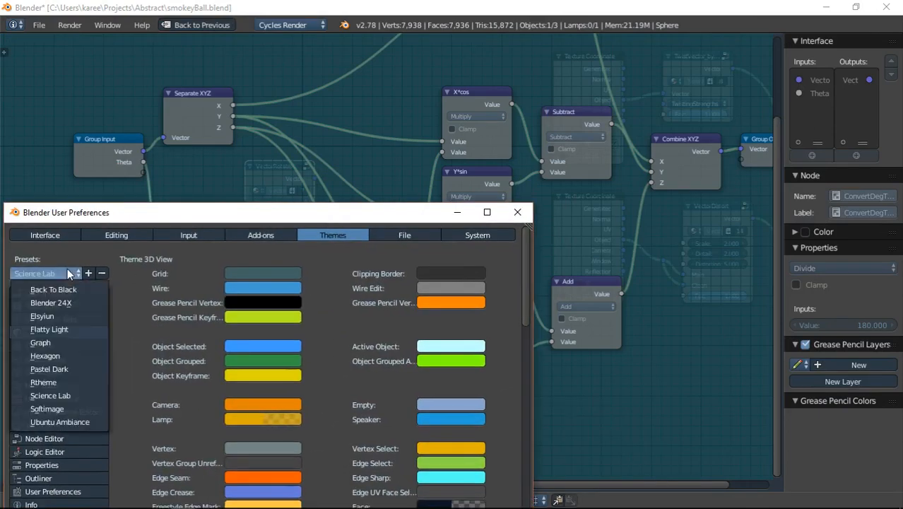
pyautogui.click(58, 318)
pyautogui.click(458, 212)
# Step: Lower the reroute on the X link to just above Combine XYZ, and select the Separate XYZ node
pyautogui.moveTo(592, 212); pyautogui.dragTo(544, 244, button='middle')
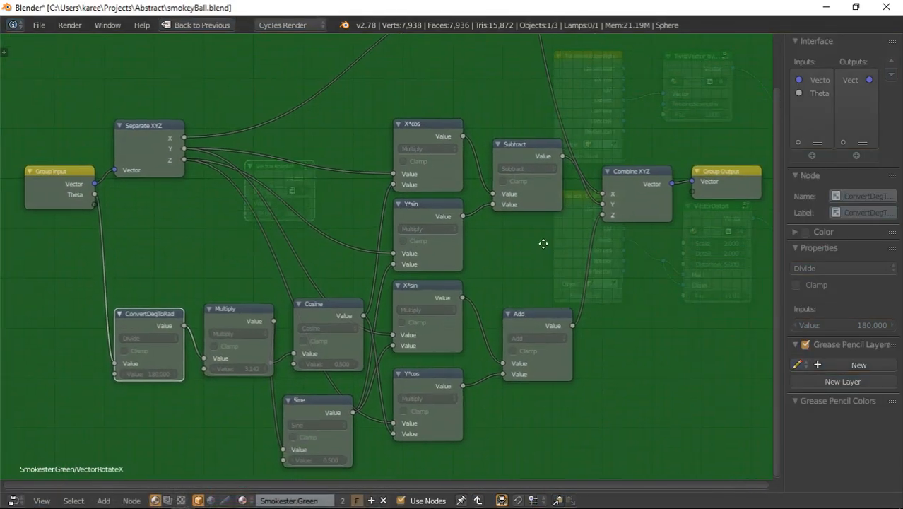
pyautogui.scroll(-2, 543, 244)
pyautogui.click(479, 72)
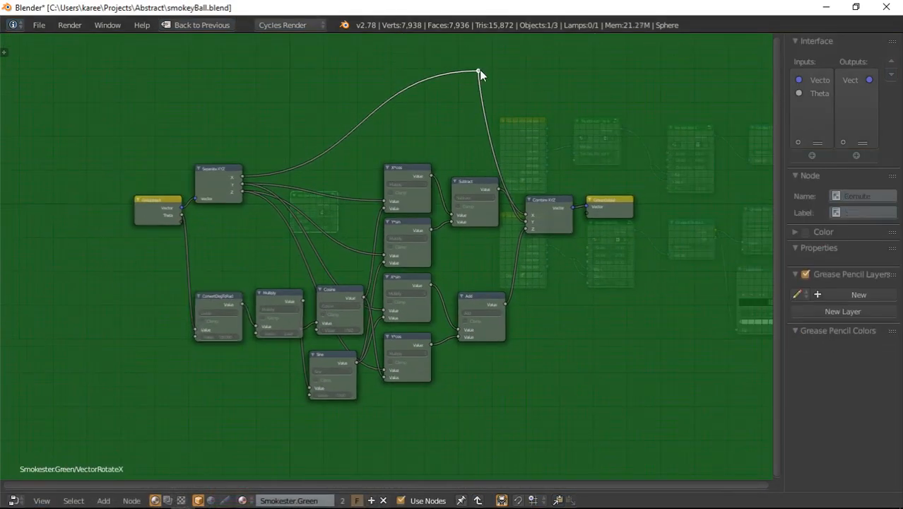
pyautogui.press('g')
pyautogui.click(498, 186)
pyautogui.scroll(3, 491, 243)
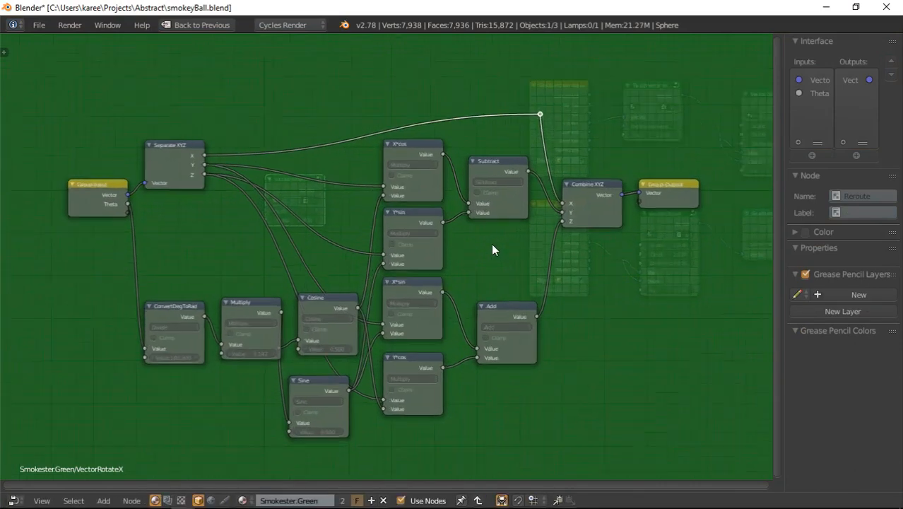
pyautogui.scroll(-1, 488, 233)
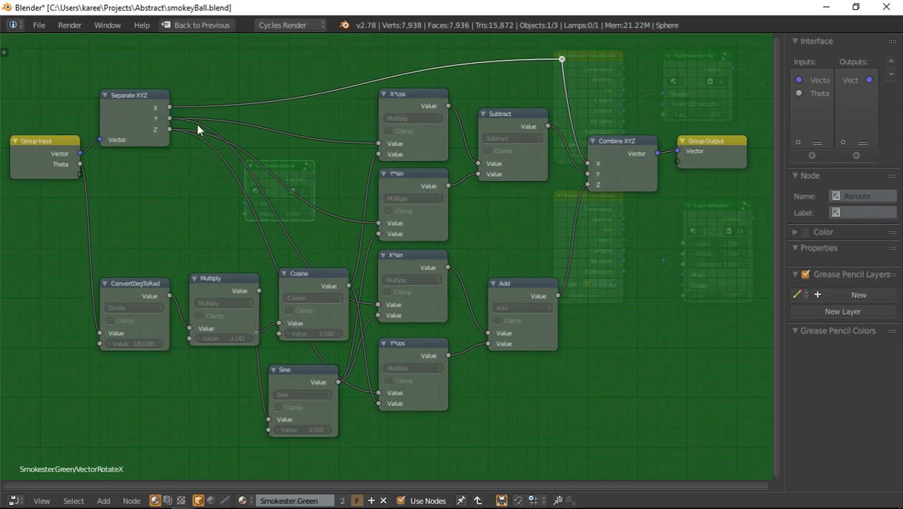
pyautogui.click(137, 122)
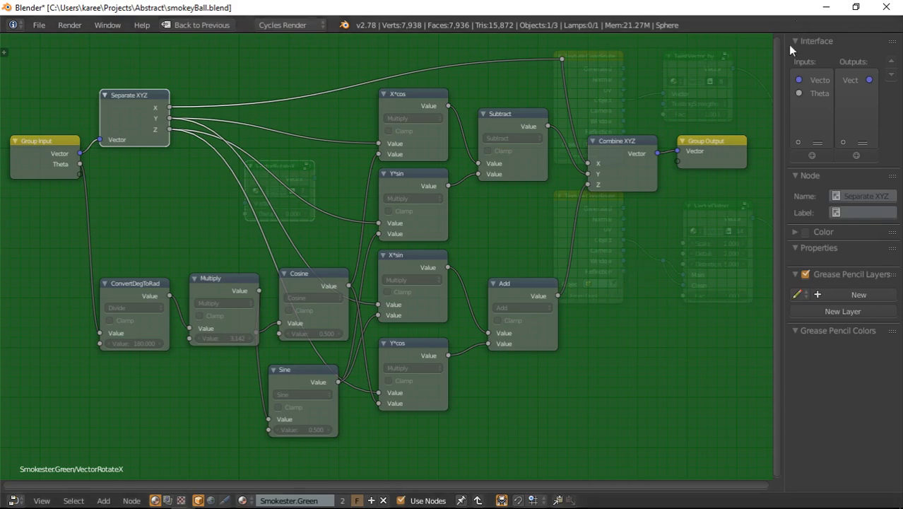
# Step: Switch back to the Blender window with the test cube on Desktop 1
pyautogui.hotkey('alt', 'Tab')
pyautogui.press('super+Tab')
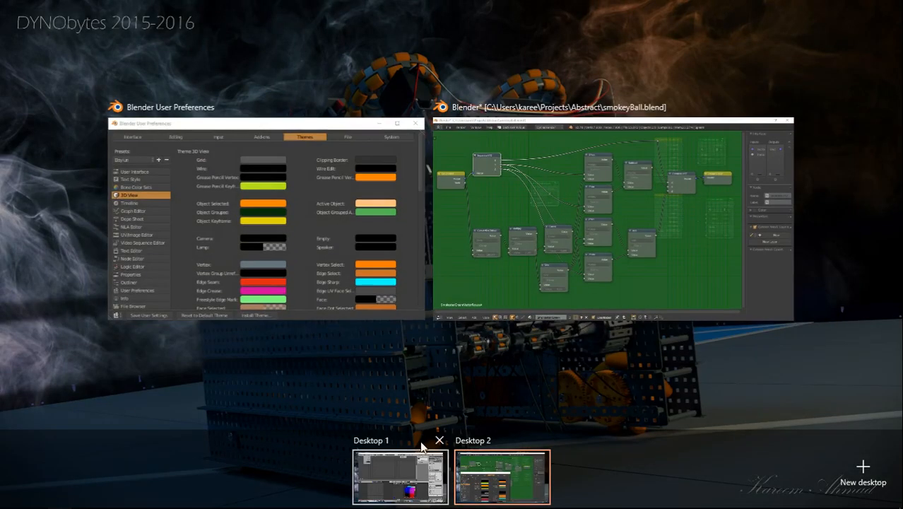
pyautogui.click(410, 482)
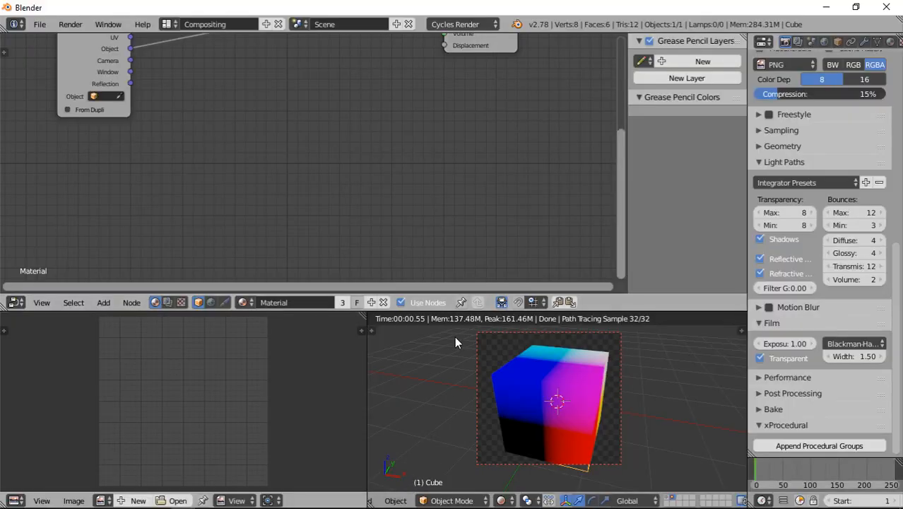
# Step: Append the xProcedural node groups to the current scene
pyautogui.press('Home')
pyautogui.hotkey('shift', 'a')
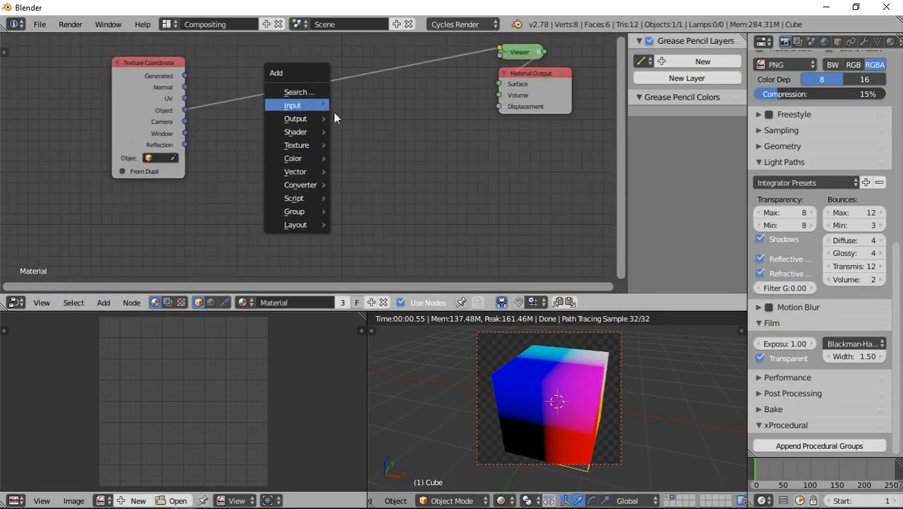
pyautogui.click(838, 446)
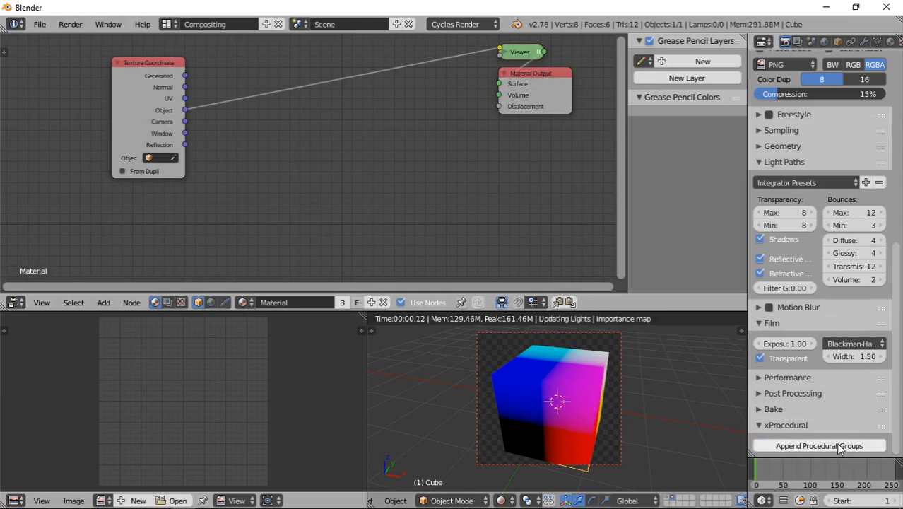
# Step: Insert a VectorRotateX group node on the link between the Texture Coordinate's Object output and the Viewer
pyautogui.hotkey('shift', 'a')
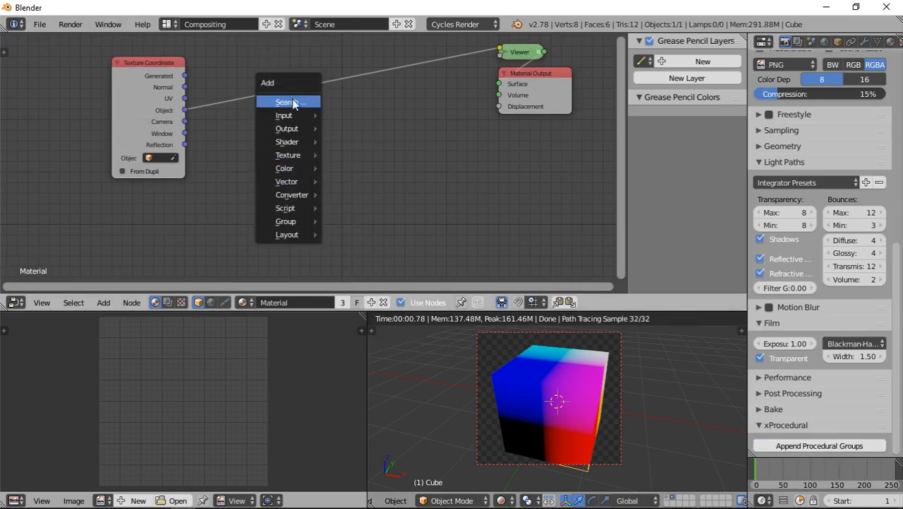
pyautogui.click(289, 102)
pyautogui.write('vector')
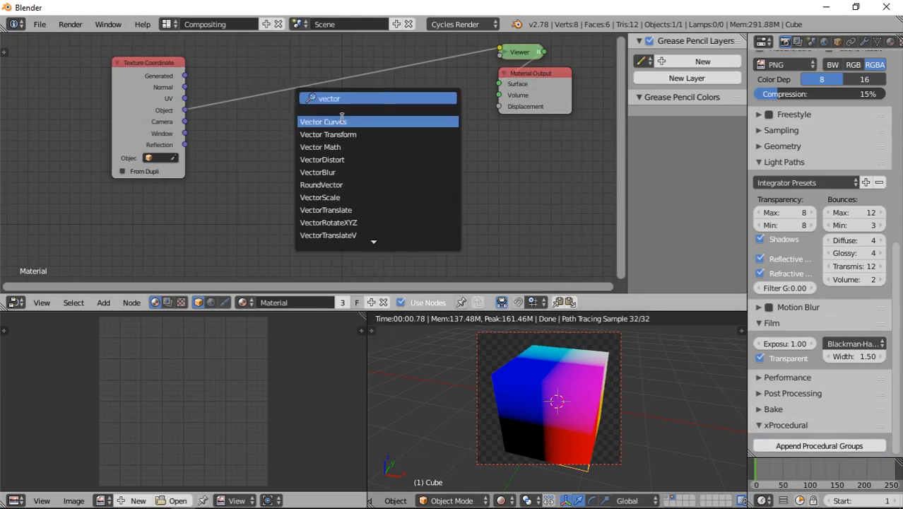
pyautogui.write('ro')
pyautogui.press('Down')
pyautogui.press('Down')
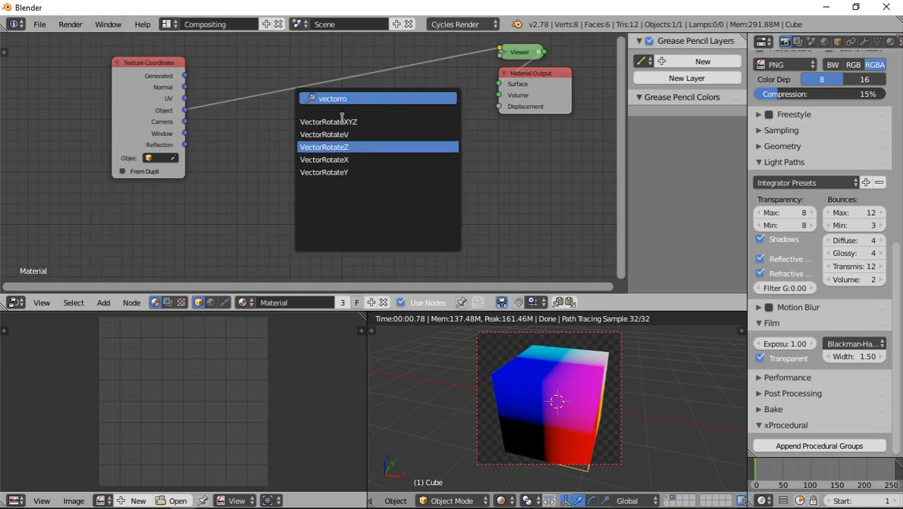
pyautogui.press('Down')
pyautogui.press('Return')
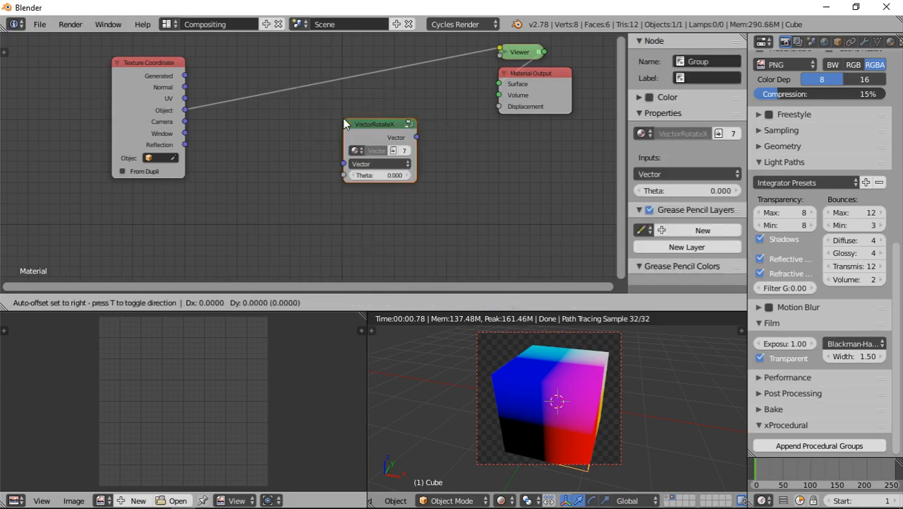
pyautogui.click(285, 124)
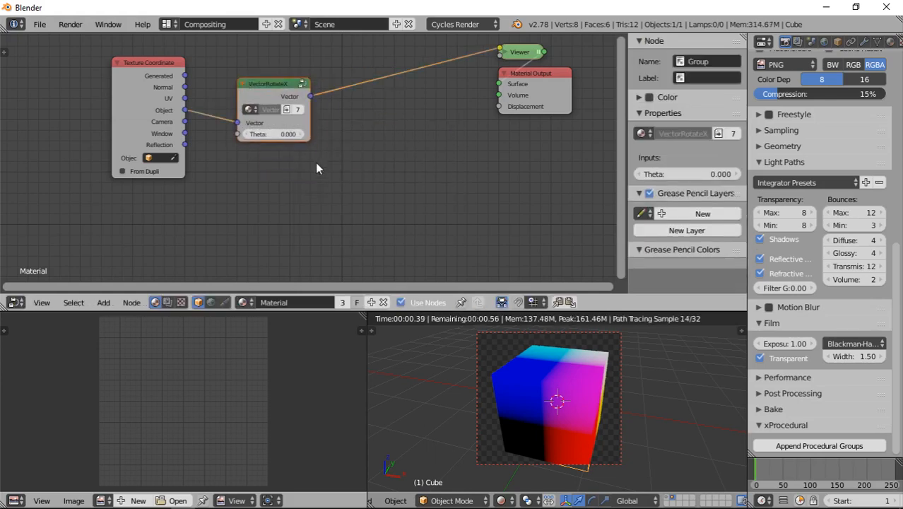
# Step: Try rotating the cube's coordinates by raising VectorRotateX's Theta to 175.9
pyautogui.scroll(1, 311, 157)
pyautogui.click(277, 130)
pyautogui.moveTo(277, 130); pyautogui.dragTo(314, 129)
pyautogui.click(267, 130)
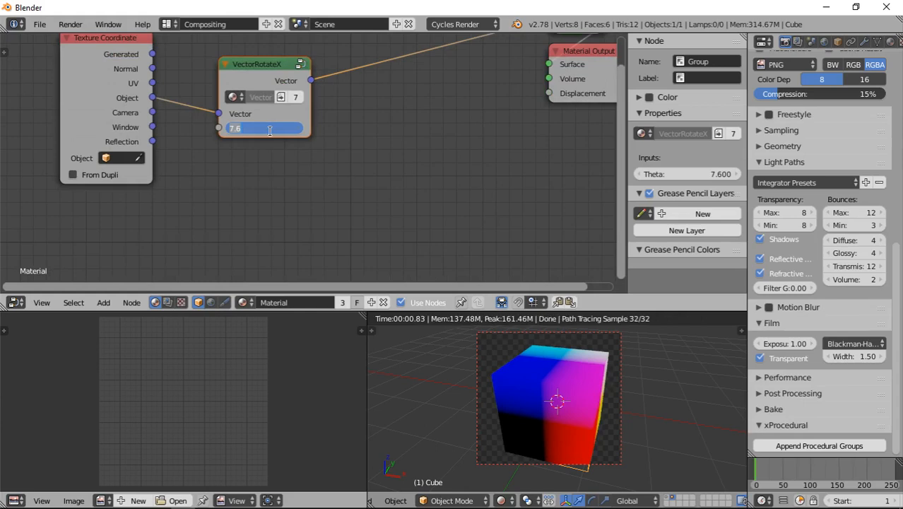
pyautogui.press('Return')
pyautogui.moveTo(267, 131); pyautogui.dragTo(323, 131)
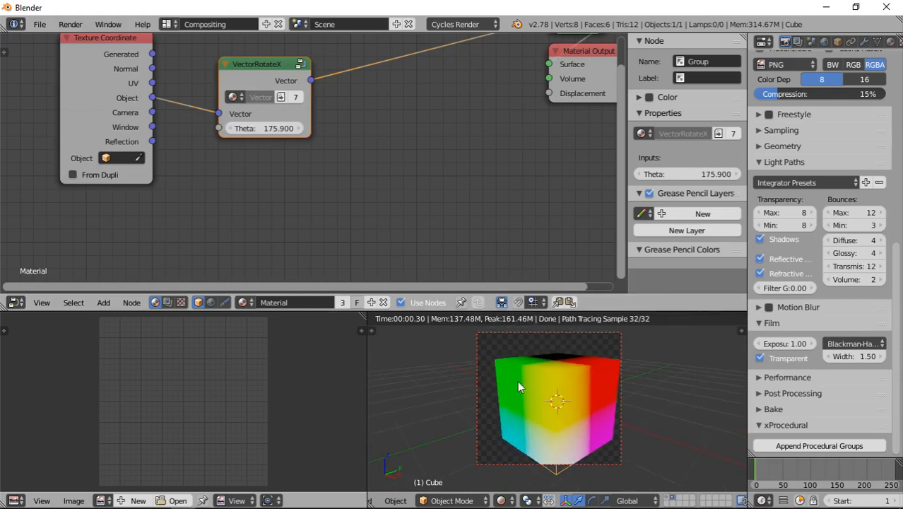
# Step: Reset VectorRotateX's Theta to 0, try 113.4 on the turned cube, and return Theta to 0
pyautogui.click(260, 130)
pyautogui.write('0')
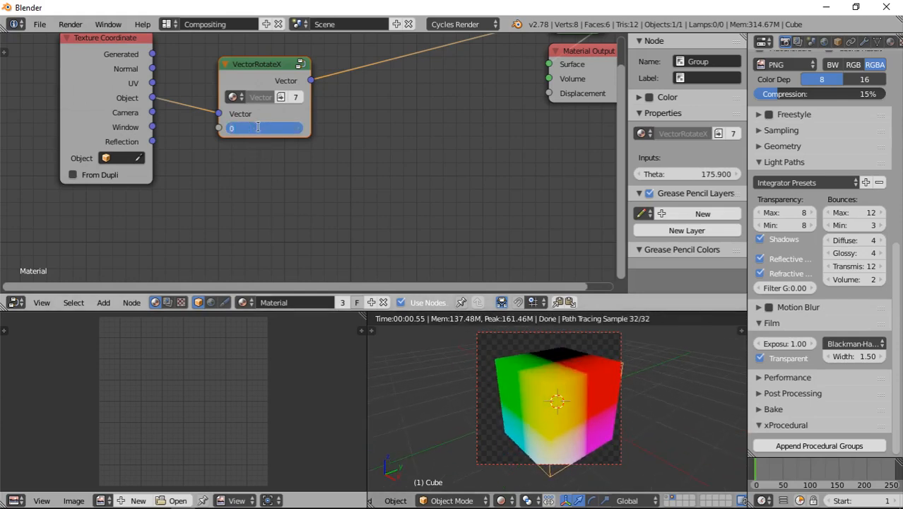
pyautogui.press('Return')
pyautogui.moveTo(257, 136); pyautogui.dragTo(275, 127)
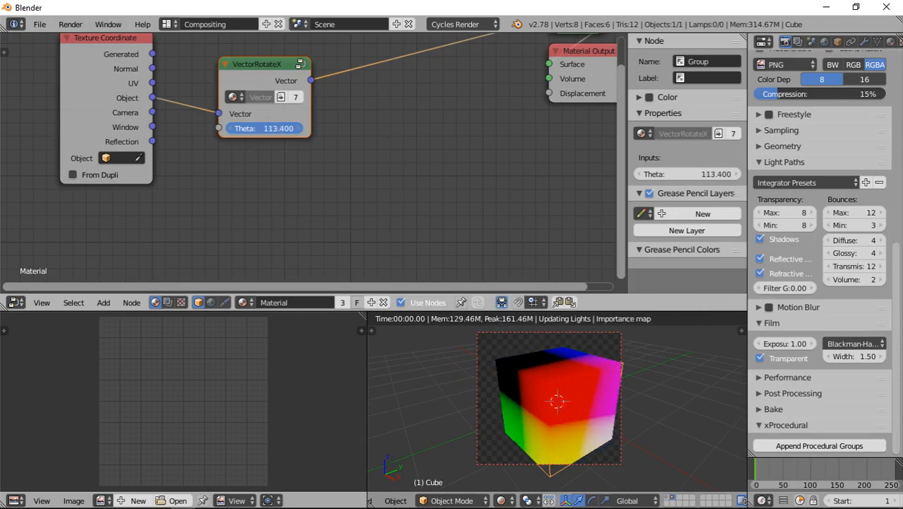
pyautogui.click(259, 124)
pyautogui.write('0')
pyautogui.press('Return')
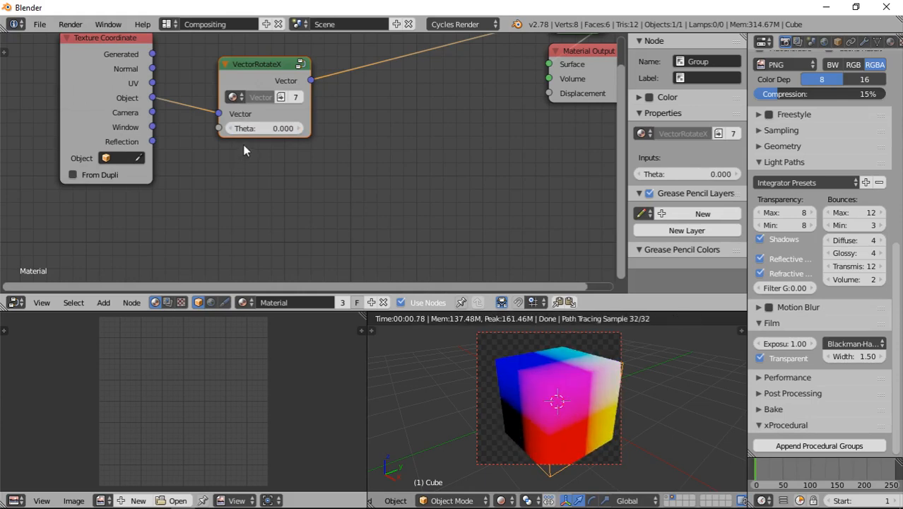
# Step: Move the VectorRotateX node closer to the Viewer to make room after Texture Coordinate
pyautogui.scroll(-3, 260, 139)
pyautogui.moveTo(256, 136); pyautogui.dragTo(331, 117)
pyautogui.hotkey('shift', 'a')
pyautogui.click(232, 173)
pyautogui.write('VectorRotateX')
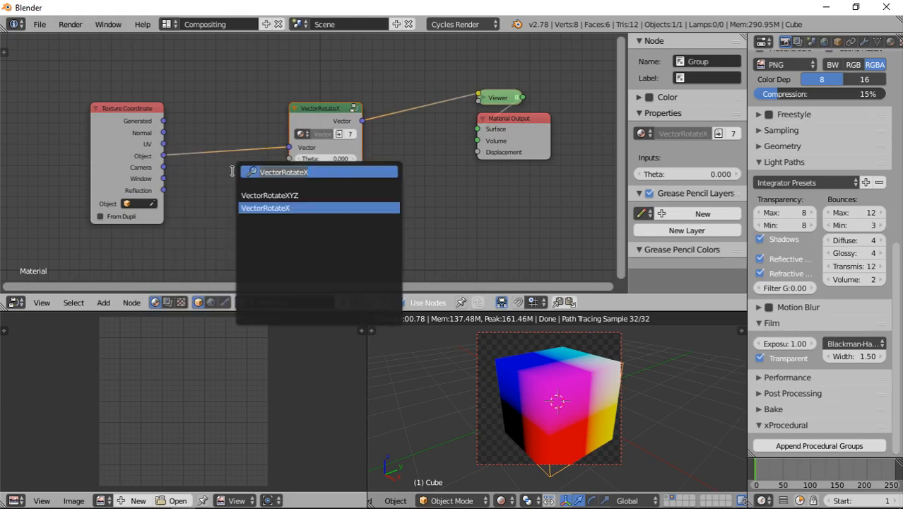
pyautogui.click(116, 224)
pyautogui.scroll(4, 325, 104)
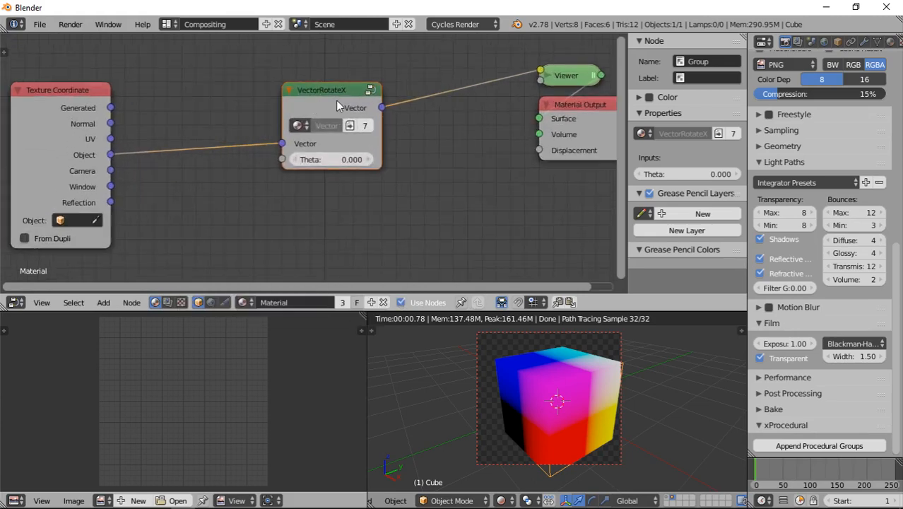
pyautogui.hotkey('shift', 'a')
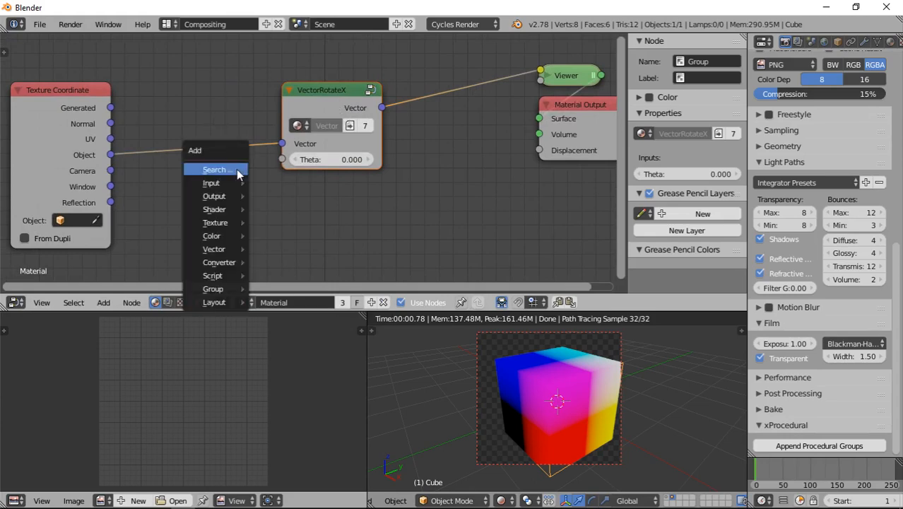
pyautogui.click(236, 167)
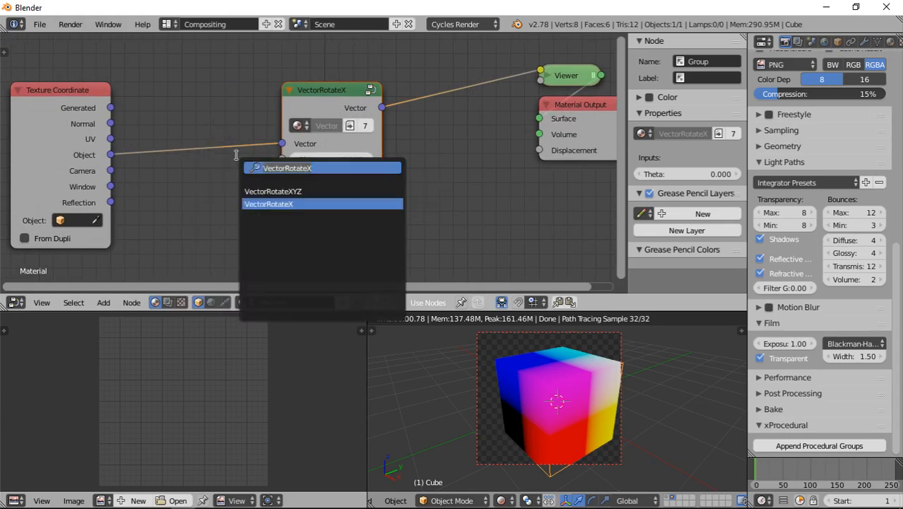
pyautogui.click(179, 196)
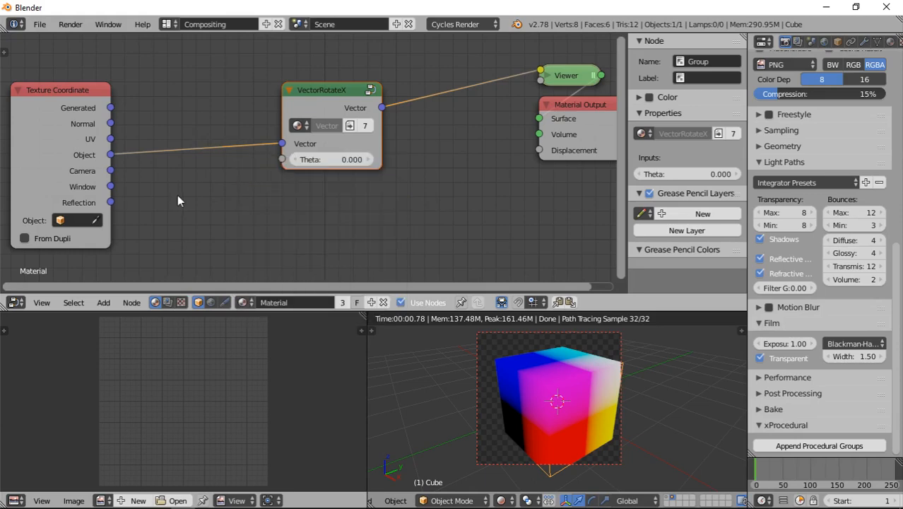
# Step: Add a Separate XYZ node fed by the Texture Coordinate's Object output and preview its X output on the cube
pyautogui.hotkey('shift', 'a')
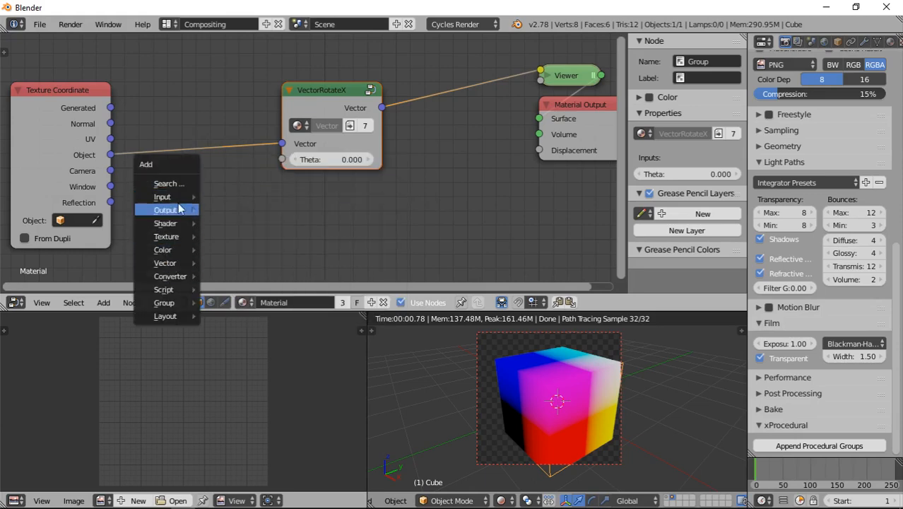
pyautogui.moveTo(167, 197)
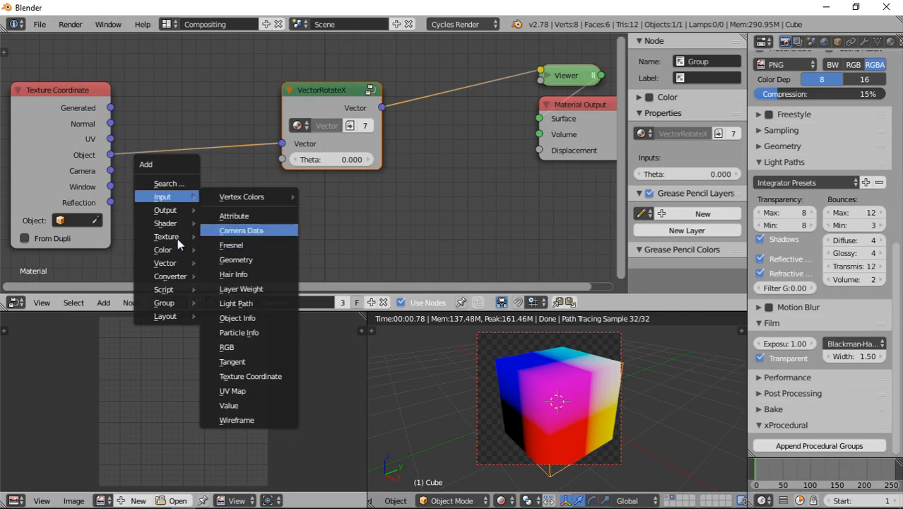
pyautogui.moveTo(174, 275)
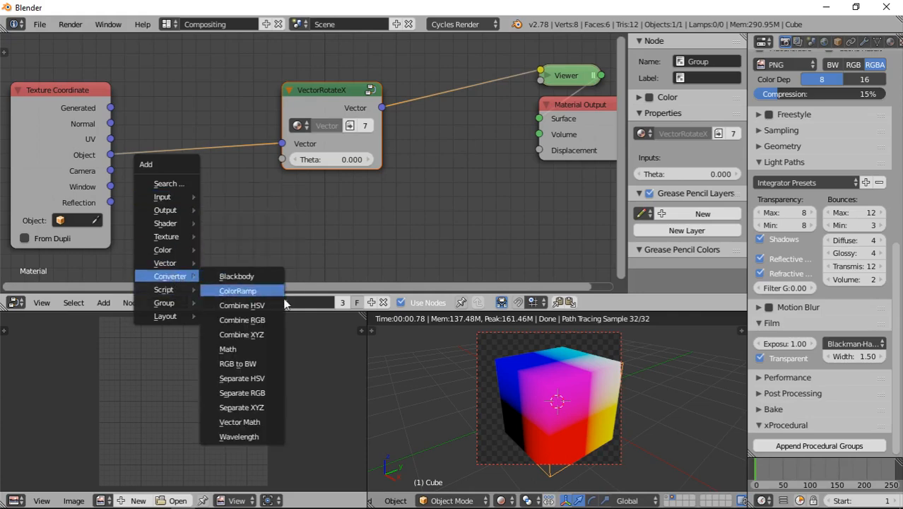
pyautogui.click(260, 407)
pyautogui.click(161, 179)
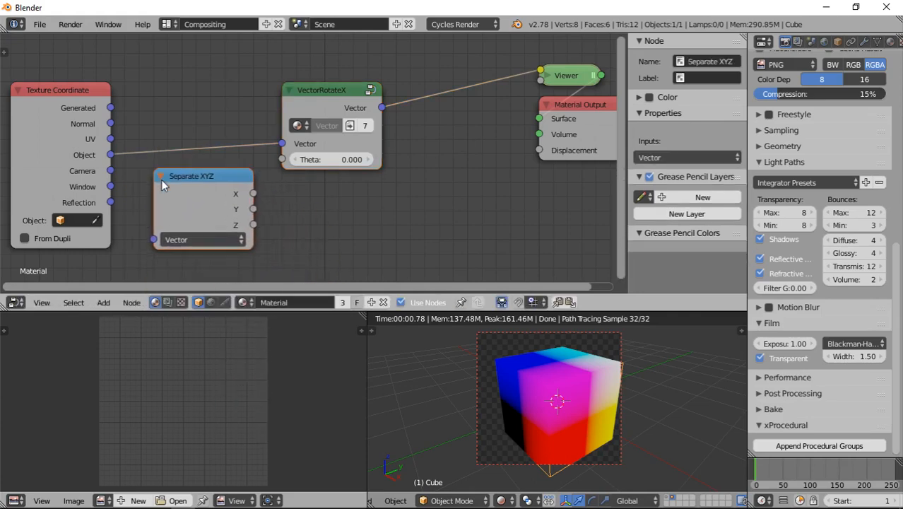
pyautogui.moveTo(111, 155); pyautogui.dragTo(153, 239)
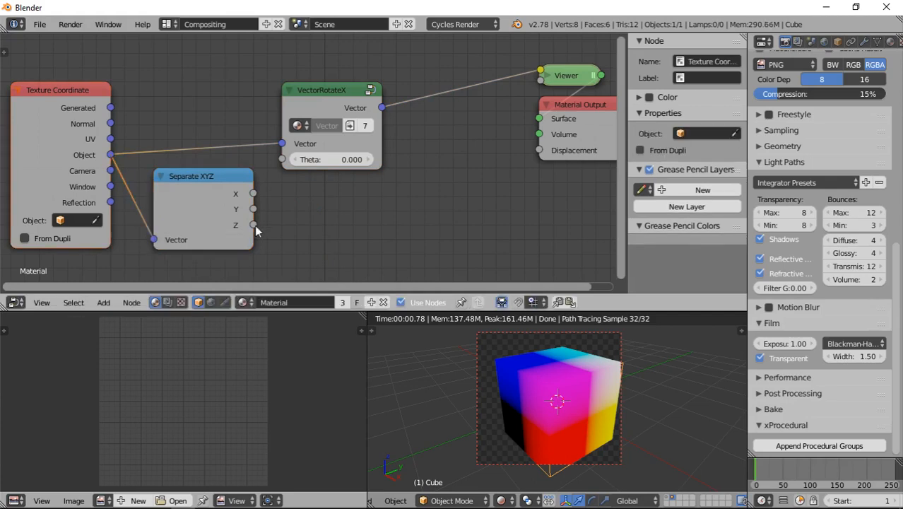
pyautogui.keyDown('ctrl'); pyautogui.keyDown('shift'); pyautogui.click(223, 210); pyautogui.keyUp('shift'); pyautogui.keyUp('ctrl')
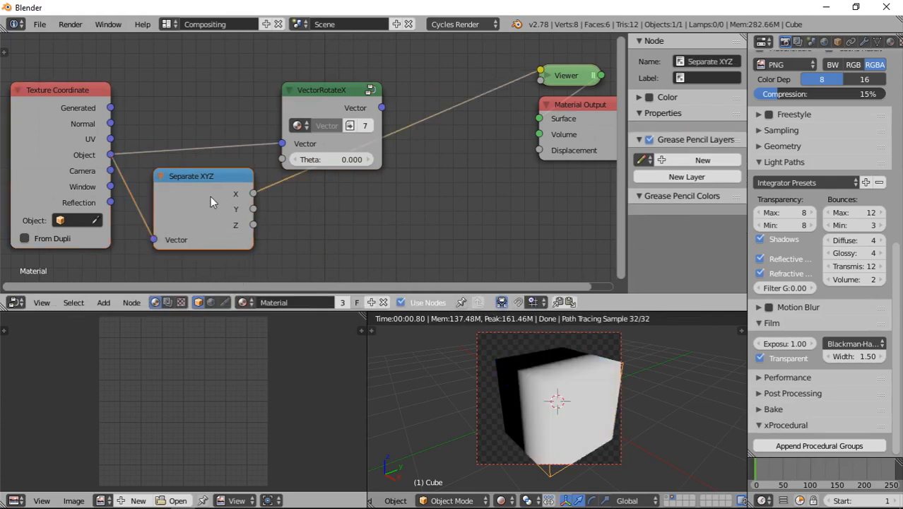
# Step: Move VectorRotateX onto the Viewer link and connect Separate XYZ's X output to its Theta input
pyautogui.scroll(-2, 319, 111)
pyautogui.moveTo(320, 112); pyautogui.dragTo(386, 109)
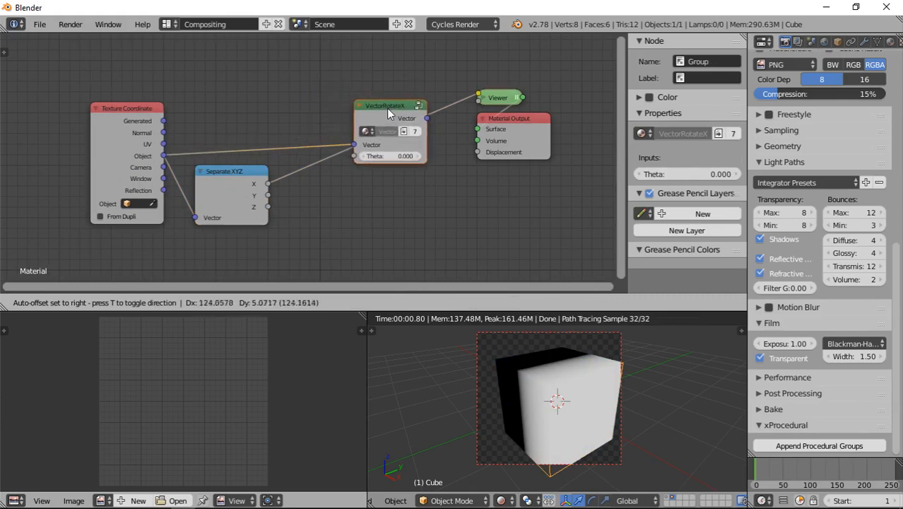
pyautogui.moveTo(268, 184); pyautogui.dragTo(356, 157)
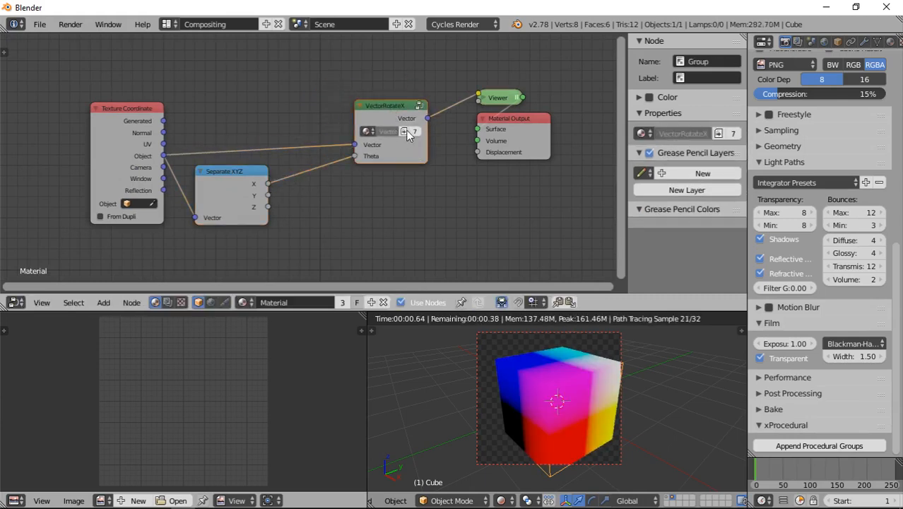
pyautogui.scroll(2, 480, 169)
pyautogui.moveTo(519, 363); pyautogui.dragTo(497, 364, button='middle')
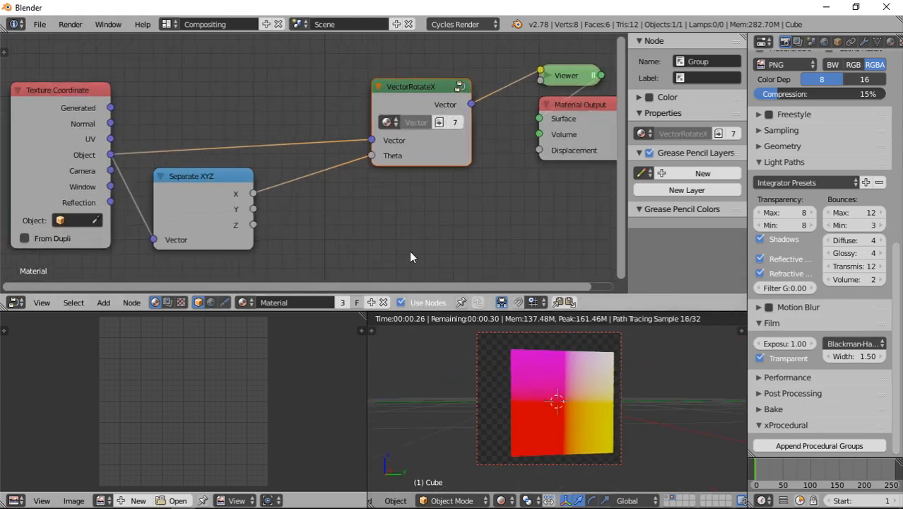
pyautogui.hotkey('shift', 'a')
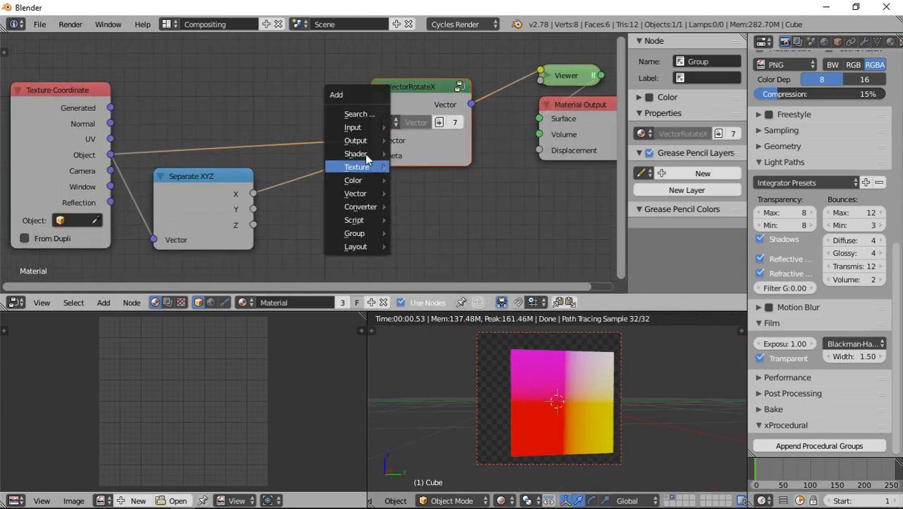
pyautogui.click(369, 111)
pyautogui.press('Escape')
# Step: Insert a Math node on the link between Separate XYZ's X and Theta, set to Multiply with a value of 50
pyautogui.hotkey('shift', 'a')
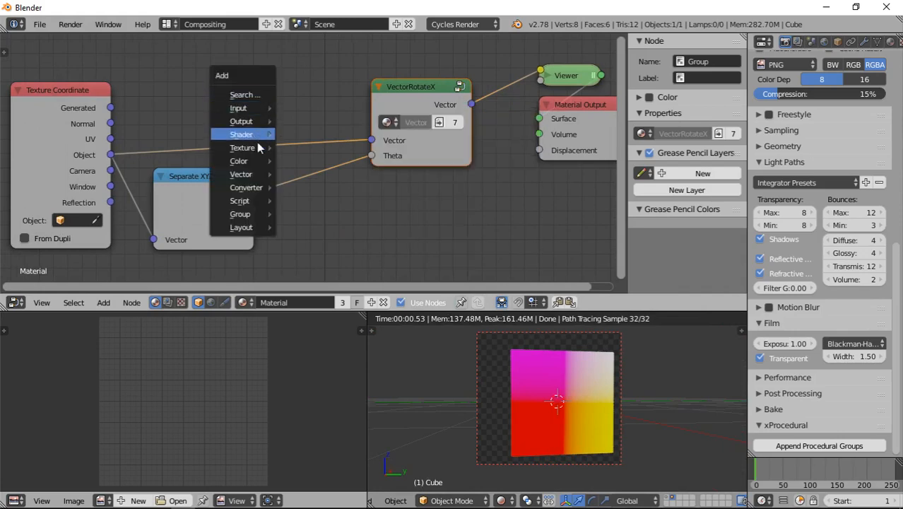
pyautogui.moveTo(260, 185)
pyautogui.click(313, 263)
pyautogui.click(342, 200)
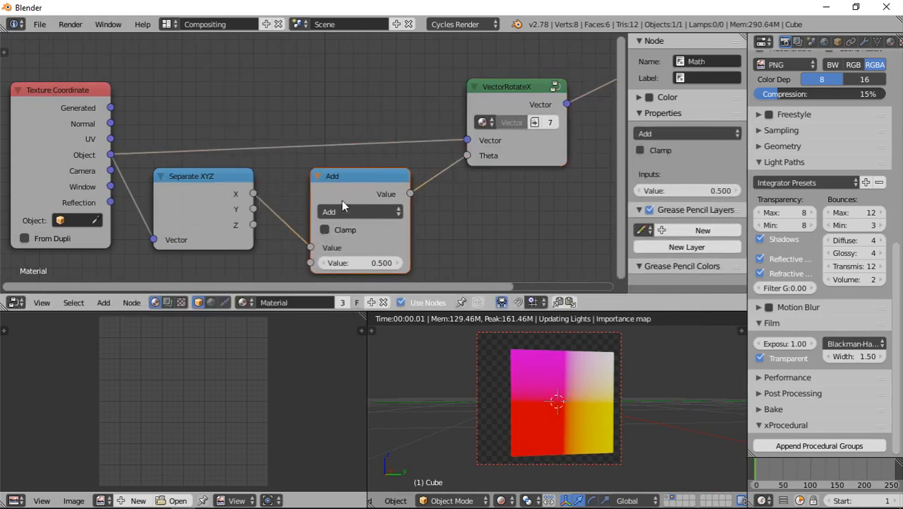
pyautogui.click(354, 208)
pyautogui.click(351, 260)
pyautogui.click(361, 264)
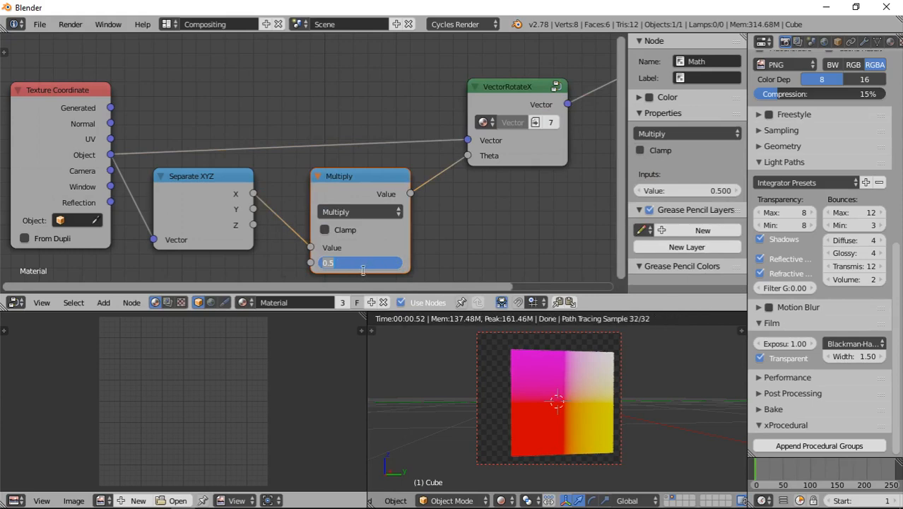
pyautogui.press('Return')
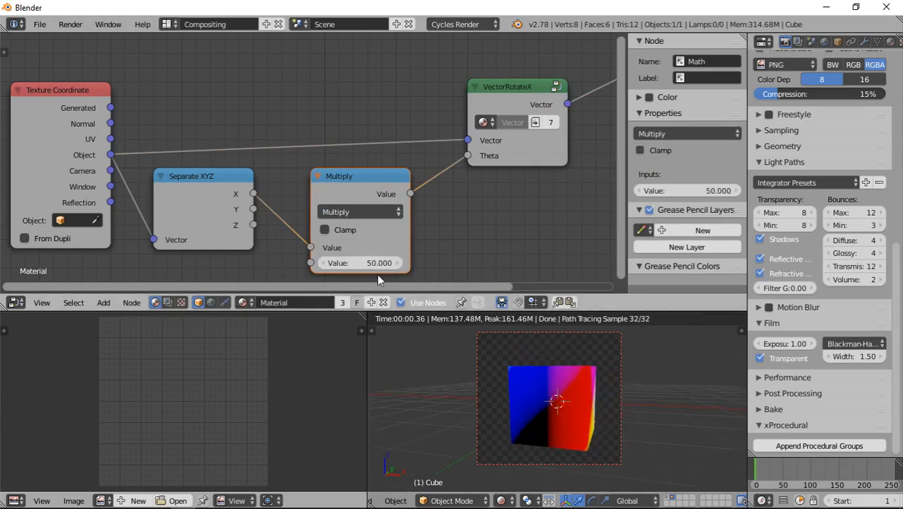
# Step: Try a Multiply value of 262.3 on the cube's twist, and set the value to 0
pyautogui.moveTo(356, 263); pyautogui.dragTo(396, 262)
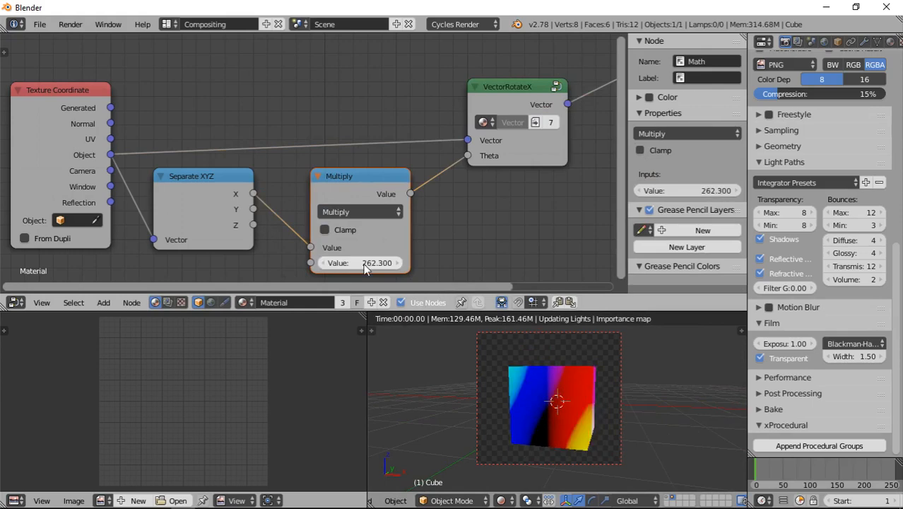
pyautogui.moveTo(628, 390); pyautogui.dragTo(672, 402, button='middle')
pyautogui.click(391, 263)
pyautogui.write('0')
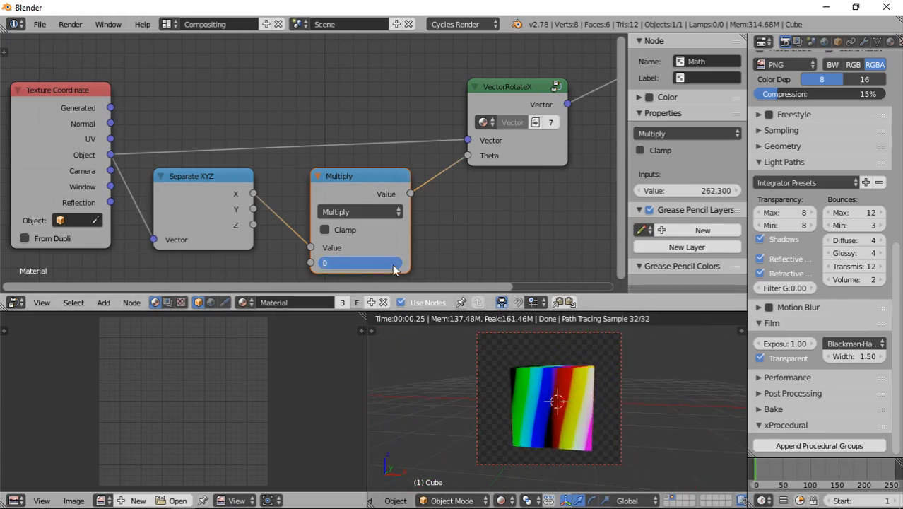
pyautogui.press('Return')
# Step: Set the Multiply value to 1 and raise it gradually to 93.9 to twist the cube's coordinates along X
pyautogui.click(368, 267)
pyautogui.write('1')
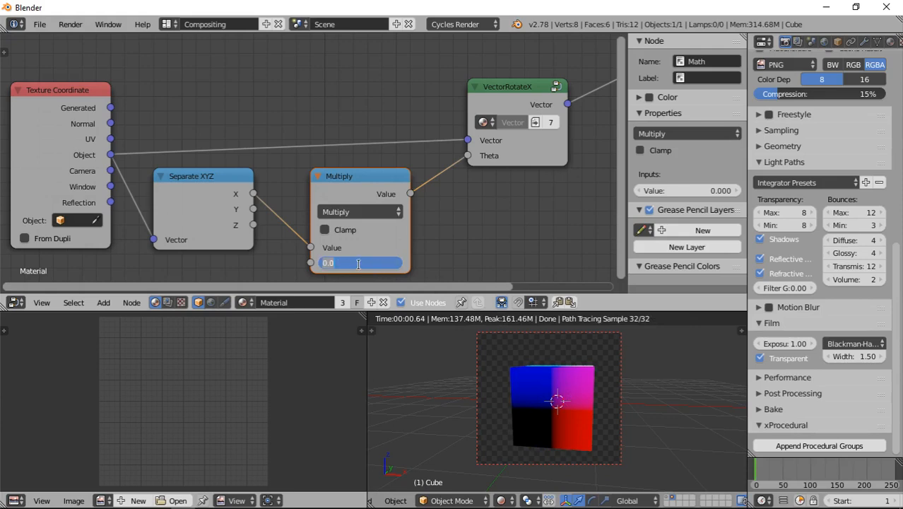
pyautogui.press('Return')
pyautogui.moveTo(354, 265); pyautogui.dragTo(902, 265)
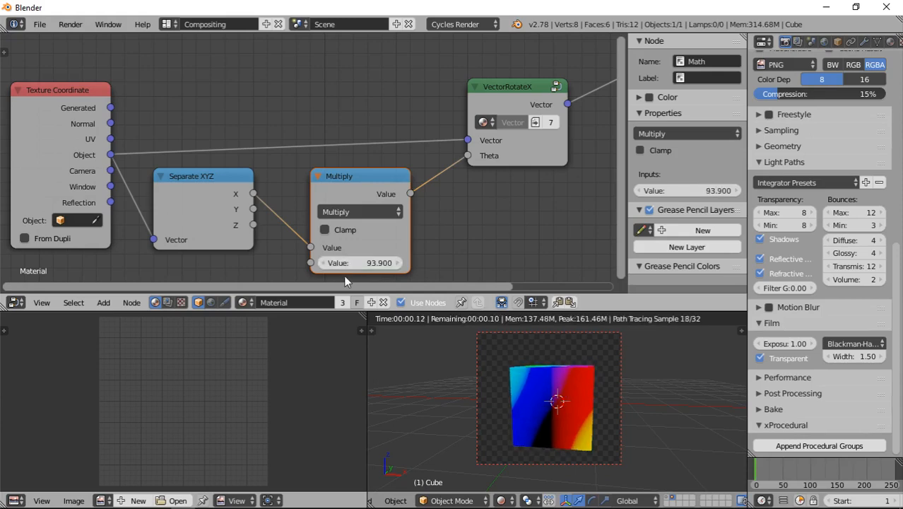
pyautogui.scroll(-4, 355, 252)
pyautogui.click(256, 210)
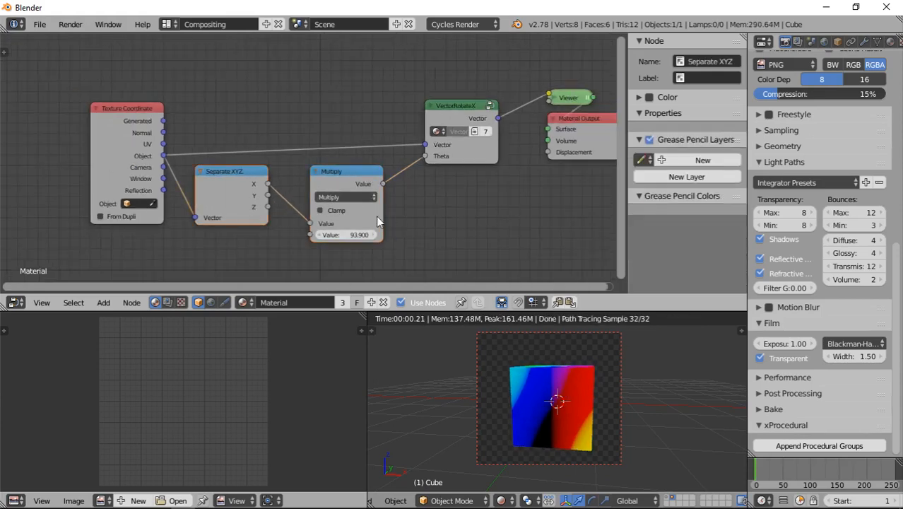
pyautogui.scroll(-2, 383, 216)
pyautogui.press('b')
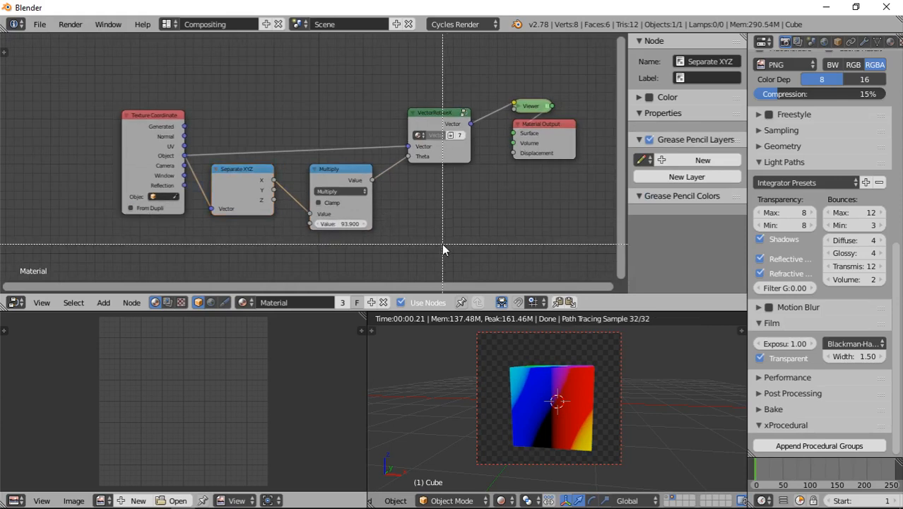
pyautogui.moveTo(449, 247); pyautogui.dragTo(244, 87)
pyautogui.hotkey('ctrl', 'g')
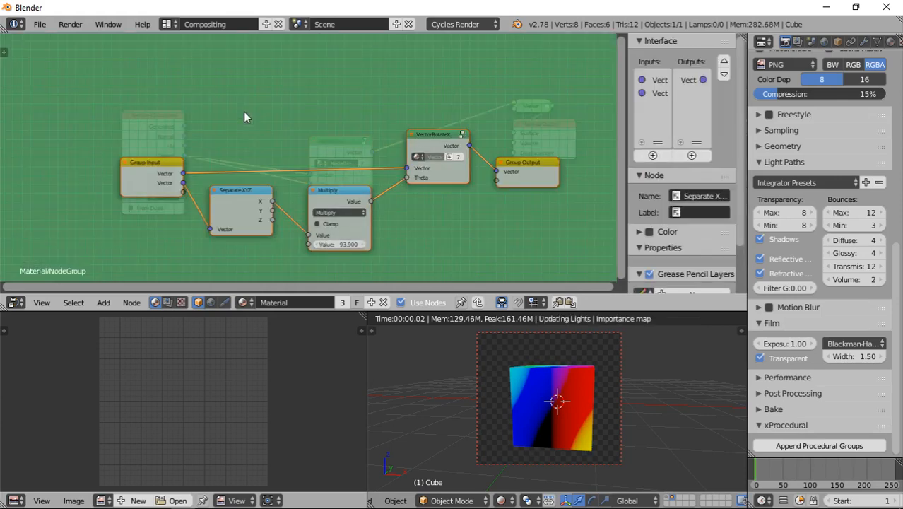
pyautogui.hotkey('ctrl', 'z')
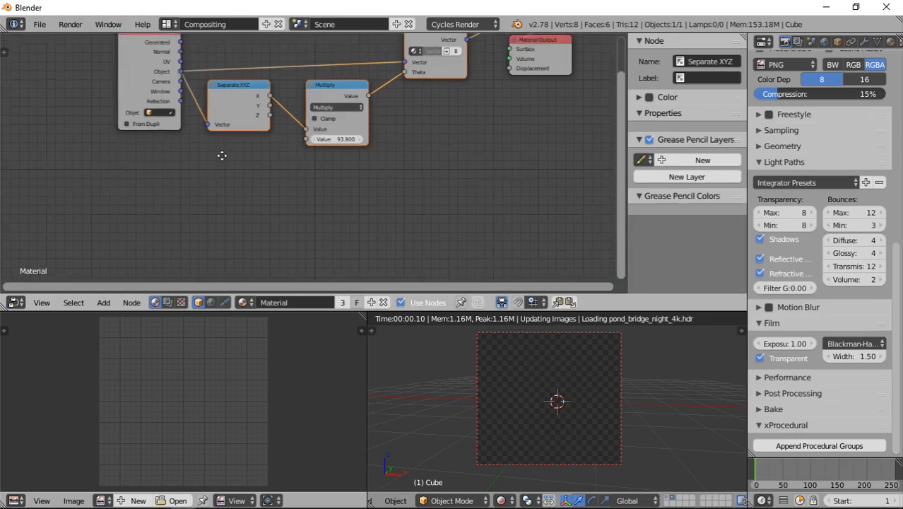
# Step: Add a reroute on the Object output's links and group it with the Separate XYZ, Multiply and VectorRotateX nodes
pyautogui.keyDown('shift'); pyautogui.moveTo(202, 77); pyautogui.dragTo(198, 122, button='right'); pyautogui.keyUp('shift')
pyautogui.moveTo(413, 185); pyautogui.dragTo(393, 224, button='middle')
pyautogui.press('n')
pyautogui.press('a')
pyautogui.press('b')
pyautogui.moveTo(484, 231); pyautogui.dragTo(300, 92)
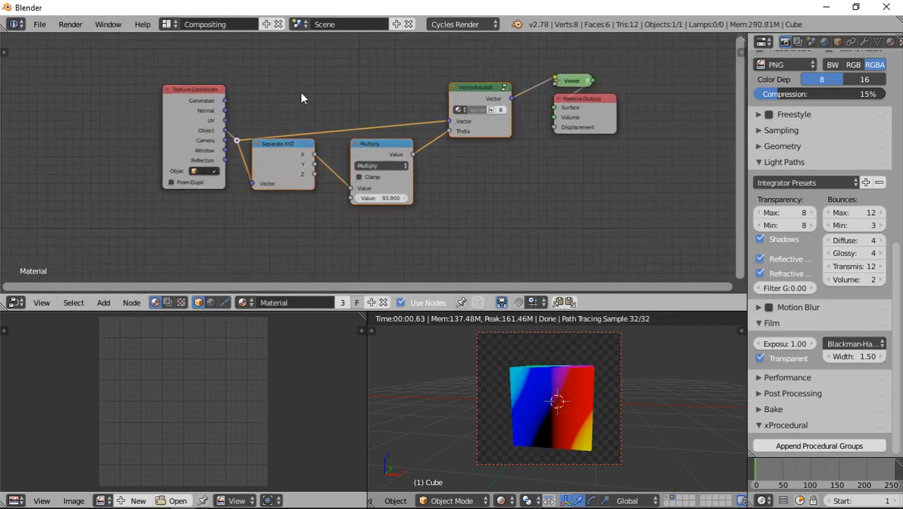
pyautogui.hotkey('ctrl', 'g')
pyautogui.press('Home')
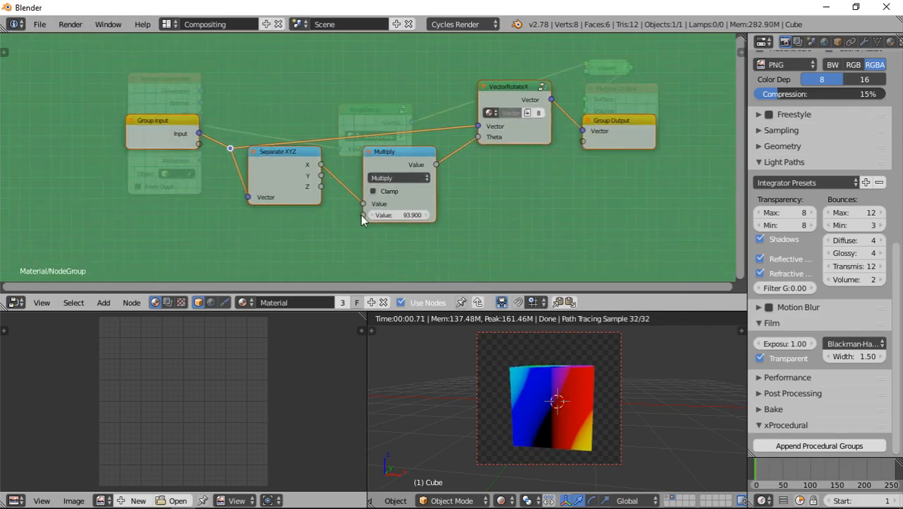
# Step: Set the Multiply value to 50 inside the group and expose it as an input on Group Input
pyautogui.click(401, 214)
pyautogui.write('50')
pyautogui.press('Return')
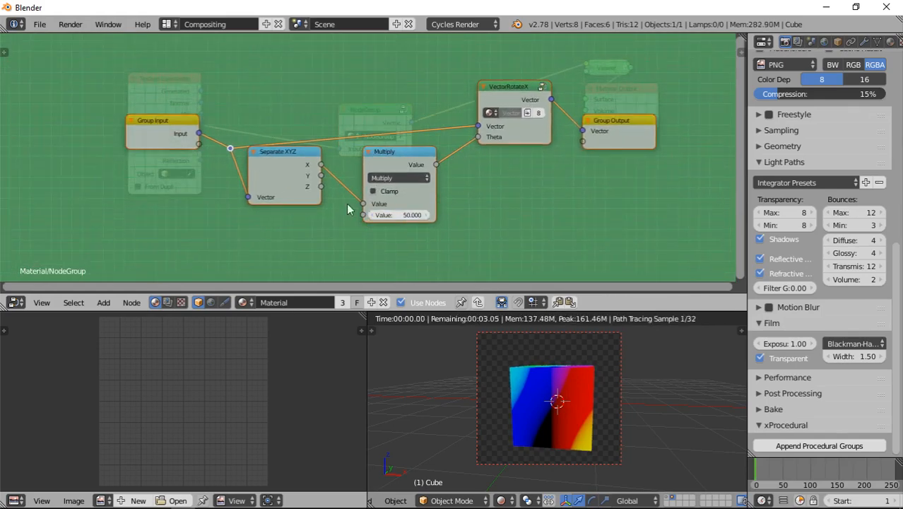
pyautogui.moveTo(363, 214); pyautogui.dragTo(178, 147)
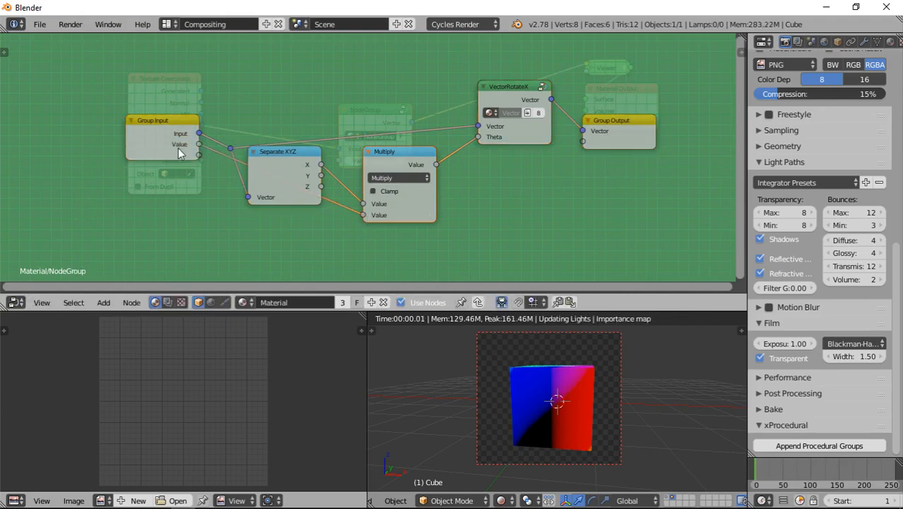
# Step: Rename the group's new Value input as Twising
pyautogui.press('n')
pyautogui.click(657, 92)
pyautogui.doubleClick(657, 93)
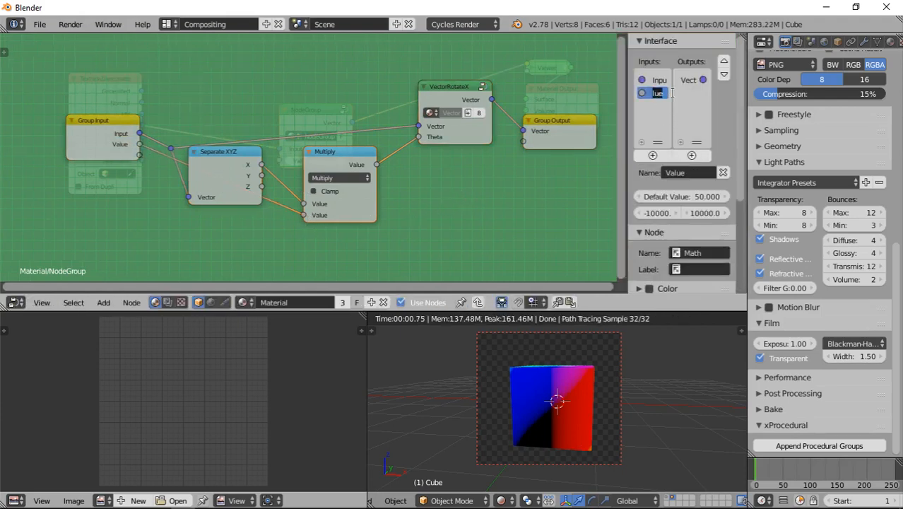
pyautogui.write('Twising')
pyautogui.press('Return')
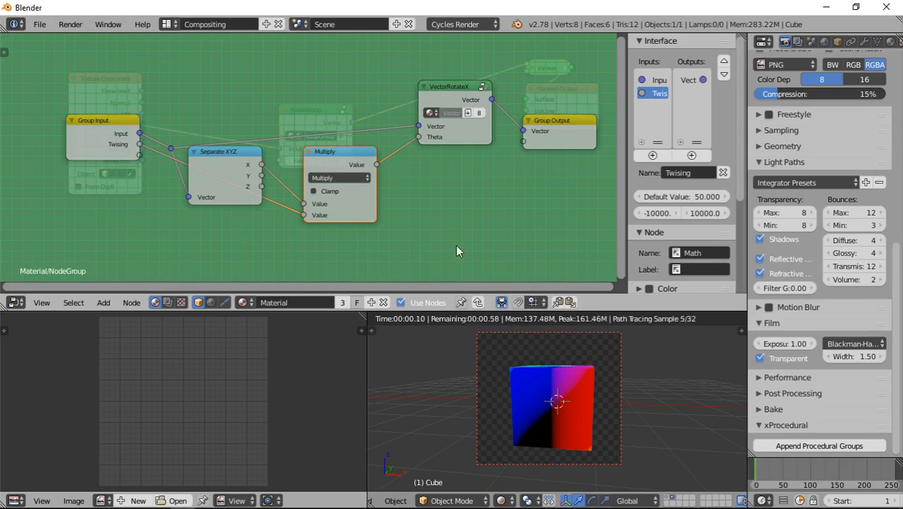
# Step: Exit the node group and name it VectorTwisting
pyautogui.press('Tab')
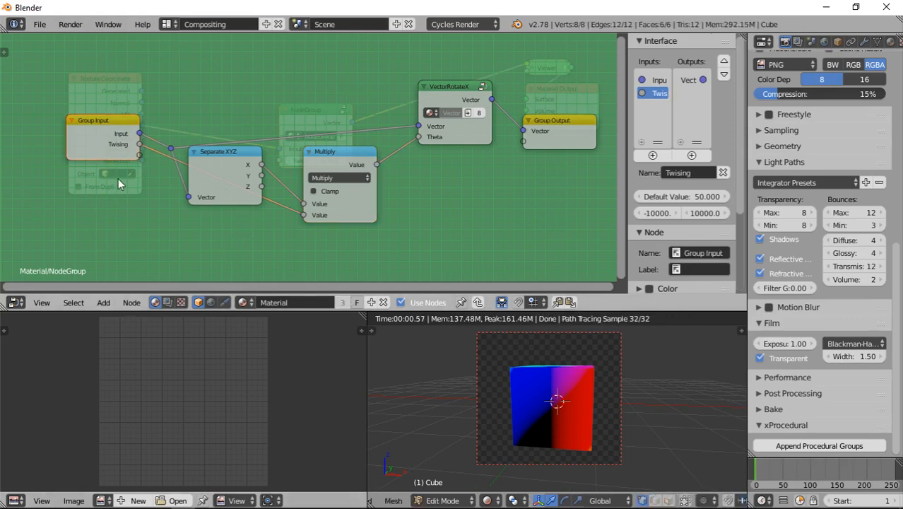
pyautogui.press('Tab')
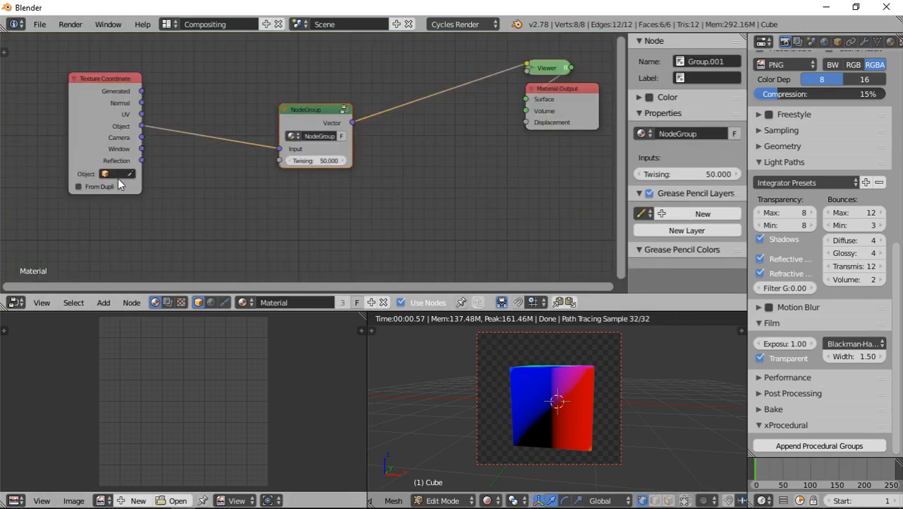
pyautogui.click(323, 137)
pyautogui.write('VectorDistortion')
pyautogui.press('Return')
pyautogui.click(314, 135)
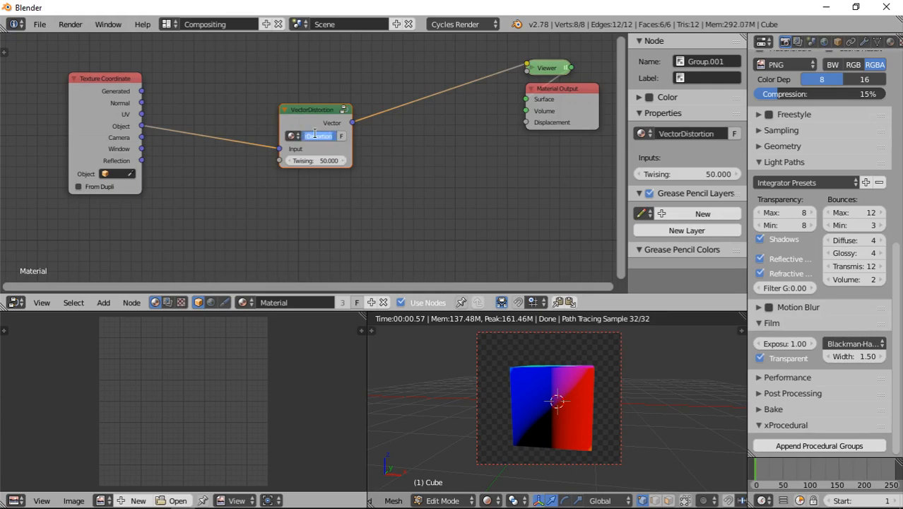
pyautogui.write('VectorTwisting')
pyautogui.press('Return')
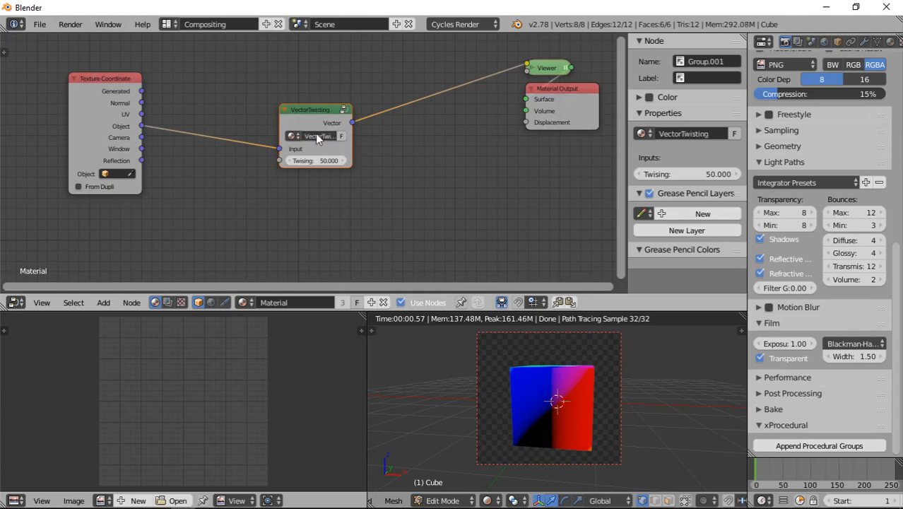
# Step: Return the cube to Object Mode, switch to the sphere's layer and select the sphere
pyautogui.click(242, 301)
pyautogui.scroll(-2, 498, 431)
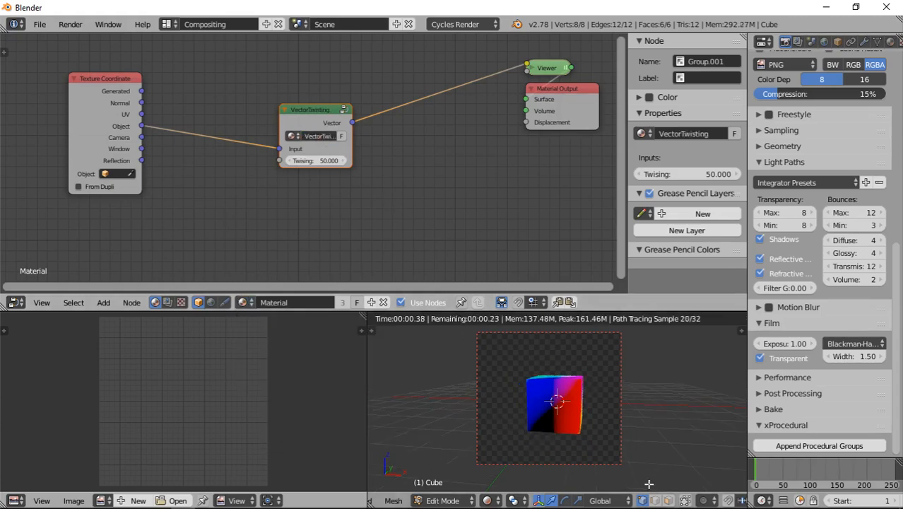
pyautogui.press('Tab')
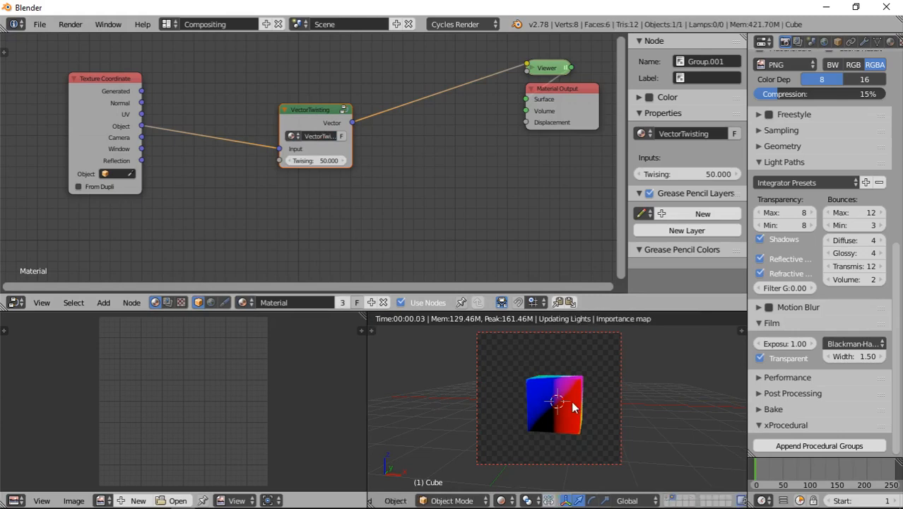
pyautogui.click(670, 500)
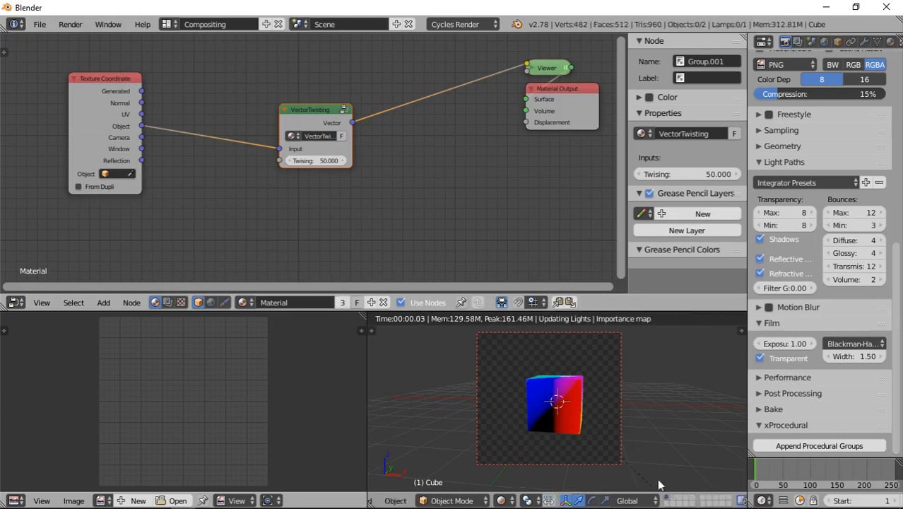
pyautogui.rightClick(565, 406)
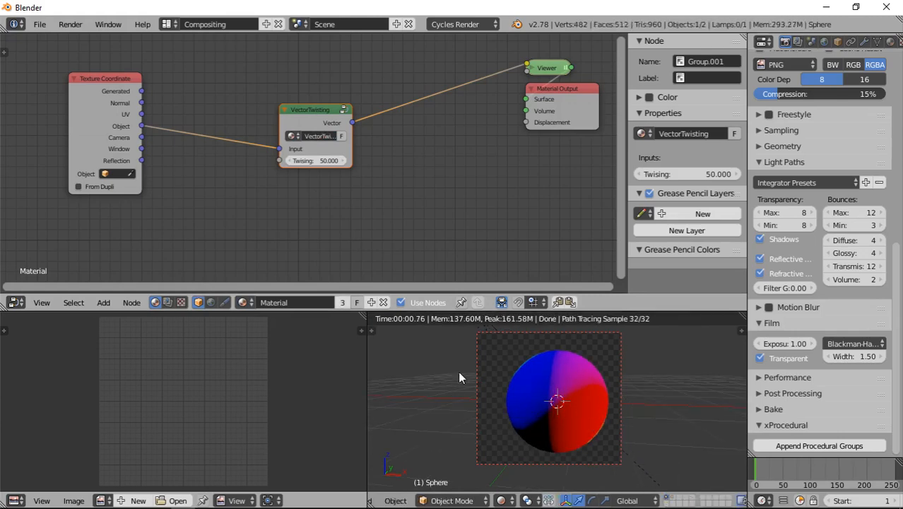
# Step: Assign Material.001 to the sphere and move its Texture Coordinate node farther away from VectorDistort
pyautogui.click(243, 302)
pyautogui.click(261, 336)
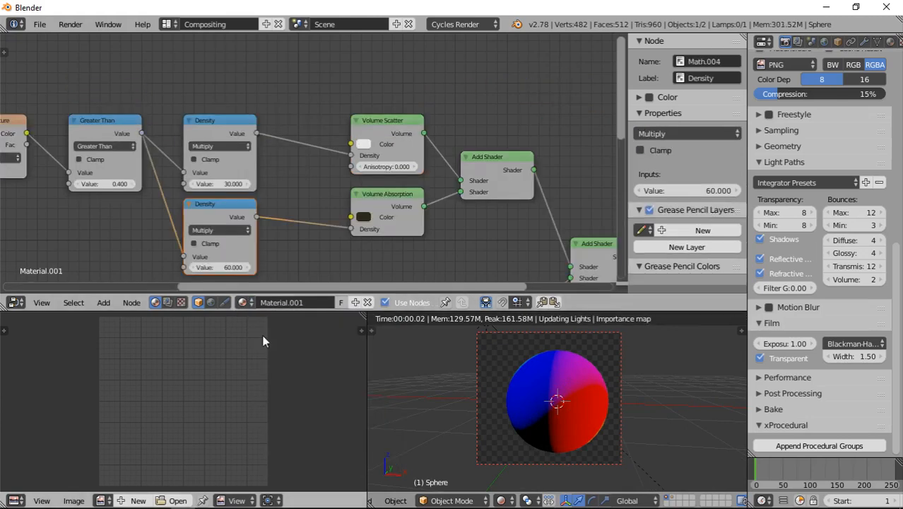
pyautogui.moveTo(84, 150); pyautogui.dragTo(599, 176, button='middle')
pyautogui.moveTo(331, 129); pyautogui.dragTo(97, 138)
pyautogui.hotkey('shift', 'a')
pyautogui.moveTo(246, 168)
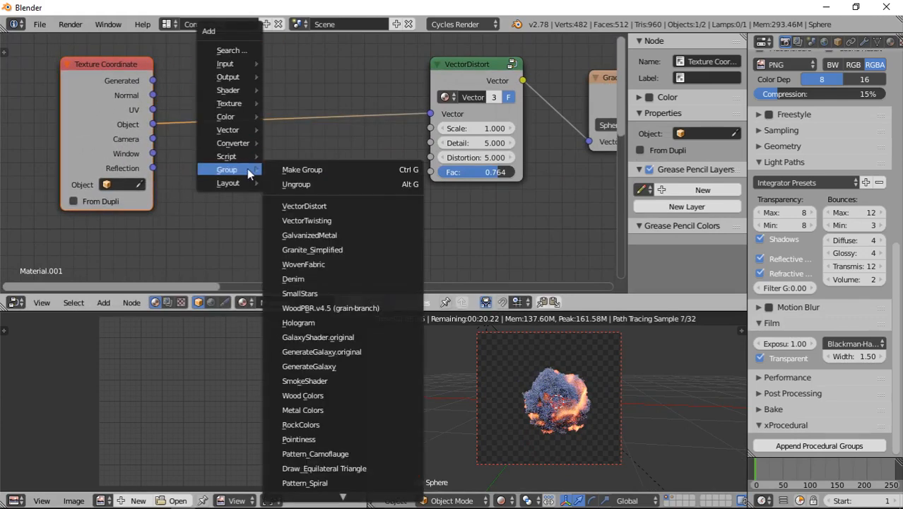
pyautogui.scroll(-5, 375, 402)
pyautogui.scroll(-10, 379, 417)
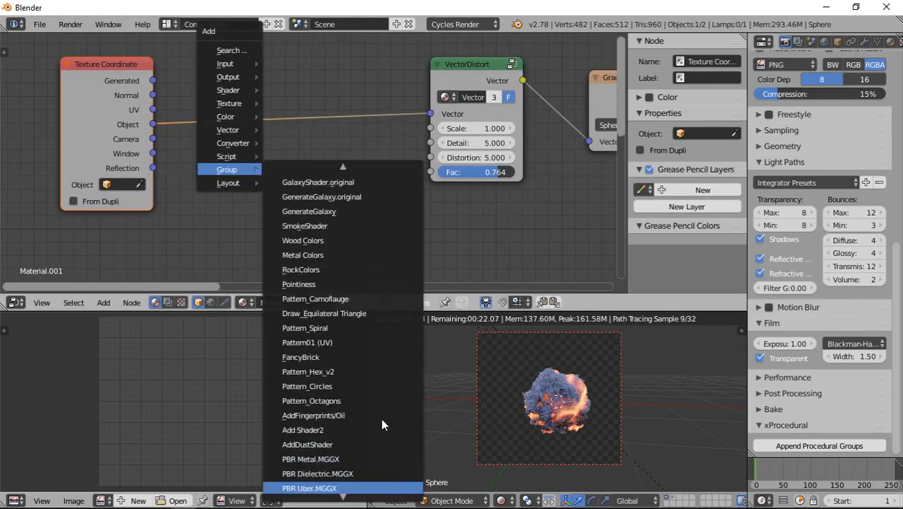
pyautogui.scroll(-8, 375, 408)
pyautogui.scroll(-5, 357, 397)
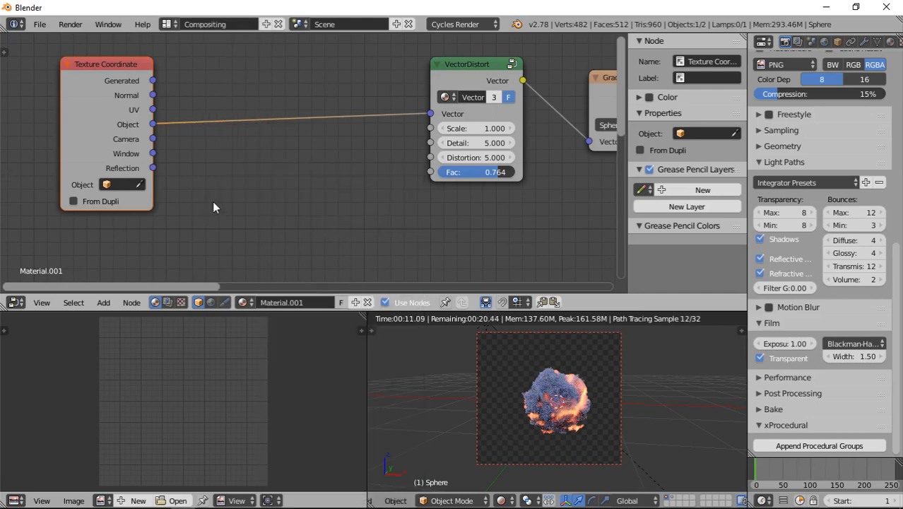
# Step: Insert the VectorTwisting node group on the link between Texture Coordinate's Object output and VectorDistort
pyautogui.hotkey('shift', 'a')
pyautogui.click(181, 111)
pyautogui.write('VectorRotateX')
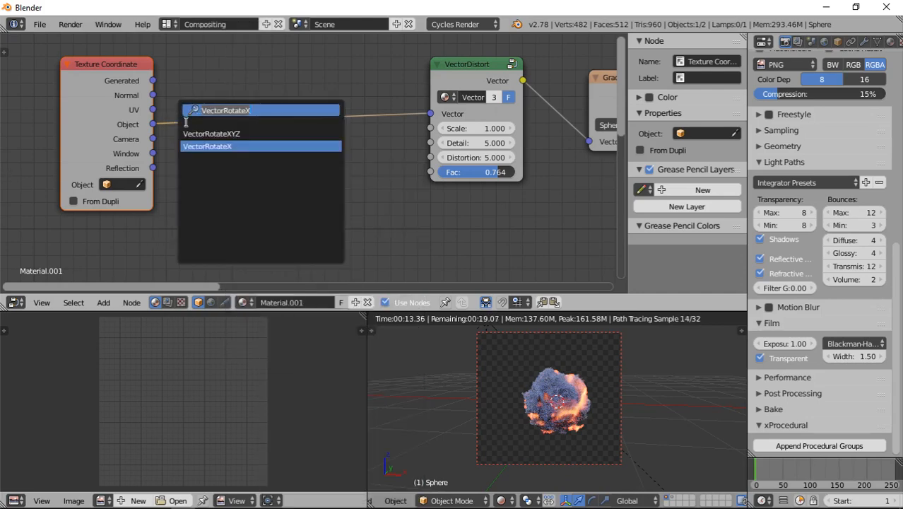
pyautogui.write('vector')
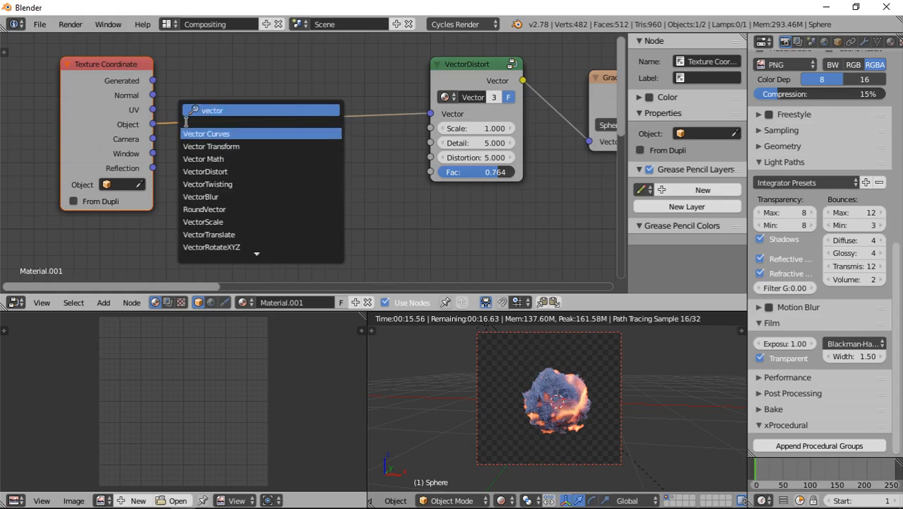
pyautogui.write('twi')
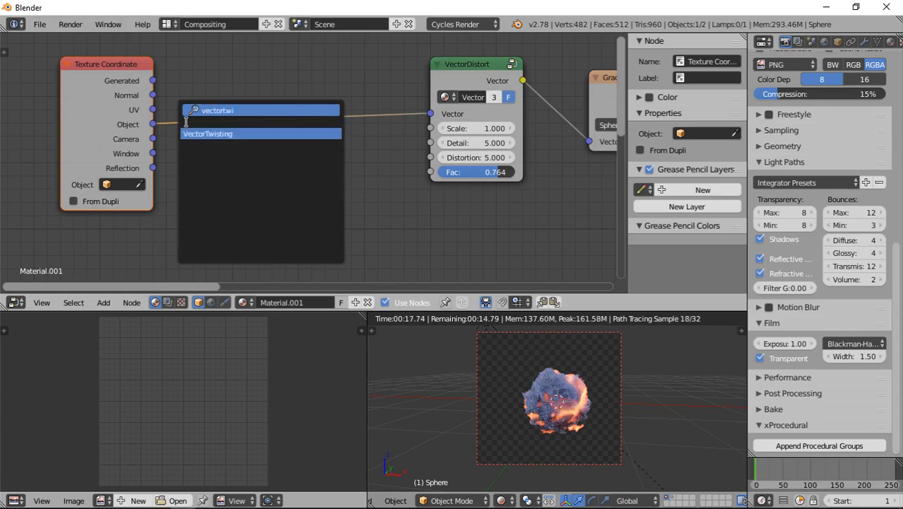
pyautogui.press('Return')
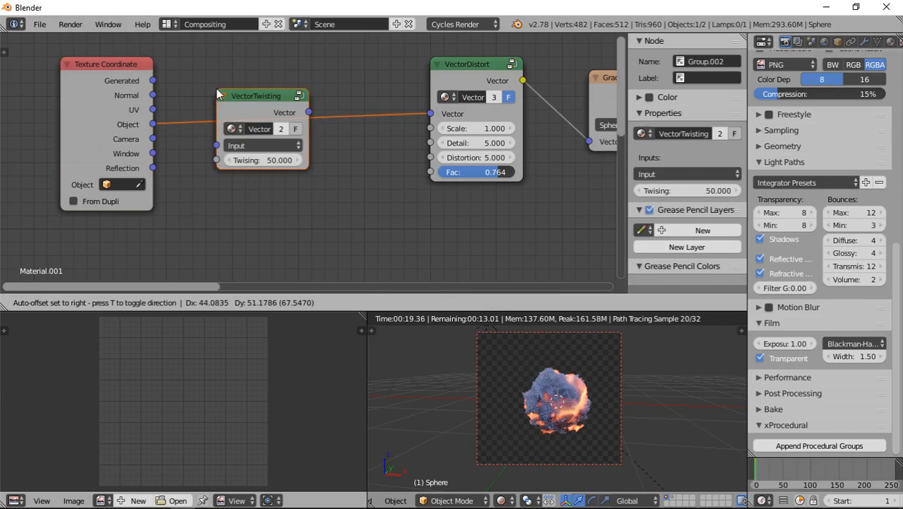
pyautogui.click(218, 94)
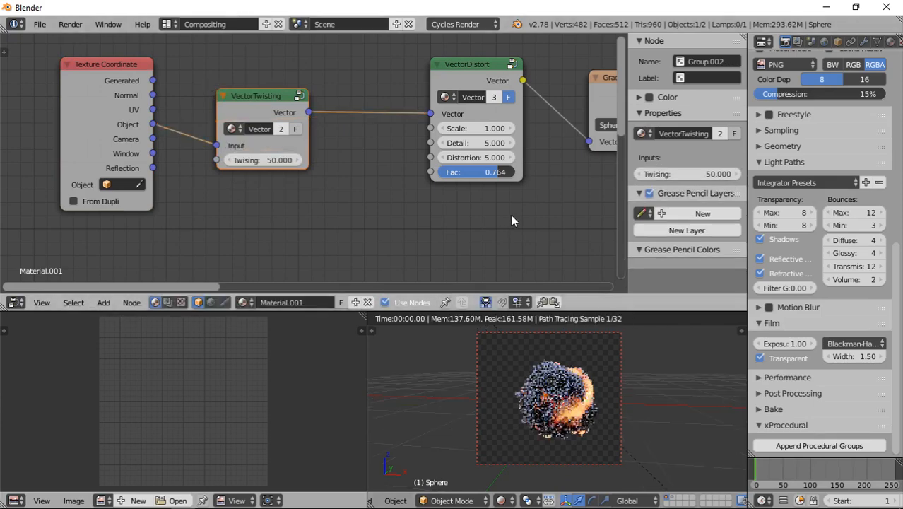
# Step: Try a Twising value of 198.9 on the VectorTwisting node
pyautogui.moveTo(510, 215); pyautogui.dragTo(338, 145, button='middle')
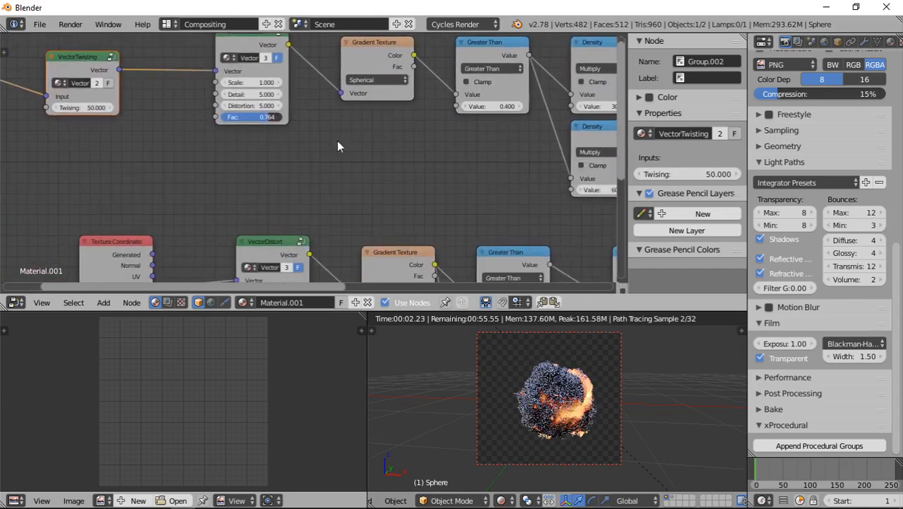
pyautogui.scroll(2, 188, 181)
pyautogui.moveTo(120, 132); pyautogui.dragTo(337, 155, button='middle')
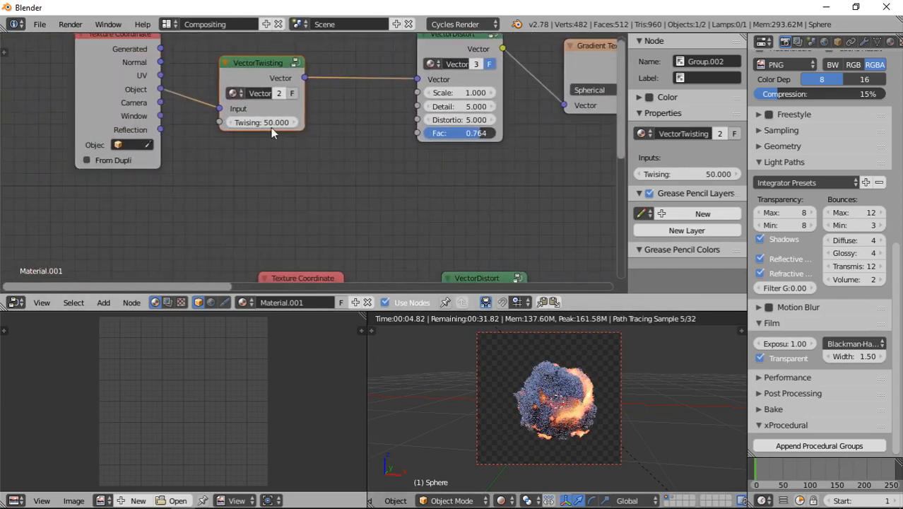
pyautogui.click(266, 124)
pyautogui.moveTo(266, 124); pyautogui.dragTo(269, 123)
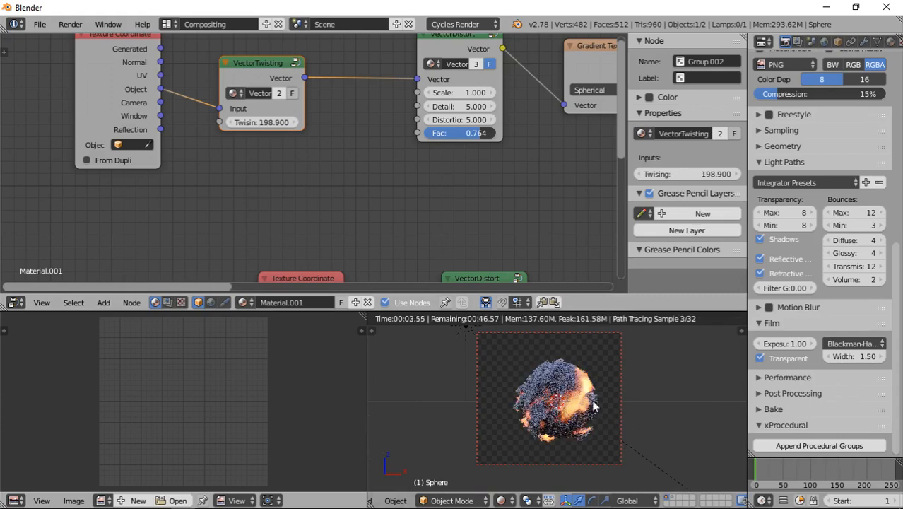
# Step: Set VectorTwisting's Twising value to 500 and select the smoke ball sphere in the 3D view
pyautogui.click(262, 122)
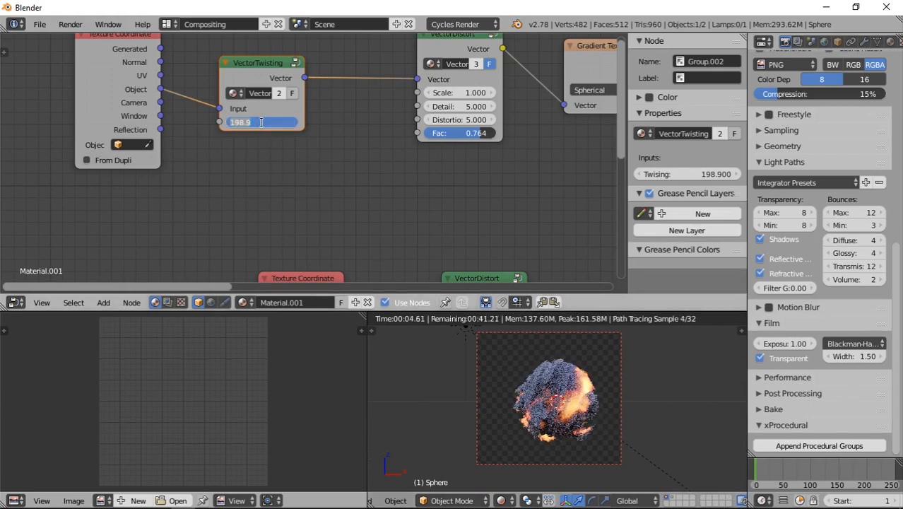
pyautogui.write('500')
pyautogui.press('Return')
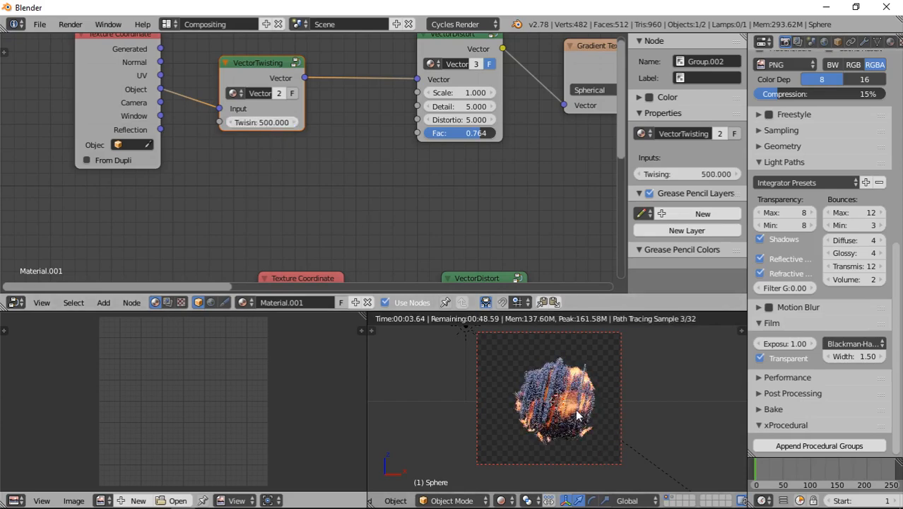
pyautogui.rightClick(561, 426)
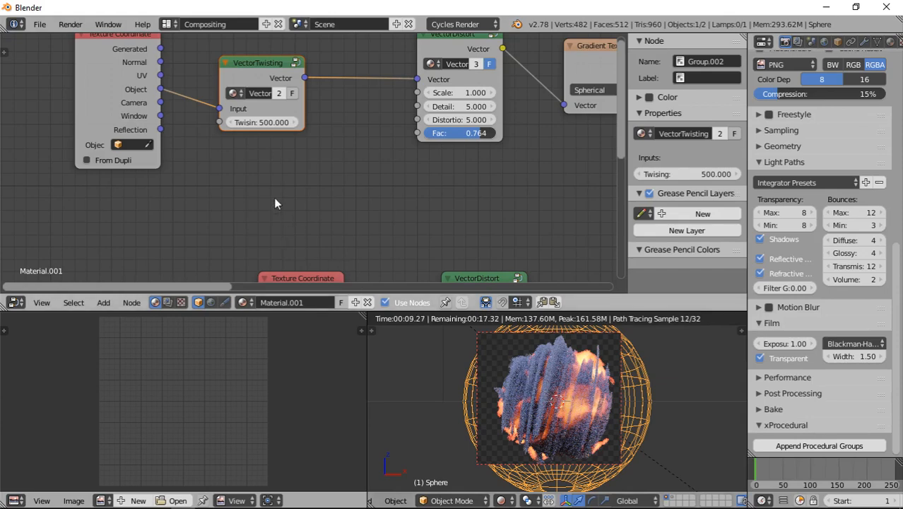
# Step: Move the upper Texture Coordinate node farther away and insert a Mapping node between its Object output and VectorTwisting
pyautogui.moveTo(276, 199); pyautogui.dragTo(388, 244, button='middle')
pyautogui.moveTo(256, 132); pyautogui.dragTo(109, 132)
pyautogui.hotkey('shift', 'a')
pyautogui.click(168, 175)
pyautogui.write('m')
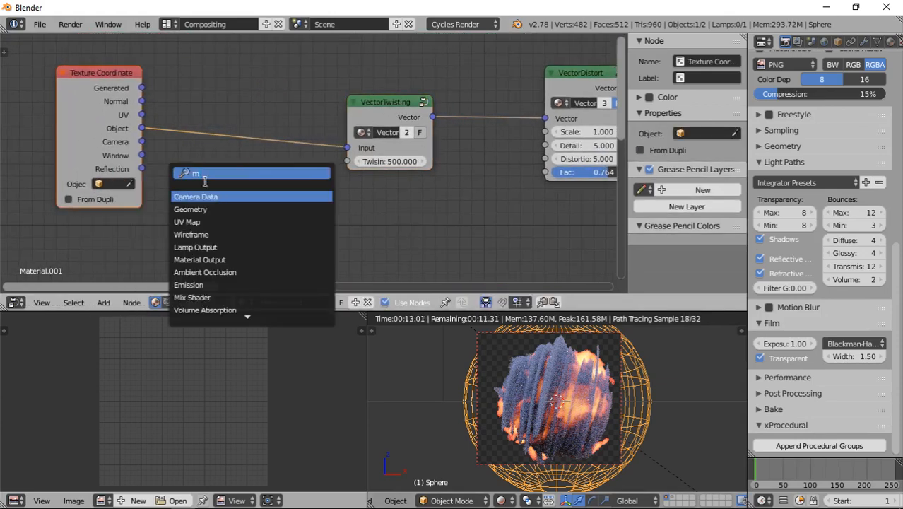
pyautogui.hotkey('shift', 'a')
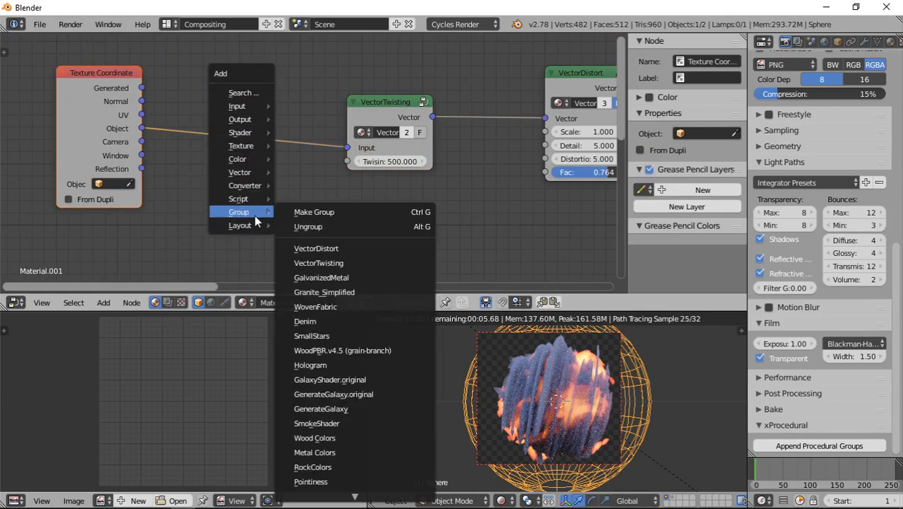
pyautogui.moveTo(247, 185)
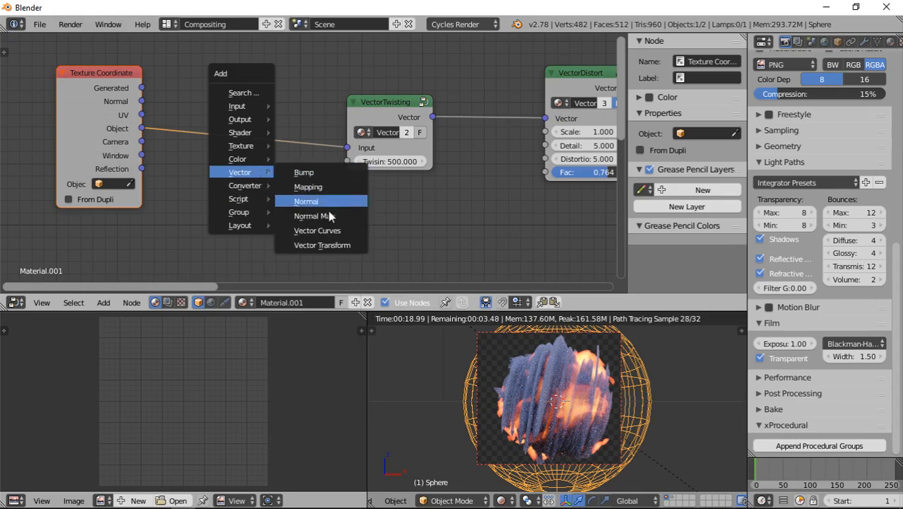
pyautogui.click(324, 187)
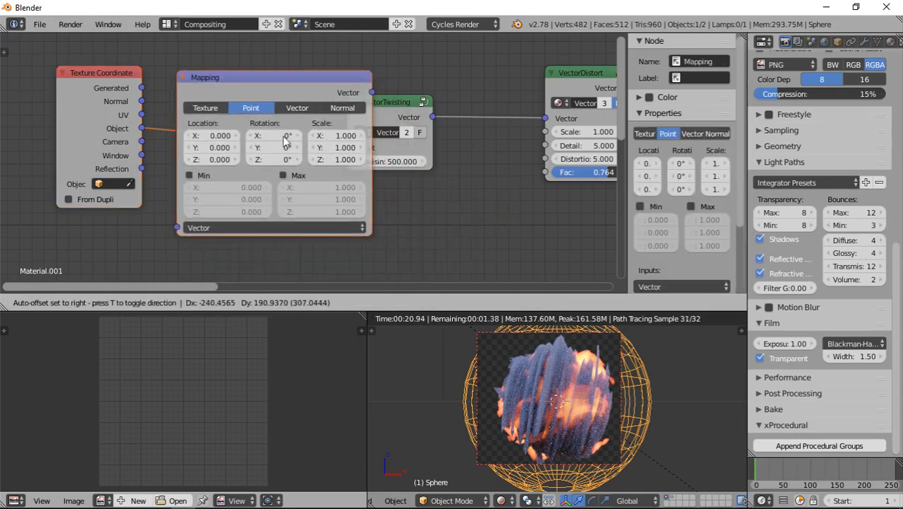
pyautogui.click(291, 150)
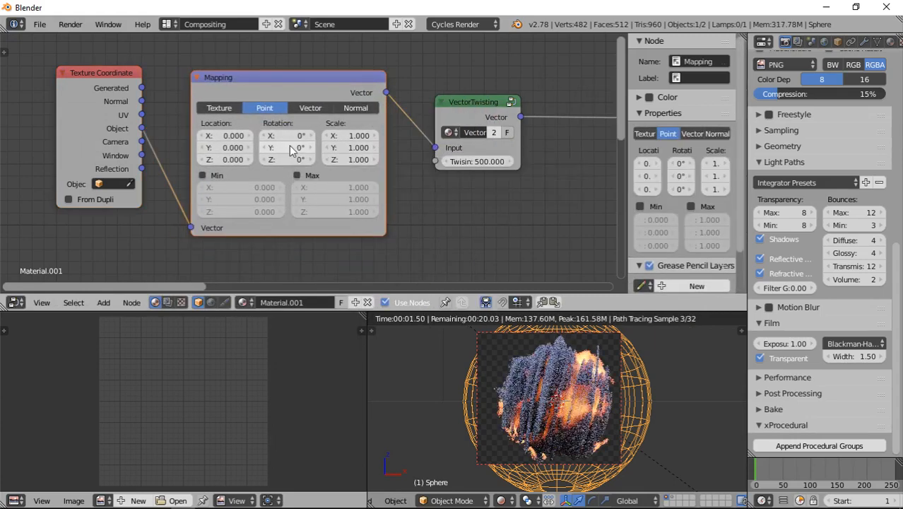
# Step: Set the Mapping node's Y rotation to 90°
pyautogui.click(295, 149)
pyautogui.write('90')
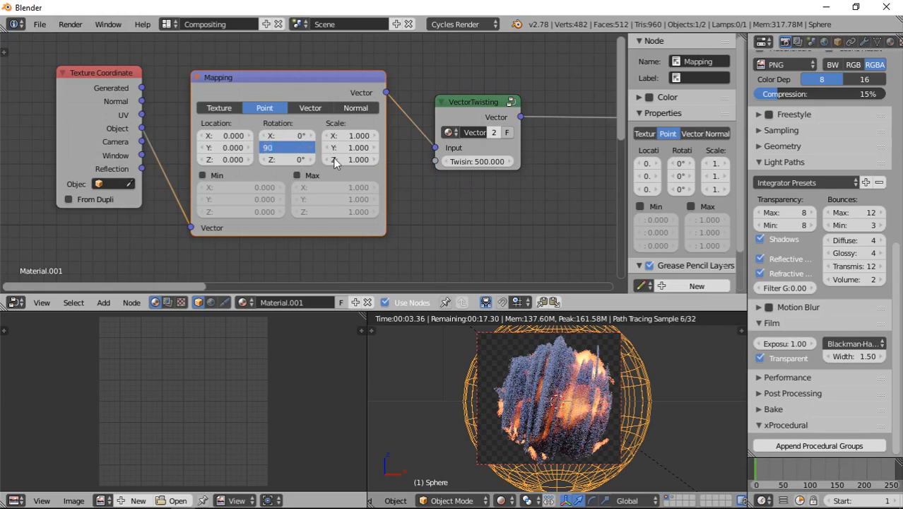
pyautogui.press('Return')
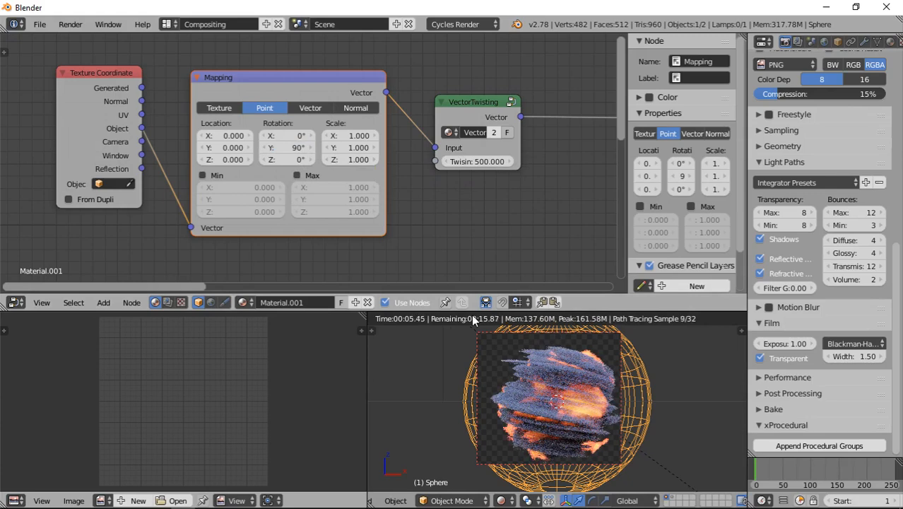
# Step: Duplicate the VectorTwisting node and insert the copy between the lower Texture Coordinate's Object output and its VectorDistort node
pyautogui.scroll(-1, 451, 242)
pyautogui.scroll(-1, 423, 237)
pyautogui.moveTo(403, 236); pyautogui.dragTo(375, 191, button='middle')
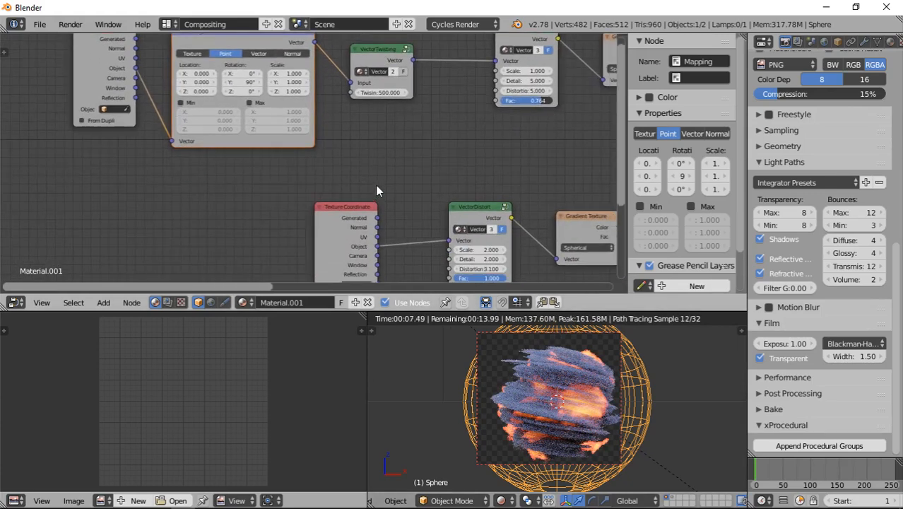
pyautogui.scroll(-1, 381, 177)
pyautogui.click(384, 69)
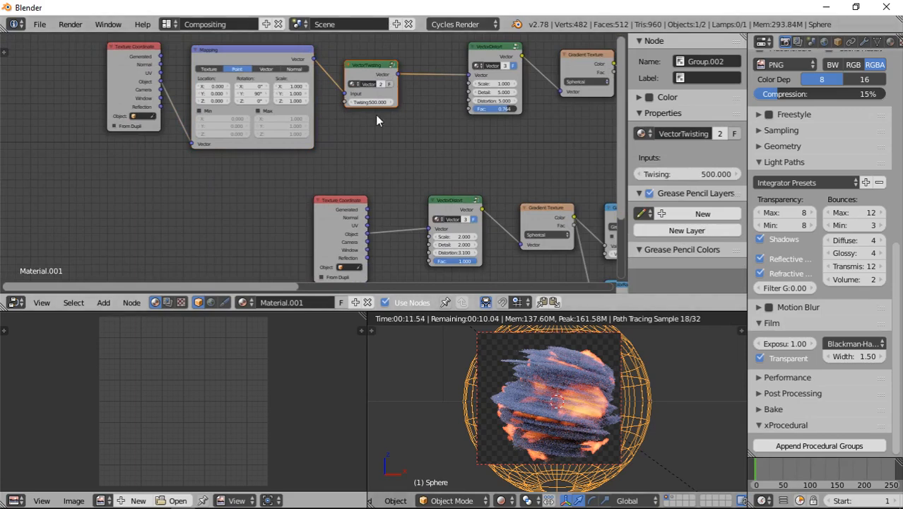
pyautogui.hotkey('shift', 'd')
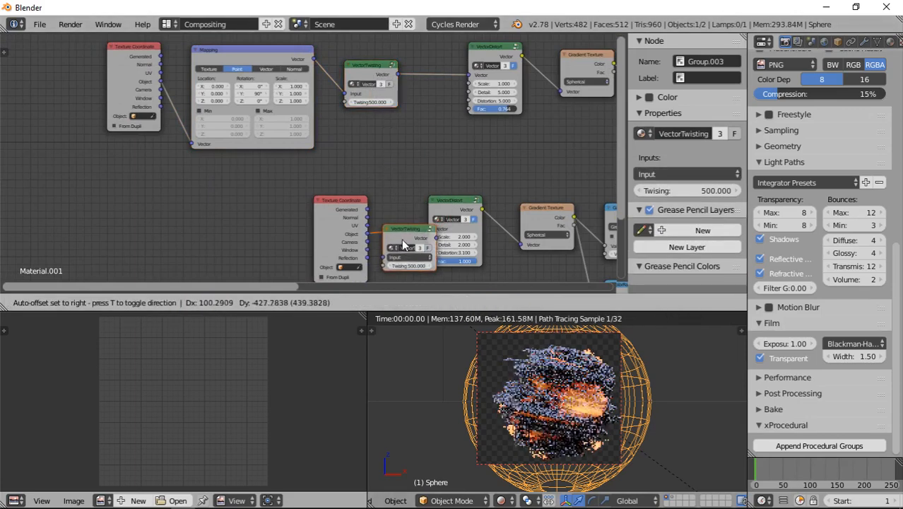
pyautogui.click(371, 244)
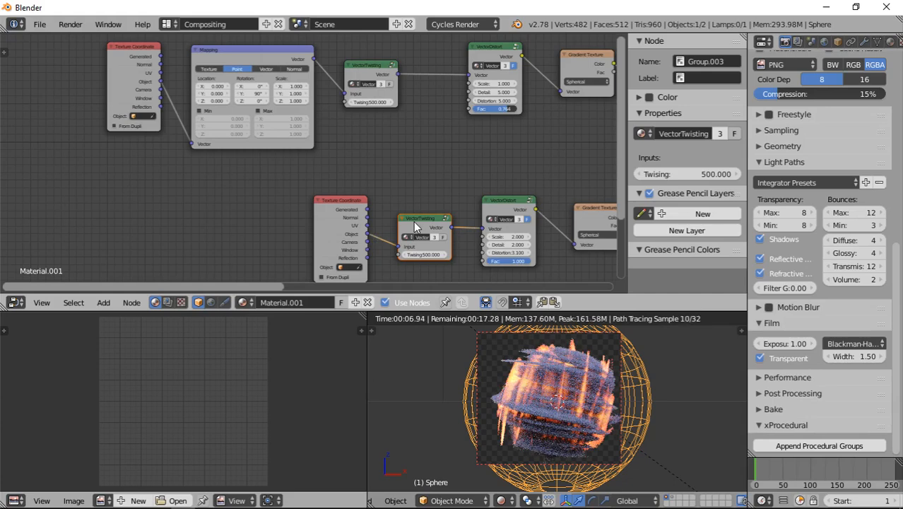
# Step: Try a Twising value of 50 on the lower VectorTwisting node
pyautogui.scroll(1, 398, 211)
pyautogui.moveTo(442, 265); pyautogui.dragTo(396, 202, button='middle')
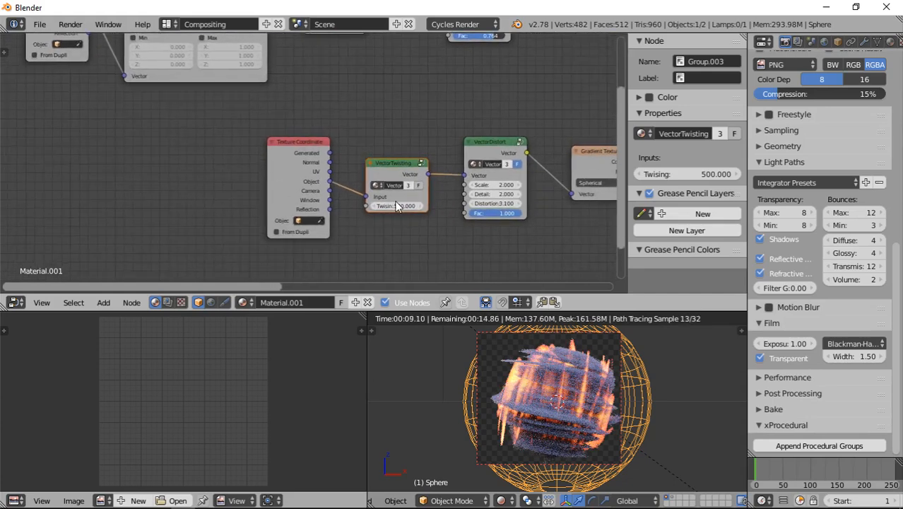
pyautogui.click(387, 206)
pyautogui.write('50')
pyautogui.press('Return')
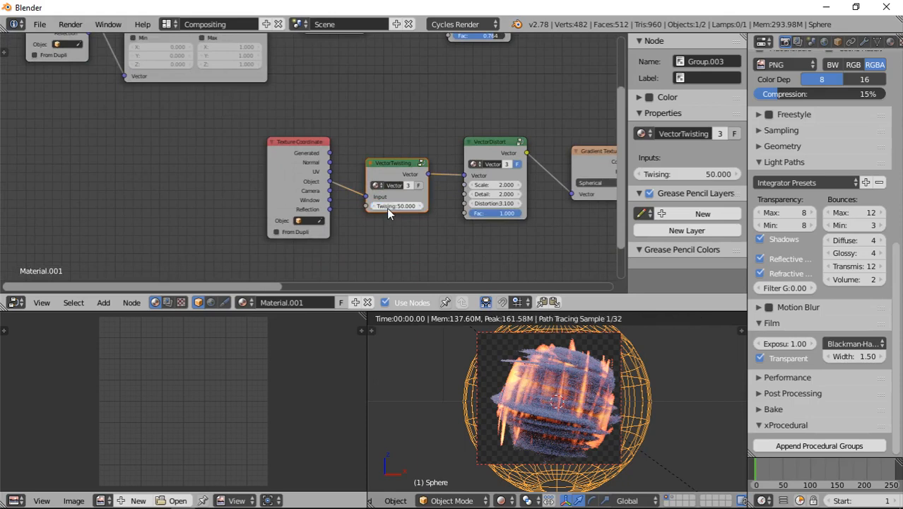
# Step: Set the lower VectorTwisting's Twising value to 200 and mute the Mapping node in the upper branch
pyautogui.click(395, 207)
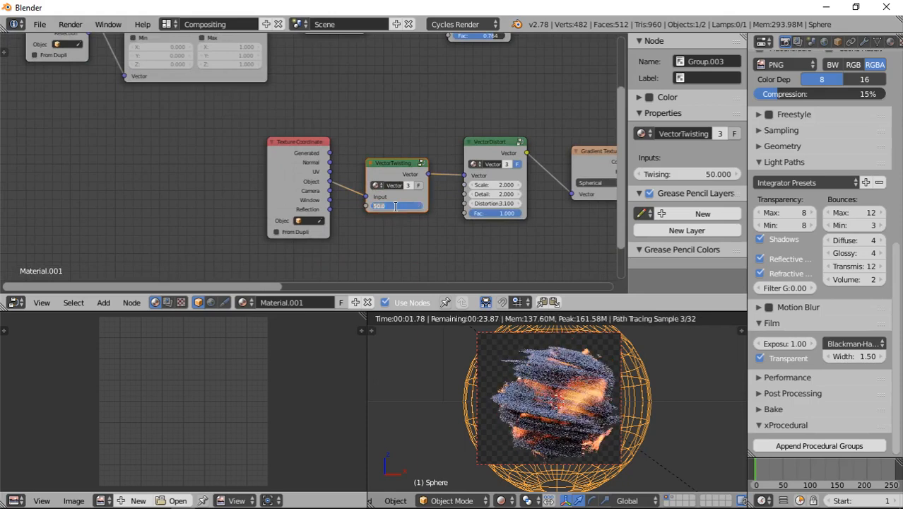
pyautogui.write('200')
pyautogui.press('Return')
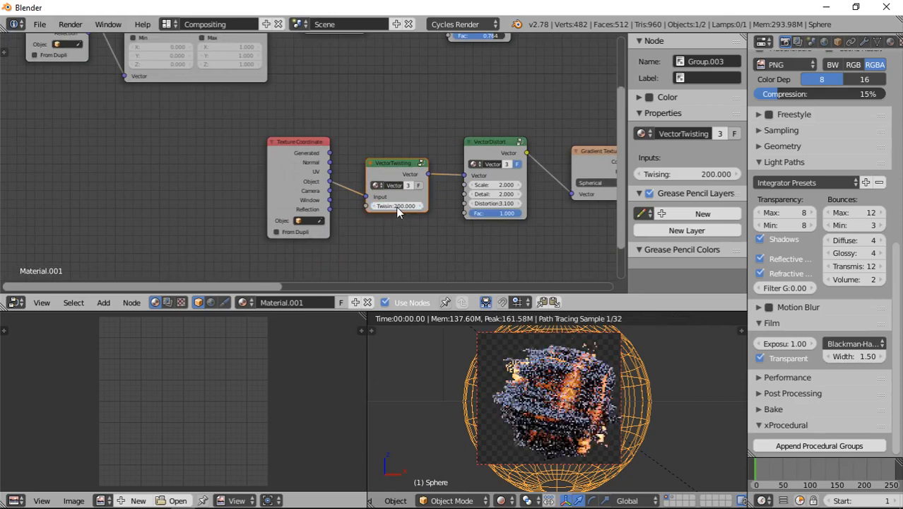
pyautogui.moveTo(236, 62); pyautogui.dragTo(279, 128, button='middle')
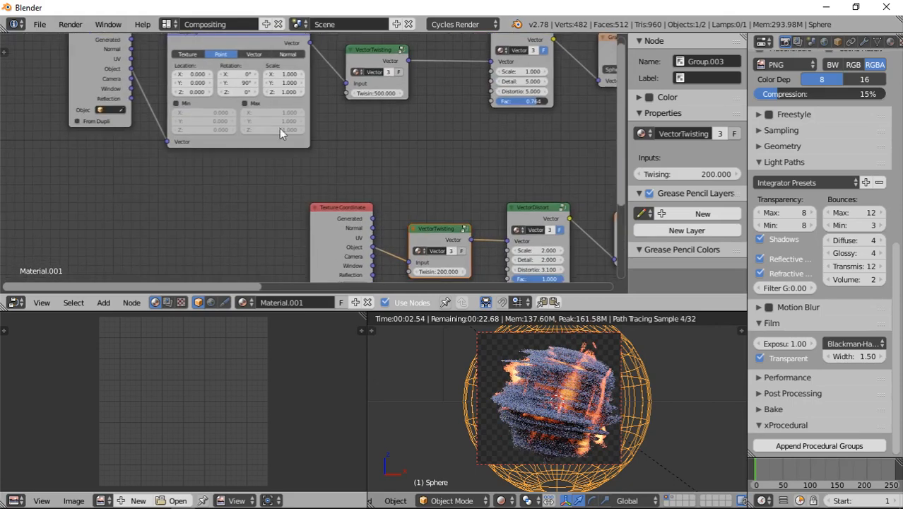
pyautogui.click(270, 43)
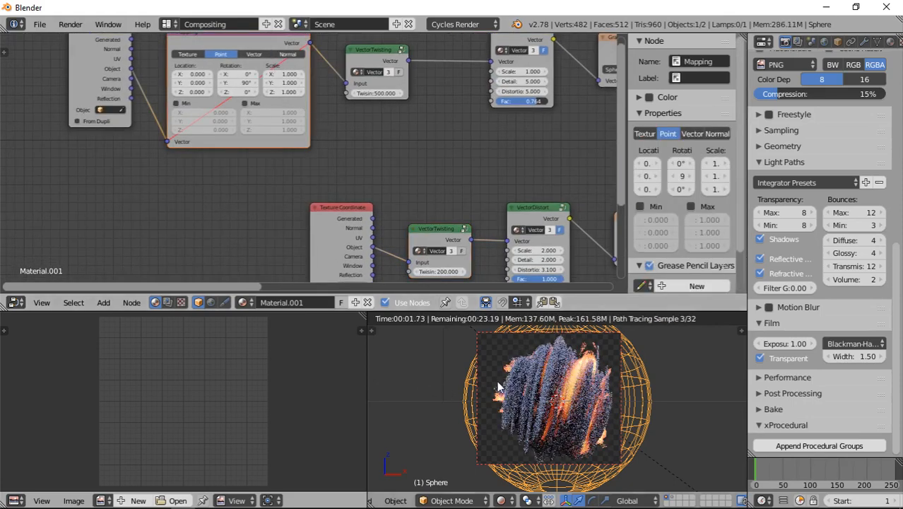
# Step: Change the Volume Absorption node's color to a very dark bluish purple
pyautogui.moveTo(408, 228); pyautogui.dragTo(505, 106, button='middle')
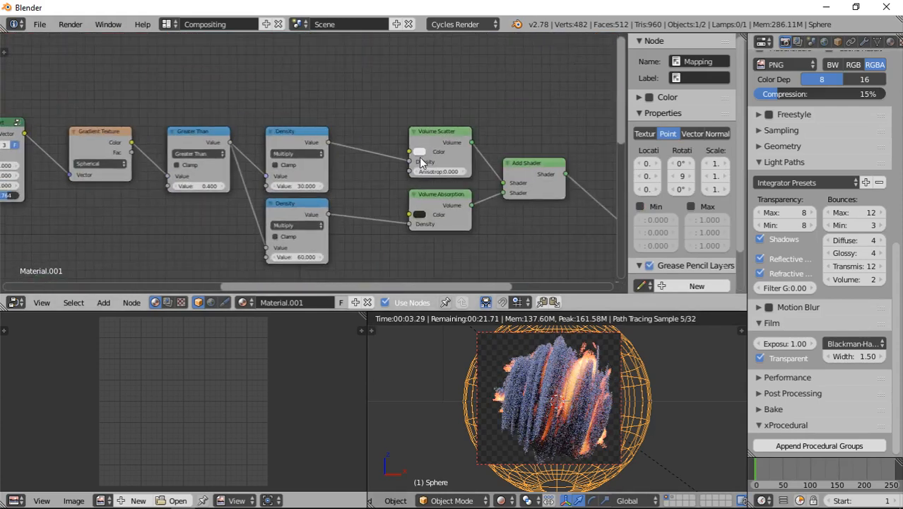
pyautogui.click(418, 218)
pyautogui.click(419, 214)
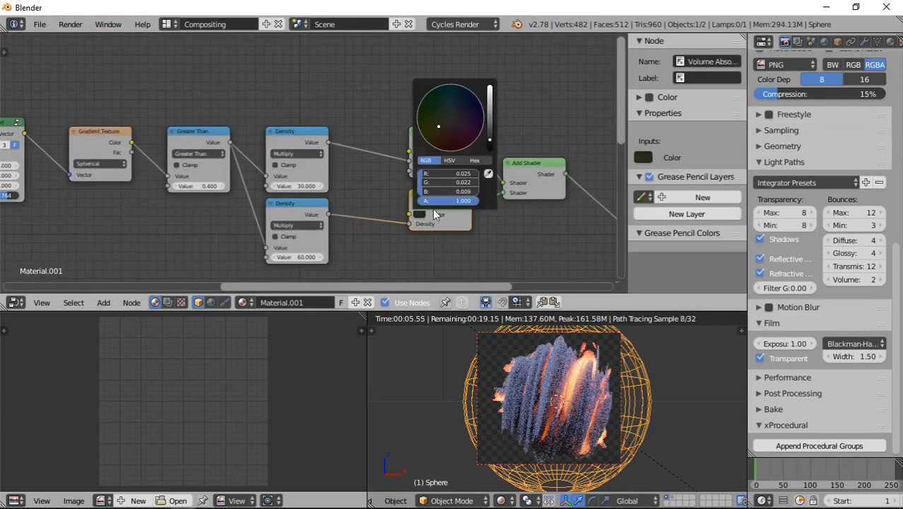
pyautogui.click(465, 109)
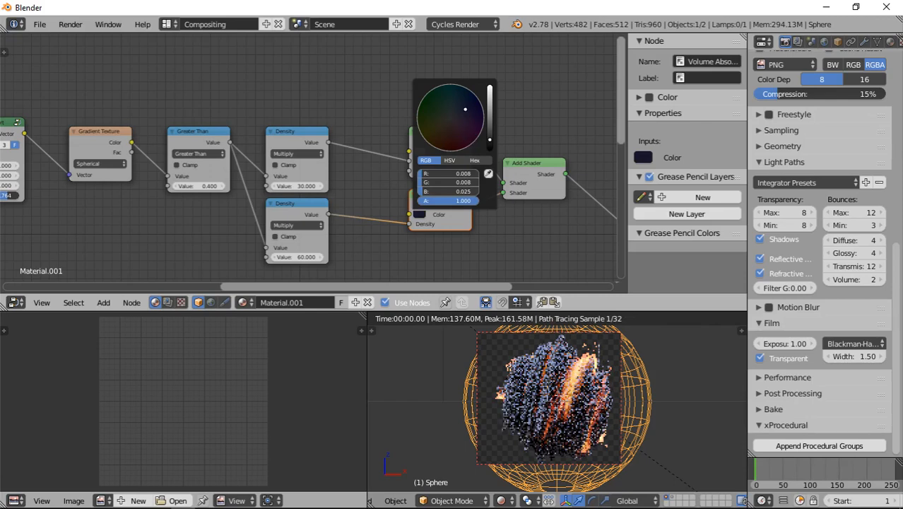
pyautogui.moveTo(247, 225); pyautogui.dragTo(371, 148, button='middle')
pyautogui.scroll(-4, 380, 166)
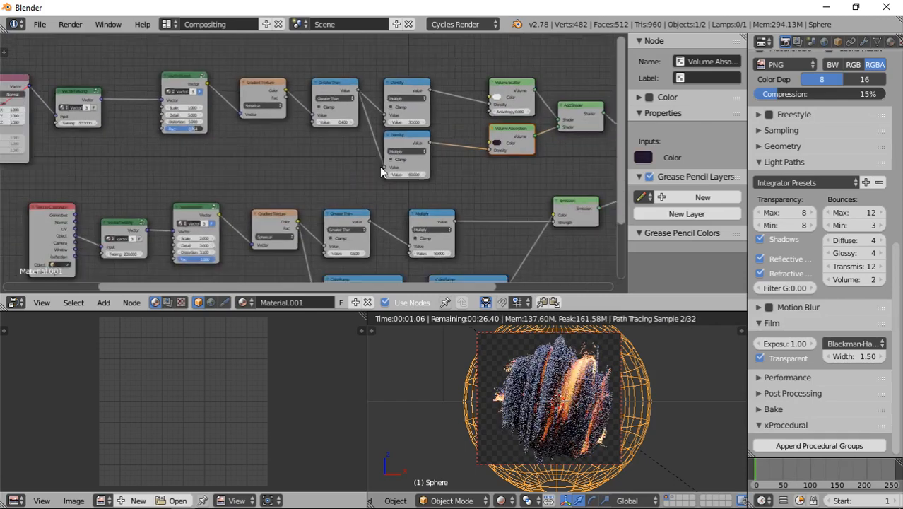
pyautogui.scroll(-2, 313, 240)
pyautogui.scroll(-3, 368, 221)
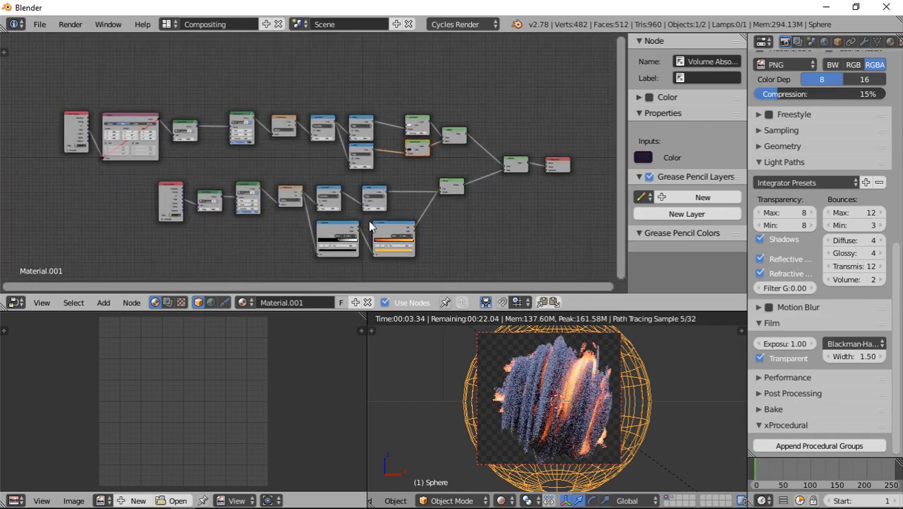
pyautogui.scroll(1, 388, 218)
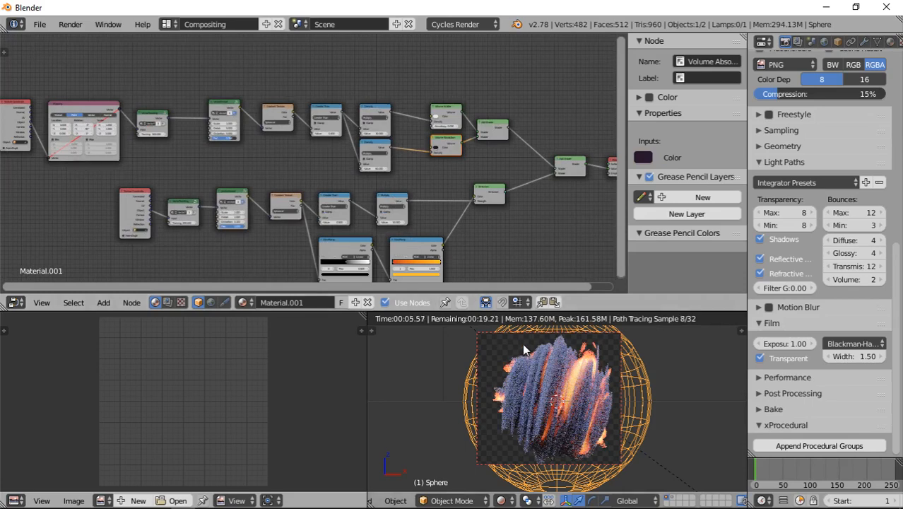
# Step: Select the Sun lamp in the 3D view and expand the World's Surface settings
pyautogui.scroll(-2, 534, 371)
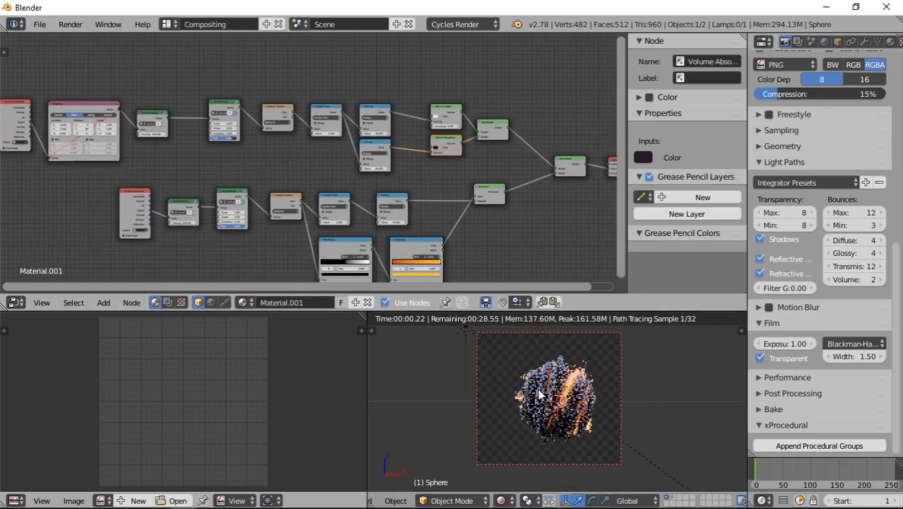
pyautogui.rightClick(462, 332)
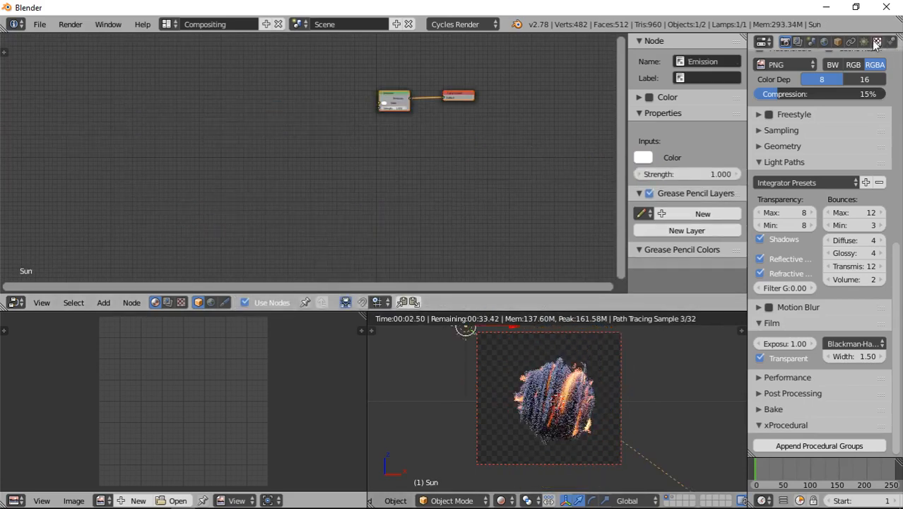
pyautogui.click(876, 42)
pyautogui.click(824, 43)
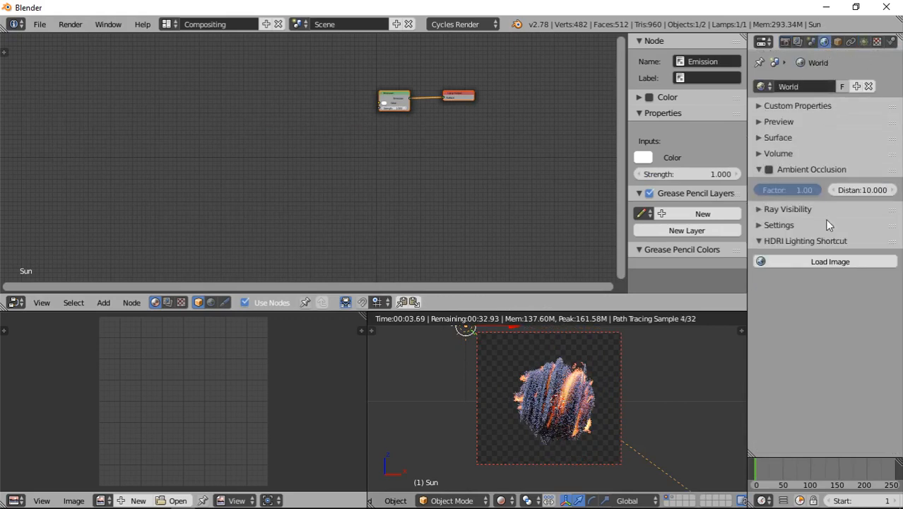
pyautogui.click(810, 43)
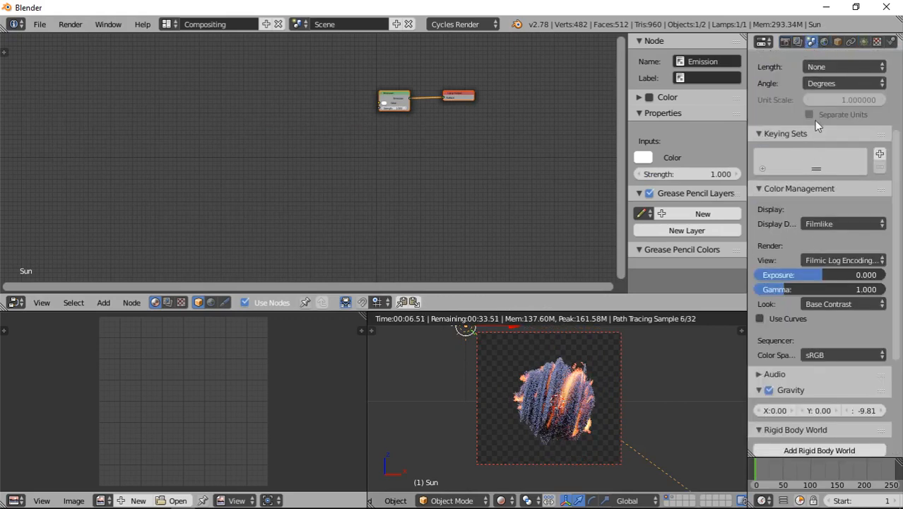
pyautogui.scroll(5, 822, 105)
pyautogui.click(825, 43)
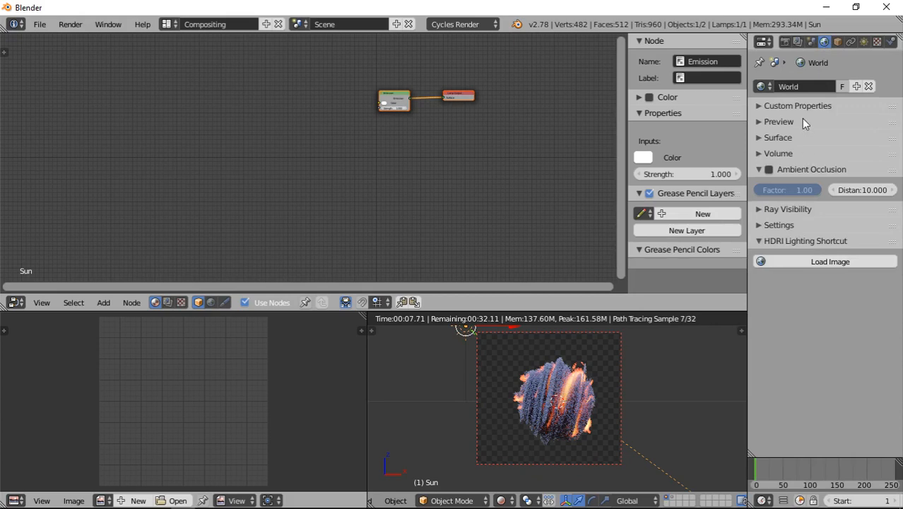
pyautogui.click(800, 121)
pyautogui.click(799, 122)
pyautogui.click(797, 138)
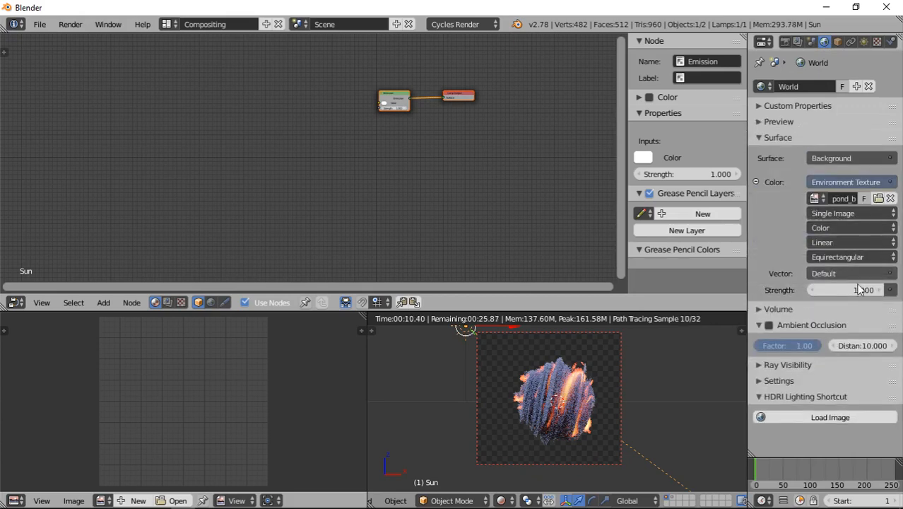
# Step: Try a World background strength of 0
pyautogui.click(859, 290)
pyautogui.write('0')
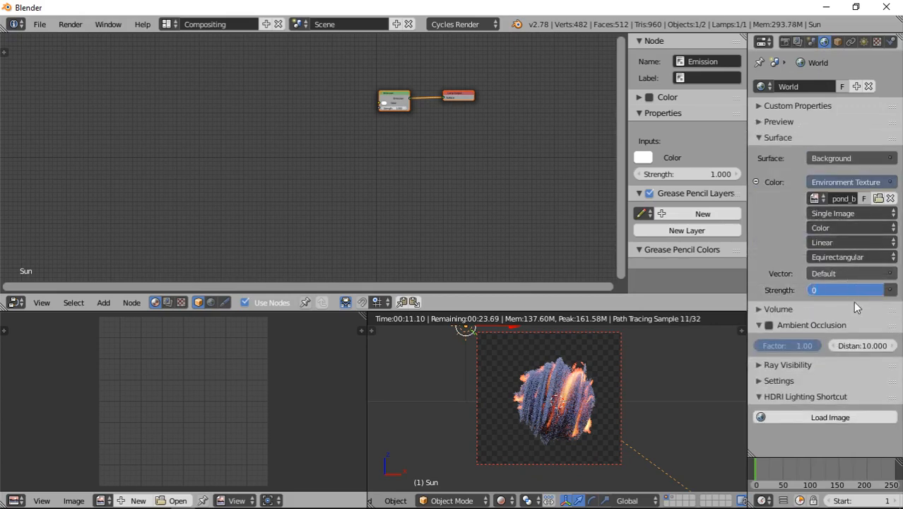
pyautogui.press('Return')
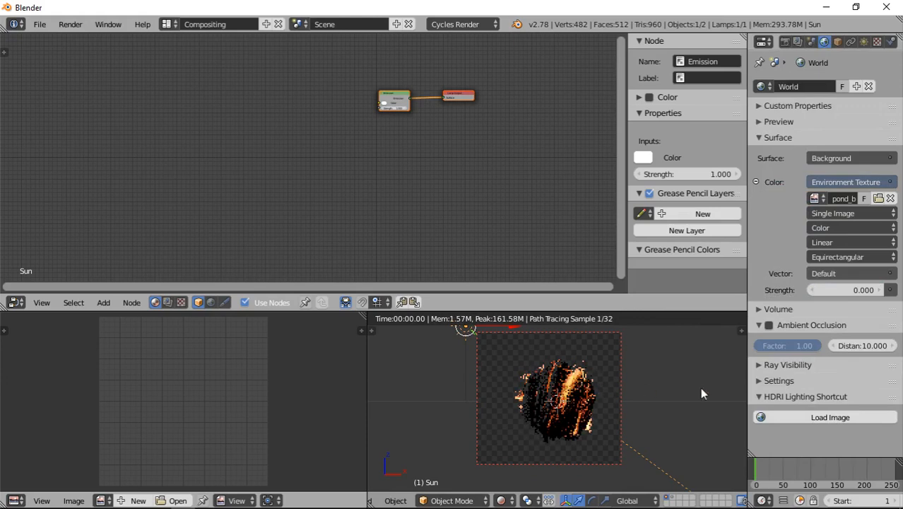
# Step: Set the World background strength to 0.2, raise it to 0.3, and enlarge the smoke ball in the rendered preview
pyautogui.click(838, 290)
pyautogui.write('.2')
pyautogui.press('Return')
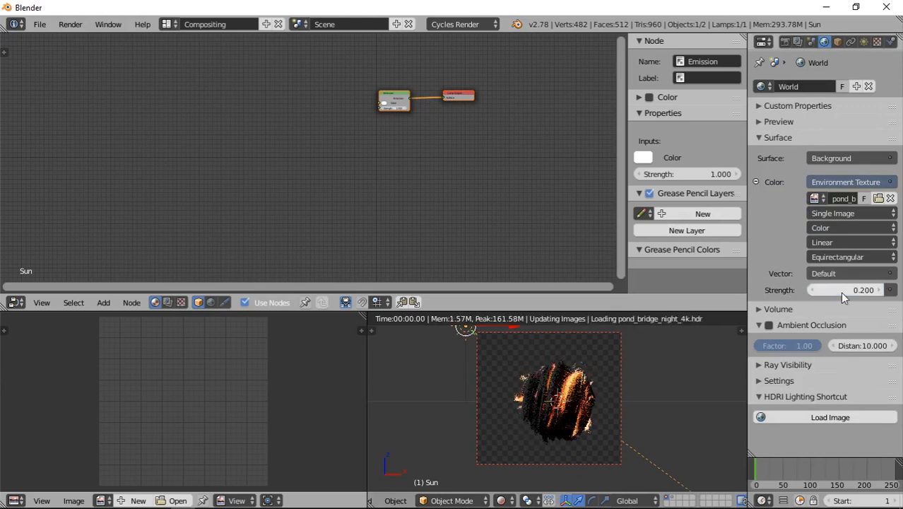
pyautogui.click(878, 291)
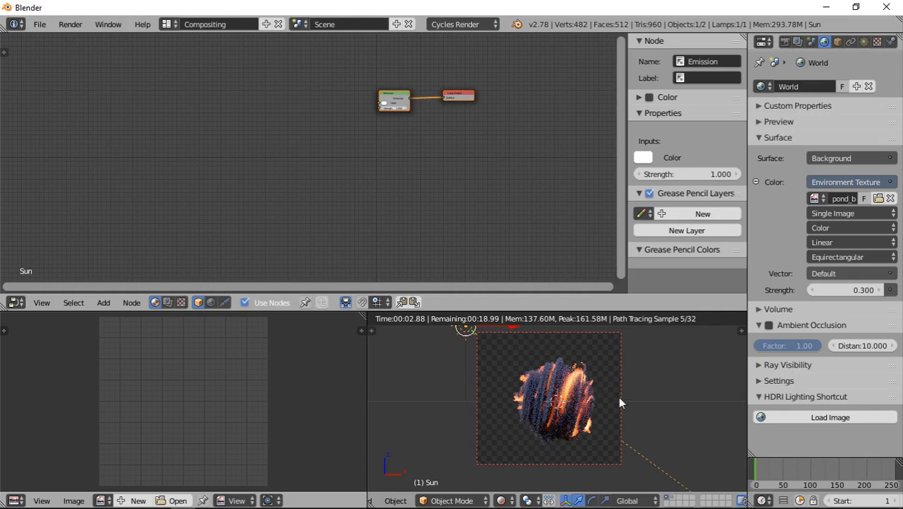
pyautogui.scroll(1, 589, 393)
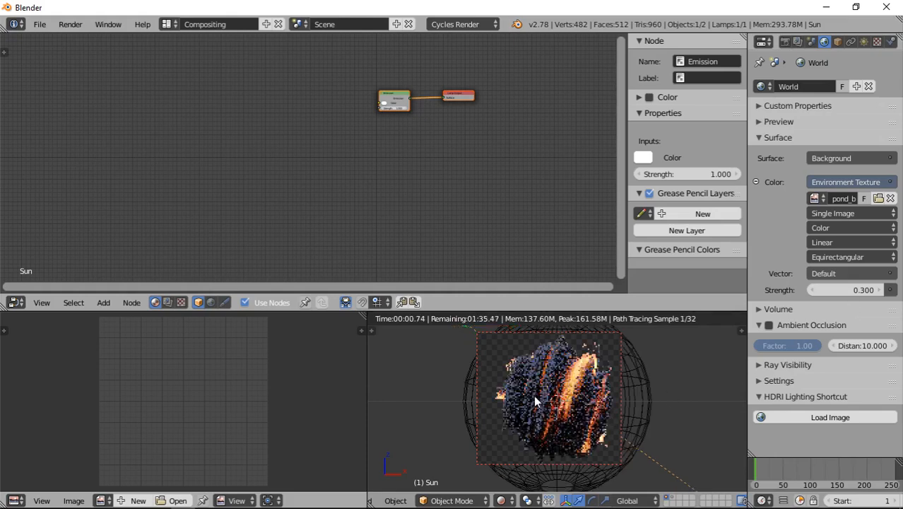
# Step: Change the Sun lamp's emission color from its lamp settings to a saturated yellow
pyautogui.click(864, 41)
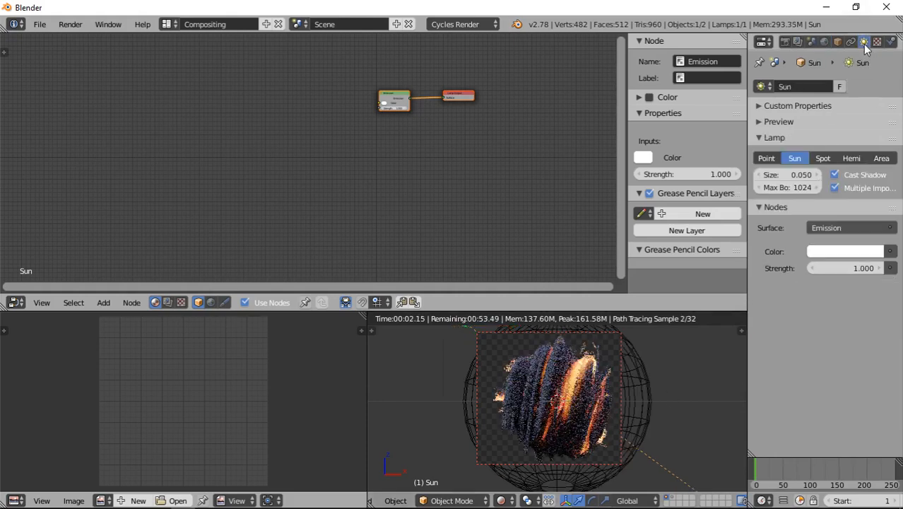
pyautogui.click(834, 251)
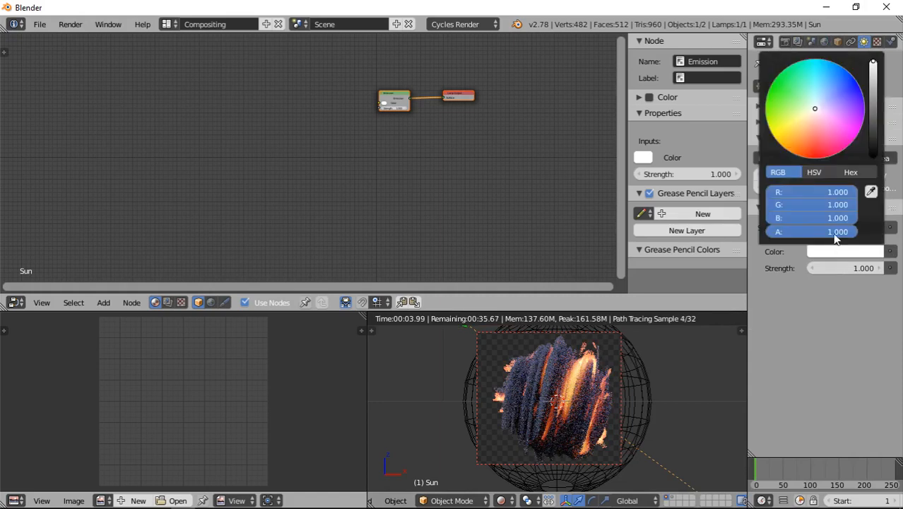
pyautogui.click(799, 121)
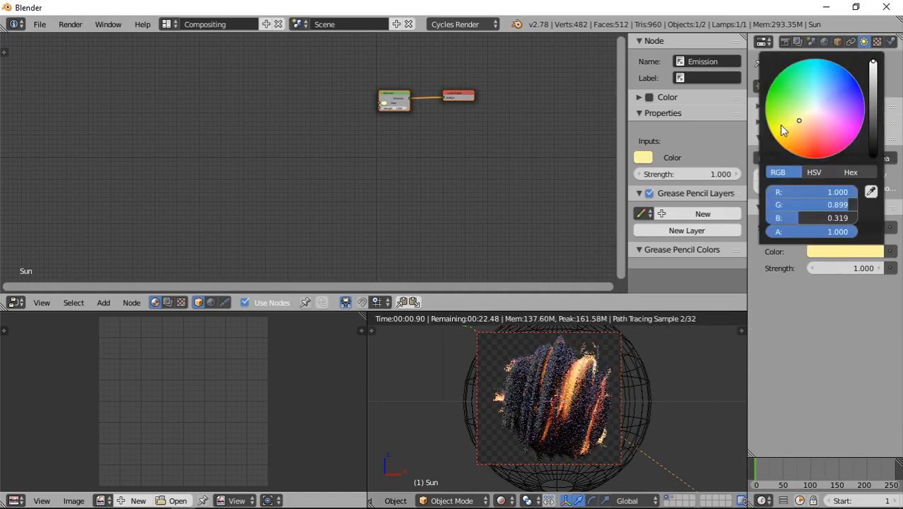
pyautogui.click(788, 127)
# Step: Set the Sun lamp's emission strength to 3, then raise it to 10
pyautogui.doubleClick(854, 269)
pyautogui.write('3')
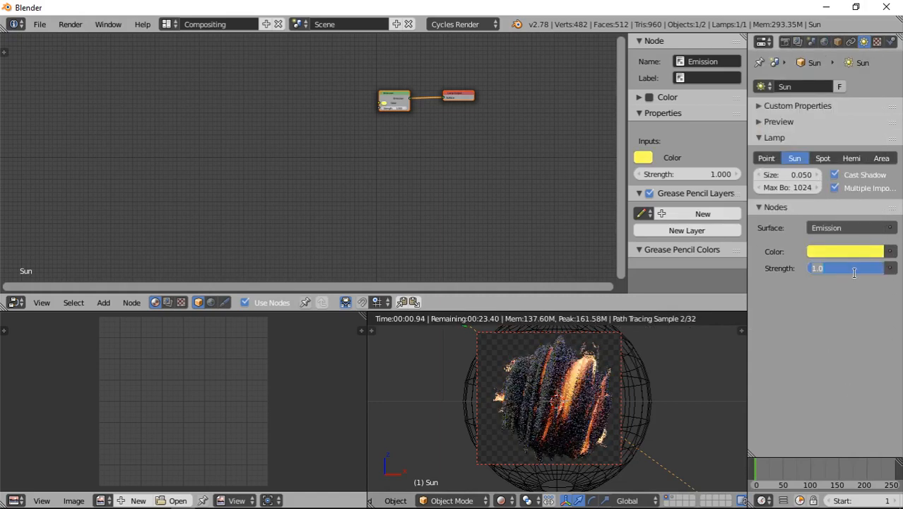
pyautogui.press('Return')
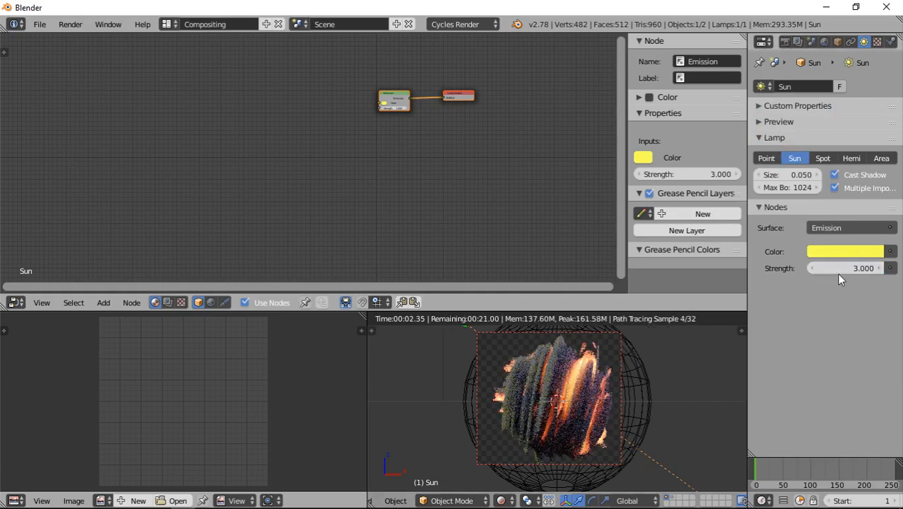
pyautogui.doubleClick(835, 269)
pyautogui.write('10')
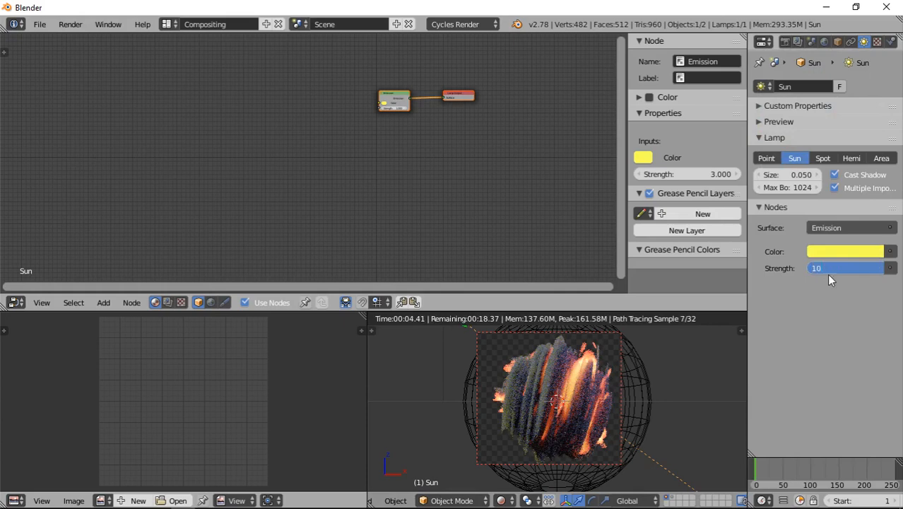
pyautogui.press('Return')
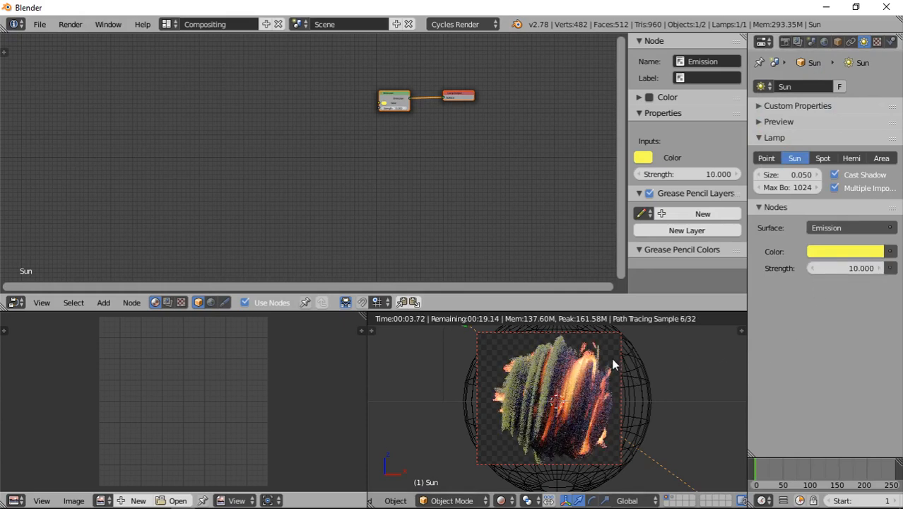
# Step: Switch the 3D view from rendered to wireframe display and select the smoke sphere to show its material nodes
pyautogui.scroll(-3, 627, 400)
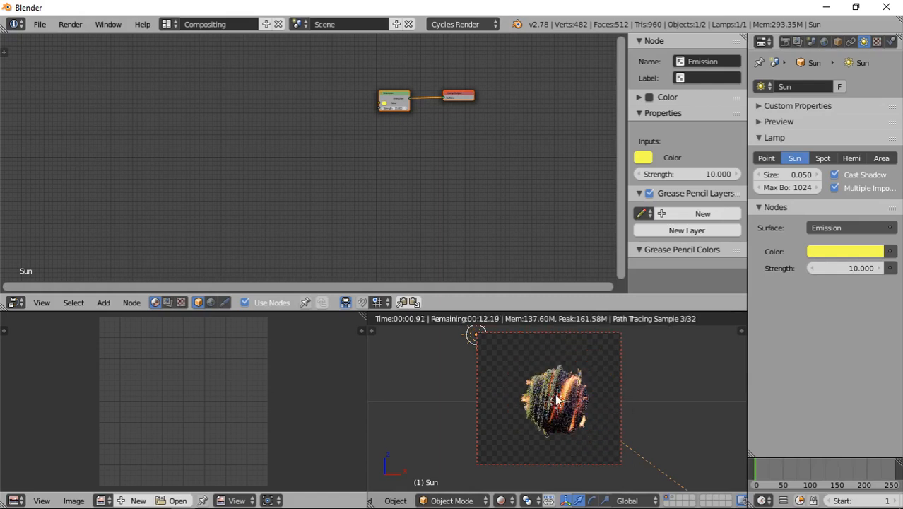
pyautogui.press('KP_7')
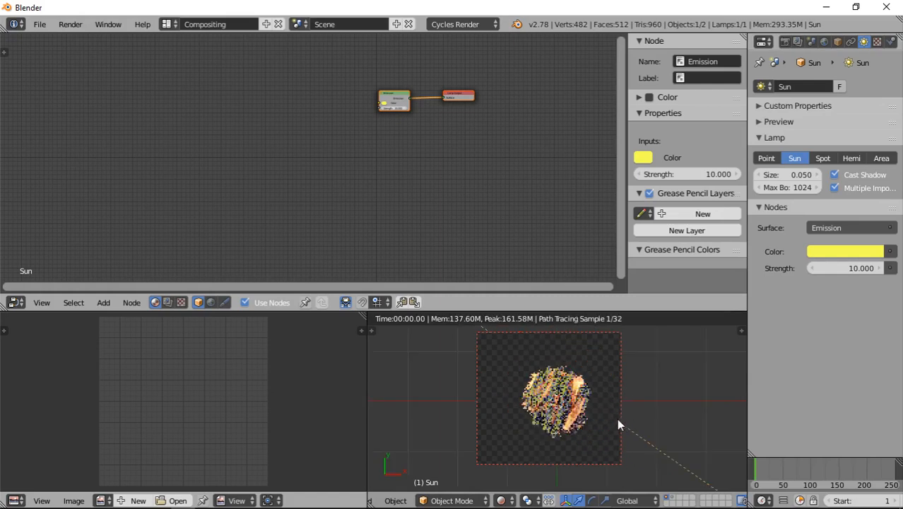
pyautogui.press('z')
pyautogui.moveTo(614, 429)
pyautogui.mouseDown(button='middle')
pyautogui.moveTo(629, 409)
pyautogui.moveTo(584, 394)
pyautogui.moveTo(595, 425)
pyautogui.mouseUp(button='middle')
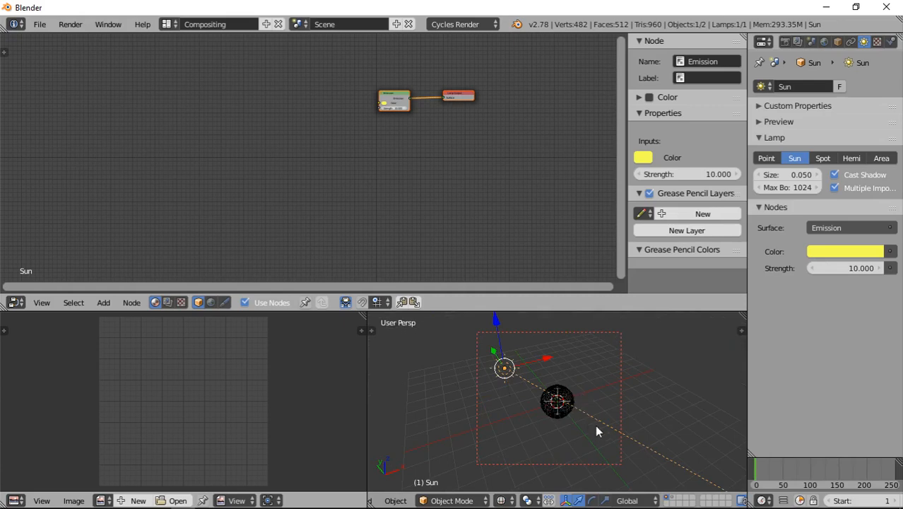
pyautogui.click(851, 253)
pyautogui.rightClick(560, 410)
pyautogui.scroll(-1, 343, 203)
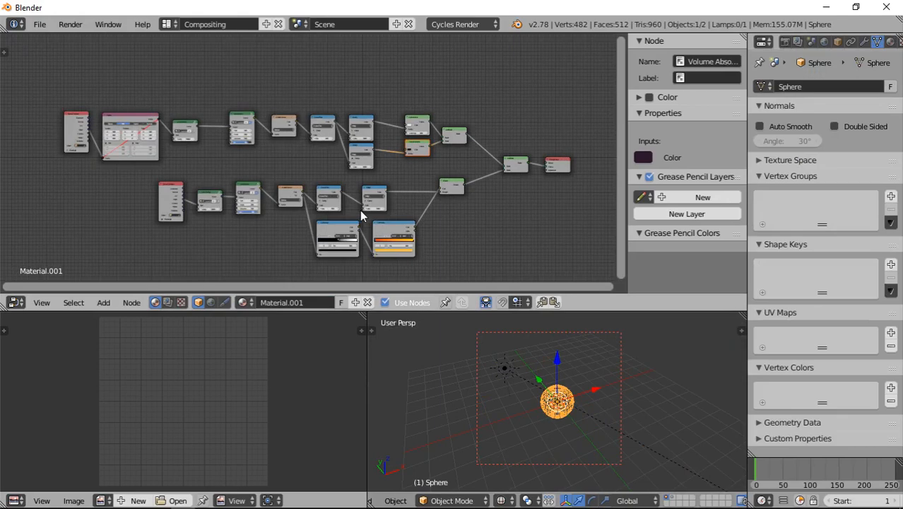
# Step: Maximize the node editor, hide its sidebar, and examine both branches of the sphere's Material.001 node network
pyautogui.hotkey('ctrl', 'space')
pyautogui.scroll(2, 448, 185)
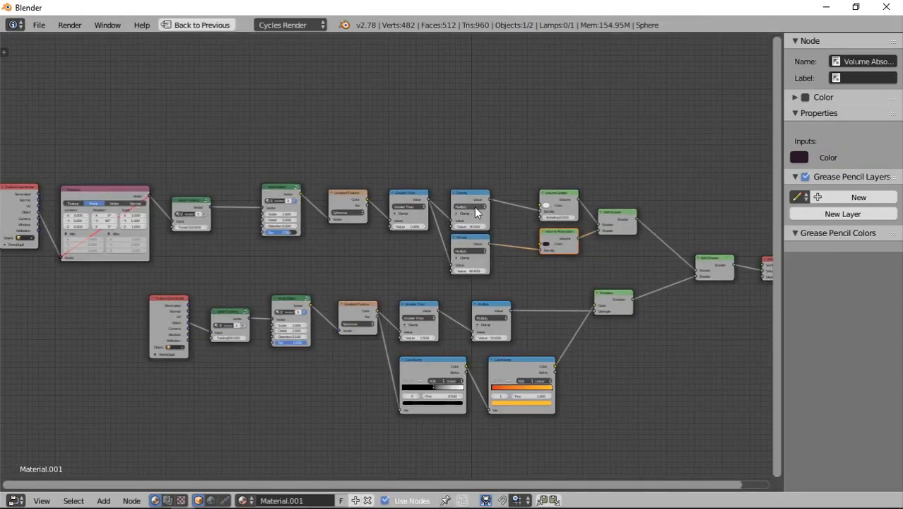
pyautogui.press('n')
pyautogui.scroll(2, 592, 265)
pyautogui.moveTo(580, 258); pyautogui.dragTo(565, 220, button='middle')
pyautogui.scroll(-1, 564, 219)
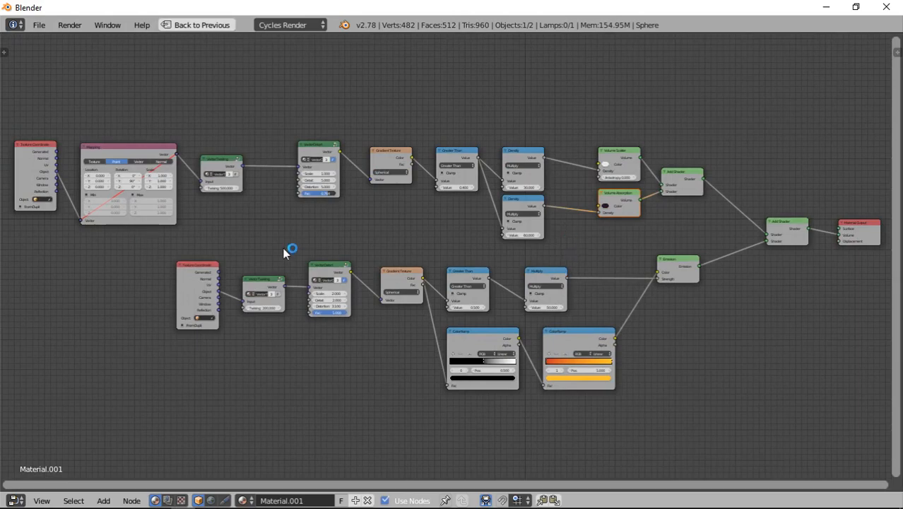
pyautogui.scroll(3, 403, 330)
pyautogui.moveTo(508, 304); pyautogui.dragTo(461, 275, button='middle')
pyautogui.scroll(1, 421, 279)
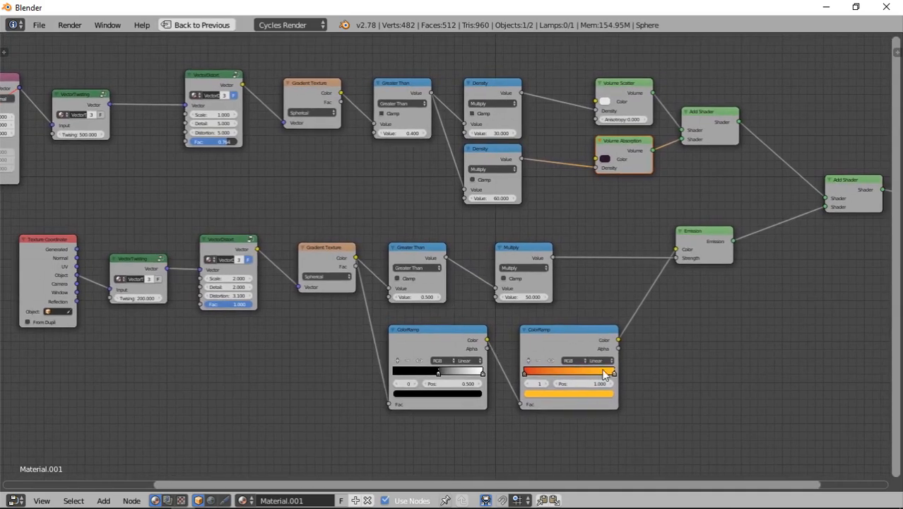
pyautogui.hotkey('alt', 'Tab')
pyautogui.press('super+Tab')
pyautogui.click(668, 283)
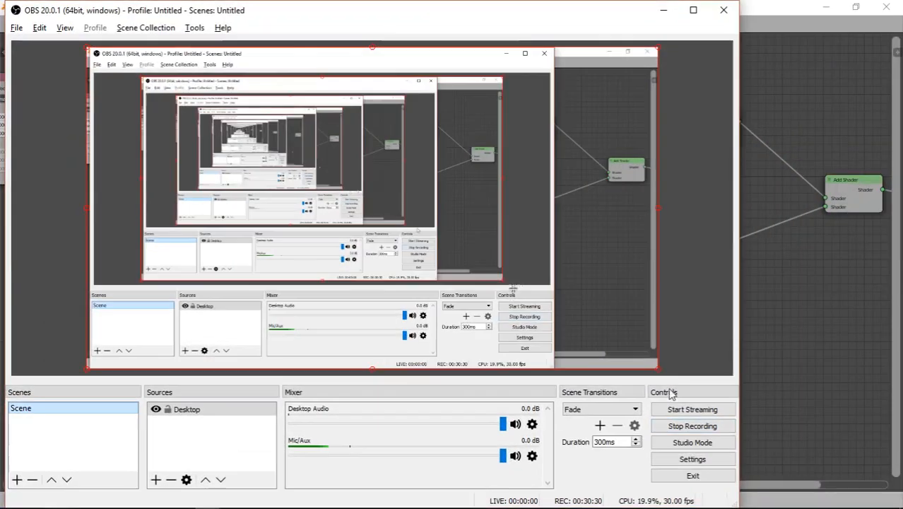